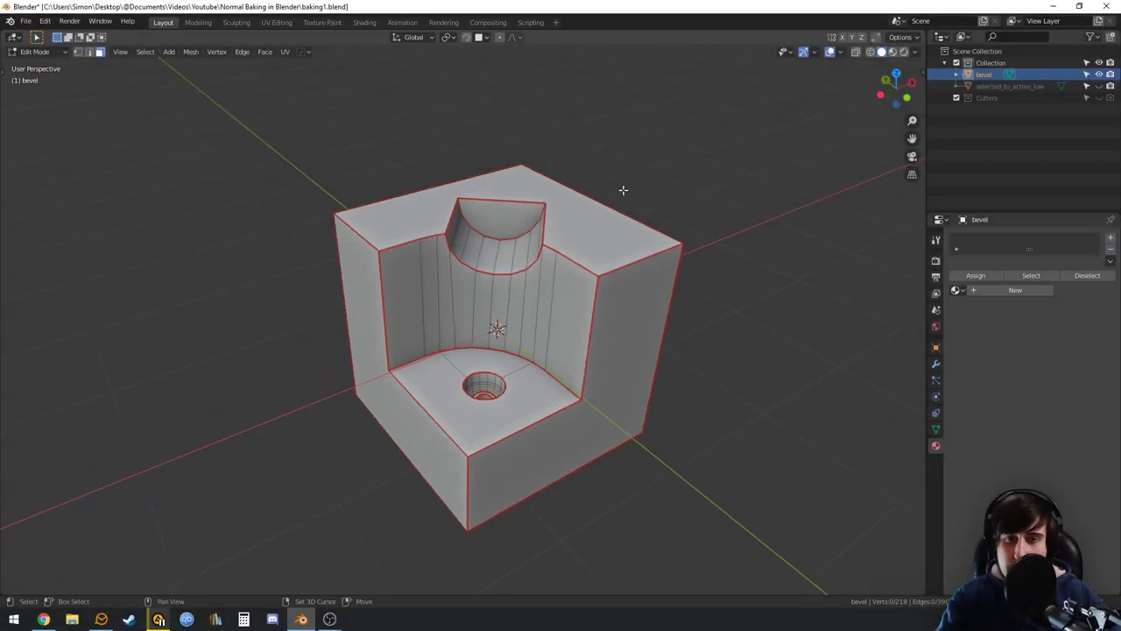
Examine the bevel object's UV layout in the UV Editing workspace and return to the Layout workspace
{"action": "middle_click_drag", "start_coordinate": [490, 262], "coordinate": [627, 211]}
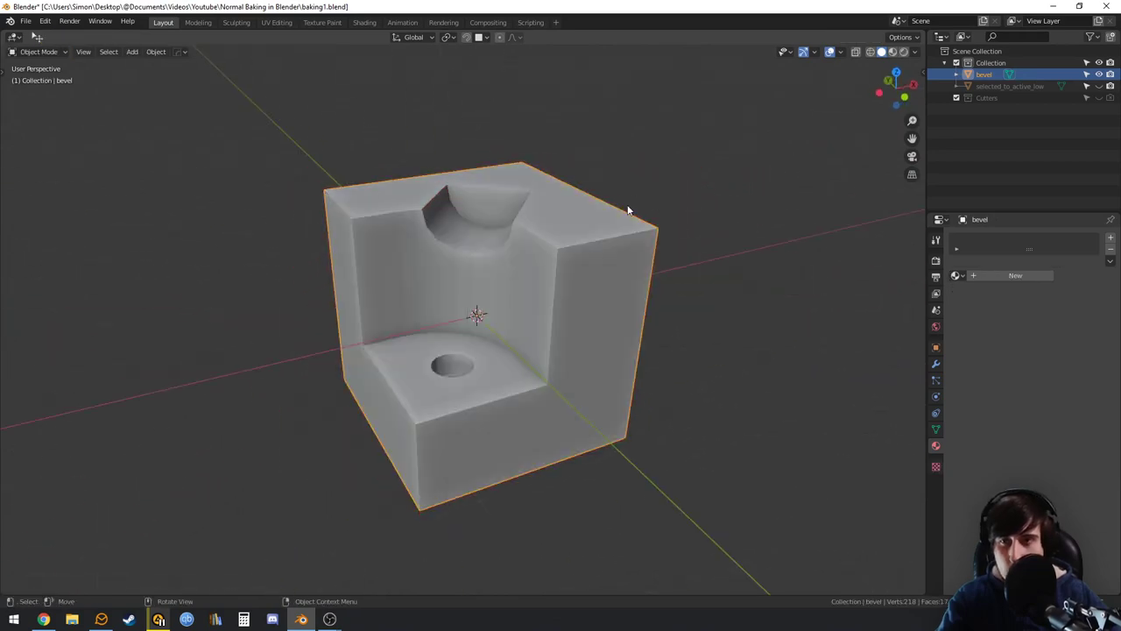
{"action": "left_click", "coordinate": [277, 22]}
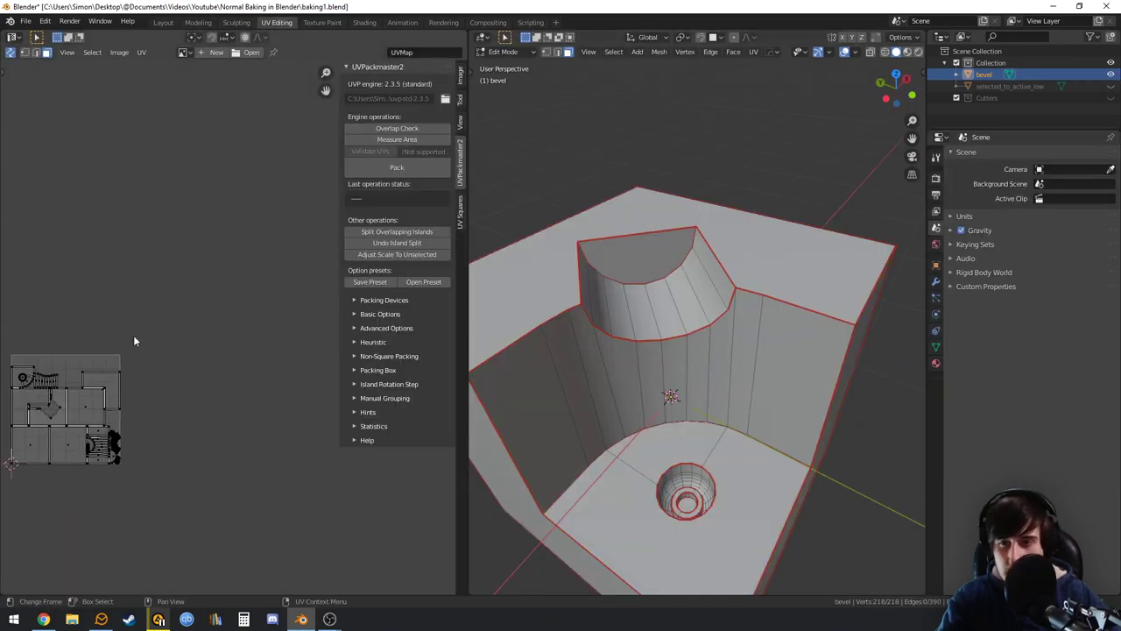
{"action": "scroll", "coordinate": [173, 348], "scroll_direction": "up", "scroll_amount": 2}
{"action": "middle_click_drag", "start_coordinate": [48, 417], "coordinate": [197, 292]}
{"action": "key", "text": "n"}
{"action": "scroll", "coordinate": [195, 326], "scroll_direction": "up", "scroll_amount": 5}
{"action": "scroll", "coordinate": [187, 301], "scroll_direction": "down", "scroll_amount": 4}
{"action": "scroll", "coordinate": [198, 292], "scroll_direction": "up", "scroll_amount": 1}
{"action": "left_click", "coordinate": [163, 23]}
{"action": "middle_click_drag", "start_coordinate": [576, 246], "coordinate": [583, 273]}
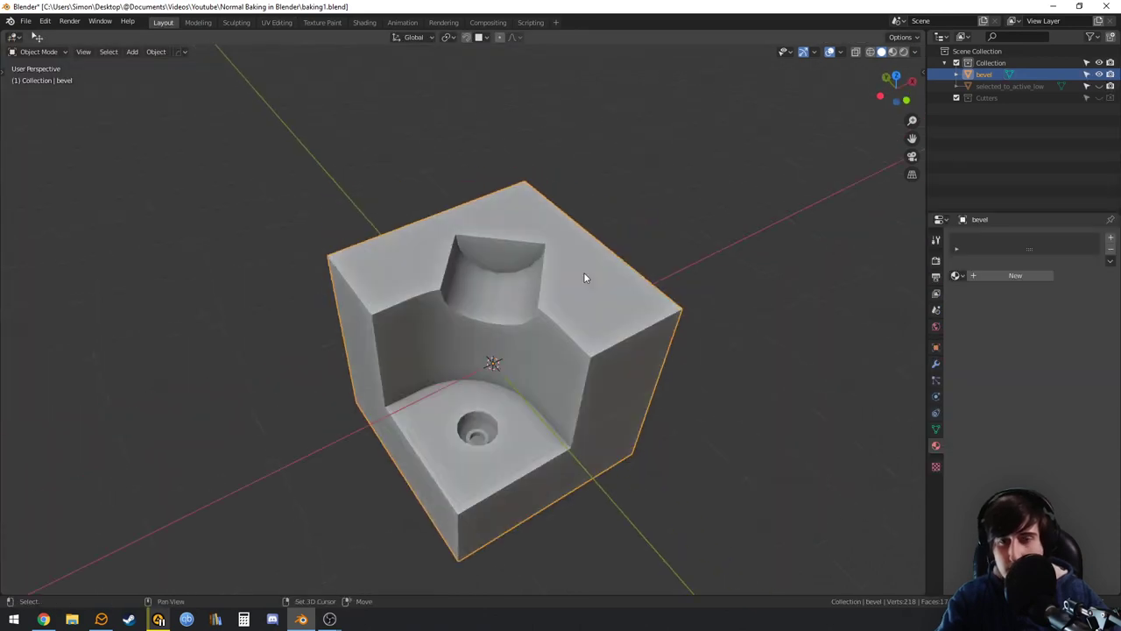
Examine the cube model's hard edges, cutouts and mesh topology from several angles in Object and Edit Mode
{"action": "scroll", "coordinate": [585, 277], "scroll_direction": "up", "scroll_amount": 5}
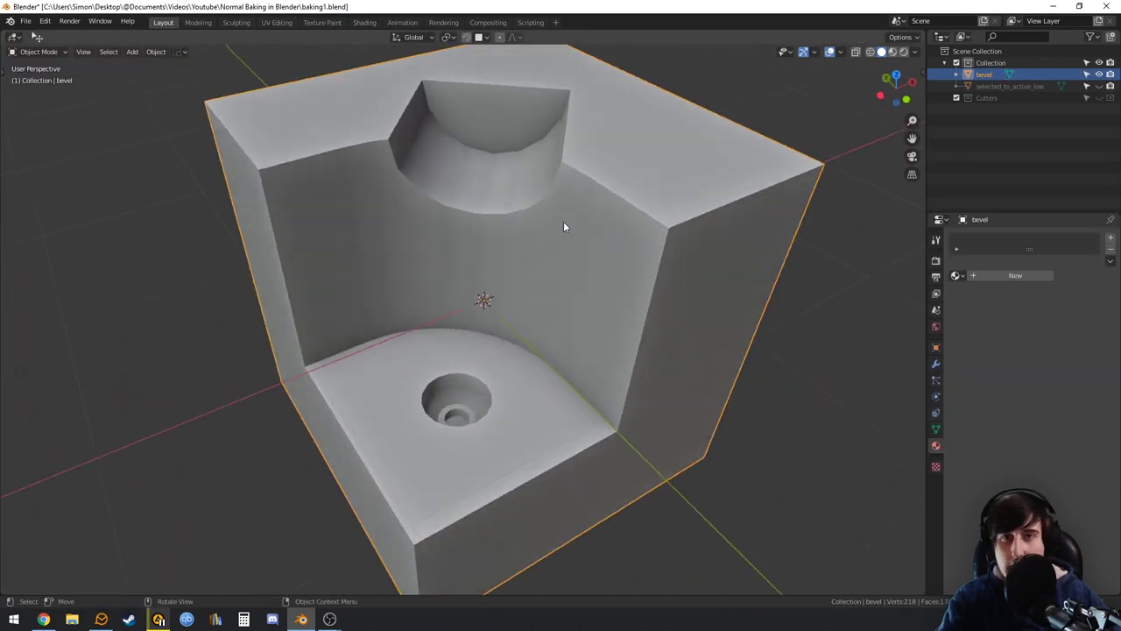
{"action": "scroll", "coordinate": [564, 224], "scroll_direction": "down", "scroll_amount": 3}
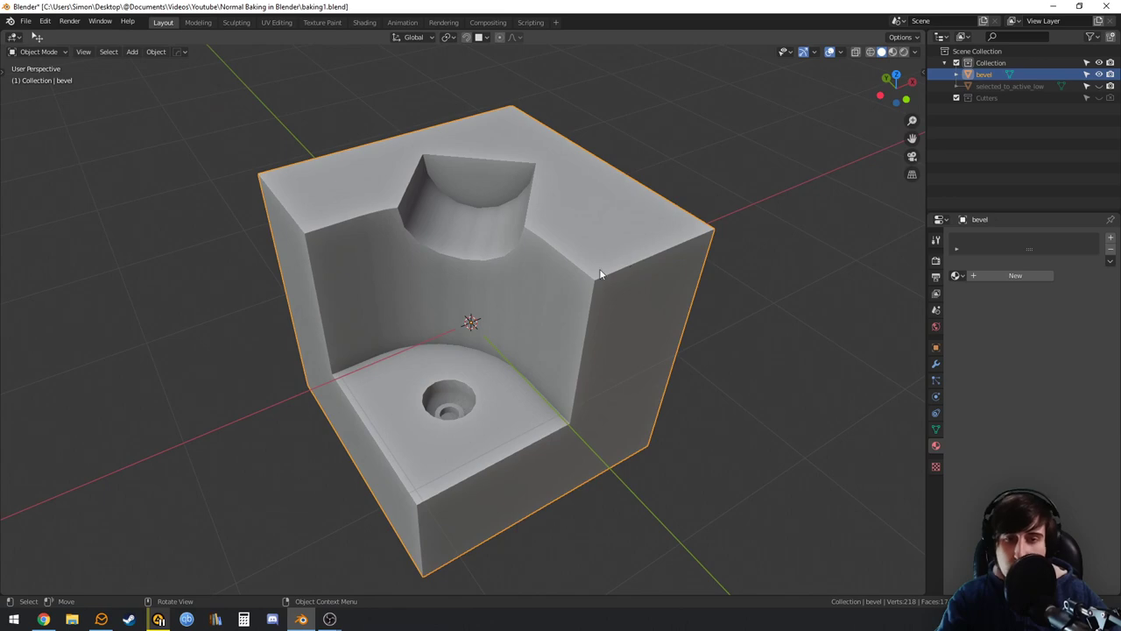
{"action": "key", "text": "Tab"}
{"action": "middle_click_drag", "start_coordinate": [617, 278], "coordinate": [651, 336]}
{"action": "scroll", "coordinate": [490, 270], "scroll_direction": "up", "scroll_amount": 4}
{"action": "key", "text": "Tab"}
{"action": "middle_click_drag", "start_coordinate": [490, 263], "coordinate": [515, 225]}
{"action": "scroll", "coordinate": [579, 259], "scroll_direction": "down", "scroll_amount": 4}
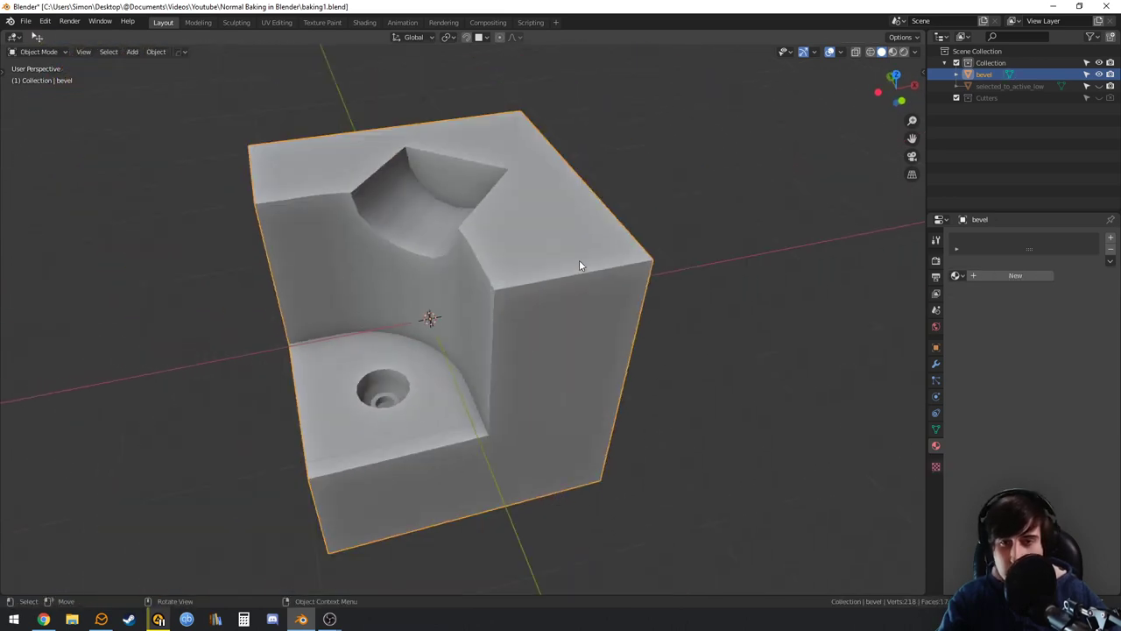
{"action": "middle_click_drag", "start_coordinate": [578, 265], "coordinate": [624, 274]}
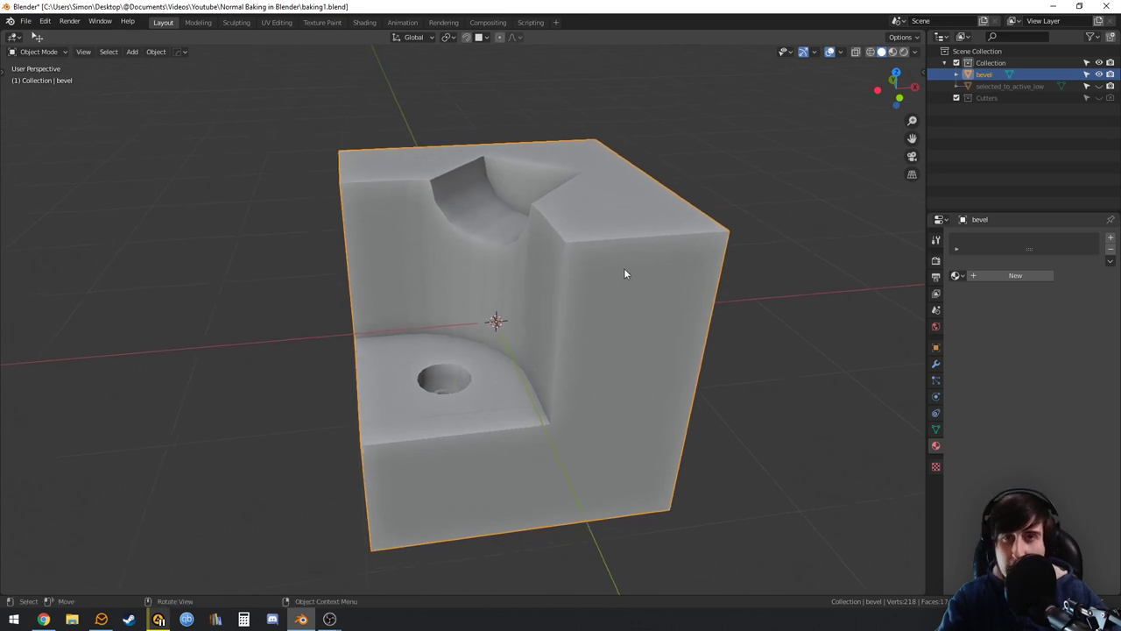
{"action": "middle_click_drag", "start_coordinate": [624, 275], "coordinate": [479, 210]}
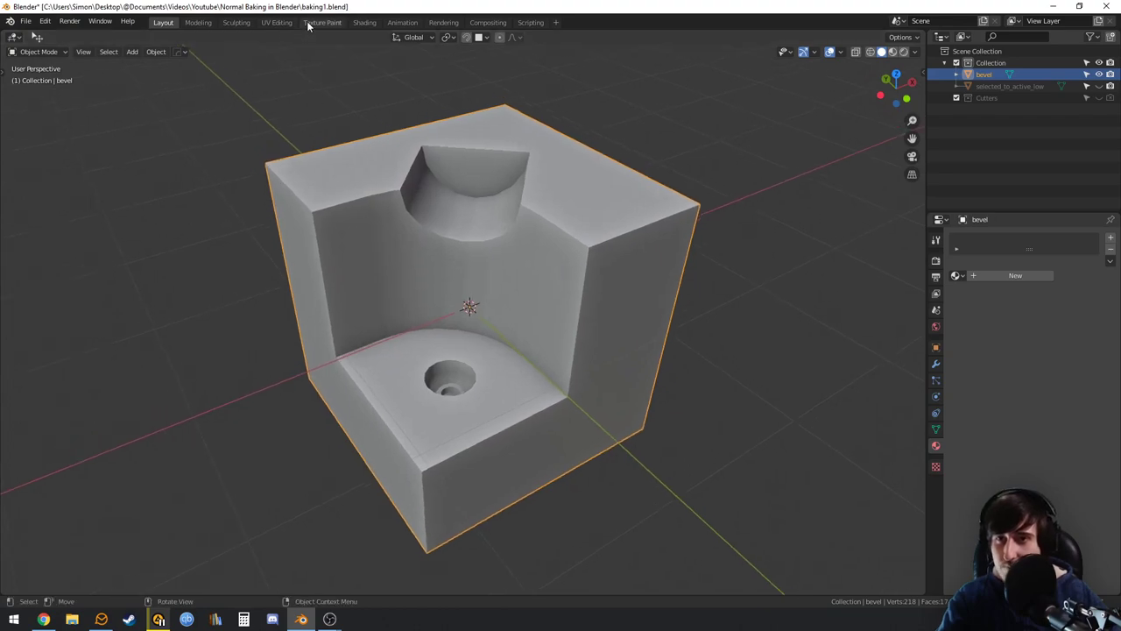
Switch to the Shading workspace and make sure the render engine is Cycles
{"action": "left_click", "coordinate": [363, 21]}
{"action": "middle_click_drag", "start_coordinate": [512, 141], "coordinate": [842, 184]}
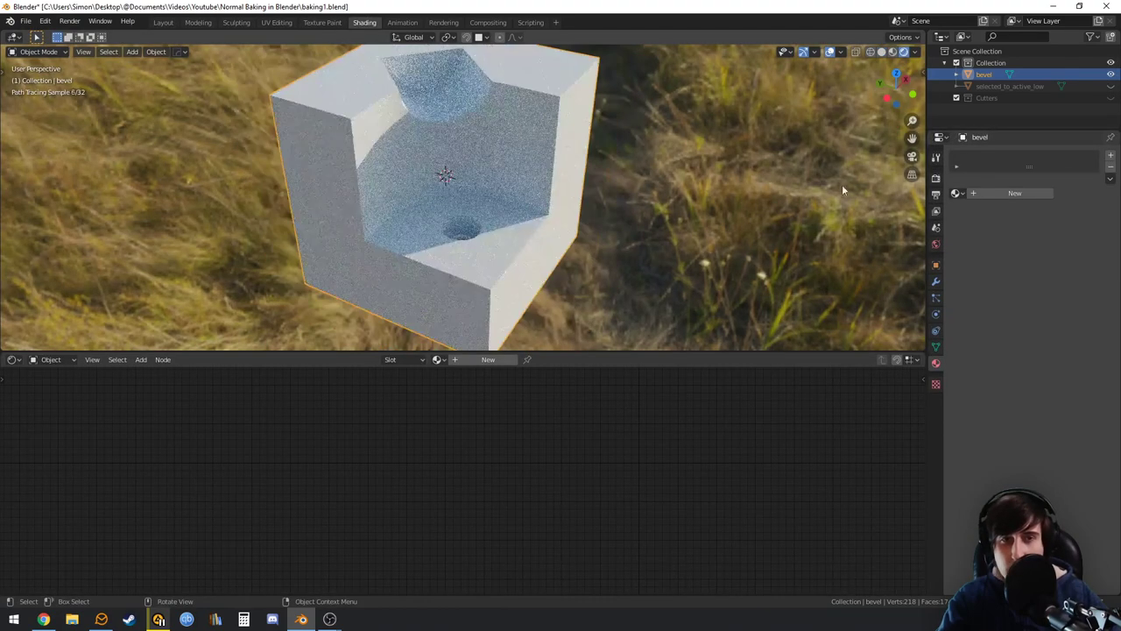
{"action": "left_click", "coordinate": [936, 178]}
{"action": "left_click", "coordinate": [1048, 155]}
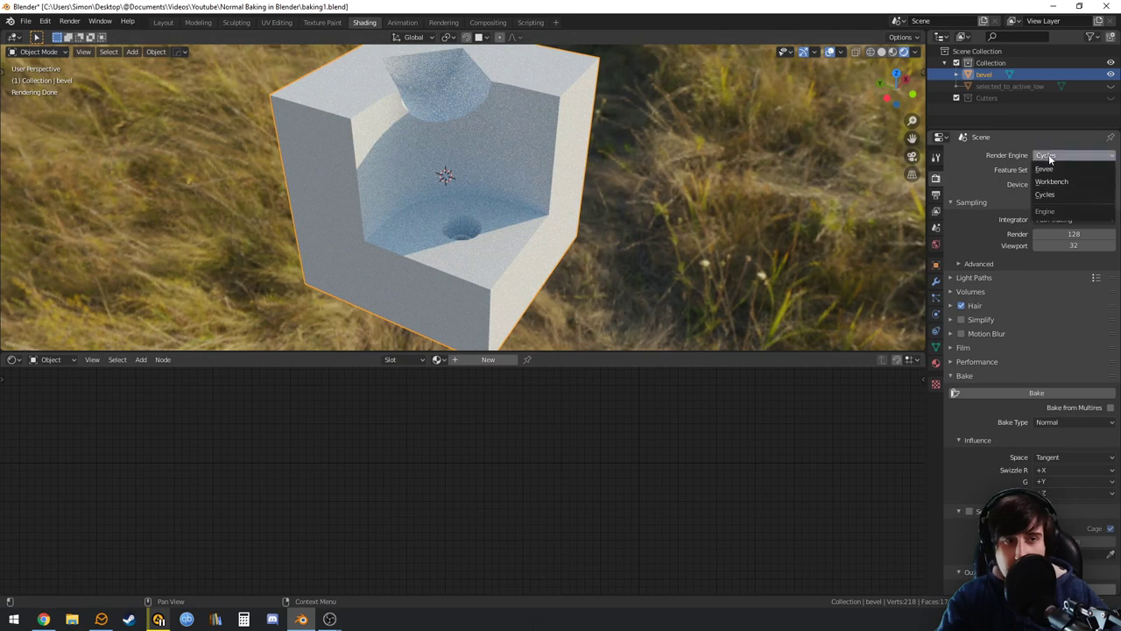
{"action": "left_click", "coordinate": [1042, 160]}
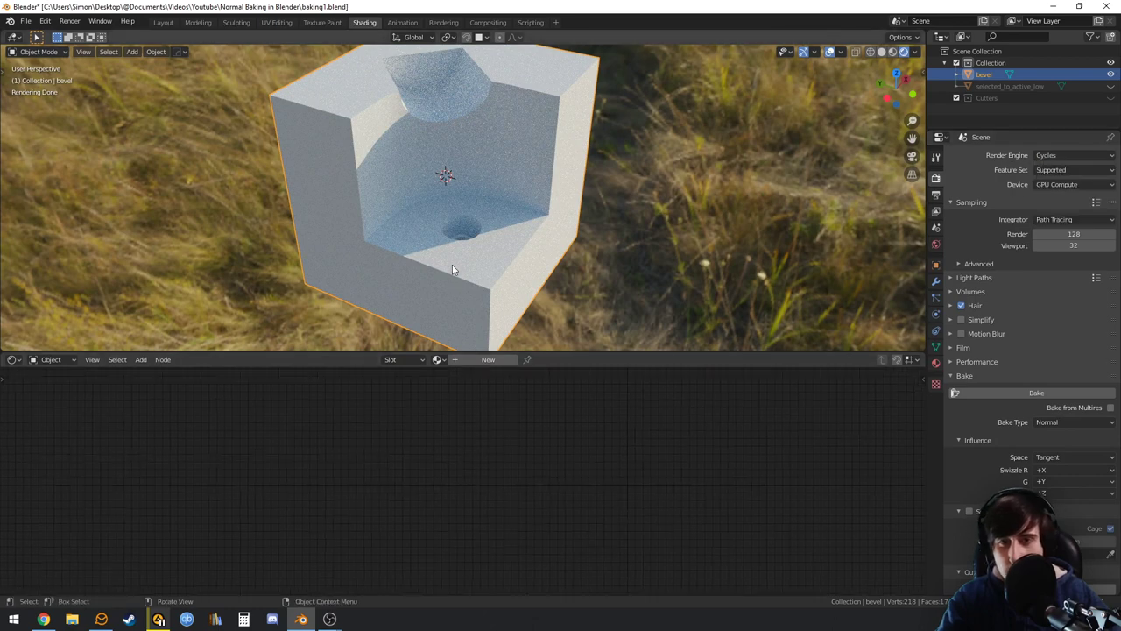
Create a new material on the object and name it bevel
{"action": "left_click", "coordinate": [481, 360]}
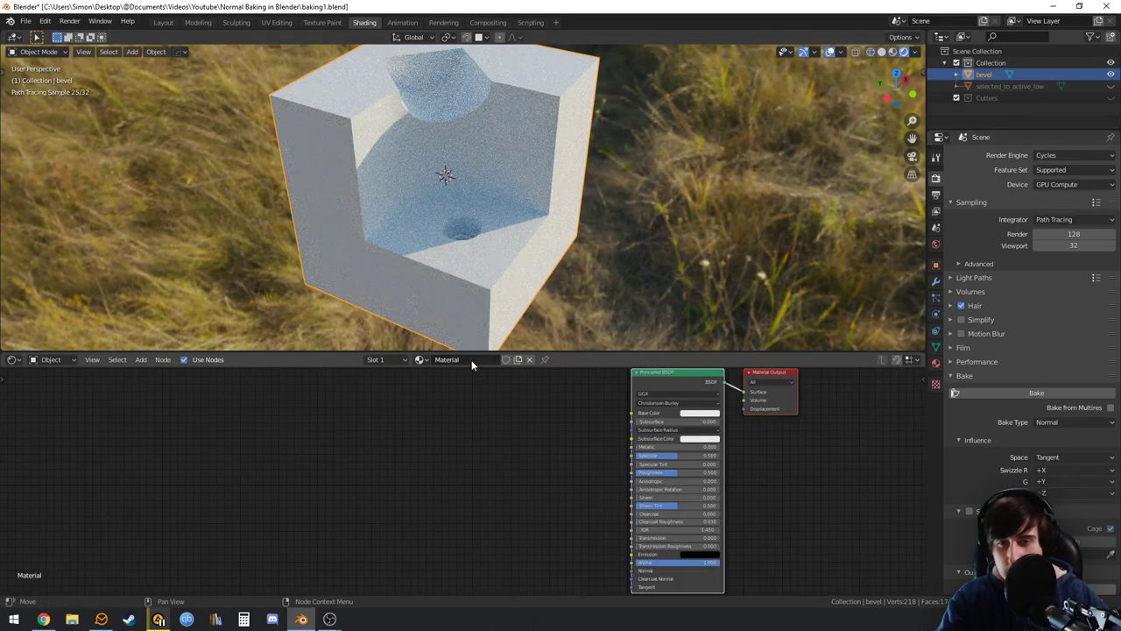
{"action": "double_click", "coordinate": [471, 360]}
{"action": "type", "text": "bevel"}
{"action": "key", "text": "Return"}
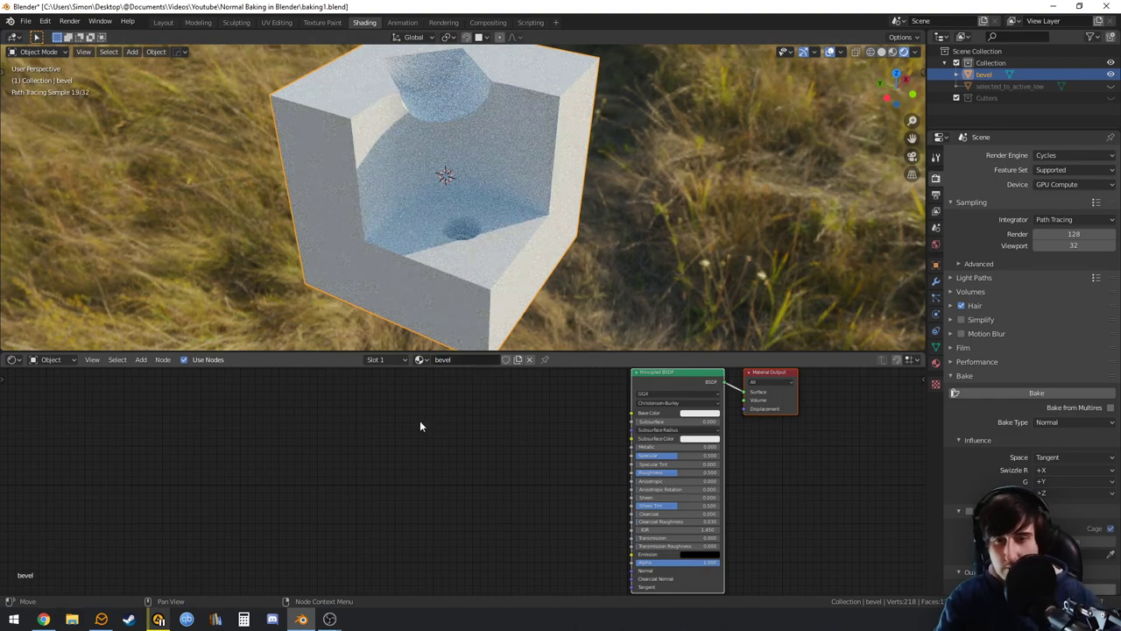
Check the Cycles render devices in the system preferences and close the preferences
{"action": "left_click", "coordinate": [45, 21]}
{"action": "left_click", "coordinate": [66, 186]}
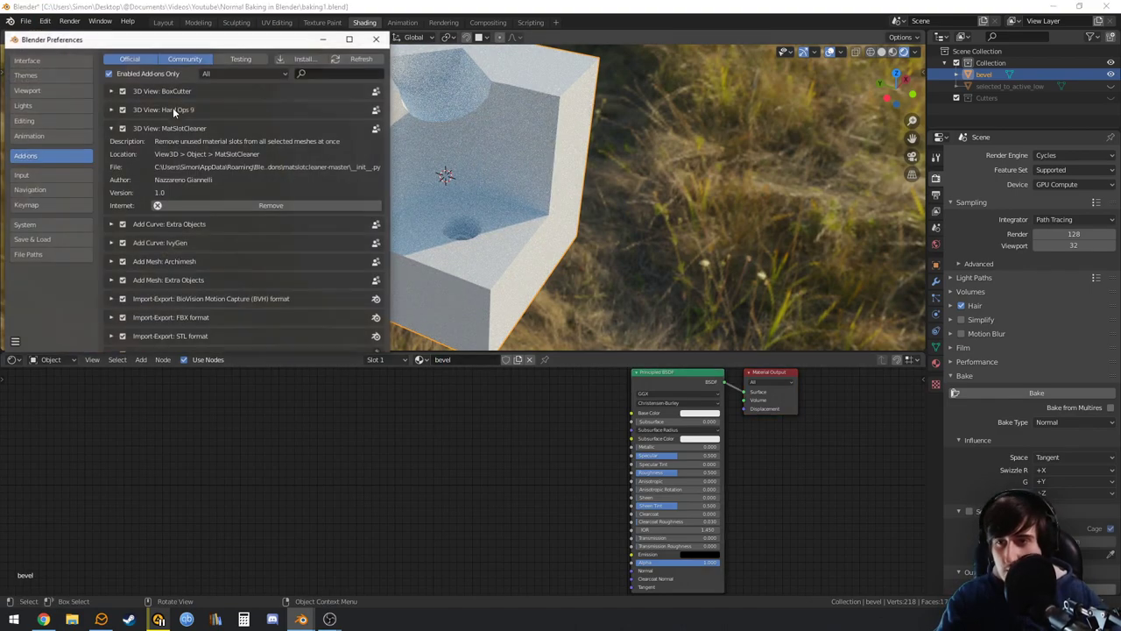
{"action": "left_click", "coordinate": [41, 102]}
{"action": "left_click", "coordinate": [52, 120]}
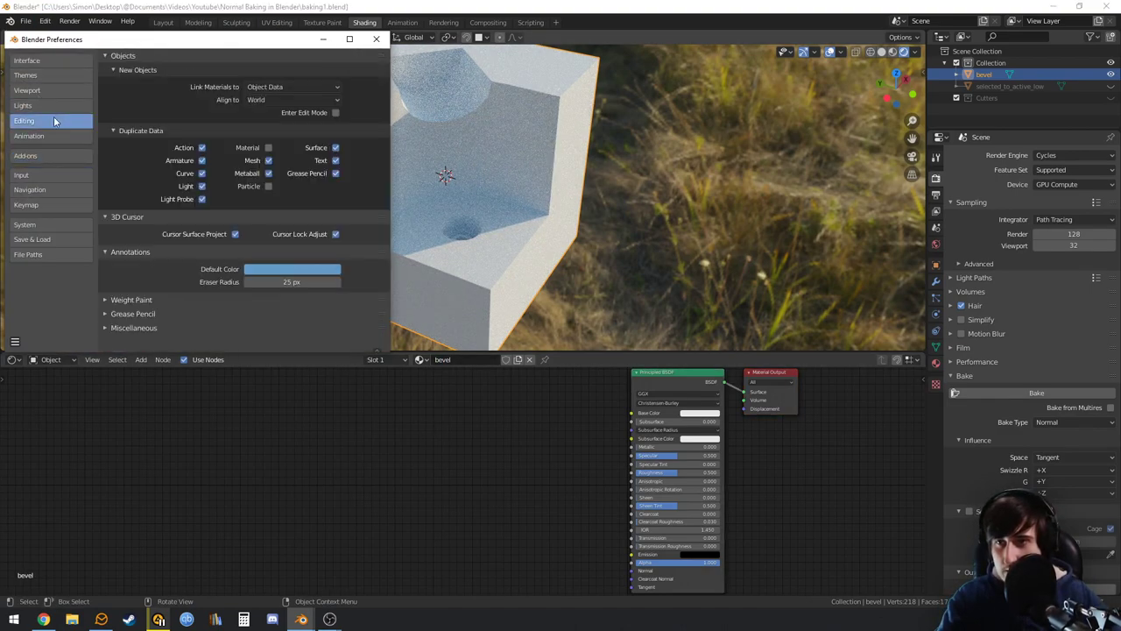
{"action": "left_click", "coordinate": [40, 224]}
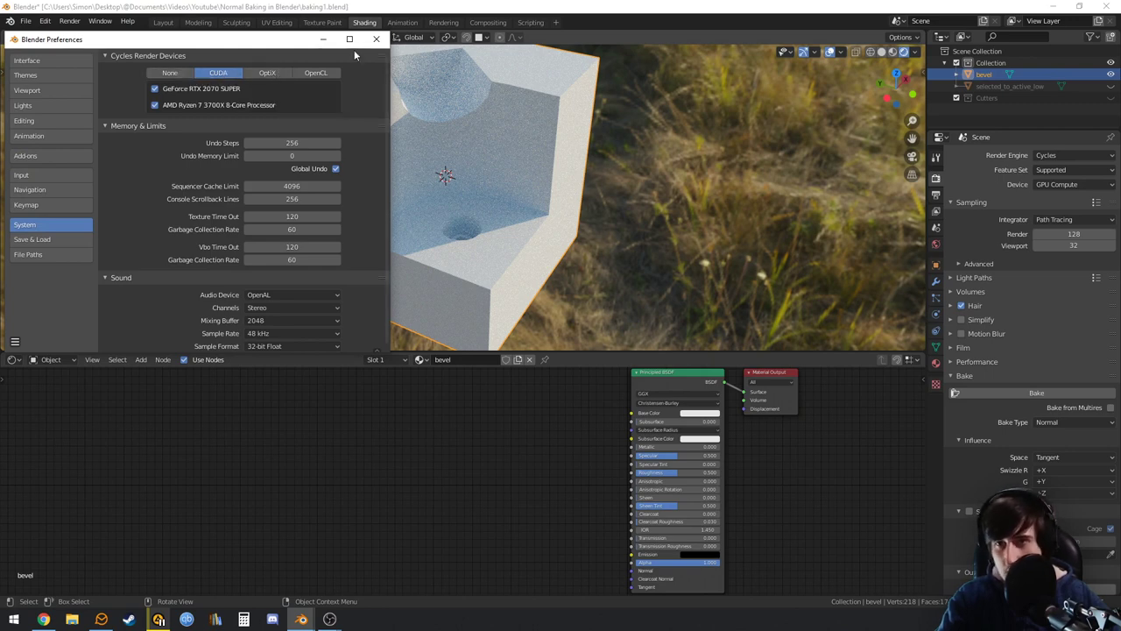
{"action": "left_click", "coordinate": [377, 40]}
Add a Bevel node to the material and place it beside the Principled BSDF
{"action": "middle_click_drag", "start_coordinate": [611, 457], "coordinate": [578, 469]}
{"action": "scroll", "coordinate": [553, 463], "scroll_direction": "up", "scroll_amount": 3}
{"action": "middle_click_drag", "start_coordinate": [350, 499], "coordinate": [427, 434]}
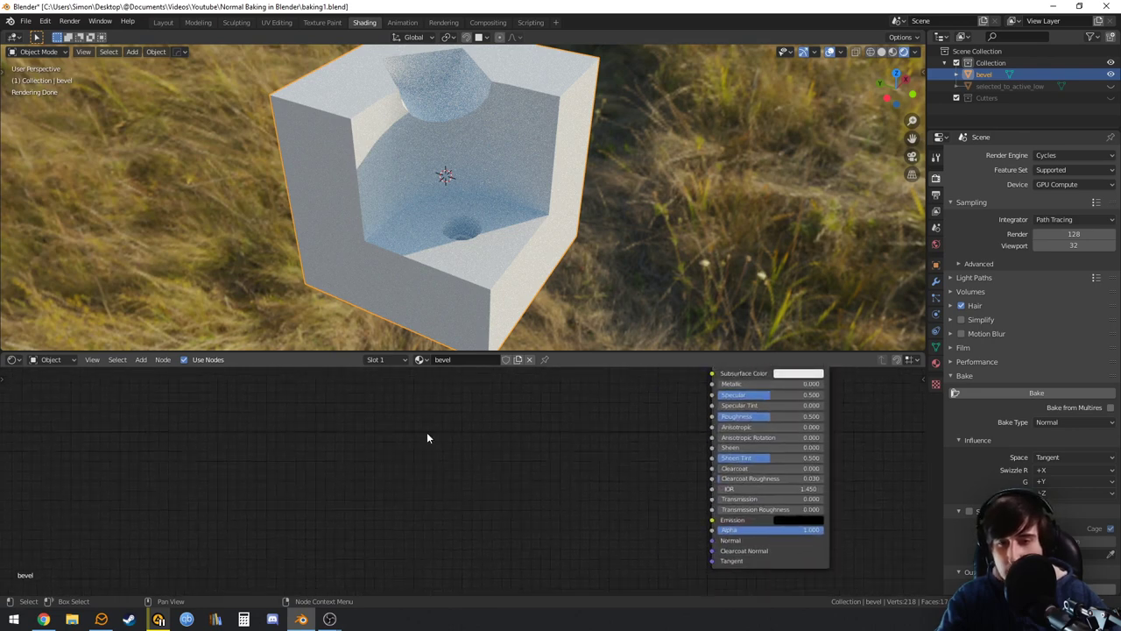
{"action": "key", "text": "shift+a"}
{"action": "left_click", "coordinate": [427, 435]}
{"action": "type", "text": "bevel"}
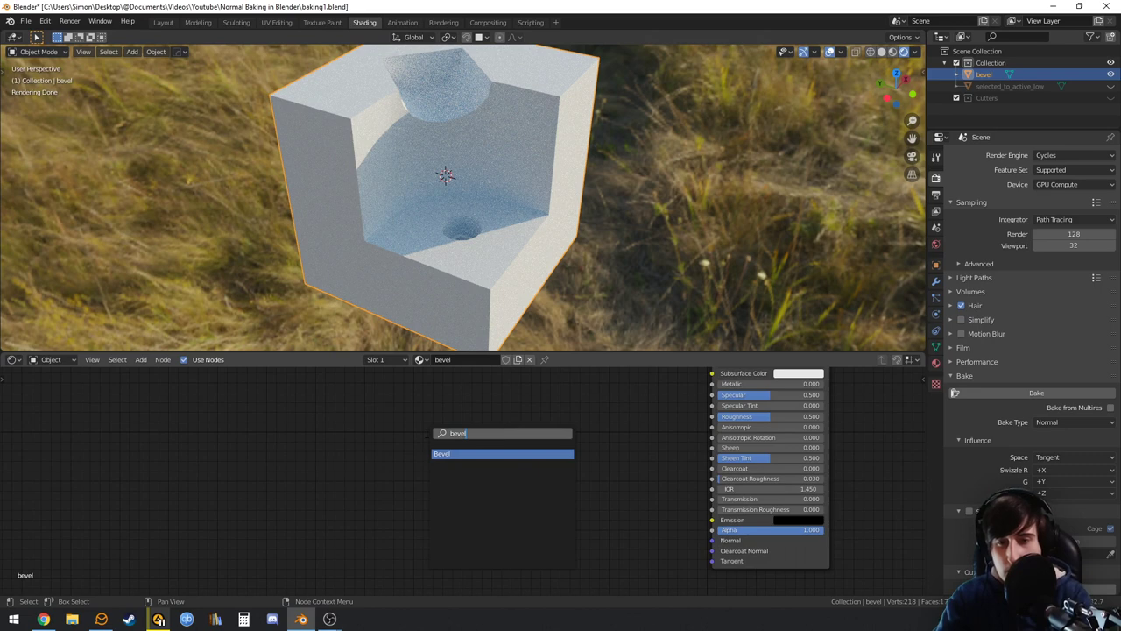
{"action": "key", "text": "Return"}
{"action": "left_click", "coordinate": [471, 503]}
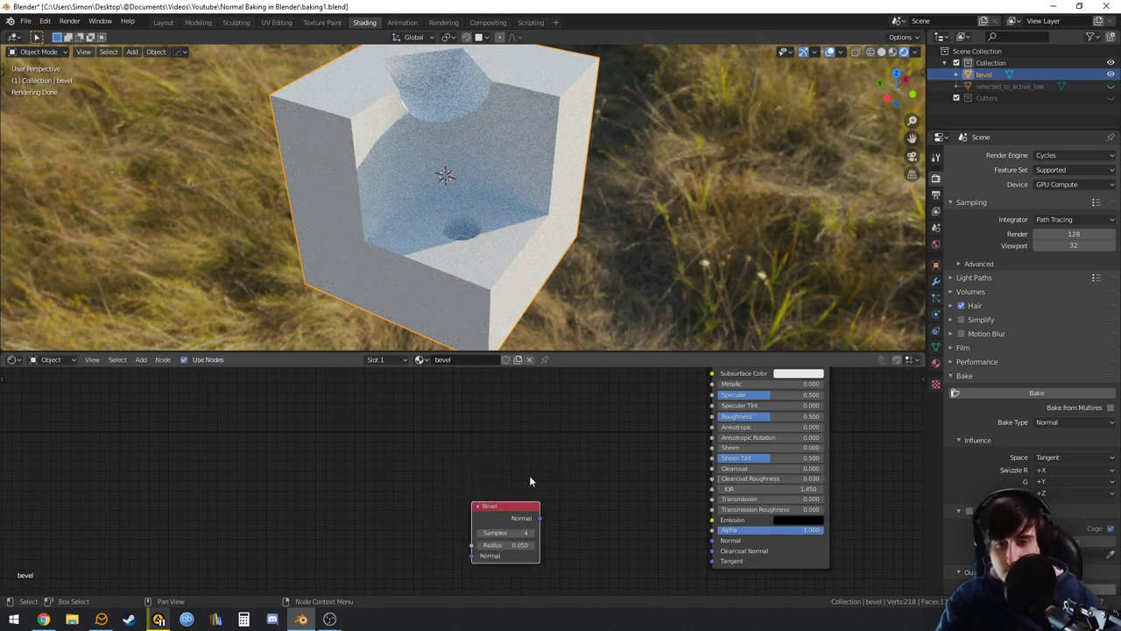
Darken the Principled BSDF's base color to near black
{"action": "middle_click_drag", "start_coordinate": [614, 435], "coordinate": [464, 513]}
{"action": "middle_click_drag", "start_coordinate": [548, 444], "coordinate": [498, 469]}
{"action": "scroll", "coordinate": [491, 471], "scroll_direction": "up", "scroll_amount": 5}
{"action": "middle_click_drag", "start_coordinate": [582, 451], "coordinate": [526, 468]}
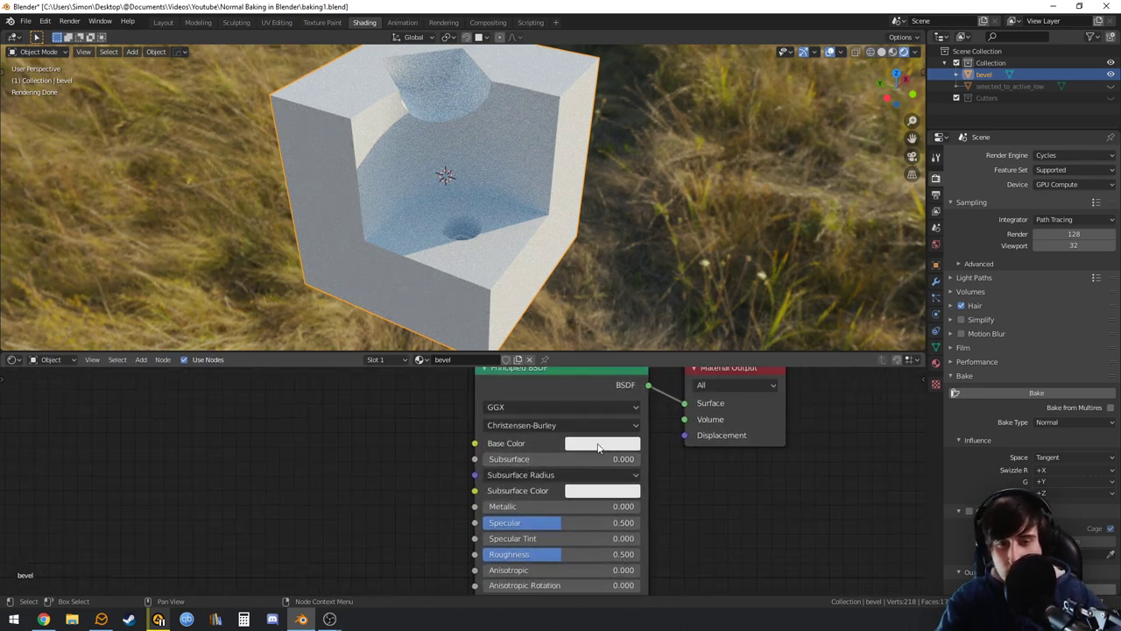
{"action": "left_click", "coordinate": [603, 443]}
{"action": "left_click_drag", "start_coordinate": [687, 324], "coordinate": [688, 328]}
{"action": "middle_click_drag", "start_coordinate": [547, 210], "coordinate": [482, 168]}
{"action": "scroll", "coordinate": [475, 263], "scroll_direction": "up", "scroll_amount": 4}
Connect the Bevel node's Normal output to the Principled BSDF's Normal input
{"action": "middle_click_drag", "start_coordinate": [378, 573], "coordinate": [509, 368]}
{"action": "middle_click_drag", "start_coordinate": [369, 552], "coordinate": [379, 535]}
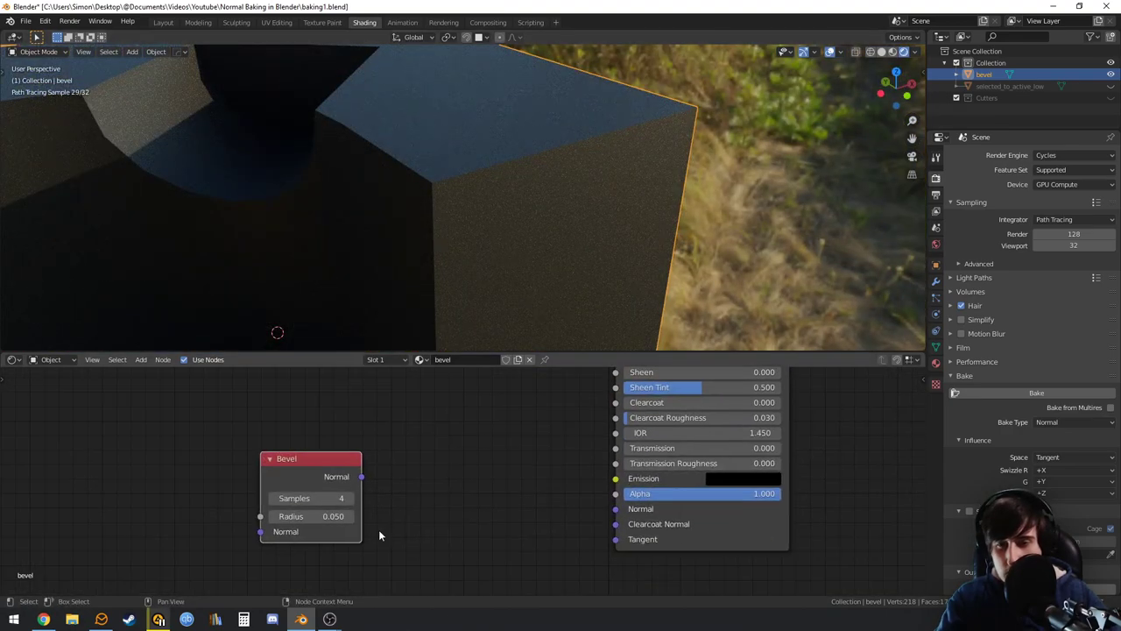
{"action": "left_click_drag", "start_coordinate": [362, 476], "coordinate": [622, 516]}
{"action": "middle_click_drag", "start_coordinate": [503, 193], "coordinate": [503, 219]}
{"action": "scroll", "coordinate": [557, 227], "scroll_direction": "up", "scroll_amount": 3}
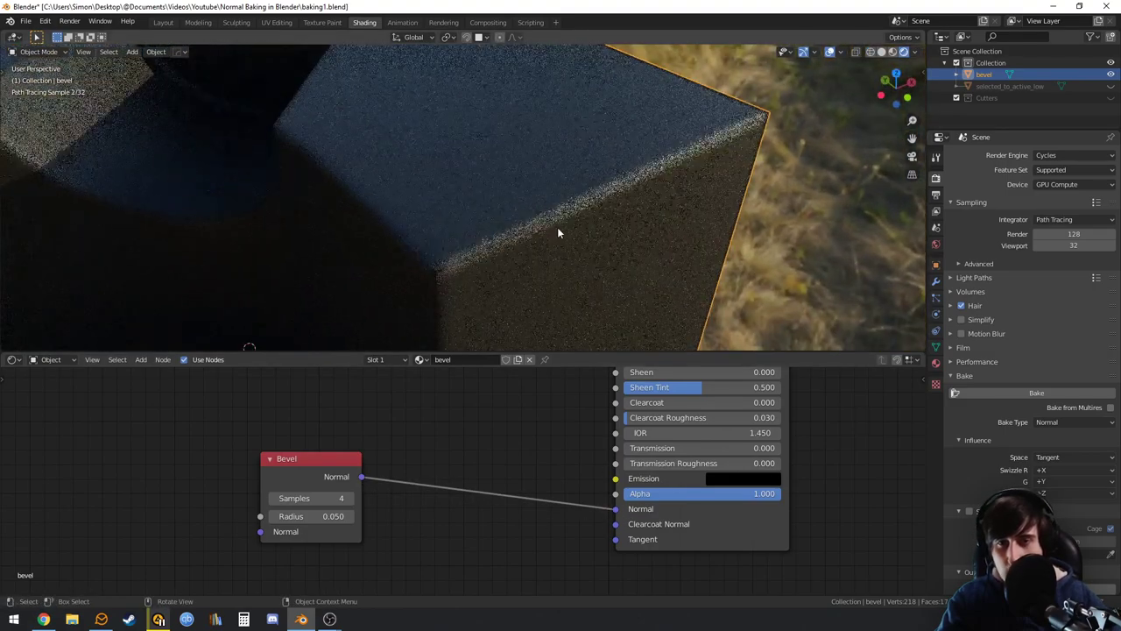
Show the wireframe overlay to compare the bevelled shading with the real mesh edges, and turn it off again
{"action": "scroll", "coordinate": [557, 226], "scroll_direction": "down", "scroll_amount": 4}
{"action": "key", "text": "alt+v"}
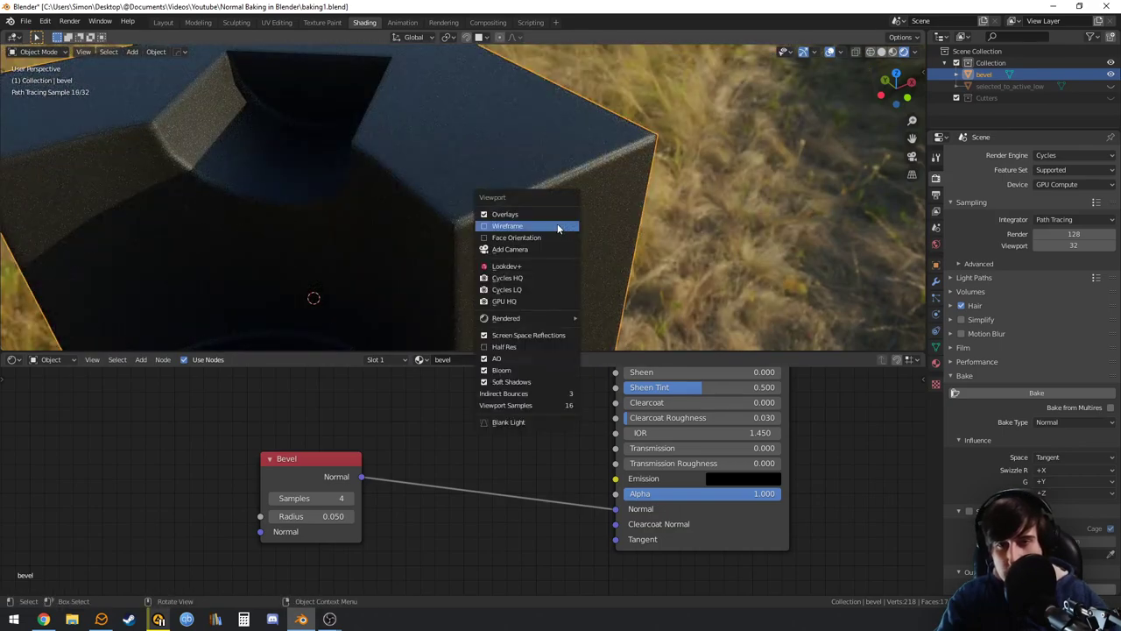
{"action": "left_click", "coordinate": [559, 224]}
{"action": "middle_click_drag", "start_coordinate": [559, 225], "coordinate": [447, 253]}
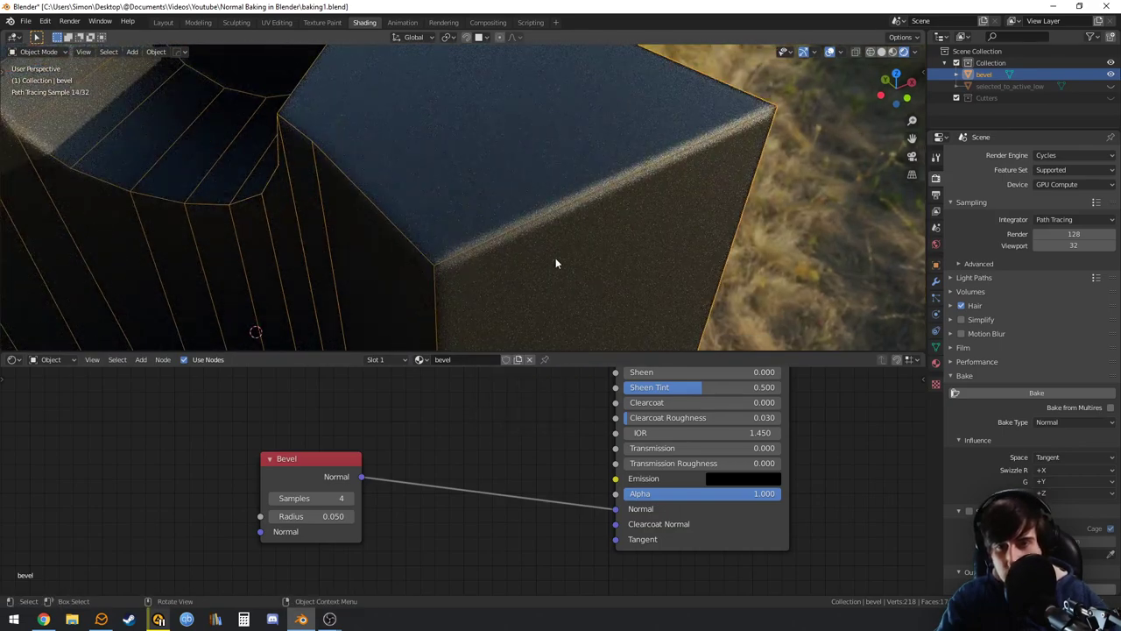
{"action": "key", "text": "q"}
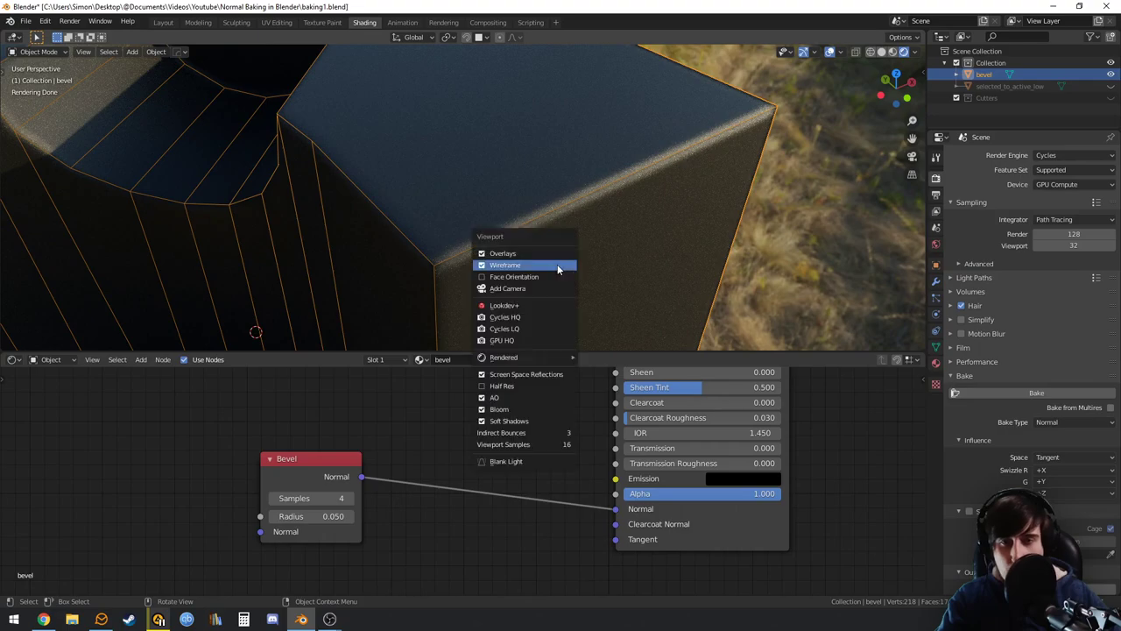
{"action": "left_click", "coordinate": [562, 262]}
{"action": "middle_click_drag", "start_coordinate": [541, 305], "coordinate": [493, 275]}
{"action": "scroll", "coordinate": [556, 176], "scroll_direction": "up", "scroll_amount": 4}
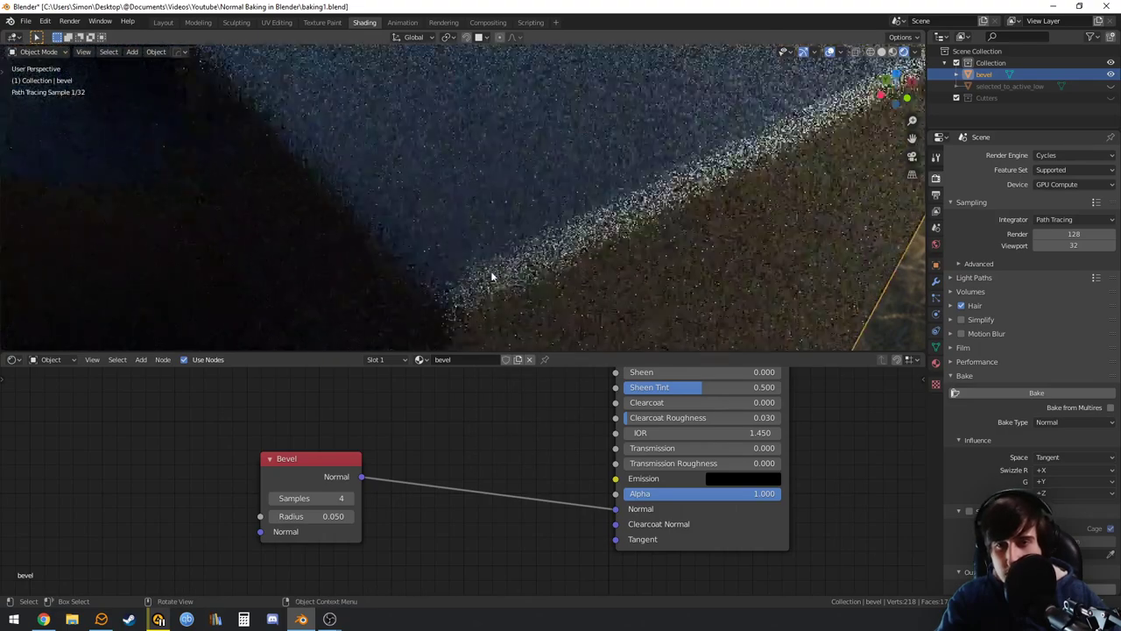
Set the Bevel node's samples to 16 and inspect the smoothed edge
{"action": "middle_click_drag", "start_coordinate": [460, 458], "coordinate": [540, 430]}
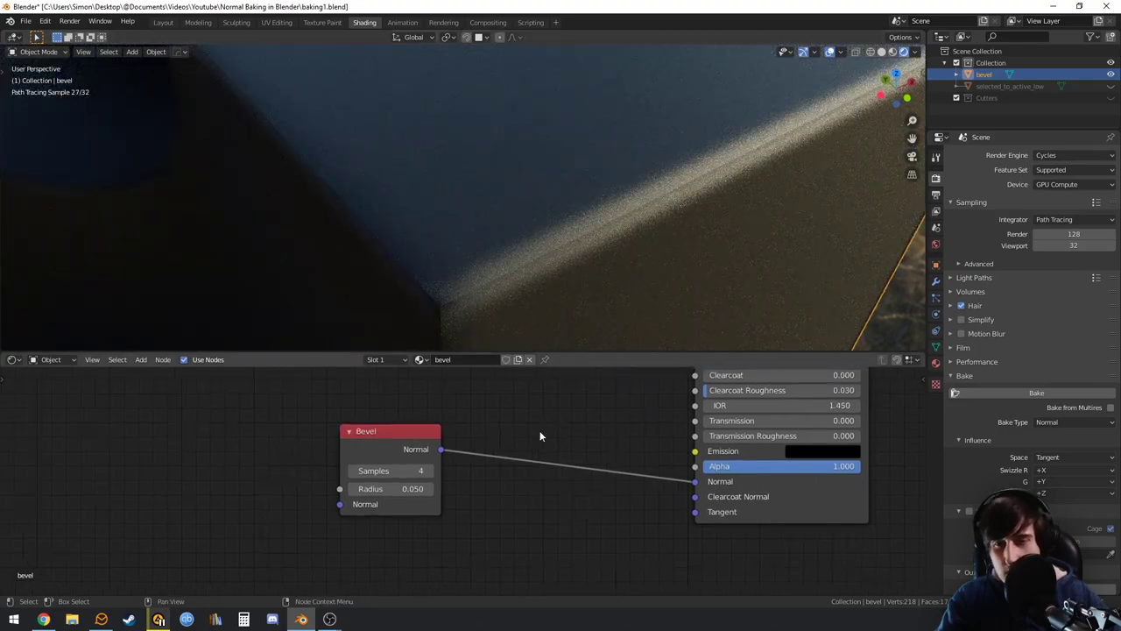
{"action": "scroll", "coordinate": [540, 430], "scroll_direction": "up", "scroll_amount": 3}
{"action": "left_click", "coordinate": [385, 468]}
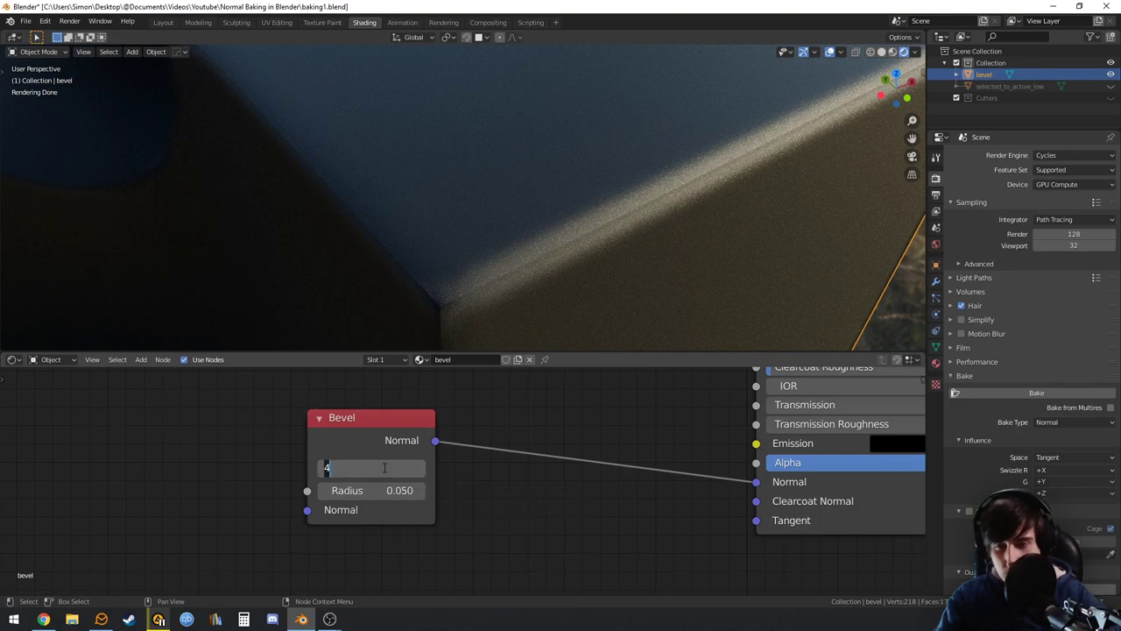
{"action": "type", "text": "16"}
{"action": "key", "text": "Return"}
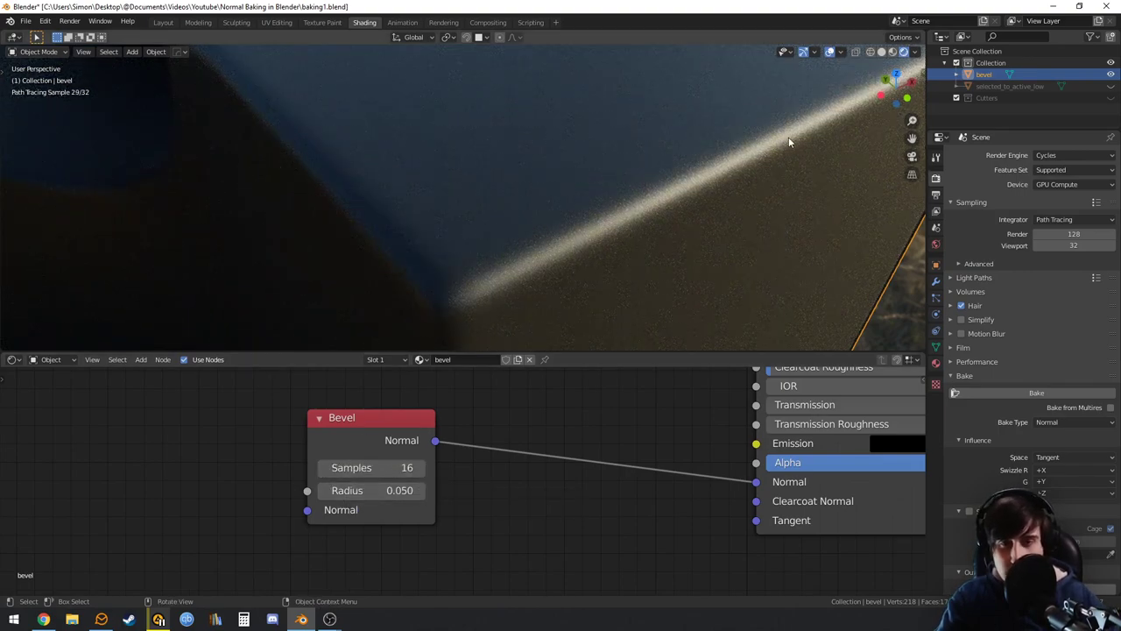
{"action": "scroll", "coordinate": [774, 150], "scroll_direction": "down", "scroll_amount": 5}
{"action": "scroll", "coordinate": [569, 185], "scroll_direction": "up", "scroll_amount": 3}
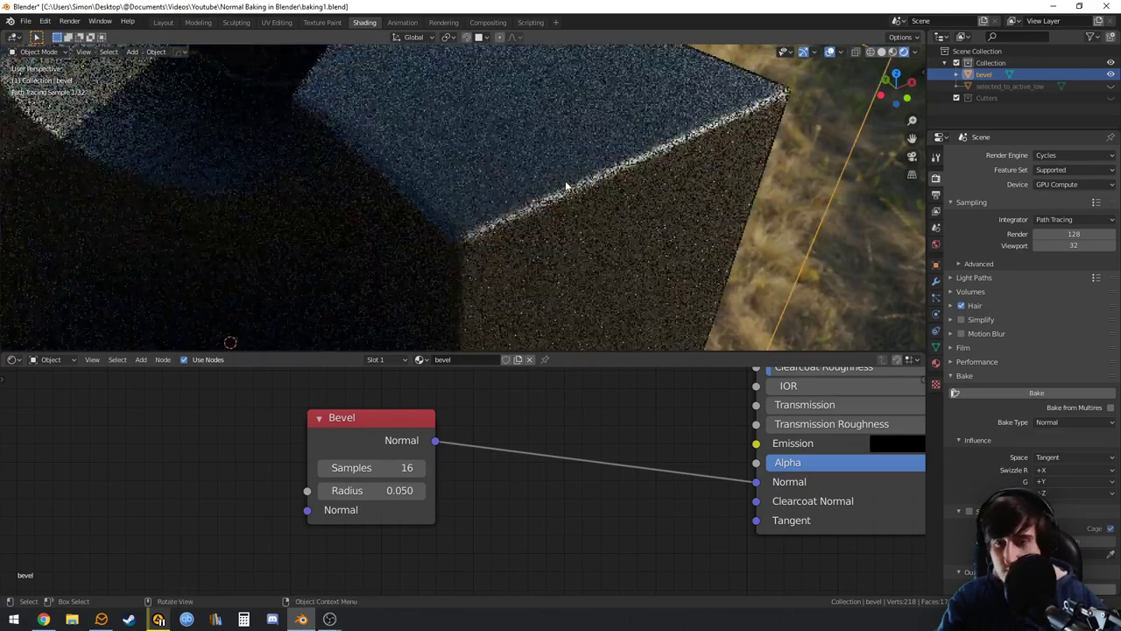
{"action": "scroll", "coordinate": [566, 186], "scroll_direction": "up", "scroll_amount": 2}
Try different Bevel node radii and set the radius to 0.04
{"action": "left_click_drag", "start_coordinate": [371, 490], "coordinate": [336, 490]}
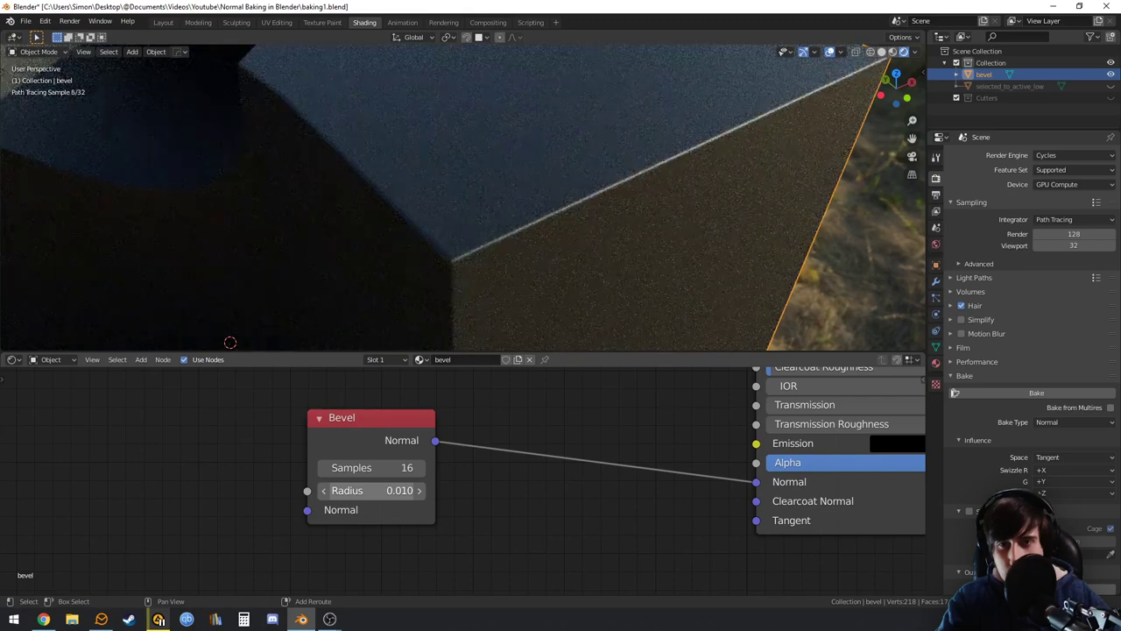
{"action": "left_click", "coordinate": [375, 491]}
{"action": "type", "text": "0.06"}
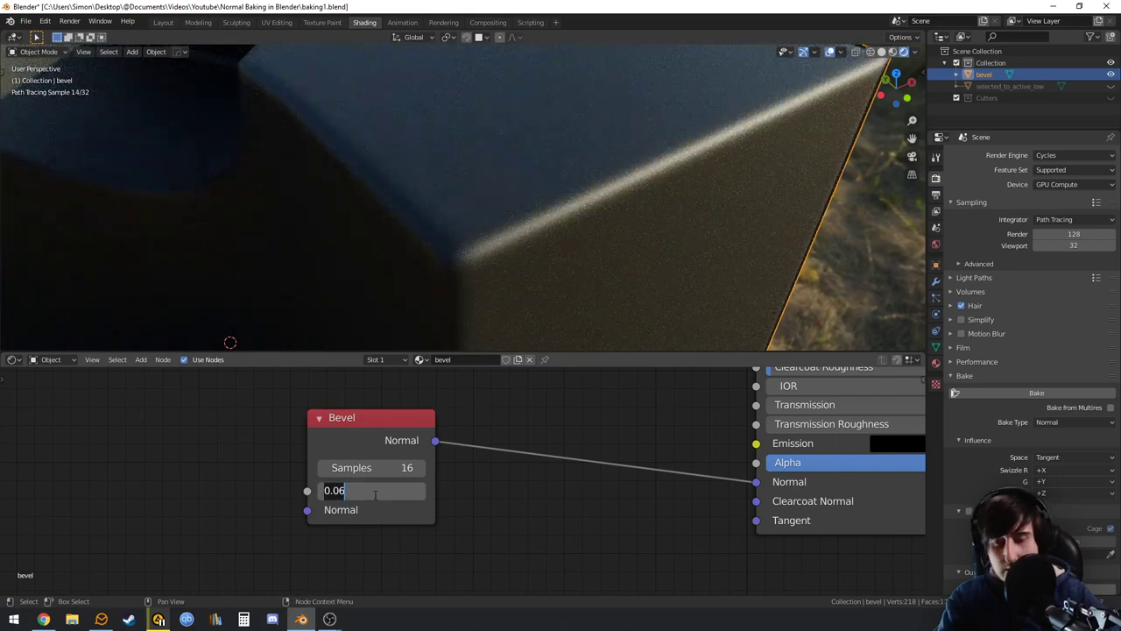
{"action": "key", "text": "BackSpace"}
{"action": "type", "text": "3"}
{"action": "key", "text": "BackSpace"}
{"action": "type", "text": "4"}
{"action": "key", "text": "Return"}
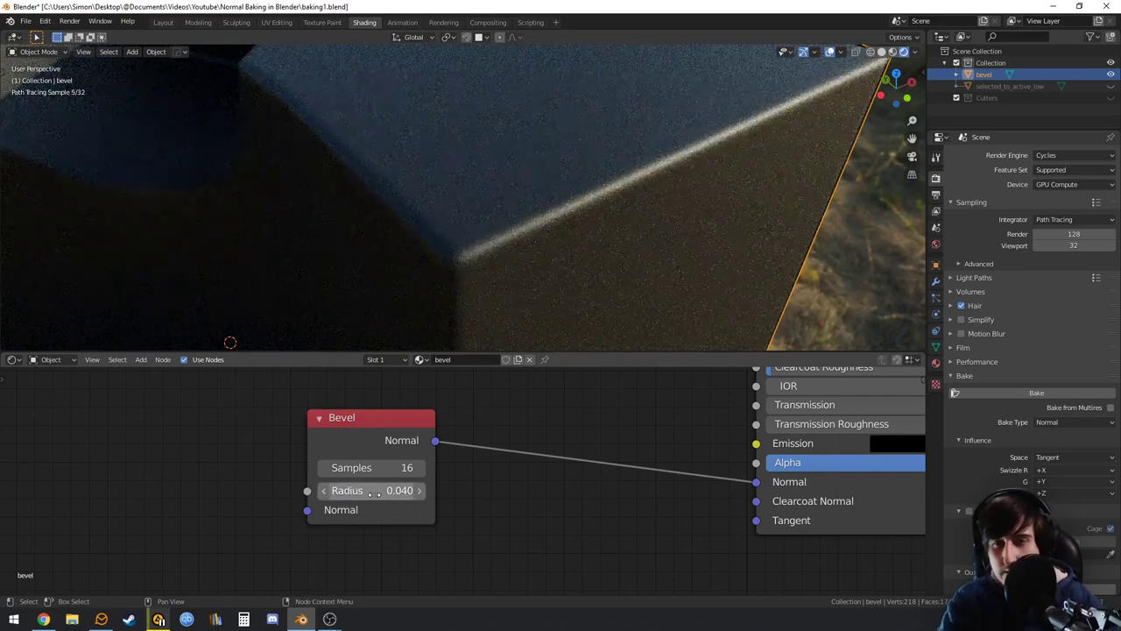
{"action": "scroll", "coordinate": [520, 460], "scroll_direction": "down", "scroll_amount": 2}
{"action": "scroll", "coordinate": [427, 477], "scroll_direction": "down", "scroll_amount": 2}
{"action": "middle_click_drag", "start_coordinate": [481, 465], "coordinate": [515, 478]}
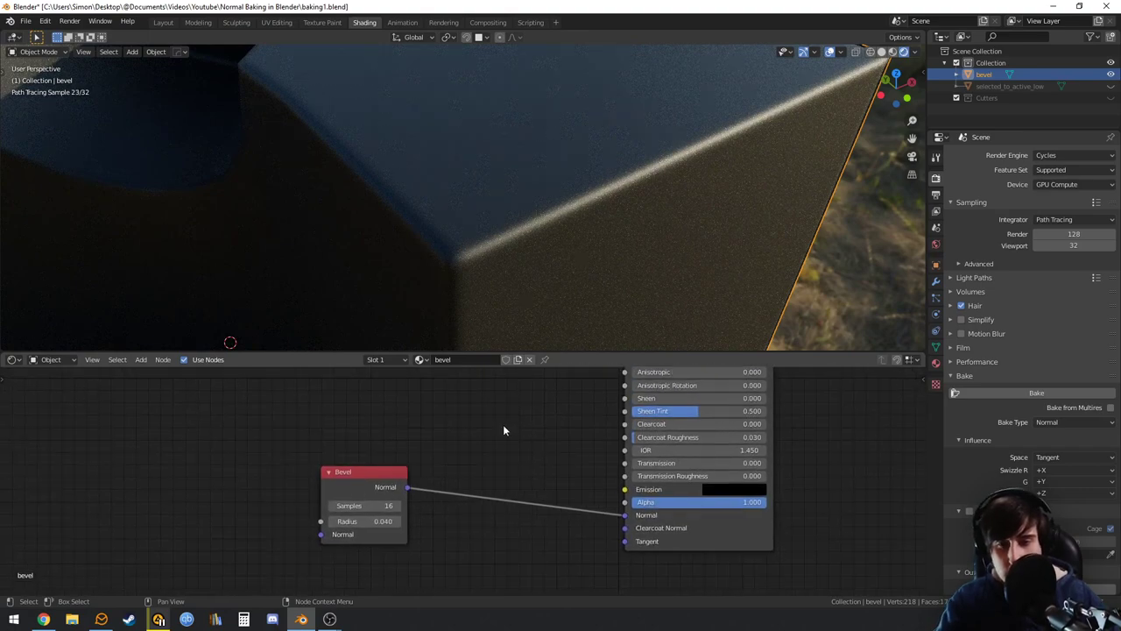
{"action": "scroll", "coordinate": [503, 424], "scroll_direction": "down", "scroll_amount": 1}
{"action": "middle_click_drag", "start_coordinate": [503, 429], "coordinate": [510, 504]}
{"action": "scroll", "coordinate": [501, 477], "scroll_direction": "down", "scroll_amount": 5}
{"action": "scroll", "coordinate": [461, 223], "scroll_direction": "down", "scroll_amount": 8}
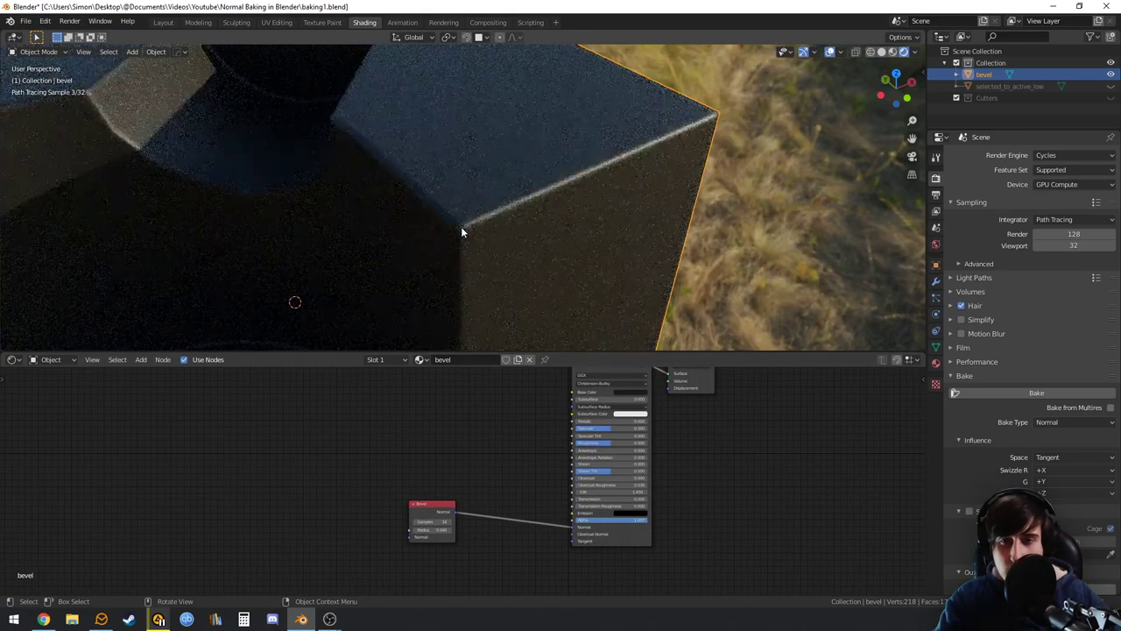
Add an Image Texture node to the bevel material in the empty area beside the Principled BSDF
{"action": "middle_click_drag", "start_coordinate": [488, 225], "coordinate": [425, 183]}
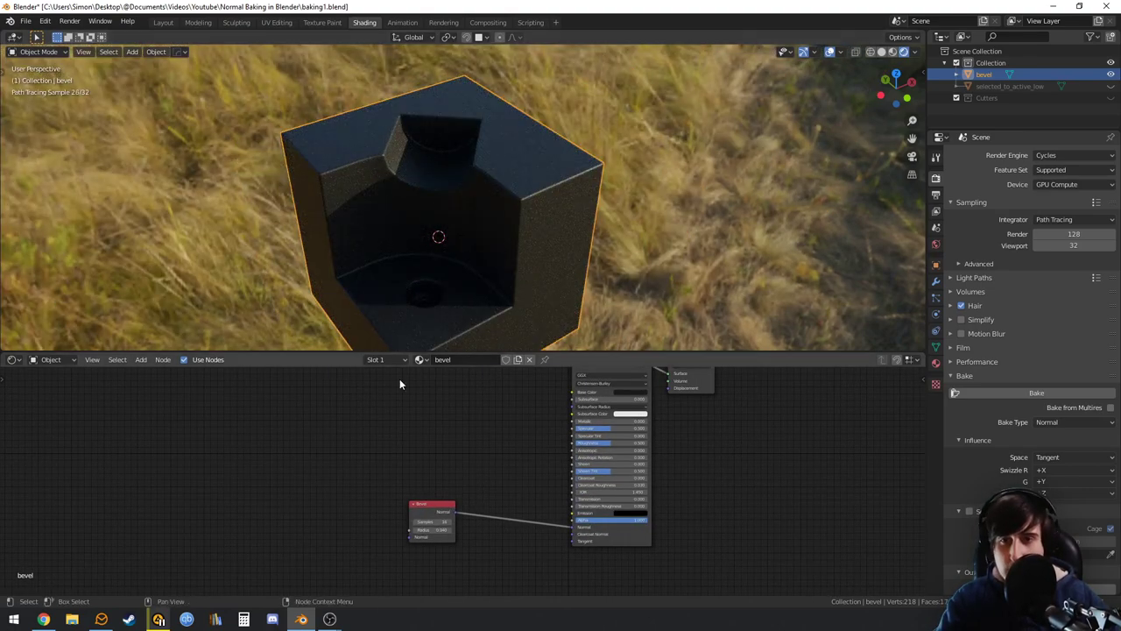
{"action": "middle_click_drag", "start_coordinate": [445, 229], "coordinate": [459, 210]}
{"action": "middle_click_drag", "start_coordinate": [350, 425], "coordinate": [348, 458]}
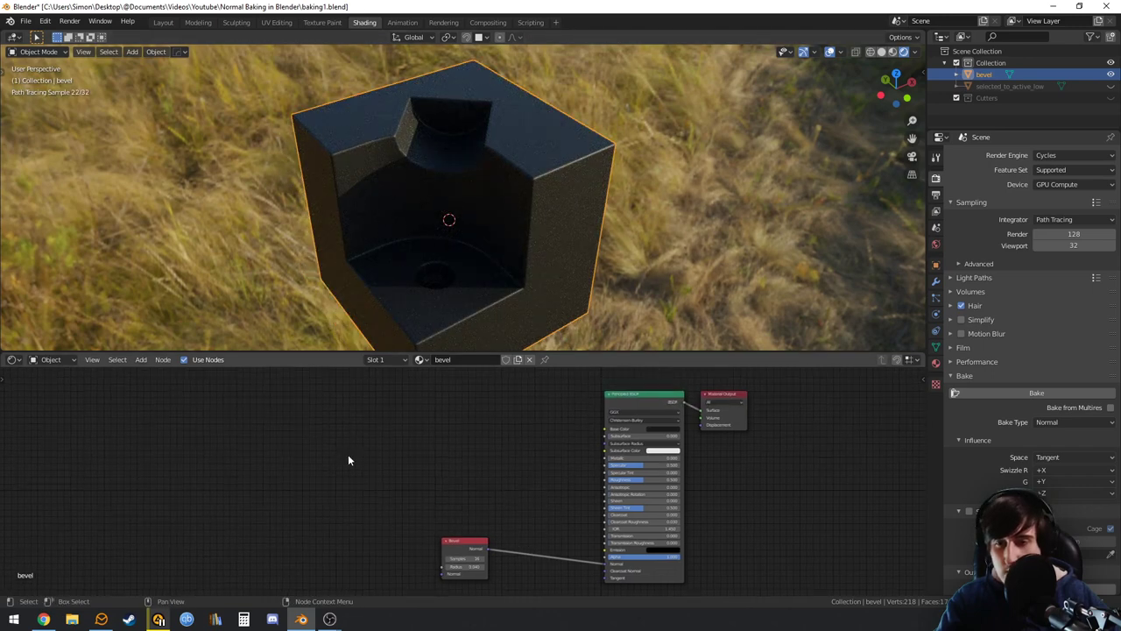
{"action": "key", "text": "shift+a"}
{"action": "type", "text": "ima"}
{"action": "key", "text": "Return"}
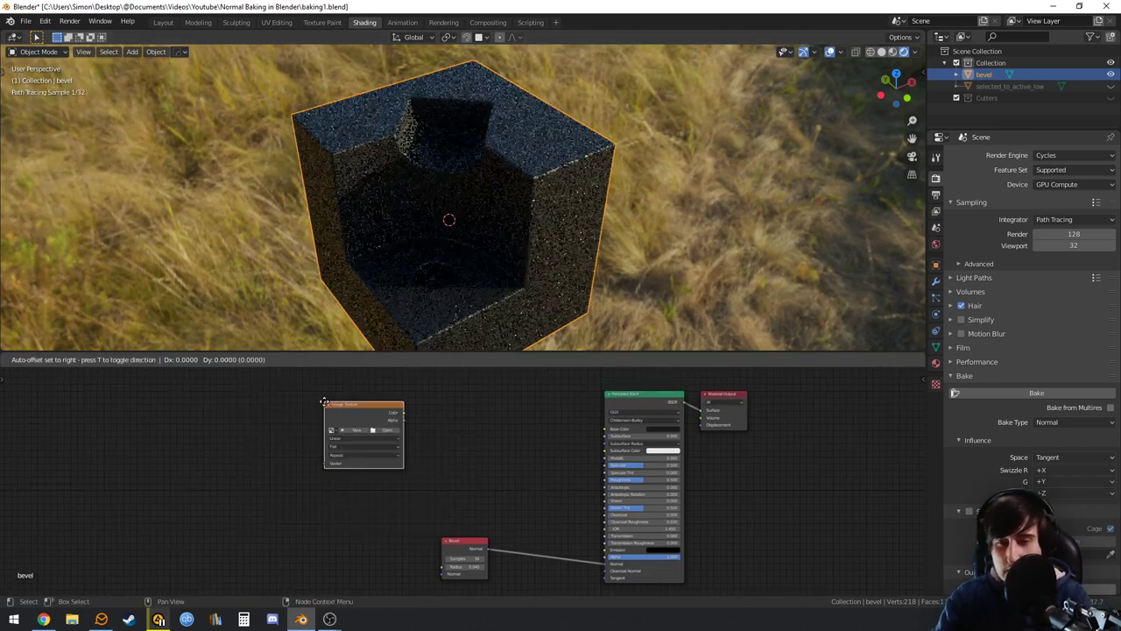
{"action": "left_click", "coordinate": [324, 407]}
{"action": "scroll", "coordinate": [335, 444], "scroll_direction": "up", "scroll_amount": 3}
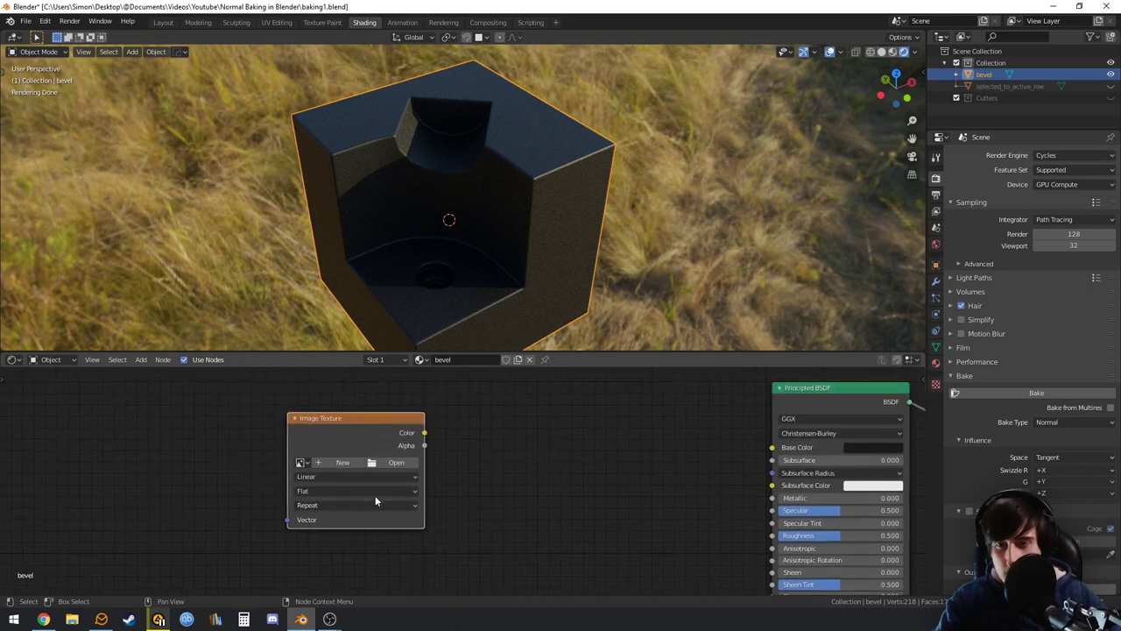
Create a new 2048 × 2048 px image named normal_bevel without alpha in the Image Texture node
{"action": "left_click", "coordinate": [335, 464]}
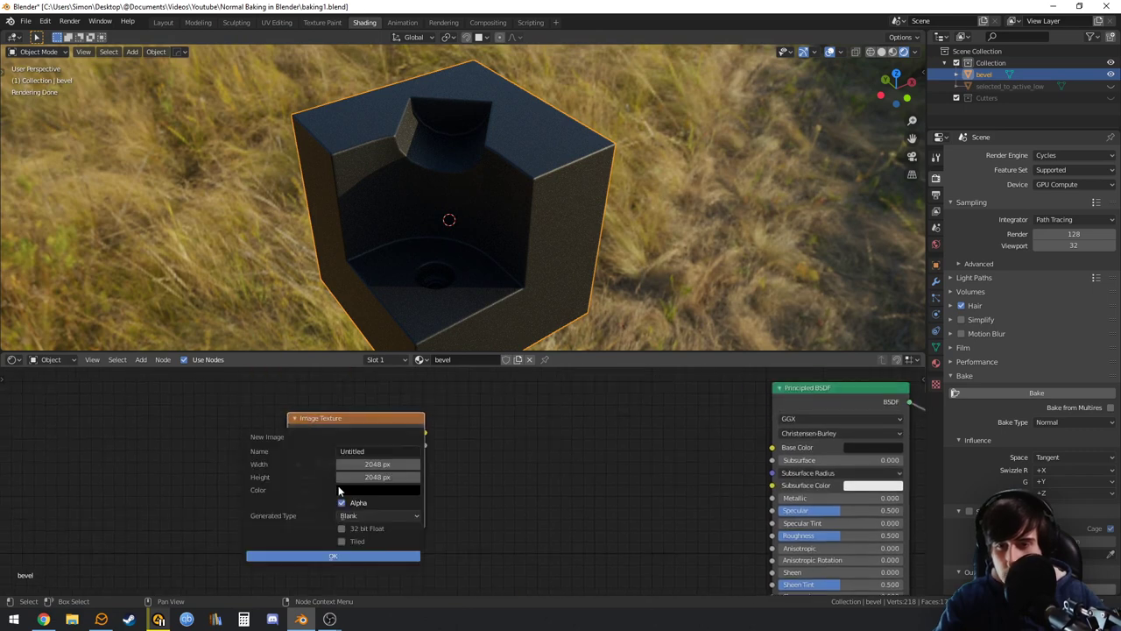
{"action": "left_click", "coordinate": [374, 451]}
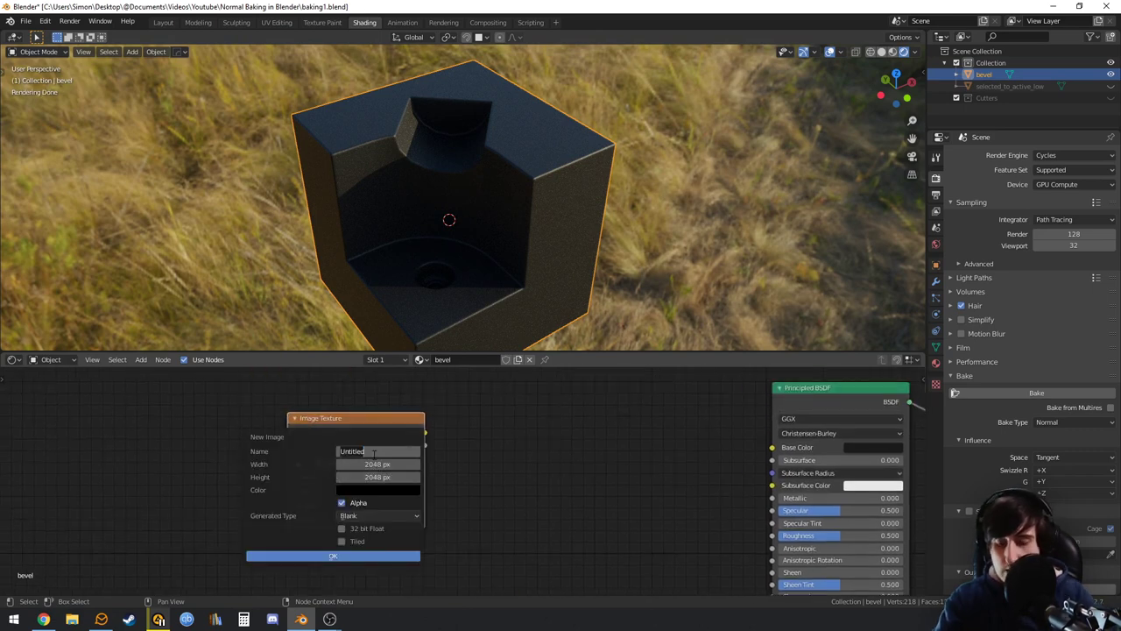
{"action": "type", "text": "normal_bevel"}
{"action": "key", "text": "Return"}
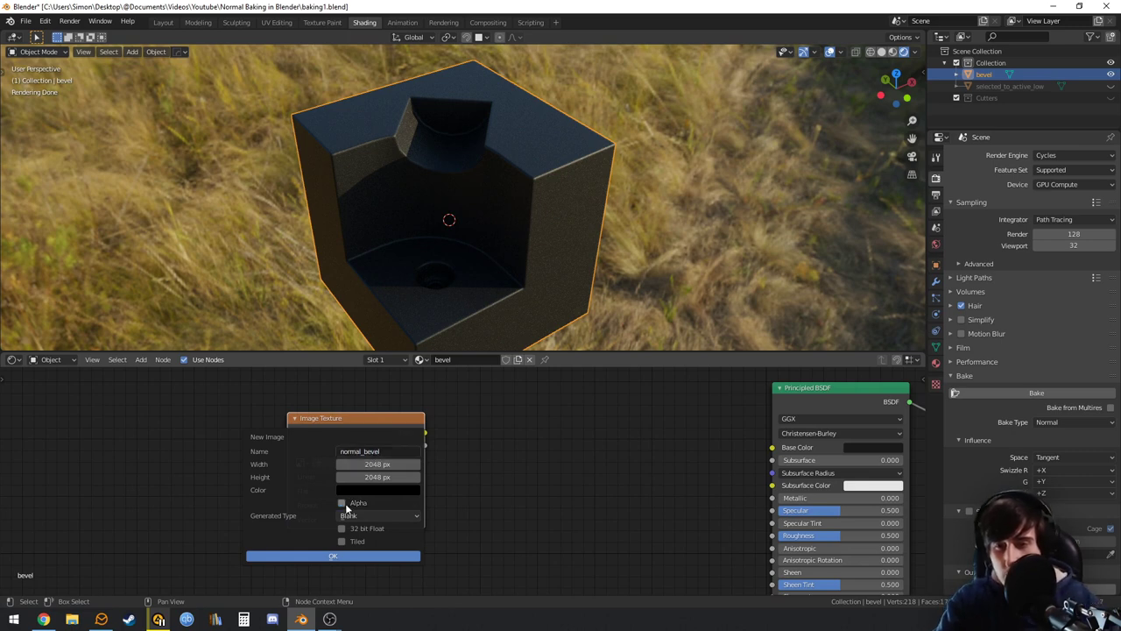
{"action": "left_click", "coordinate": [383, 555]}
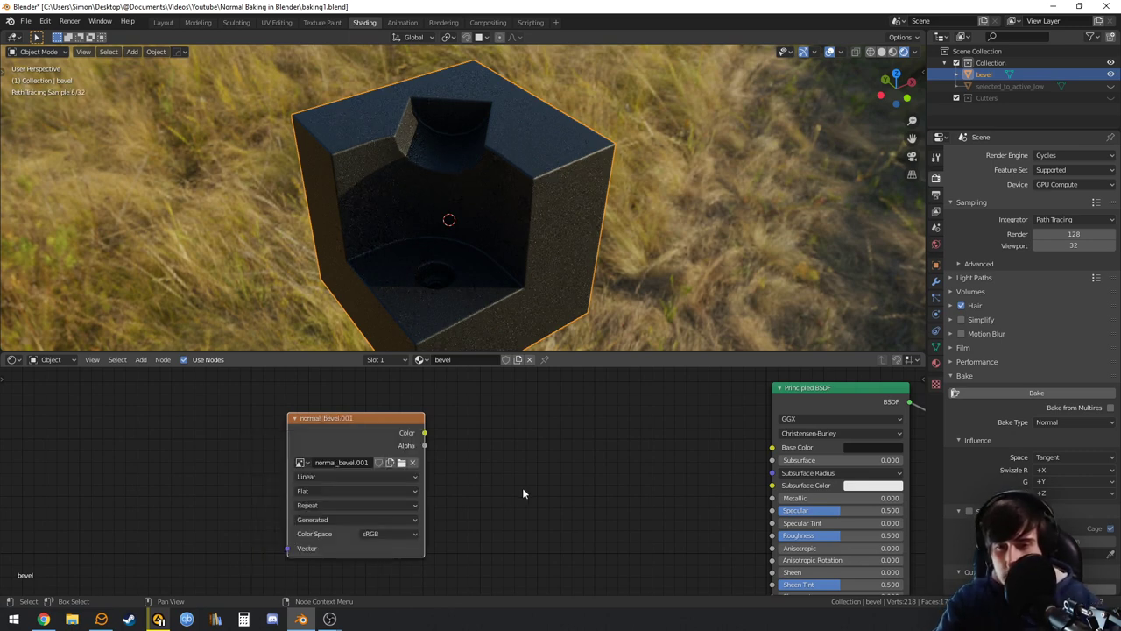
Set the new image's color space to Non-Color
{"action": "scroll", "coordinate": [454, 526], "scroll_direction": "right", "scroll_amount": 1, "text": "ctrl"}
{"action": "left_click", "coordinate": [388, 533]}
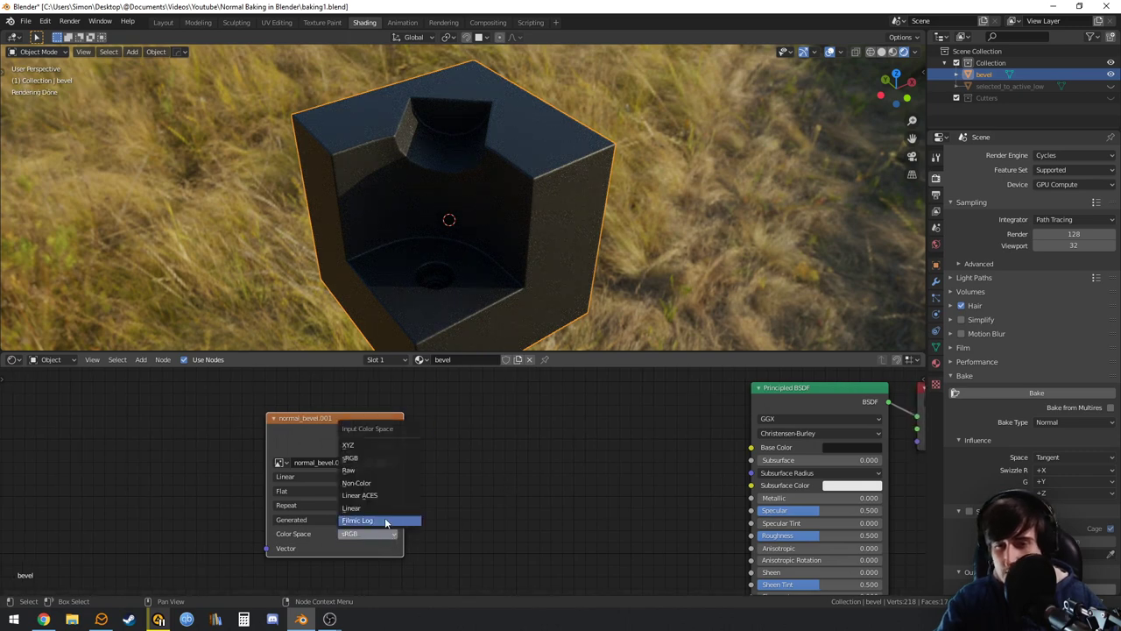
{"action": "left_click", "coordinate": [377, 492]}
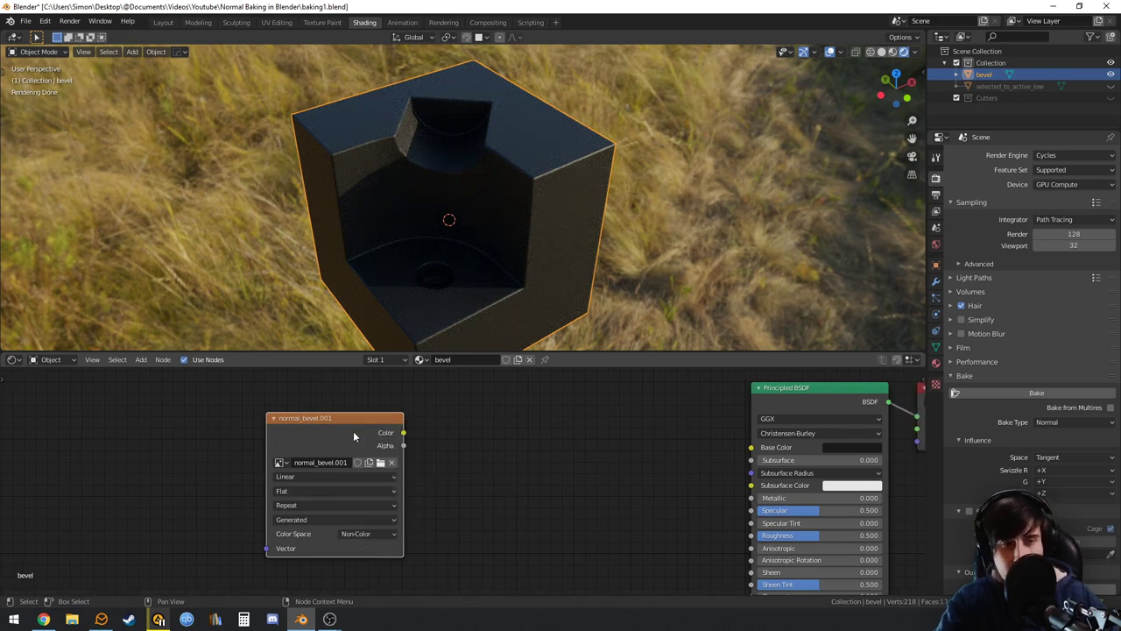
Disable the Cage option in the bake settings and choose Normal as the bake type
{"action": "scroll", "coordinate": [1039, 219], "scroll_direction": "down", "scroll_amount": 3}
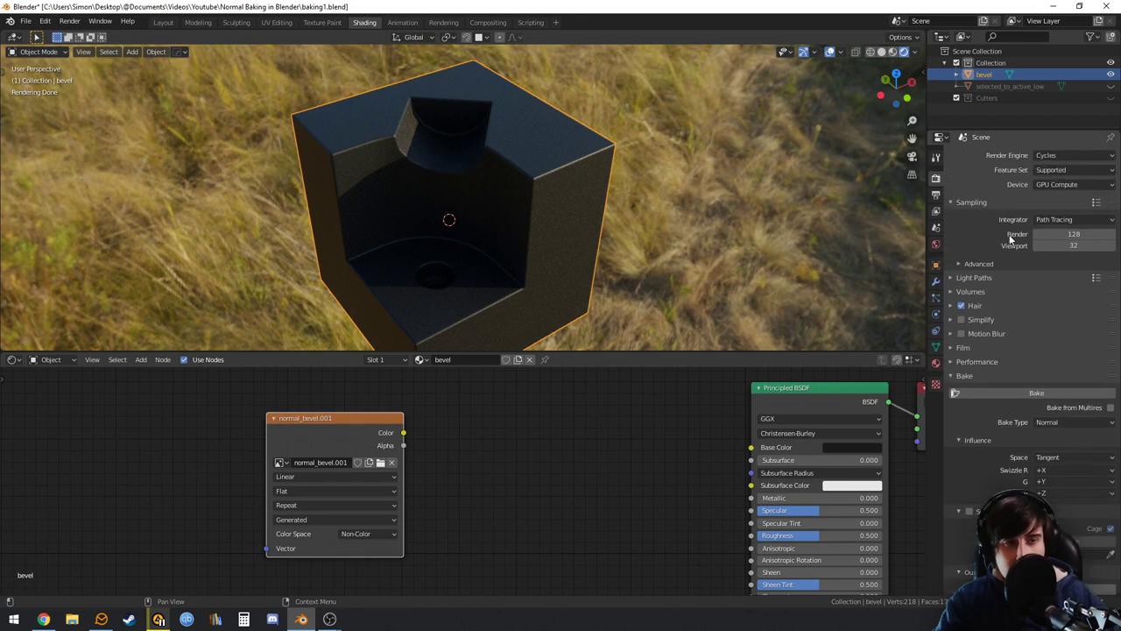
{"action": "left_click", "coordinate": [976, 338]}
{"action": "left_click", "coordinate": [971, 375]}
{"action": "scroll", "coordinate": [1028, 344], "scroll_direction": "down", "scroll_amount": 2}
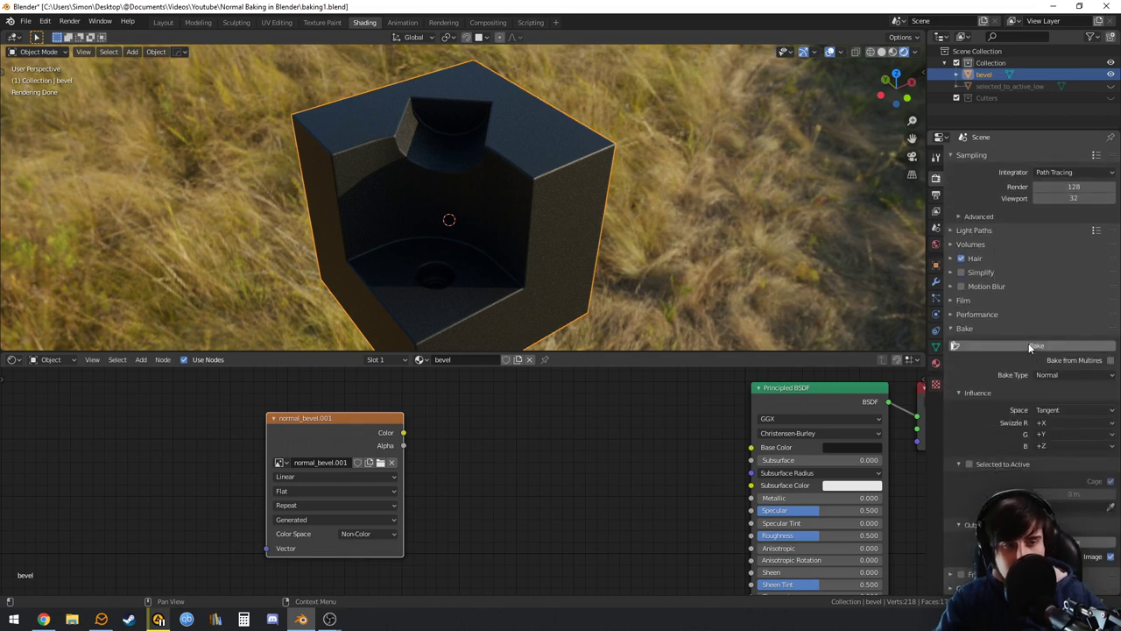
{"action": "middle_click_drag", "start_coordinate": [590, 214], "coordinate": [609, 177]}
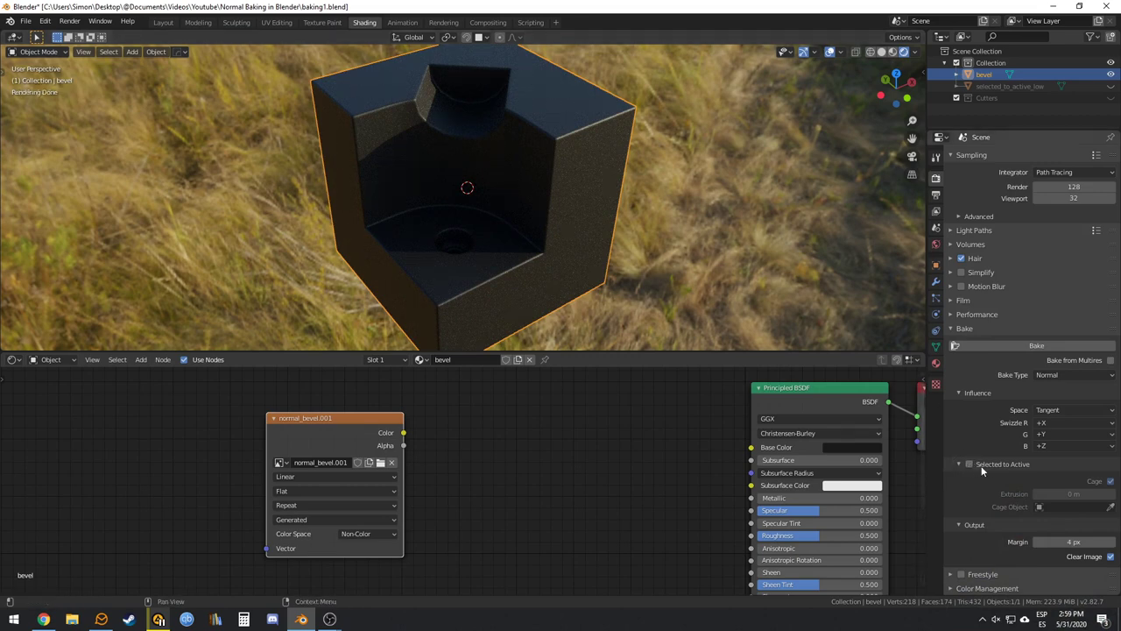
{"action": "left_click", "coordinate": [1110, 481]}
{"action": "scroll", "coordinate": [1109, 486], "scroll_direction": "up", "scroll_amount": 1}
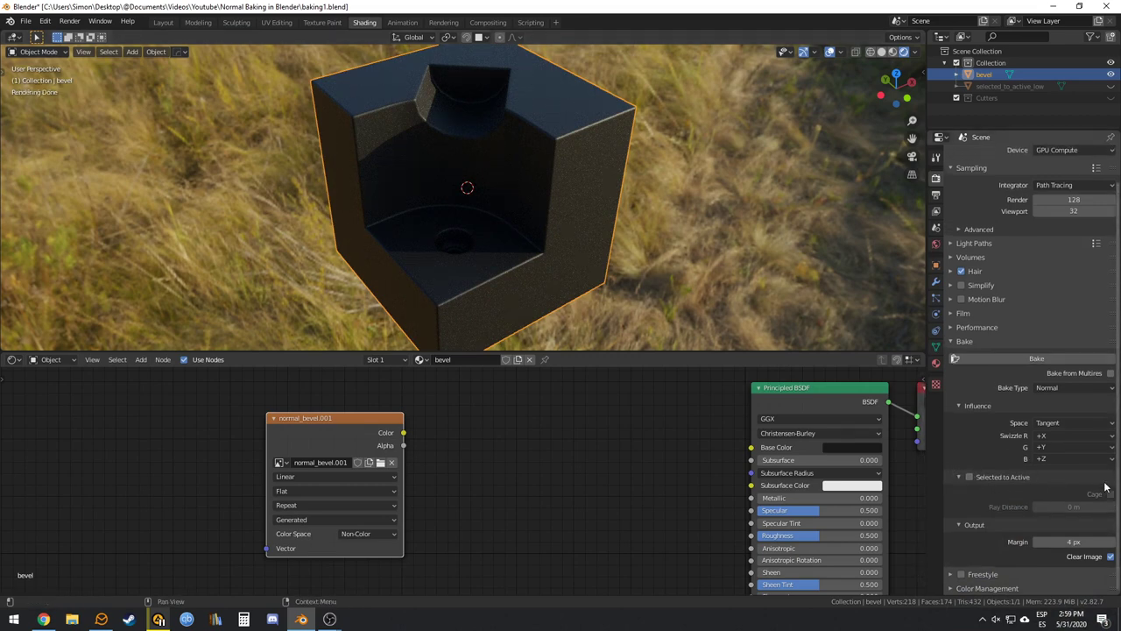
{"action": "scroll", "coordinate": [951, 476], "scroll_direction": "up", "scroll_amount": 1}
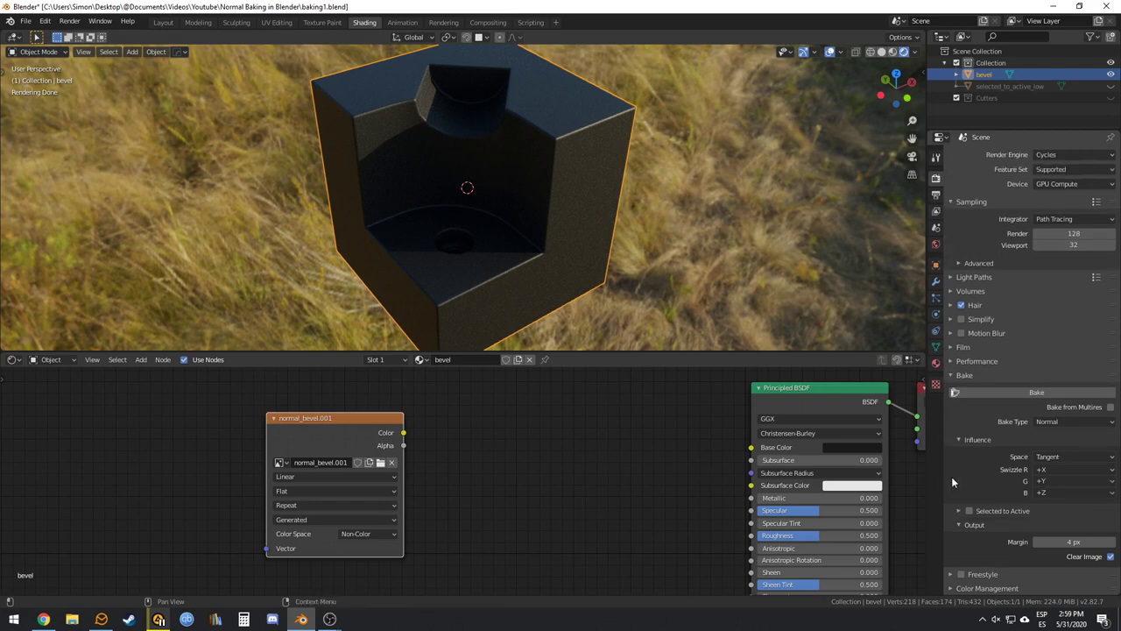
{"action": "left_click", "coordinate": [1072, 419]}
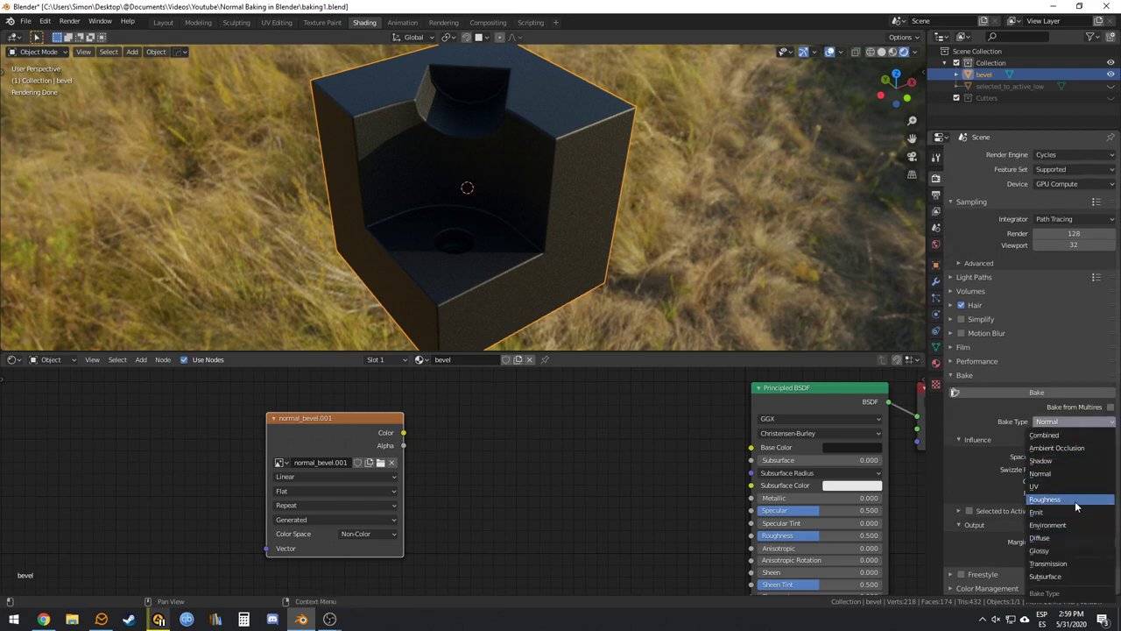
{"action": "left_click", "coordinate": [1055, 473]}
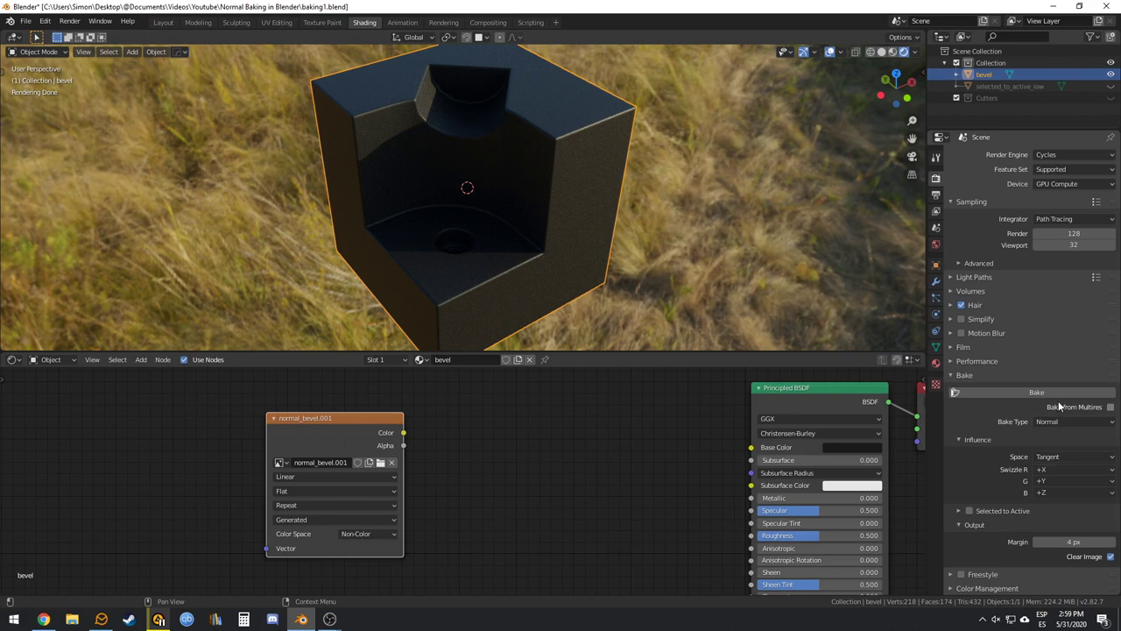
Try -Y for the normal bake's green swizzle channel and set it back to +Y
{"action": "left_click", "coordinate": [1049, 483]}
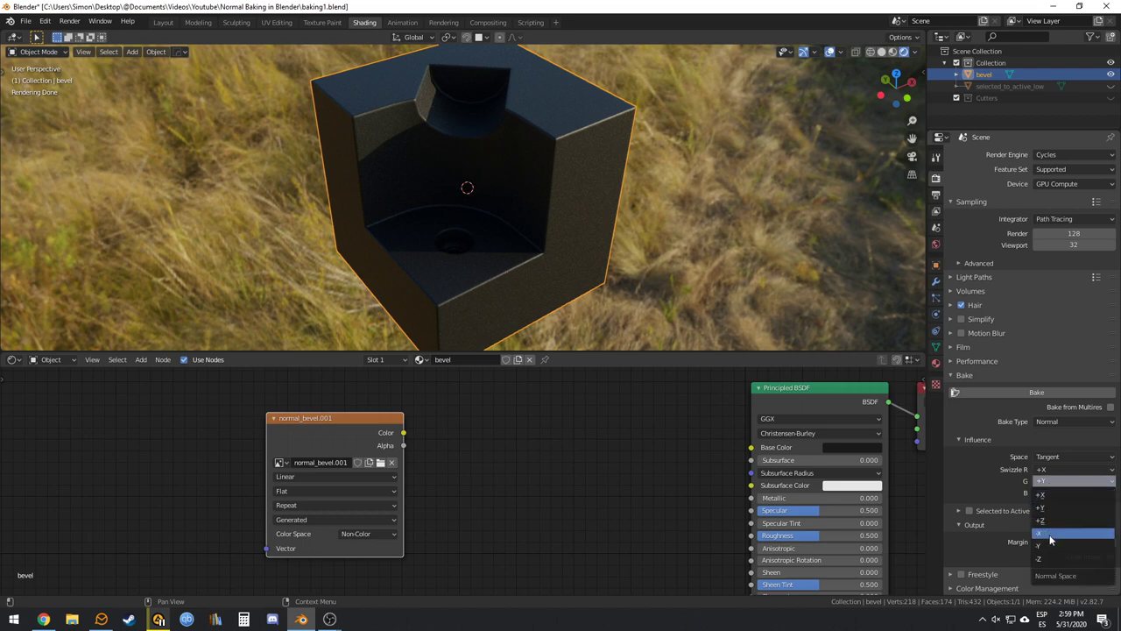
{"action": "left_click", "coordinate": [1049, 545]}
{"action": "left_click", "coordinate": [1082, 481]}
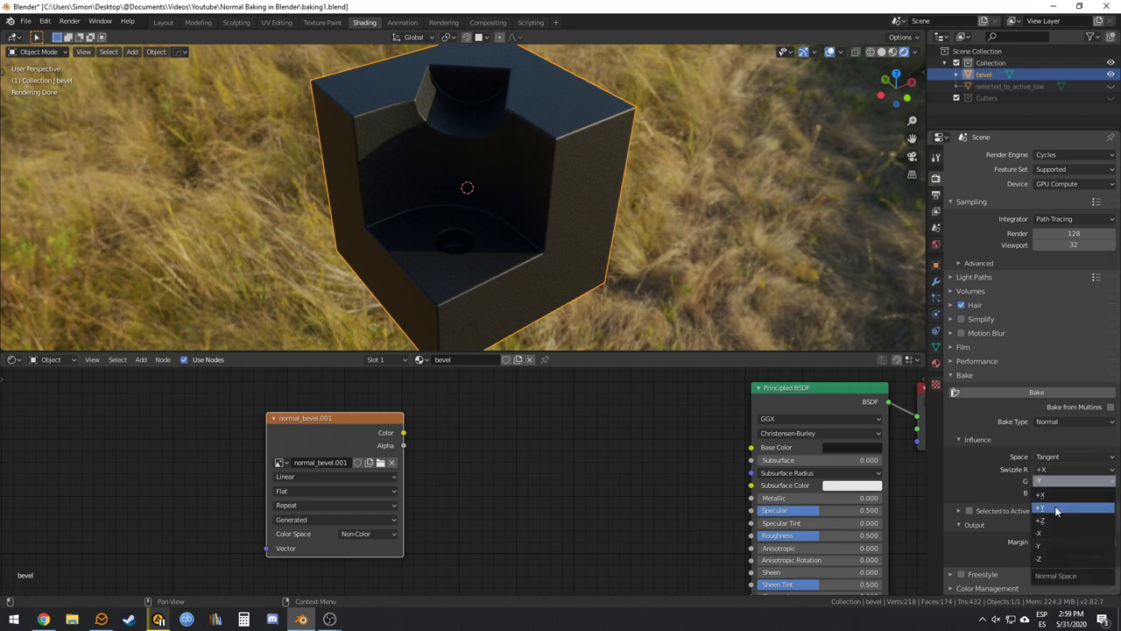
{"action": "left_click", "coordinate": [1056, 509]}
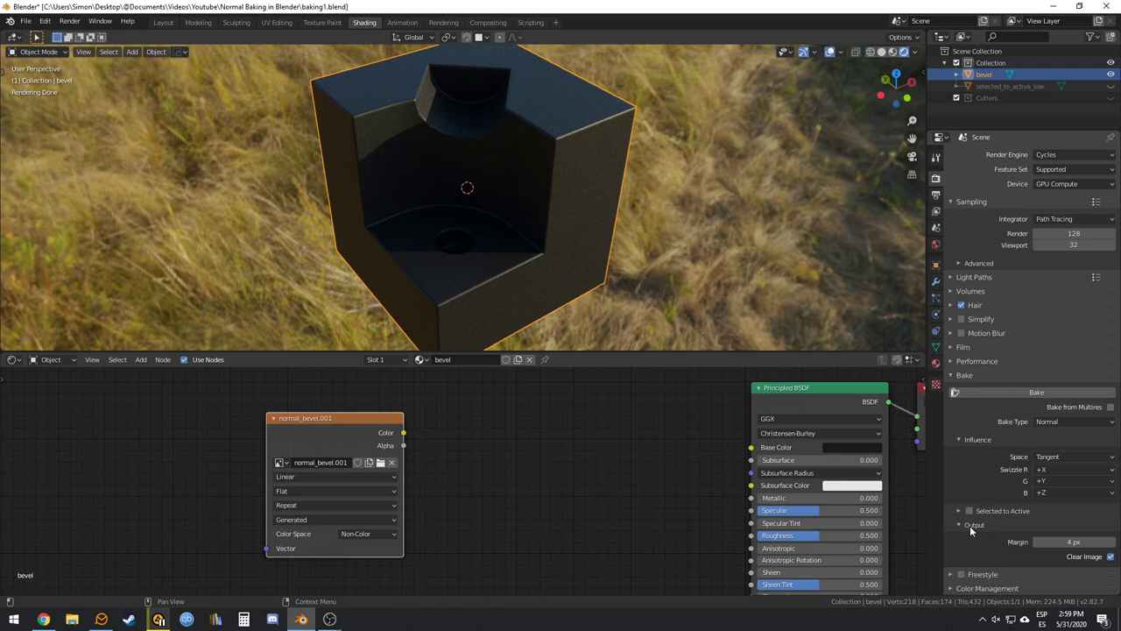
Set the bake output margin to 4 px
{"action": "left_click", "coordinate": [1063, 542]}
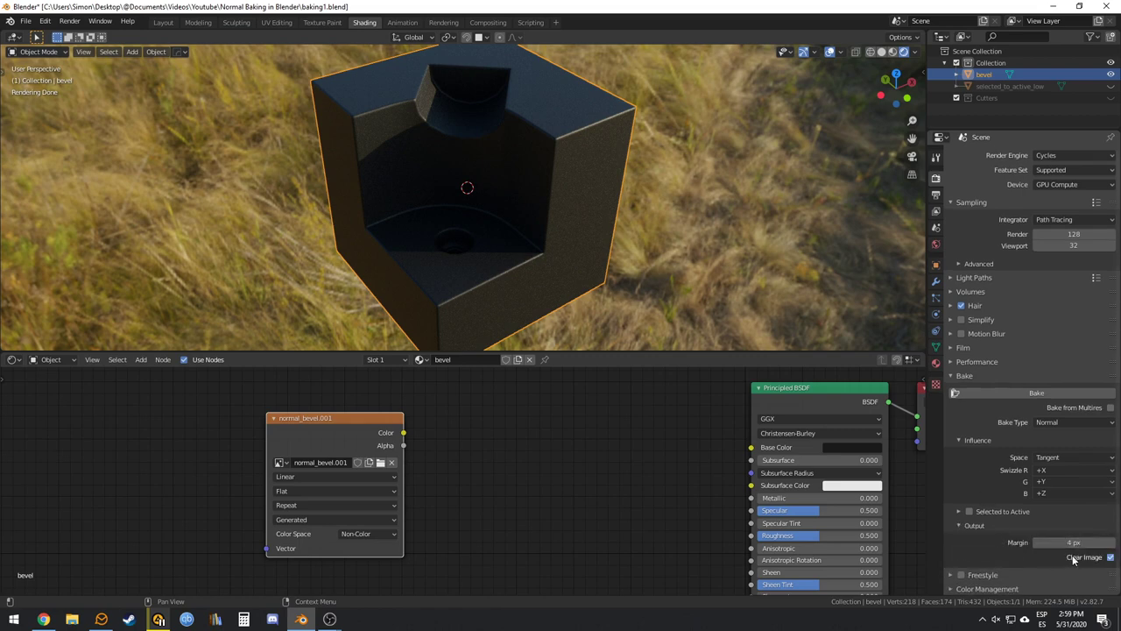
{"action": "type", "text": "4"}
{"action": "key", "text": "Return"}
{"action": "left_click", "coordinate": [1060, 543]}
{"action": "type", "text": "4"}
{"action": "key", "text": "Return"}
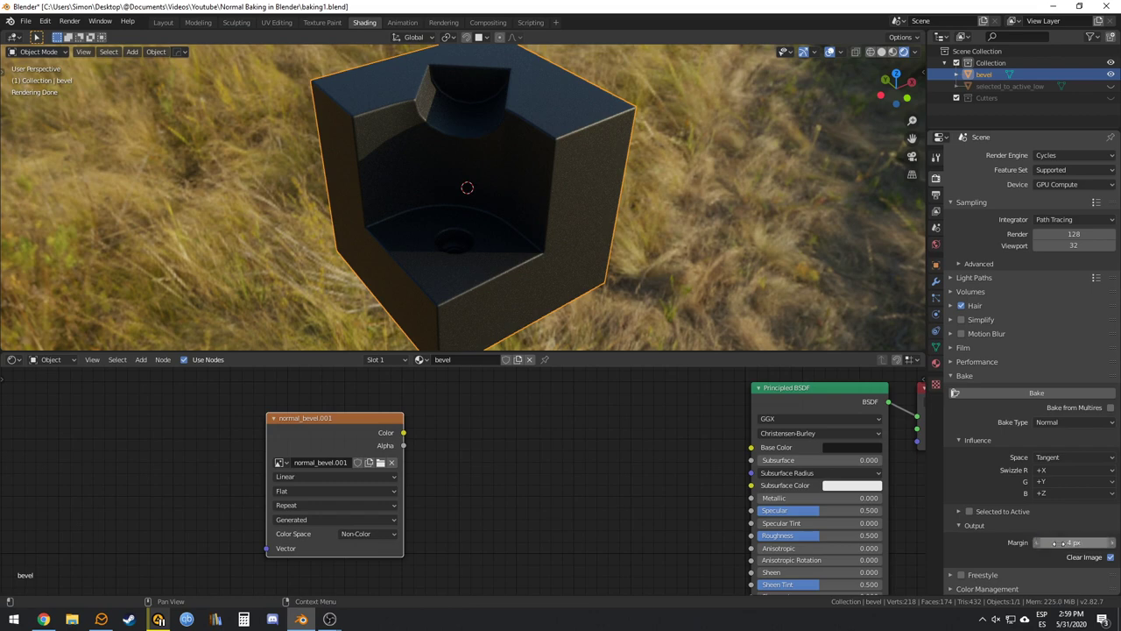
Bake the normal map into the new image and move its texture node closer to the Principled BSDF
{"action": "left_click", "coordinate": [1033, 397]}
{"action": "left_click_drag", "start_coordinate": [334, 437], "coordinate": [382, 408]}
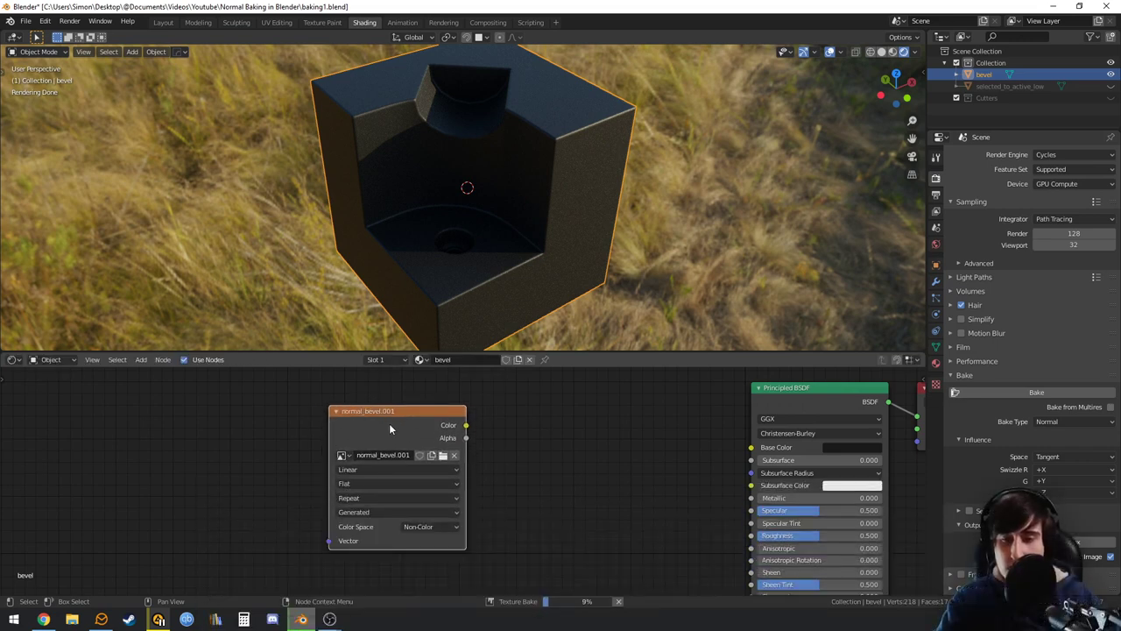
{"action": "middle_click_drag", "start_coordinate": [529, 447], "coordinate": [495, 455]}
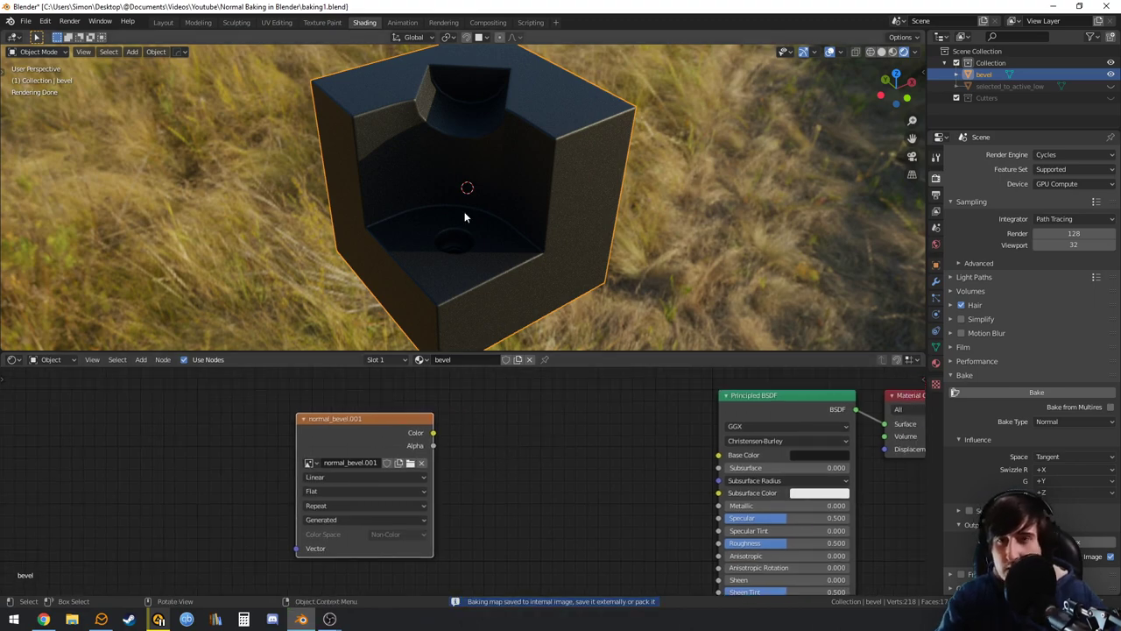
Examine the baked normal map in the Texture Paint workspace and over the UV layout in the UV Editing workspace
{"action": "left_click", "coordinate": [311, 23]}
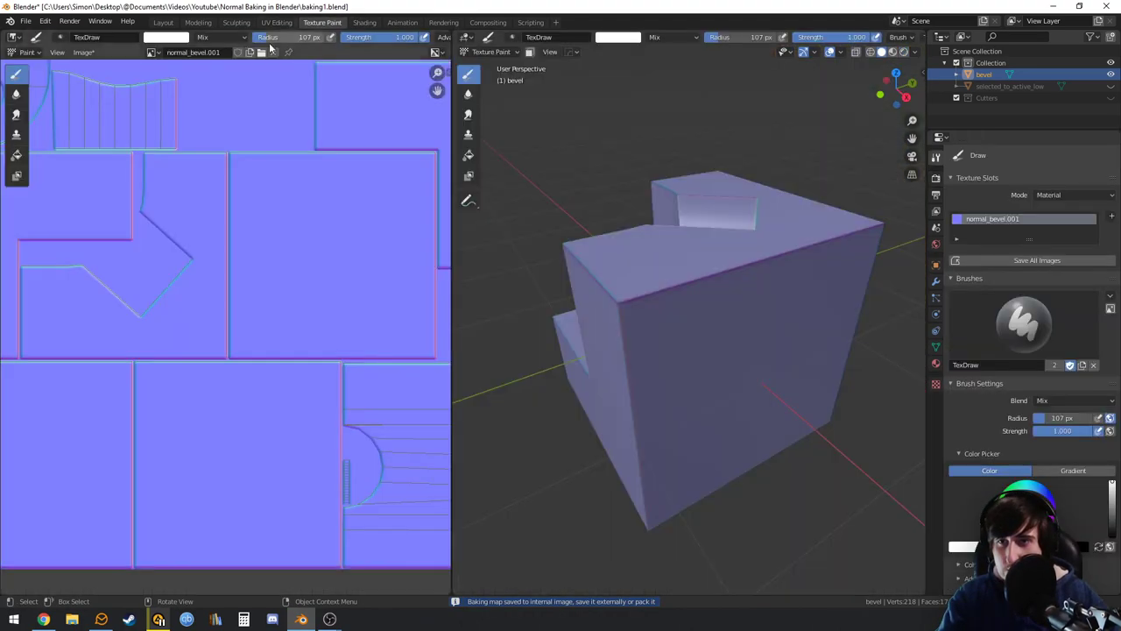
{"action": "left_click", "coordinate": [276, 22]}
{"action": "scroll", "coordinate": [267, 246], "scroll_direction": "down", "scroll_amount": 2}
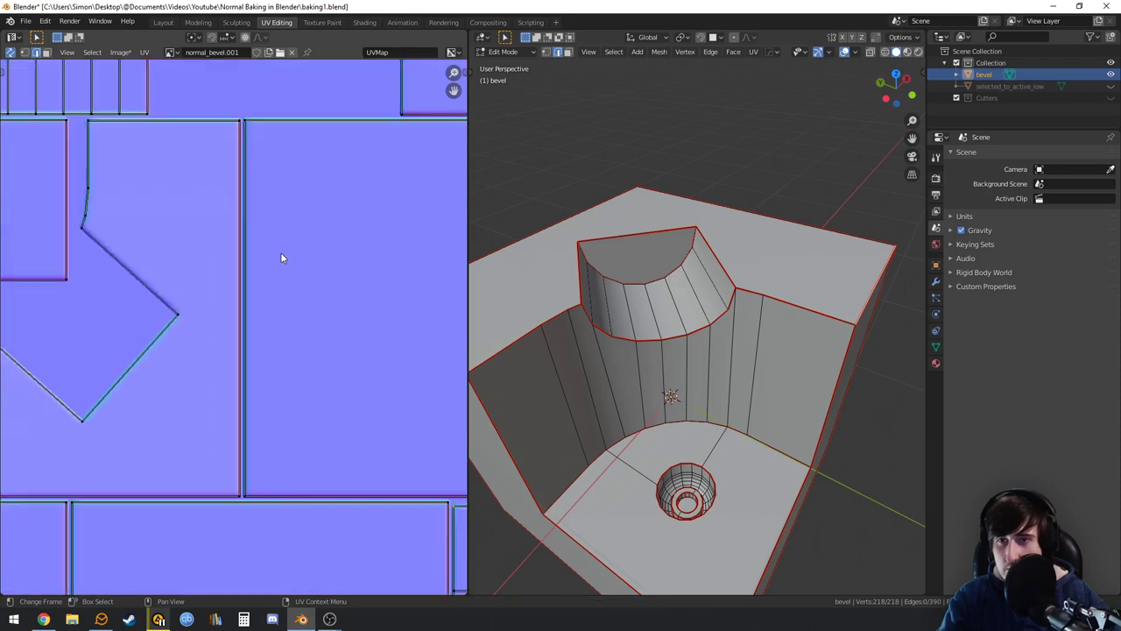
{"action": "scroll", "coordinate": [335, 283], "scroll_direction": "down", "scroll_amount": 2}
{"action": "scroll", "coordinate": [352, 245], "scroll_direction": "up", "scroll_amount": 1}
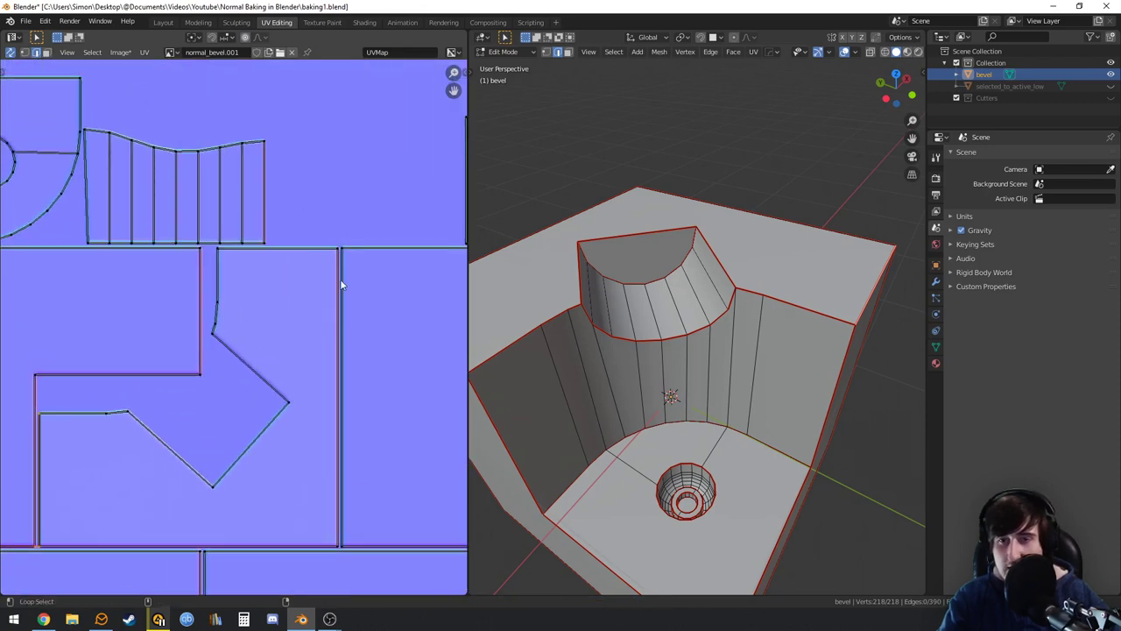
Start saving the baked image as a file and delete the old normal_2.png and normal_bevel.png from the folder
{"action": "key", "text": "shift+alt+s"}
{"action": "left_click", "coordinate": [404, 253]}
{"action": "left_click", "coordinate": [369, 244]}
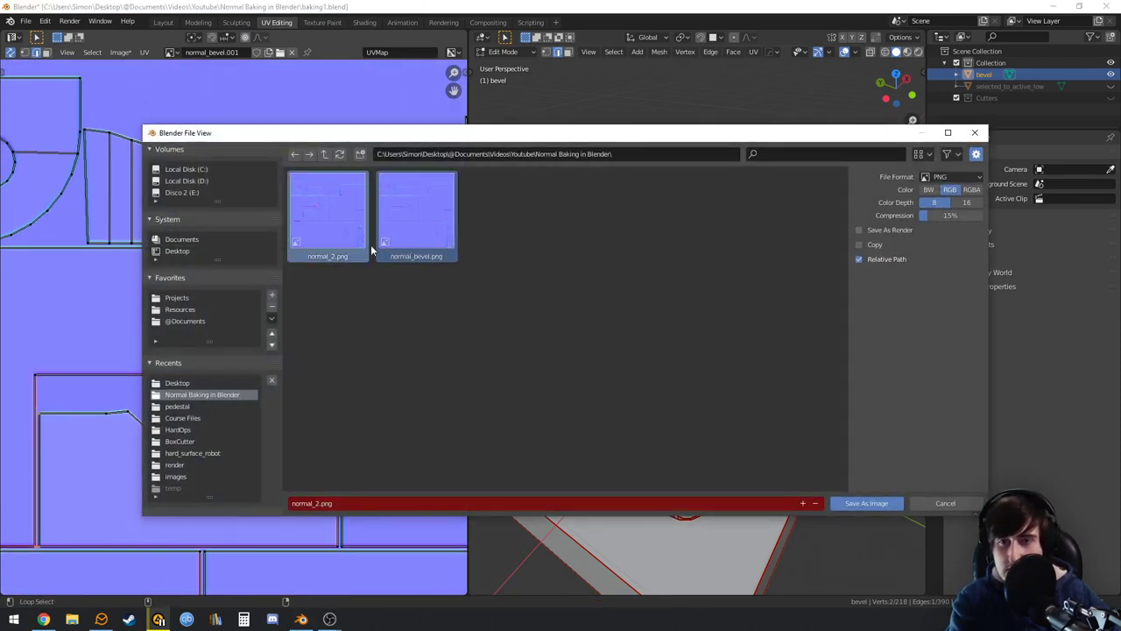
{"action": "left_click", "coordinate": [382, 252], "text": "shift"}
{"action": "key", "text": "Delete"}
Save the baked normal map as normal_bevel.png in the Normal Baking in Blender folder
{"action": "left_click", "coordinate": [382, 251]}
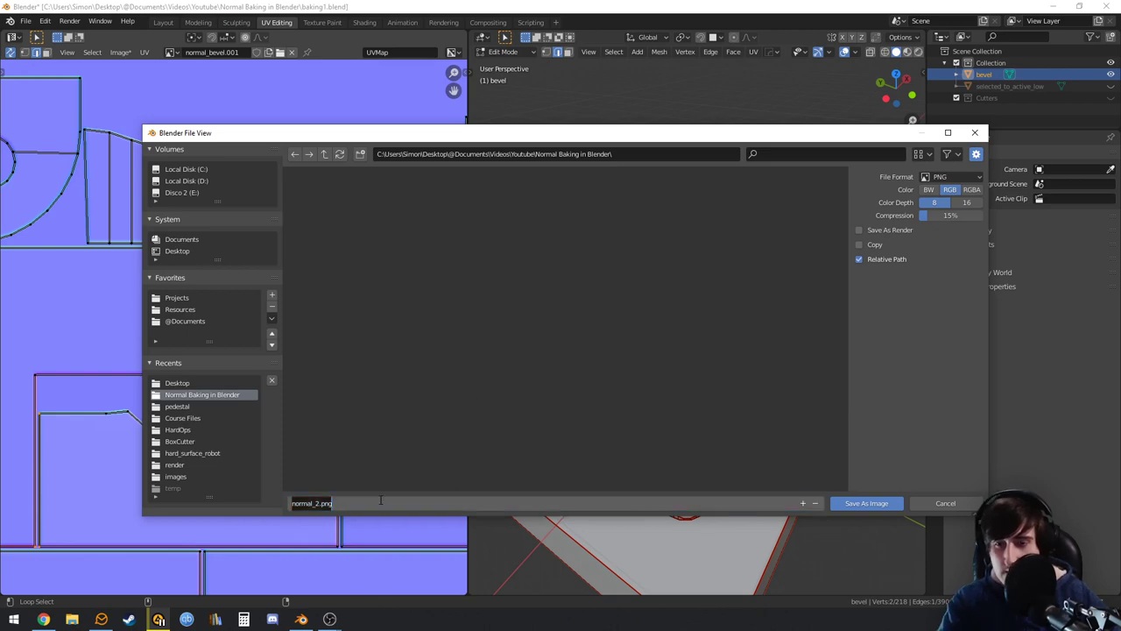
{"action": "type", "text": "norm"}
{"action": "type", "text": "evel"}
{"action": "key", "text": "Return"}
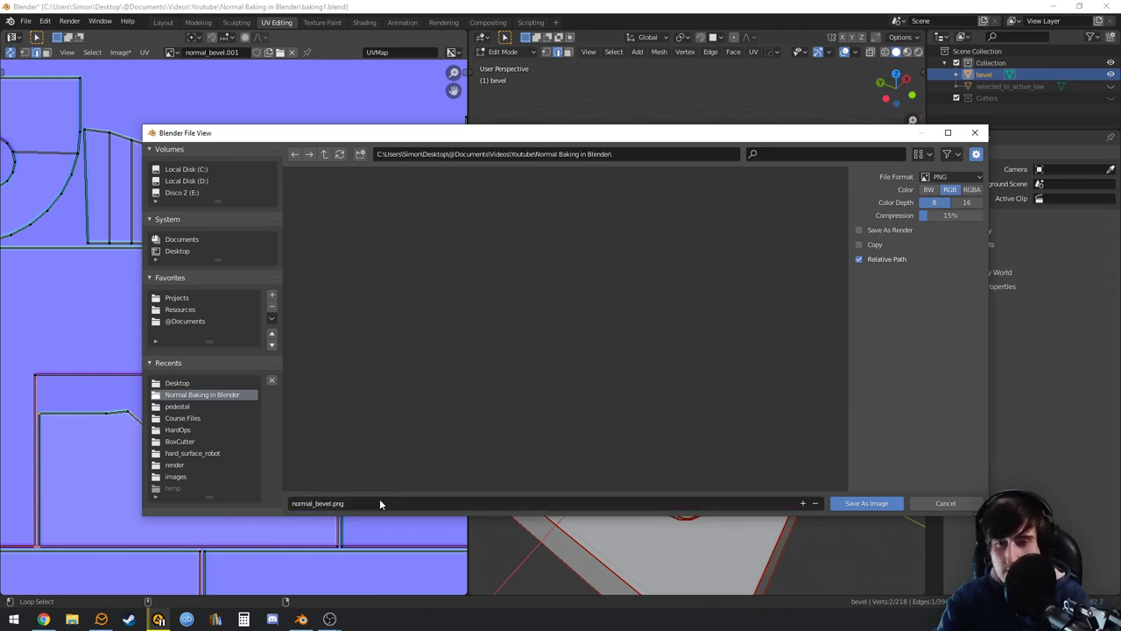
Return to the Shading workspace and move the baked image's texture node farther from the Principled BSDF
{"action": "left_click", "coordinate": [371, 24]}
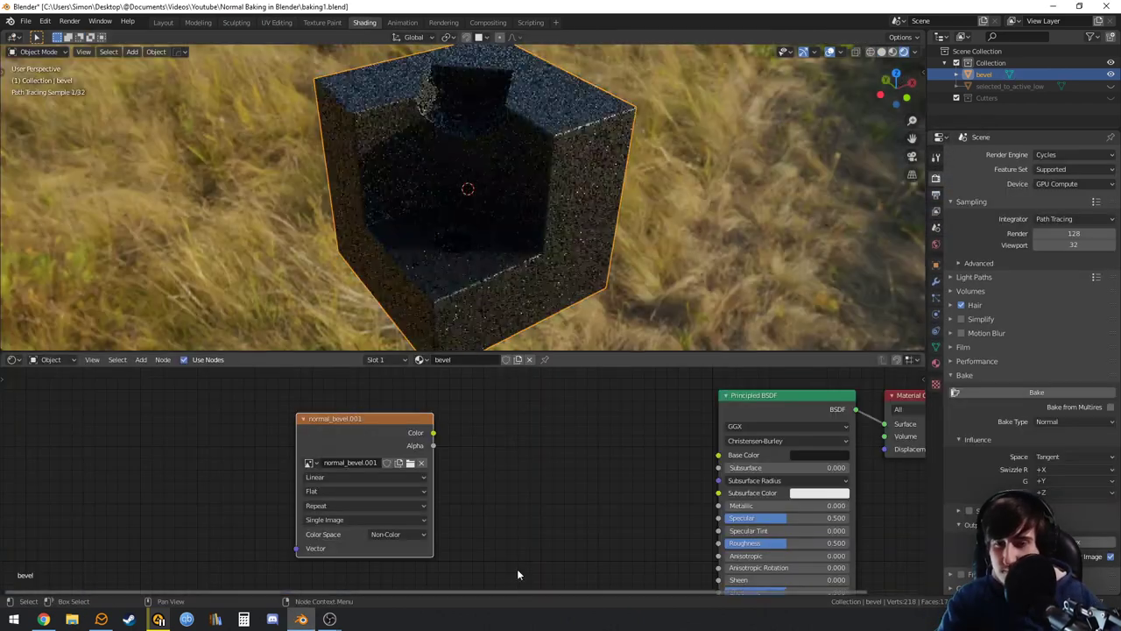
{"action": "middle_click_drag", "start_coordinate": [517, 571], "coordinate": [521, 550]}
{"action": "mouse_move", "coordinate": [367, 424]}
{"action": "left_mouse_down"}
{"action": "mouse_move", "coordinate": [327, 484]}
{"action": "mouse_move", "coordinate": [320, 443]}
{"action": "left_mouse_up"}
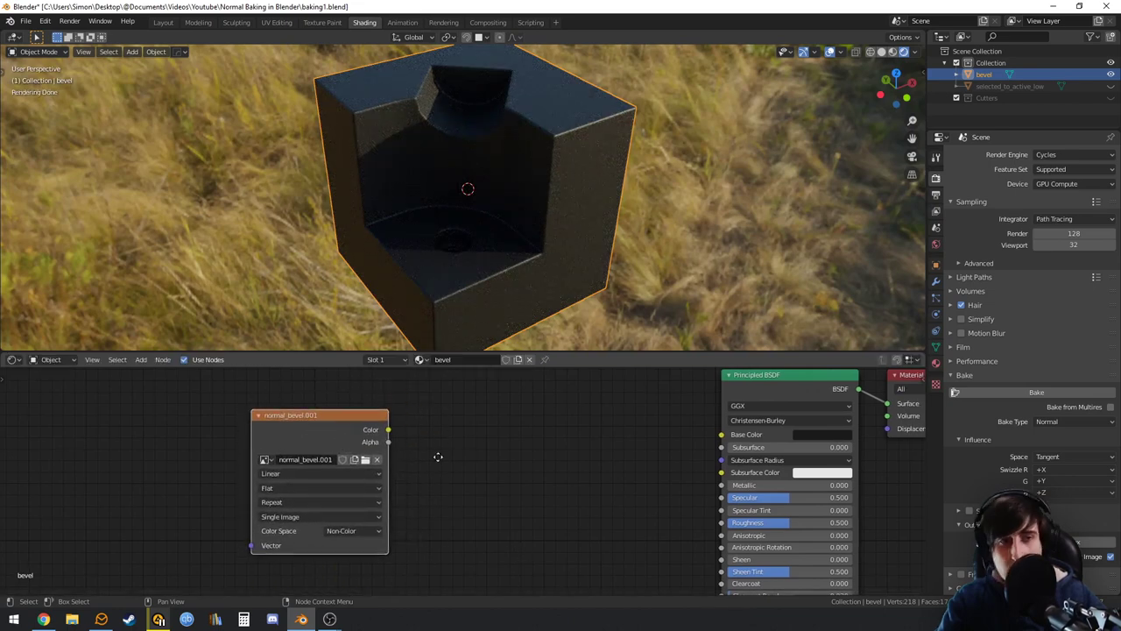
Switch the render engine to Eevee and inspect the model's edges up close
{"action": "left_click", "coordinate": [1062, 155]}
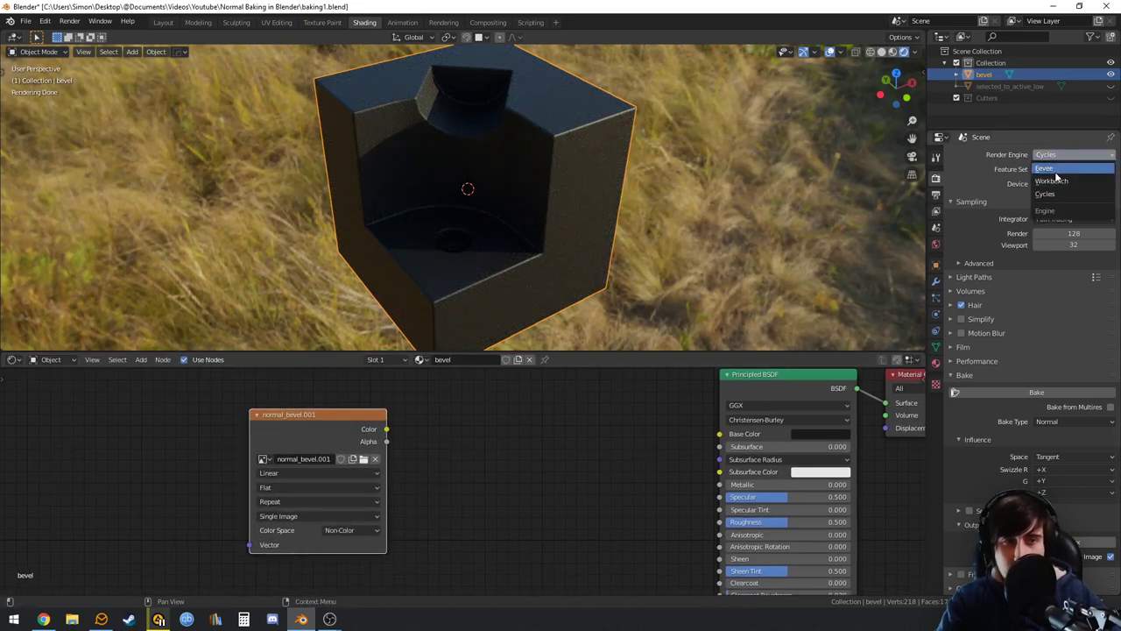
{"action": "left_click", "coordinate": [1046, 168]}
{"action": "middle_click_drag", "start_coordinate": [789, 214], "coordinate": [625, 237]}
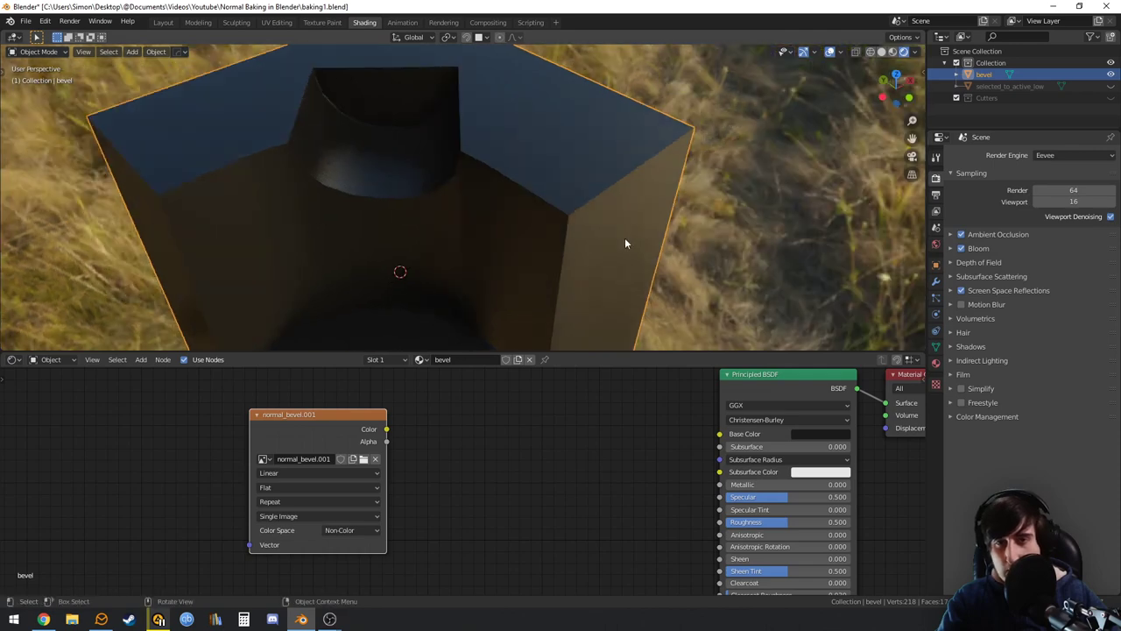
{"action": "scroll", "coordinate": [625, 233], "scroll_direction": "up", "scroll_amount": 3}
{"action": "middle_click_drag", "start_coordinate": [728, 264], "coordinate": [701, 251], "text": "shift"}
Preview the baked image texture node's color directly on the model with the emission viewer
{"action": "middle_click_drag", "start_coordinate": [478, 448], "coordinate": [501, 457]}
{"action": "left_click", "coordinate": [352, 433], "text": "ctrl+shift"}
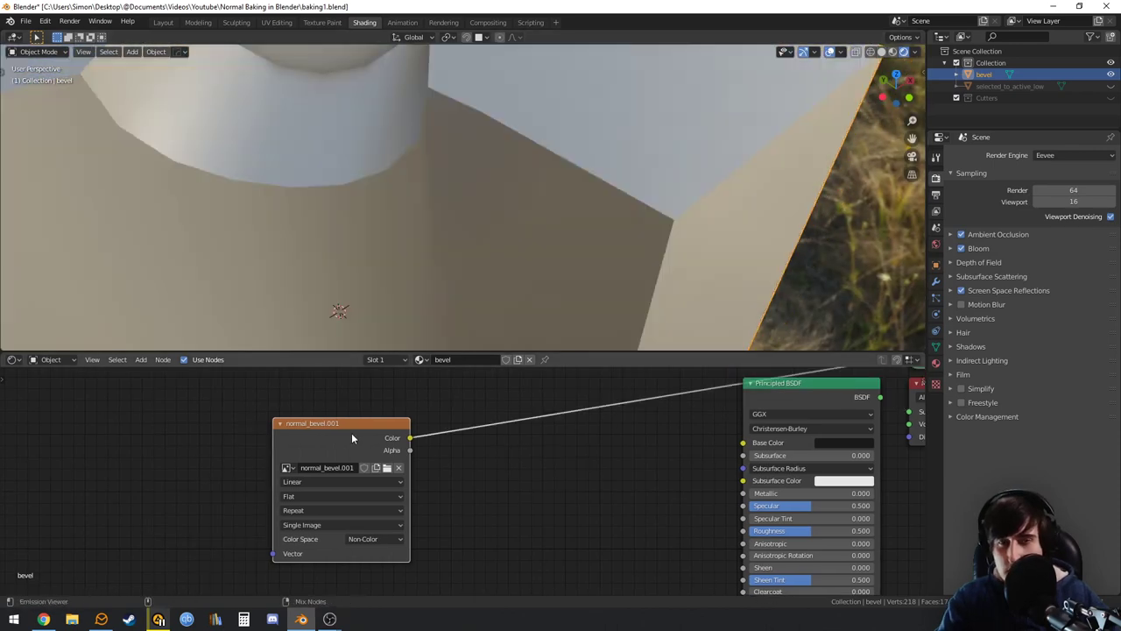
Reposition the baked image node slightly and route the Principled BSDF back to the material output
{"action": "middle_click_drag", "start_coordinate": [635, 255], "coordinate": [613, 254]}
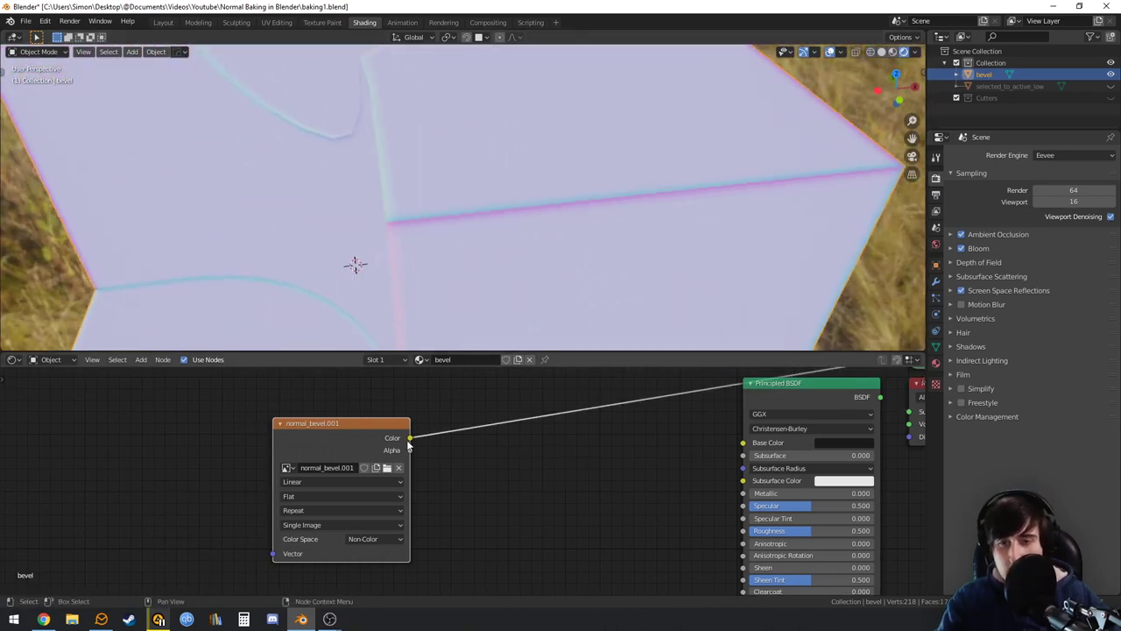
{"action": "middle_click_drag", "start_coordinate": [376, 438], "coordinate": [370, 435]}
{"action": "left_click_drag", "start_coordinate": [370, 436], "coordinate": [373, 440]}
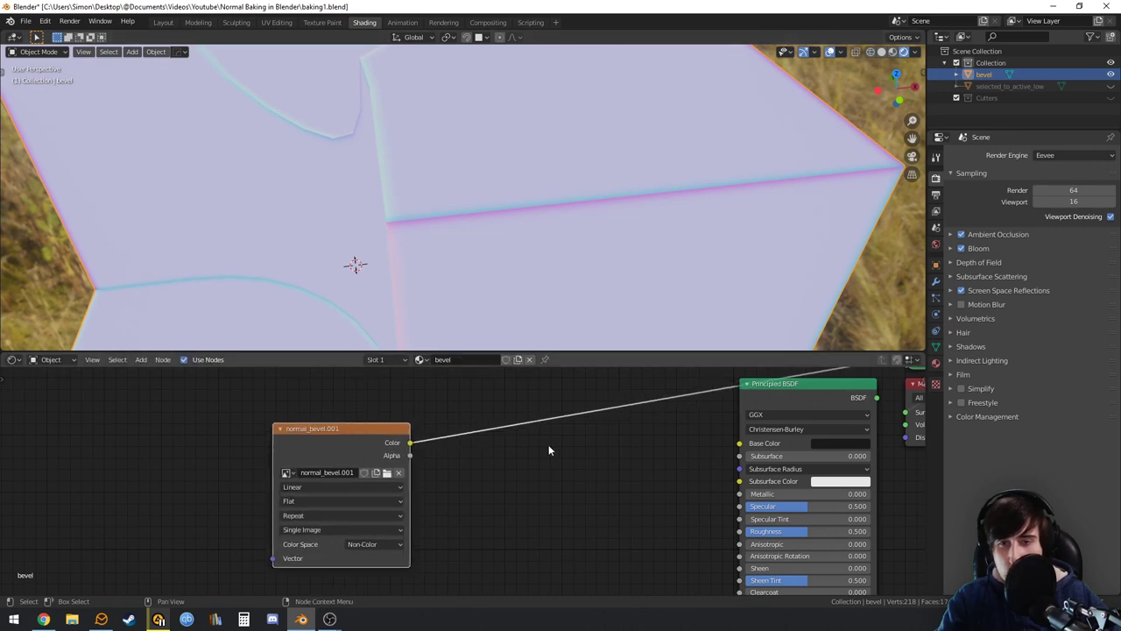
{"action": "middle_click_drag", "start_coordinate": [525, 458], "coordinate": [535, 467]}
{"action": "left_click", "coordinate": [782, 402], "text": "ctrl+shift"}
Add a Normal Map node and connect the baked image texture's Color output to its Color input
{"action": "key", "text": "shift+a"}
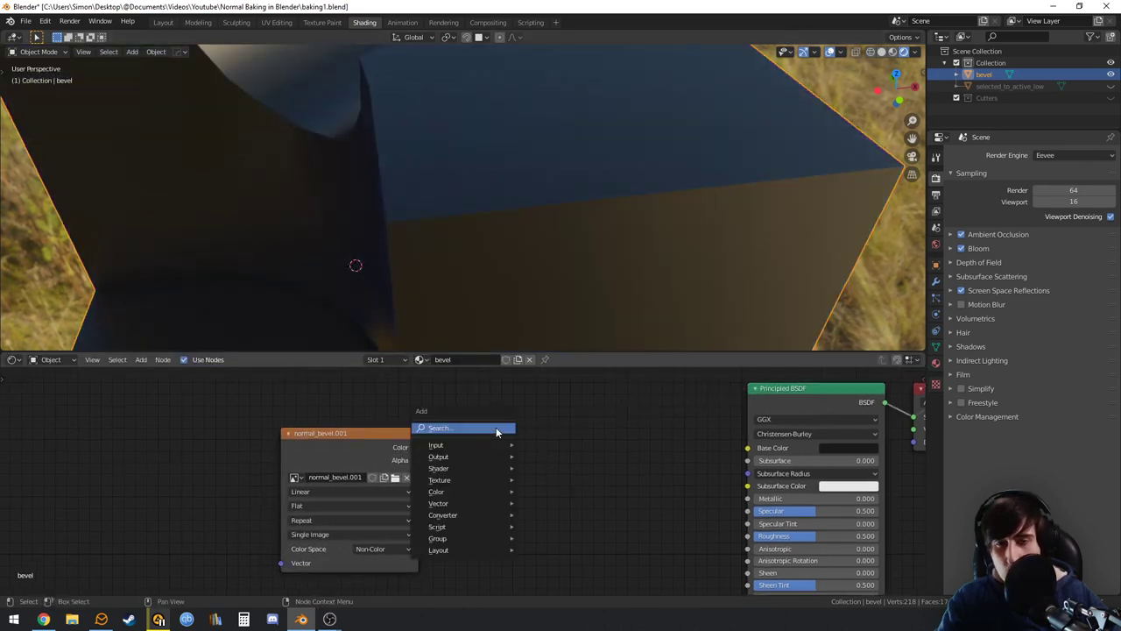
{"action": "mouse_move", "coordinate": [496, 426]}
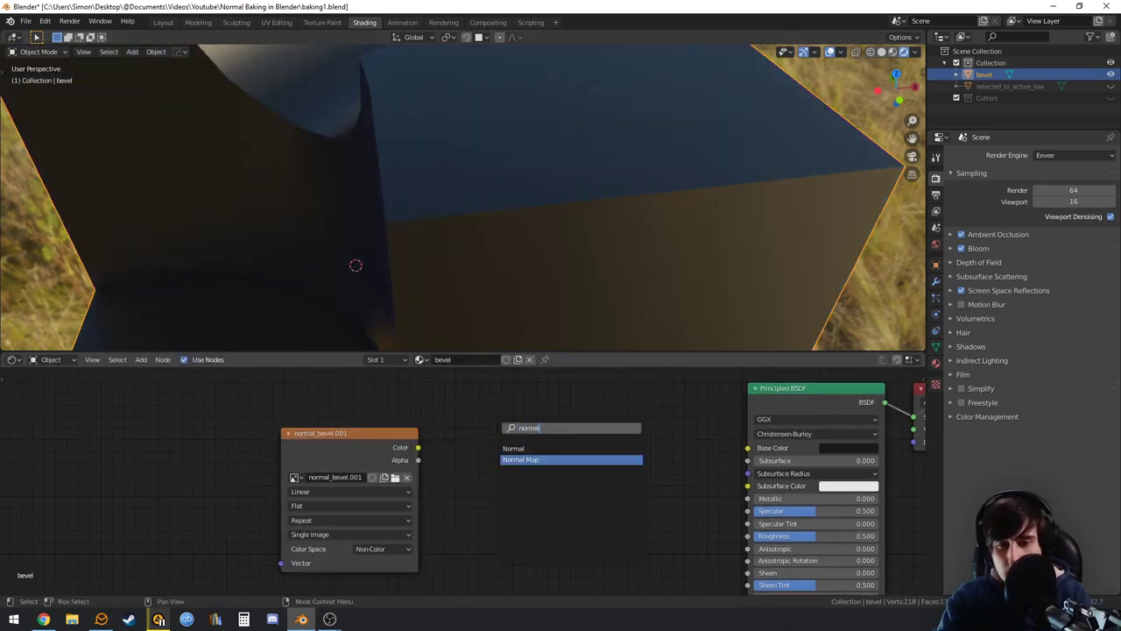
{"action": "type", "text": "normal"}
{"action": "key", "text": "Return"}
{"action": "left_click", "coordinate": [499, 474]}
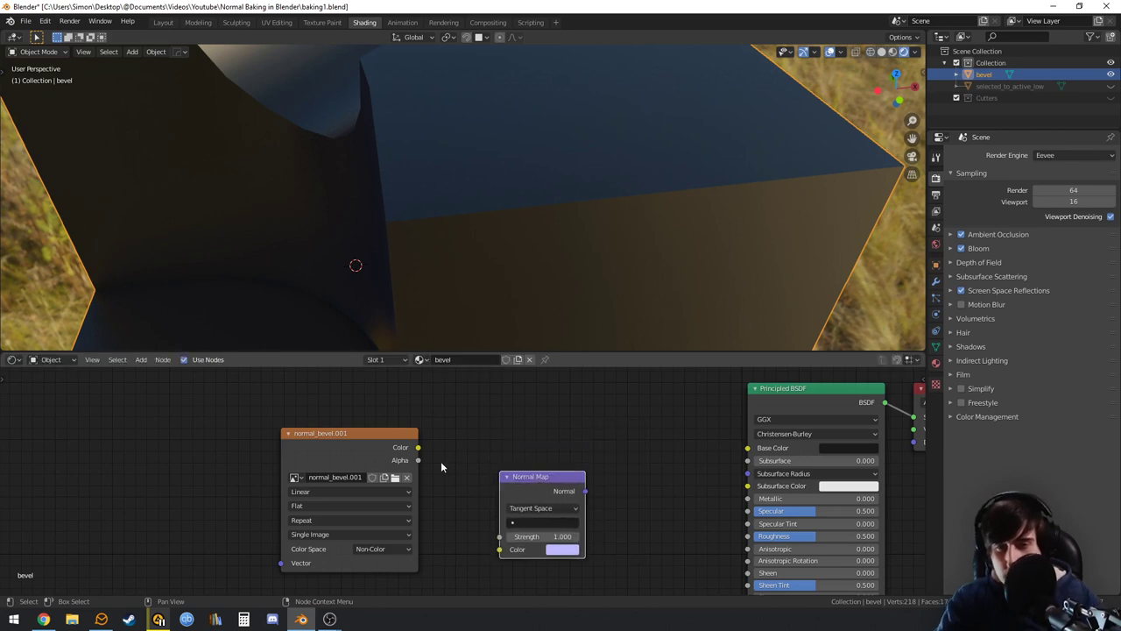
{"action": "middle_click_drag", "start_coordinate": [420, 457], "coordinate": [410, 418]}
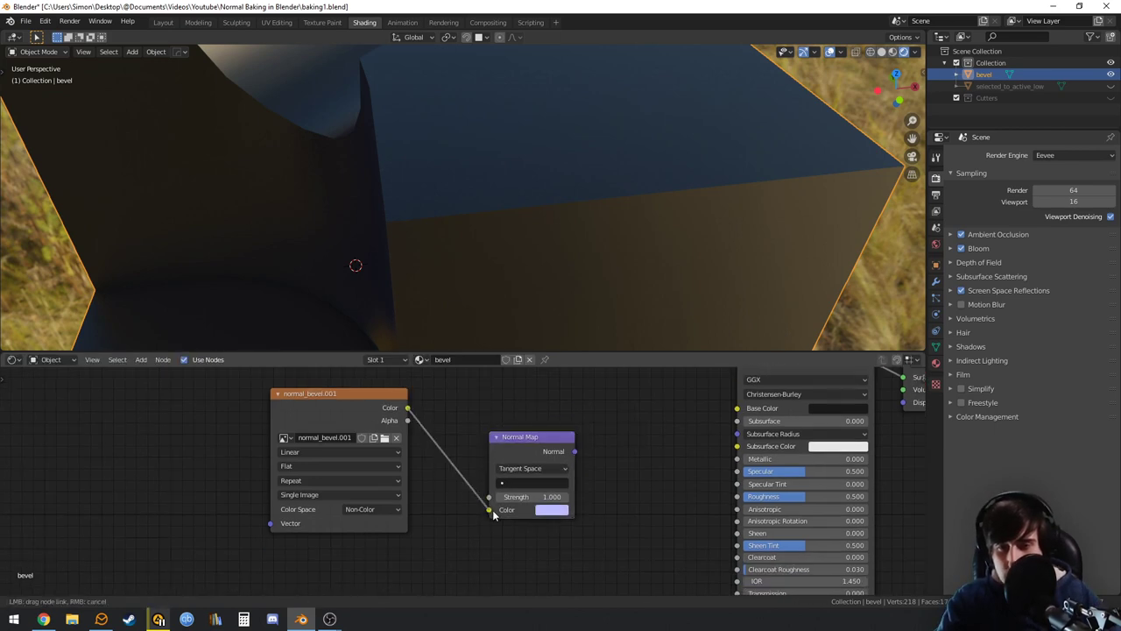
{"action": "left_click_drag", "start_coordinate": [492, 510], "coordinate": [492, 510]}
Preview the Normal Map node's output on the model and connect it to the Principled BSDF's Normal input
{"action": "left_click", "coordinate": [521, 437], "text": "ctrl+shift"}
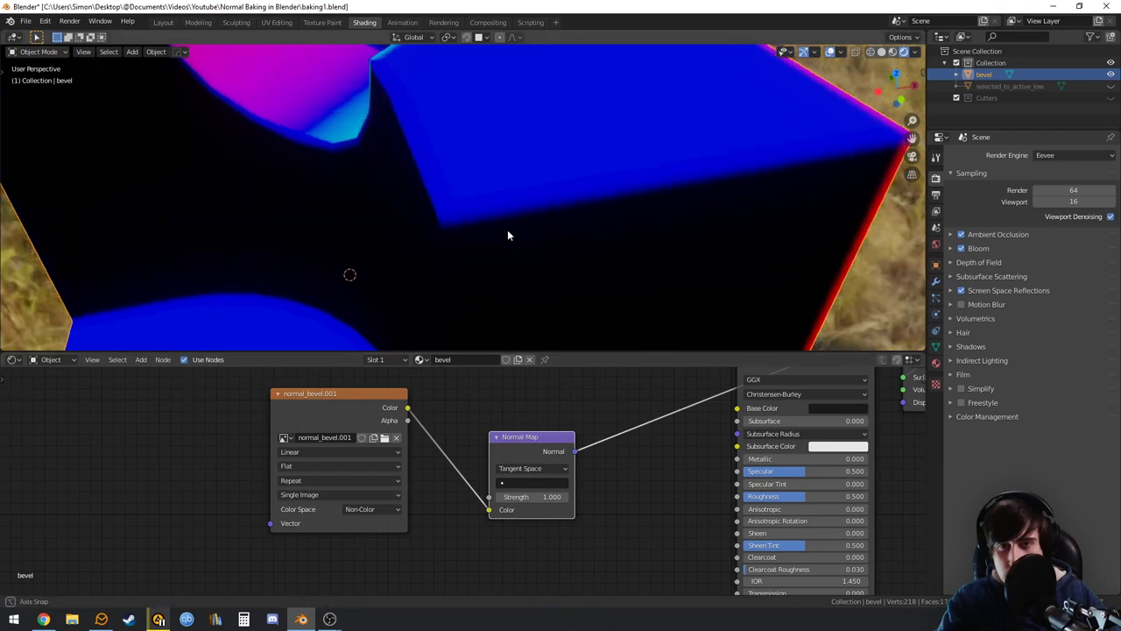
{"action": "mouse_move", "coordinate": [507, 234]}
{"action": "middle_mouse_down"}
{"action": "mouse_move", "coordinate": [660, 220]}
{"action": "mouse_move", "coordinate": [487, 238]}
{"action": "mouse_move", "coordinate": [508, 254]}
{"action": "middle_mouse_up"}
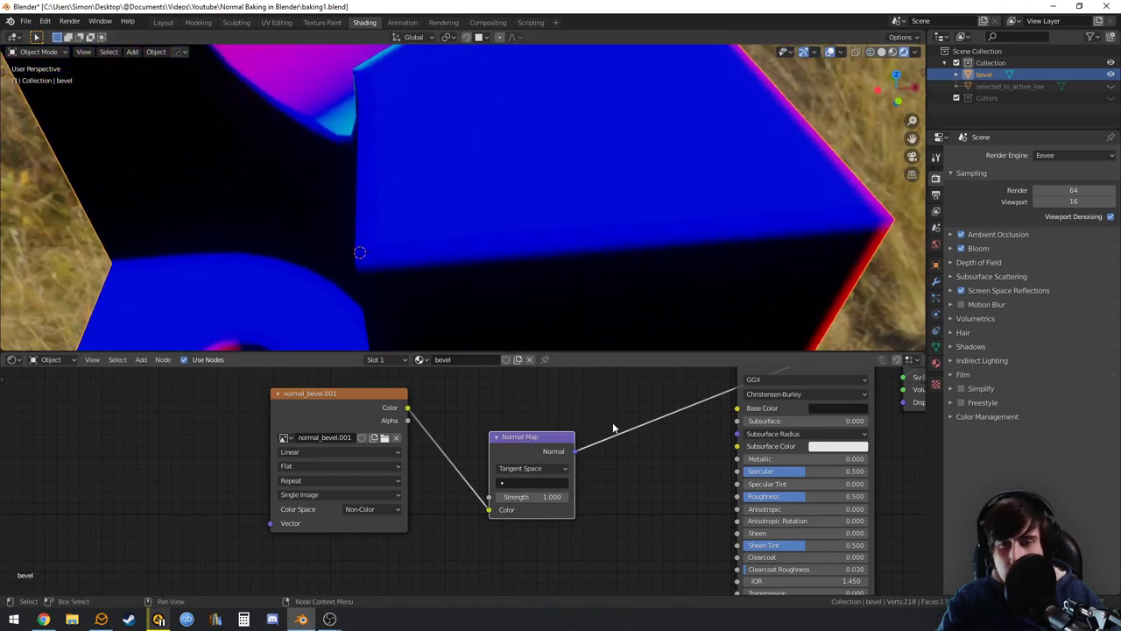
{"action": "middle_click_drag", "start_coordinate": [612, 427], "coordinate": [405, 366]}
{"action": "scroll", "coordinate": [431, 420], "scroll_direction": "down", "scroll_amount": 4}
{"action": "middle_click_drag", "start_coordinate": [456, 459], "coordinate": [473, 478]}
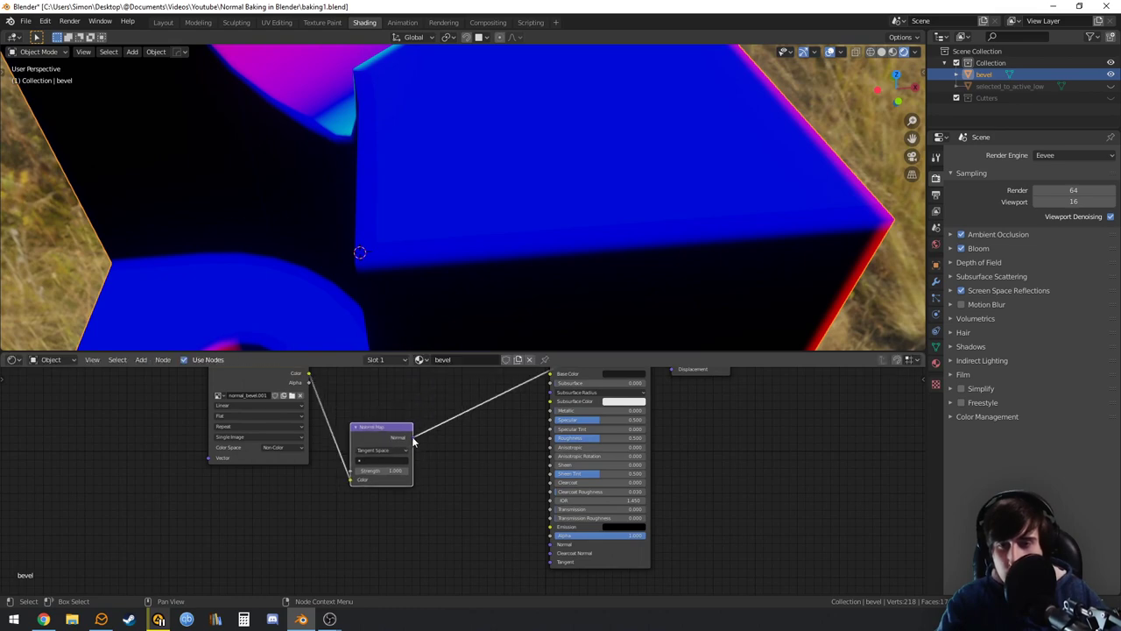
{"action": "left_click_drag", "start_coordinate": [552, 545], "coordinate": [551, 543]}
Preview the Principled BSDF on the model again and inspect the baked bevel shading along its edges
{"action": "middle_click_drag", "start_coordinate": [542, 423], "coordinate": [512, 538]}
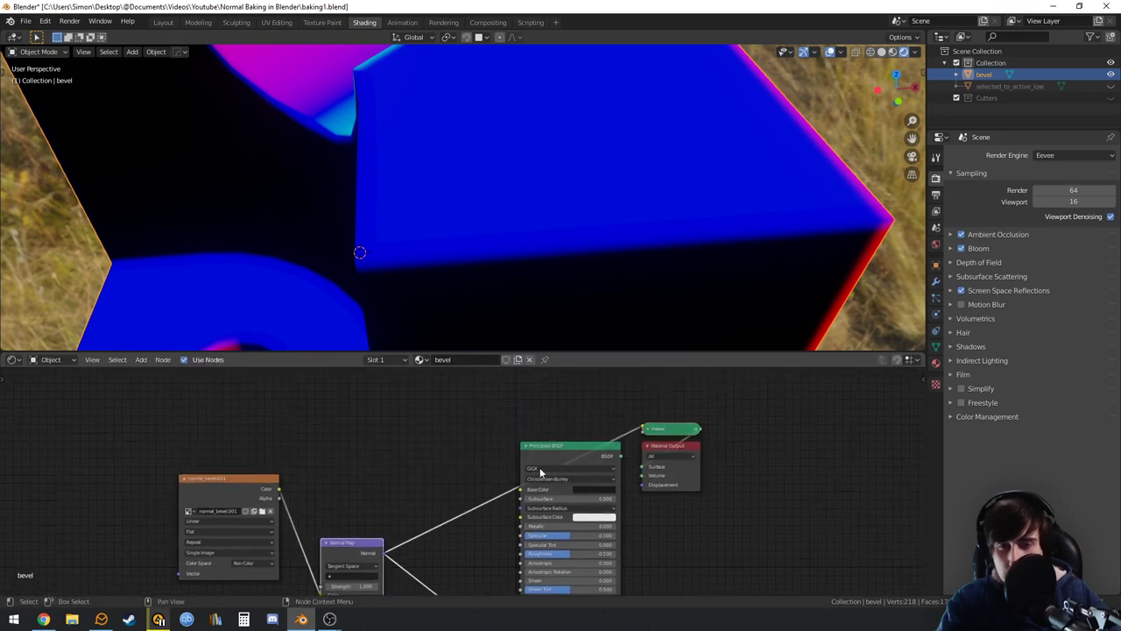
{"action": "left_click", "coordinate": [553, 444], "text": "ctrl+shift"}
{"action": "middle_click_drag", "start_coordinate": [491, 247], "coordinate": [594, 229]}
{"action": "scroll", "coordinate": [594, 224], "scroll_direction": "up", "scroll_amount": 1}
{"action": "middle_click_drag", "start_coordinate": [423, 484], "coordinate": [399, 436]}
{"action": "middle_click_drag", "start_coordinate": [751, 197], "coordinate": [610, 235]}
{"action": "right_click", "coordinate": [719, 223]}
{"action": "left_click", "coordinate": [719, 219]}
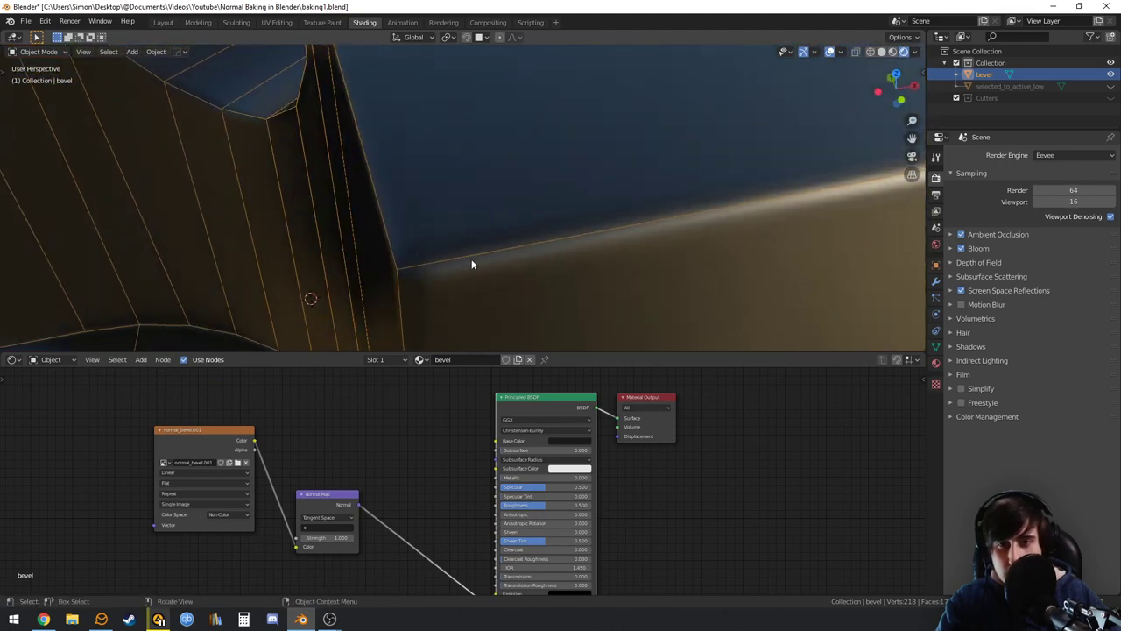
{"action": "middle_click_drag", "start_coordinate": [471, 264], "coordinate": [621, 213]}
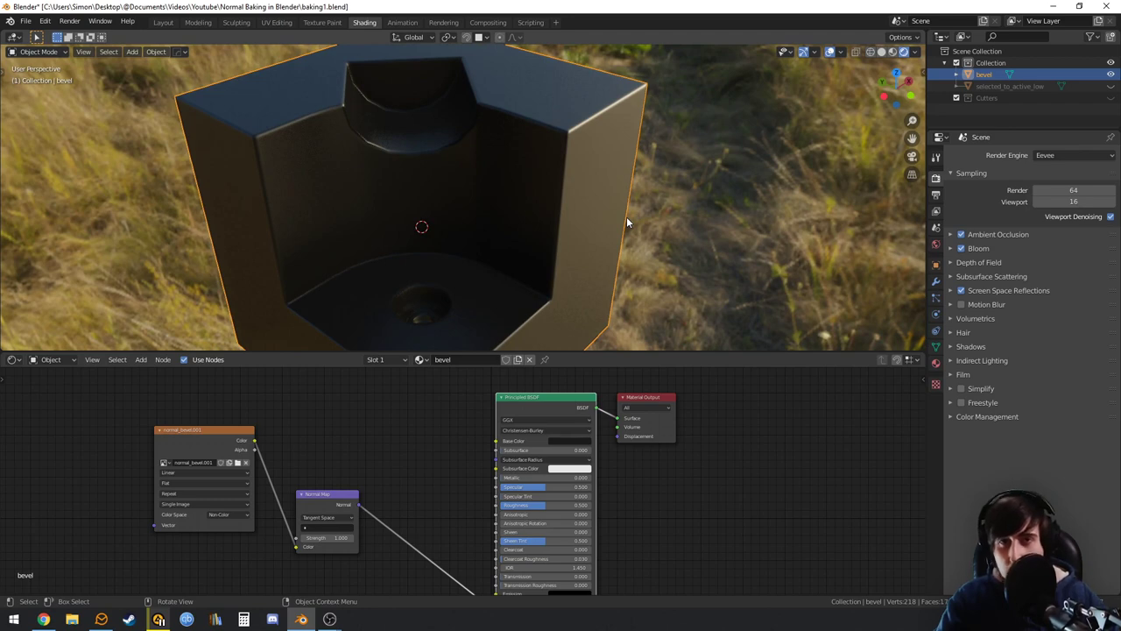
{"action": "middle_click_drag", "start_coordinate": [629, 219], "coordinate": [569, 180]}
{"action": "scroll", "coordinate": [478, 251], "scroll_direction": "up", "scroll_amount": 2}
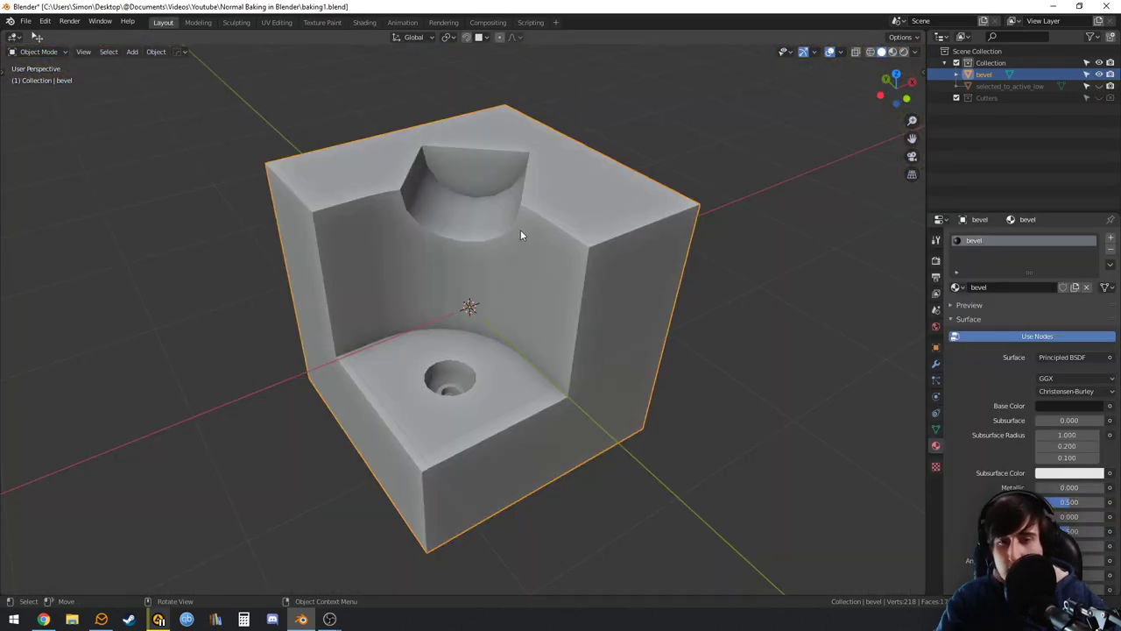
Unhide the selected_to_active_low object in the Layout workspace and delete the bevel object
{"action": "scroll", "coordinate": [520, 235], "scroll_direction": "down", "scroll_amount": 5}
{"action": "middle_click_drag", "start_coordinate": [640, 242], "coordinate": [525, 289]}
{"action": "left_click", "coordinate": [1099, 87]}
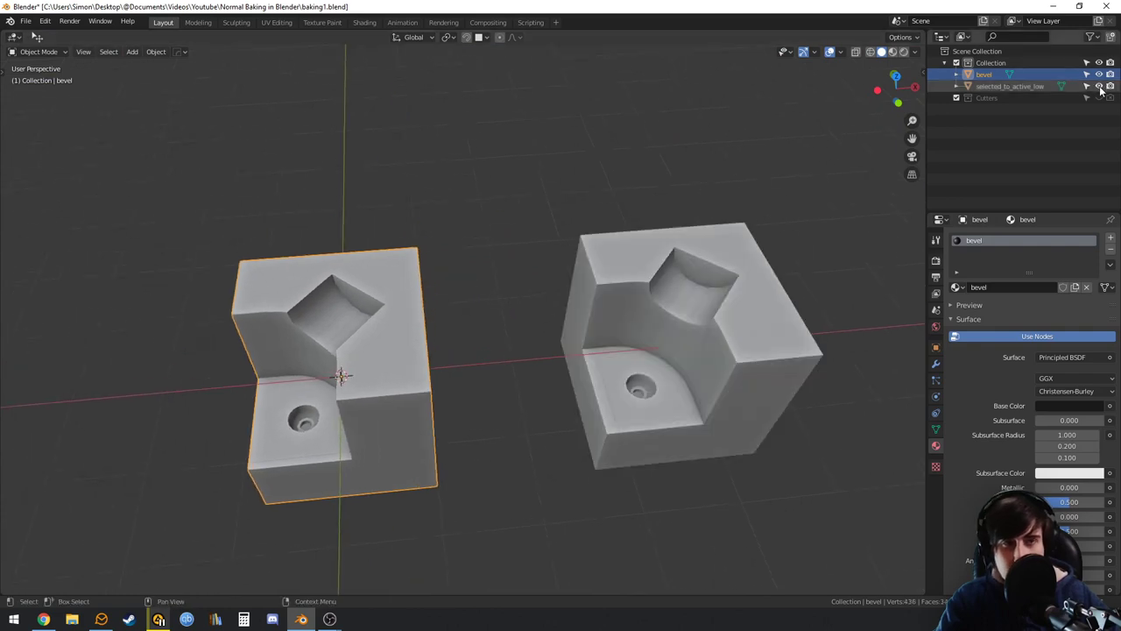
{"action": "key", "text": "Delete"}
Move the selected_to_active_low object to the world origin and check its mesh in Edit Mode
{"action": "left_click", "coordinate": [606, 308]}
{"action": "key", "text": "g"}
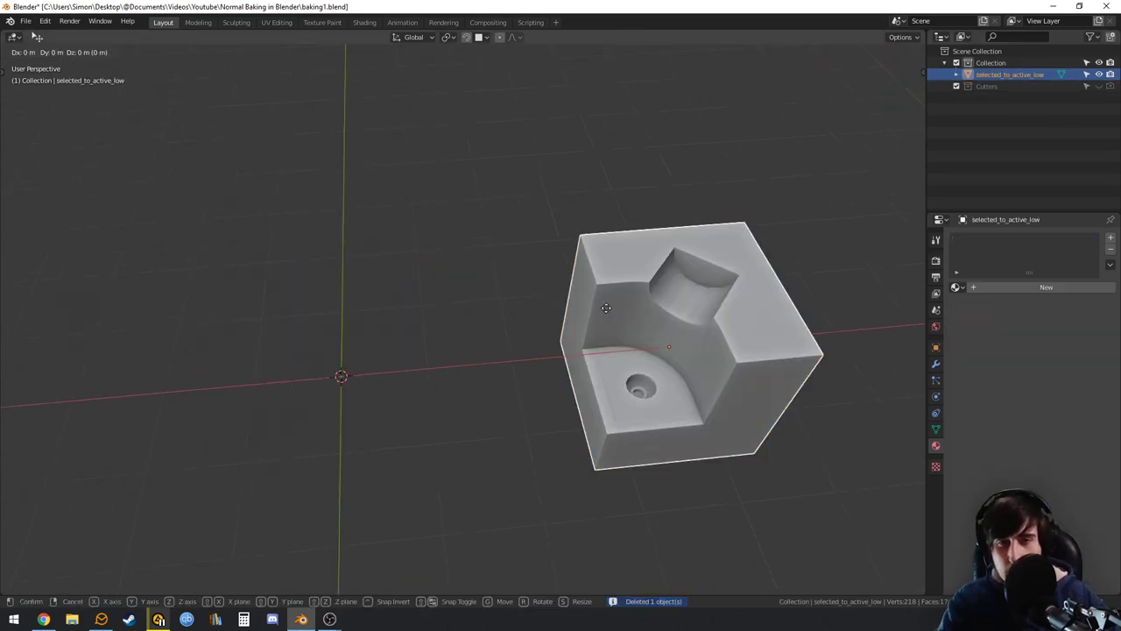
{"action": "left_click", "coordinate": [290, 334]}
{"action": "middle_click_drag", "start_coordinate": [337, 345], "coordinate": [657, 201], "text": "shift"}
{"action": "middle_click_drag", "start_coordinate": [656, 201], "coordinate": [518, 193], "text": "shift"}
{"action": "scroll", "coordinate": [462, 350], "scroll_direction": "up", "scroll_amount": 2}
{"action": "scroll", "coordinate": [521, 261], "scroll_direction": "up", "scroll_amount": 2}
{"action": "key", "text": "Tab"}
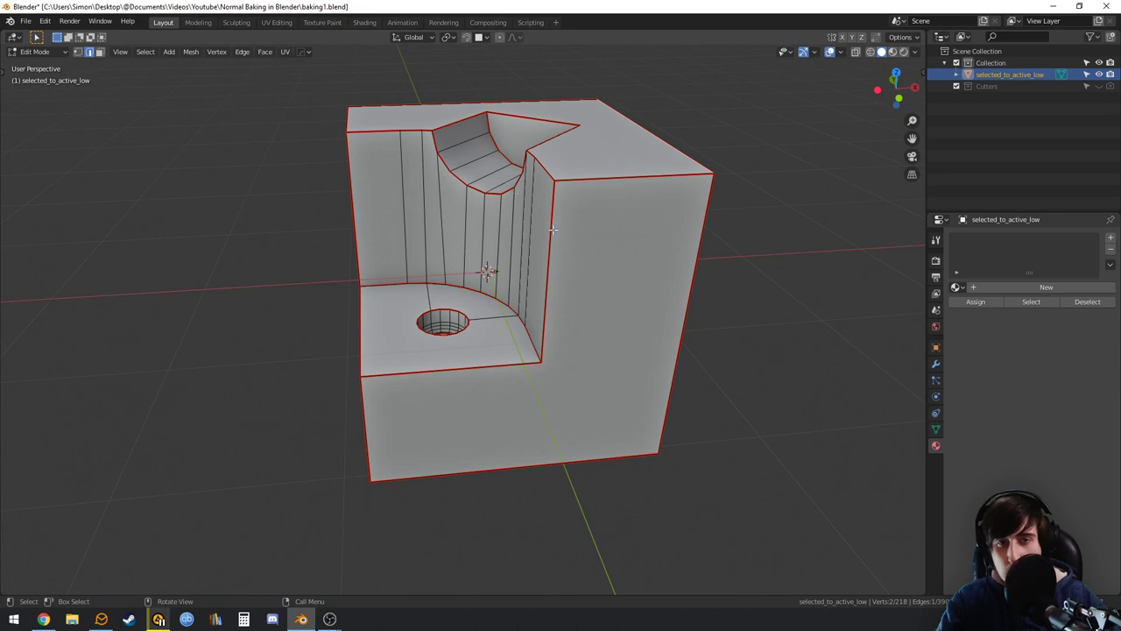
{"action": "key", "text": "Tab"}
Duplicate the selected_to_active_low object in place
{"action": "middle_click_drag", "start_coordinate": [553, 230], "coordinate": [604, 242]}
{"action": "key", "text": "shift+d"}
{"action": "right_click", "coordinate": [599, 310]}
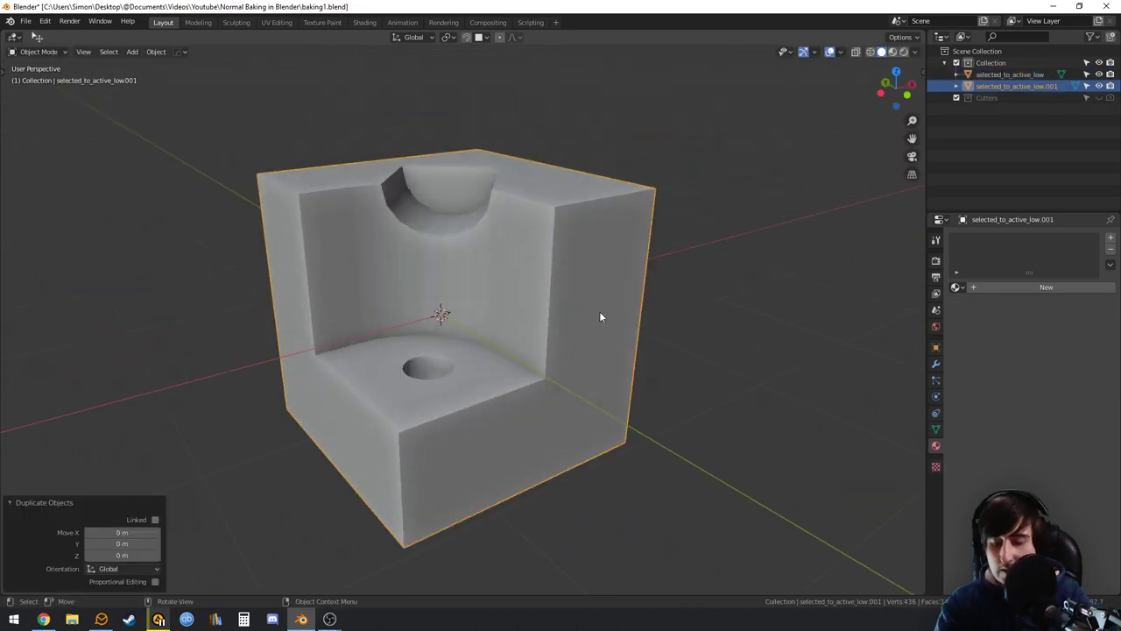
Rename the duplicate high and hide the original selected_to_active_low object
{"action": "key", "text": "F2"}
{"action": "type", "text": "high"}
{"action": "key", "text": "Return"}
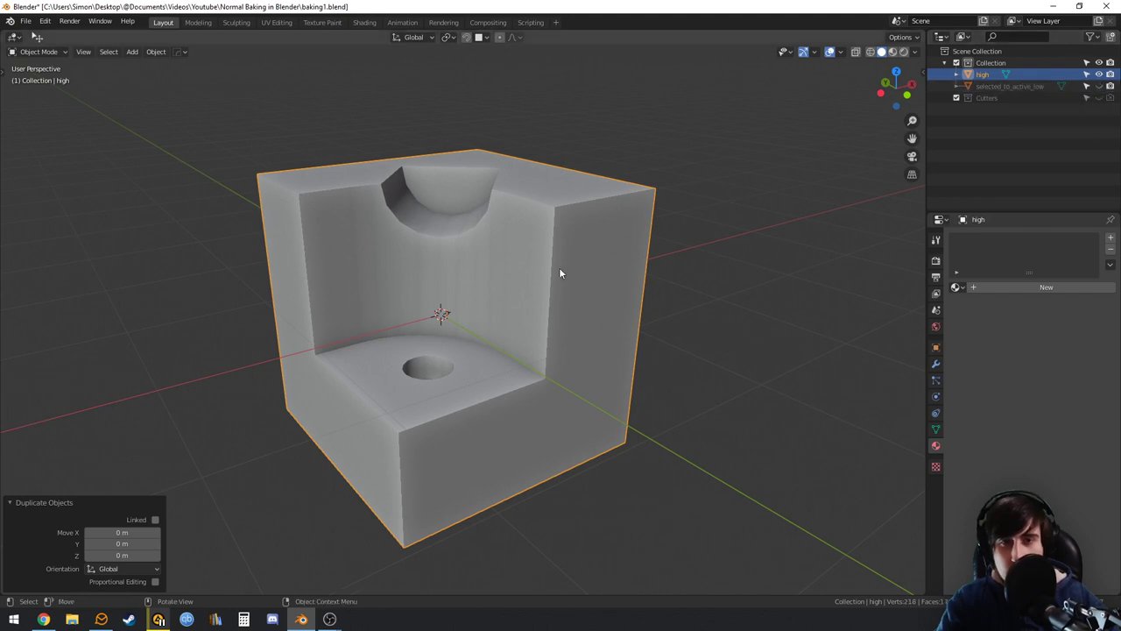
{"action": "middle_click_drag", "start_coordinate": [560, 271], "coordinate": [538, 277]}
Frame the high object in the Sculpting workspace and set it to flat shading
{"action": "left_click", "coordinate": [243, 24]}
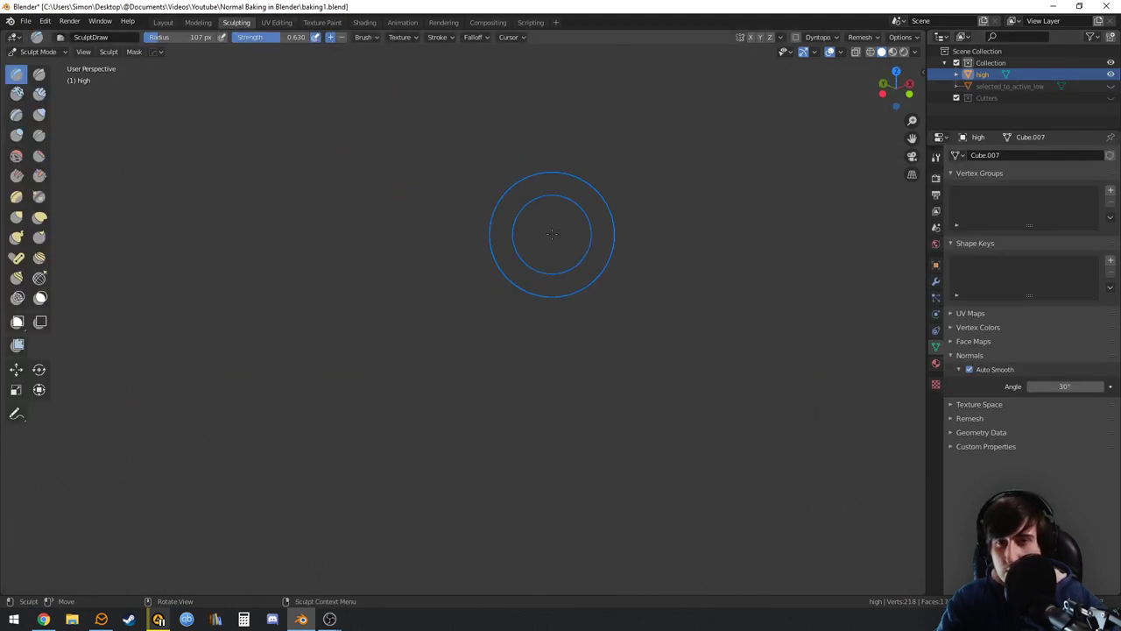
{"action": "scroll", "coordinate": [550, 229], "scroll_direction": "down", "scroll_amount": 3}
{"action": "key", "text": "KP_Decimal"}
{"action": "scroll", "coordinate": [507, 328], "scroll_direction": "up", "scroll_amount": 5}
{"action": "key", "text": "F3"}
{"action": "type", "text": "f"}
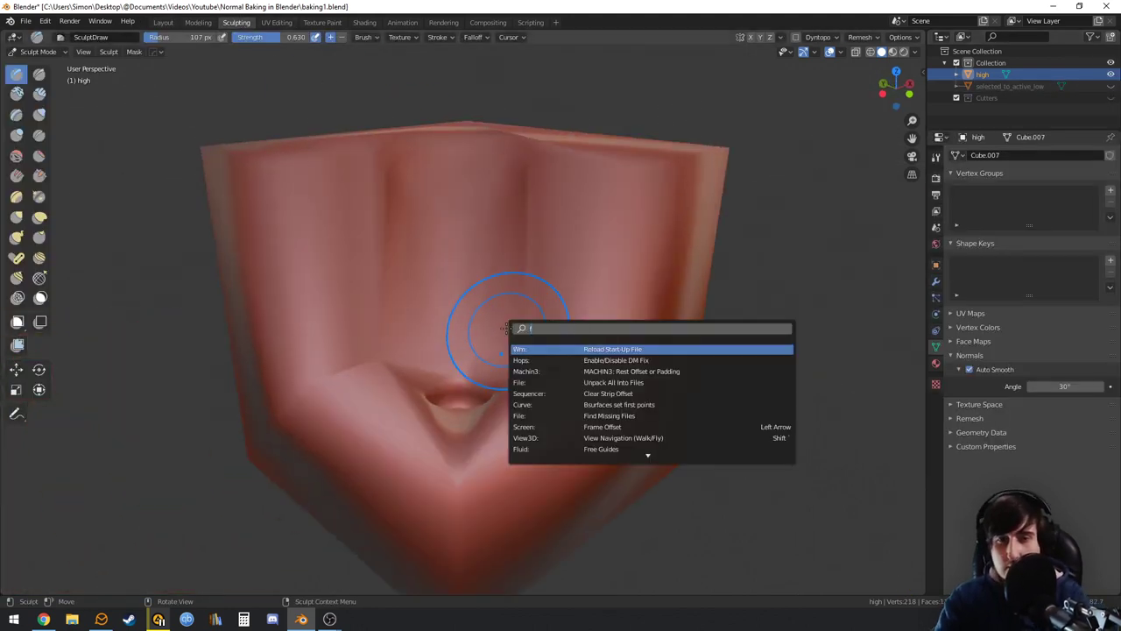
{"action": "type", "text": "lat"}
{"action": "key", "text": "Down"}
{"action": "key", "text": "Return"}
Enable Dyntopo and sculpt chipped damage along the block's upper edge, reducing the Draw brush radius to 54 px
{"action": "mouse_move", "coordinate": [493, 324]}
{"action": "middle_mouse_down"}
{"action": "mouse_move", "coordinate": [556, 273]}
{"action": "mouse_move", "coordinate": [526, 307]}
{"action": "middle_mouse_up"}
{"action": "scroll", "coordinate": [542, 288], "scroll_direction": "up", "scroll_amount": 2}
{"action": "scroll", "coordinate": [525, 308], "scroll_direction": "up", "scroll_amount": 3}
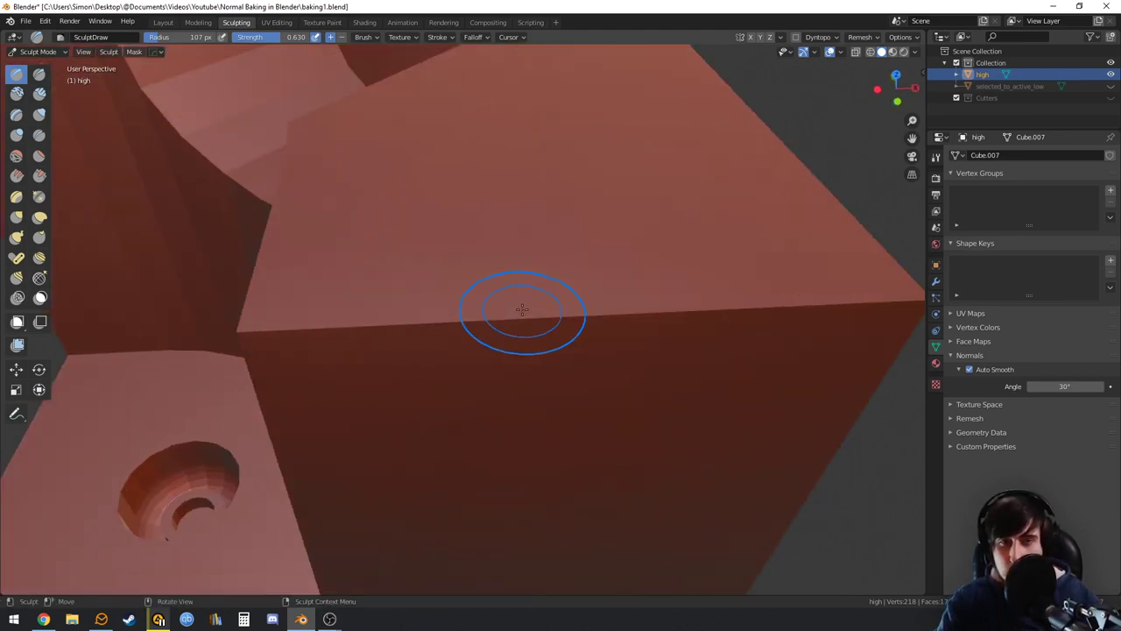
{"action": "key", "text": "ctrl+d"}
{"action": "left_click", "coordinate": [622, 222]}
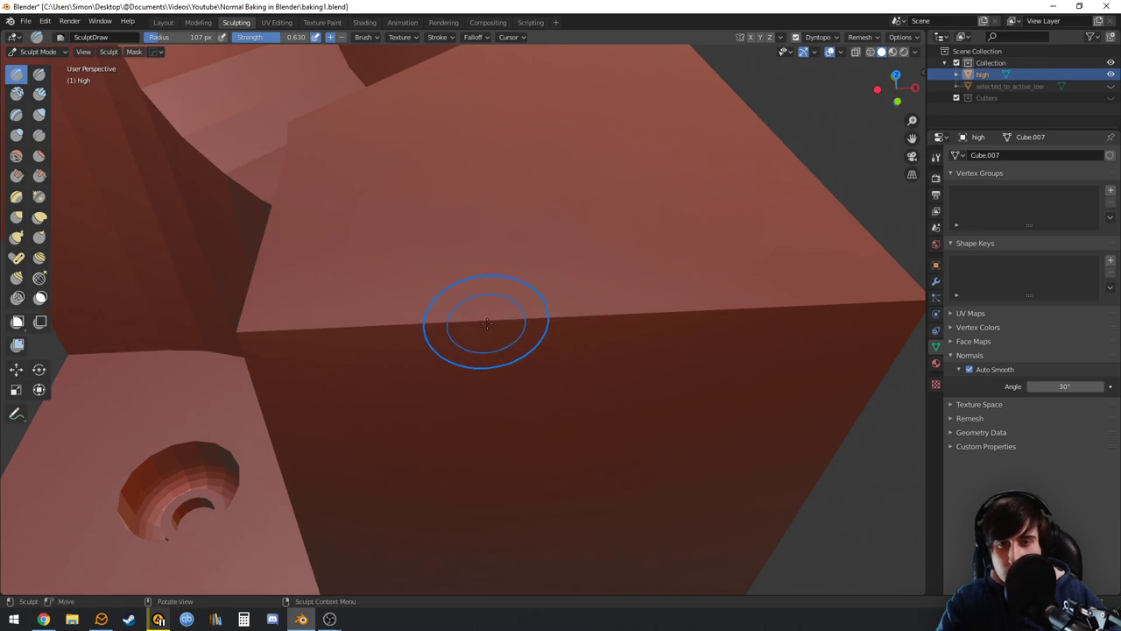
{"action": "mouse_move", "coordinate": [549, 316]}
{"action": "left_mouse_down"}
{"action": "mouse_move", "coordinate": [613, 326]}
{"action": "mouse_move", "coordinate": [542, 319]}
{"action": "mouse_move", "coordinate": [764, 305]}
{"action": "left_mouse_up"}
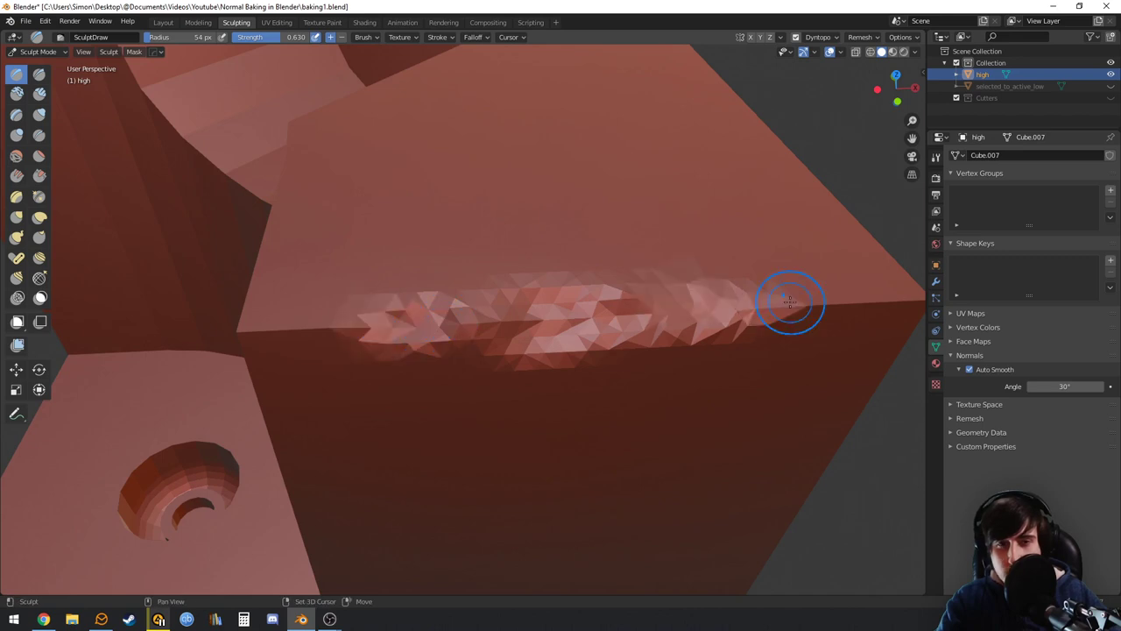
Sculpt chipped damage into the block's lower front corner and its adjoining edges with an 82 px Draw brush
{"action": "mouse_move", "coordinate": [789, 302]}
{"action": "middle_mouse_down"}
{"action": "mouse_move", "coordinate": [413, 295]}
{"action": "mouse_move", "coordinate": [424, 341]}
{"action": "mouse_move", "coordinate": [447, 318]}
{"action": "middle_mouse_up"}
{"action": "middle_click_drag", "start_coordinate": [447, 318], "coordinate": [485, 290]}
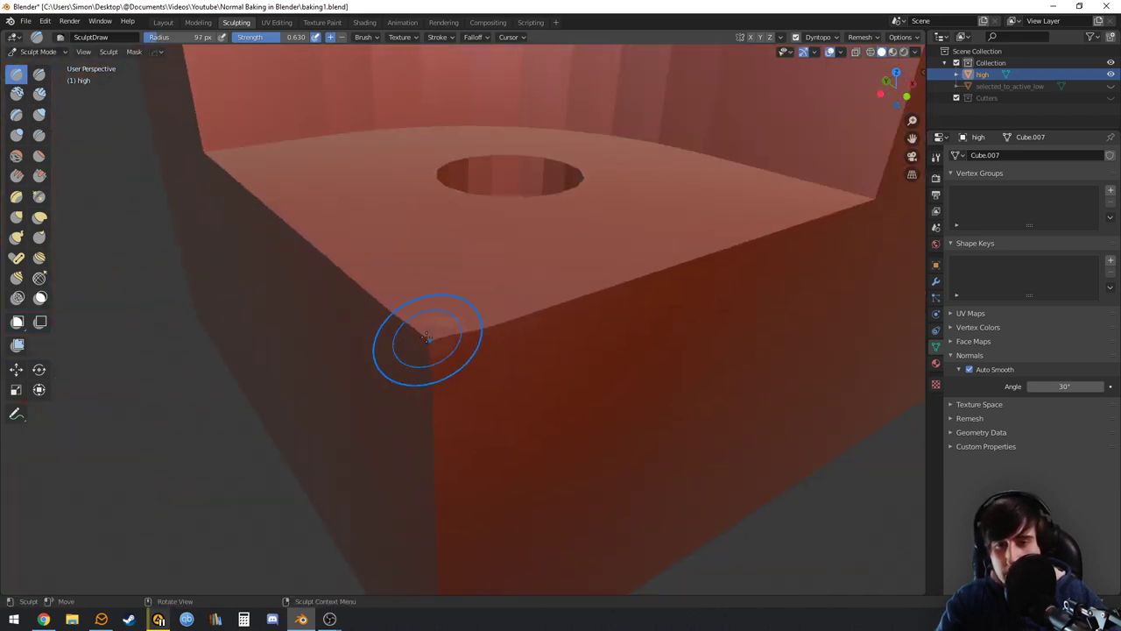
{"action": "mouse_move", "coordinate": [428, 454]}
{"action": "middle_mouse_down"}
{"action": "mouse_move", "coordinate": [607, 262]}
{"action": "mouse_move", "coordinate": [367, 357]}
{"action": "middle_mouse_up"}
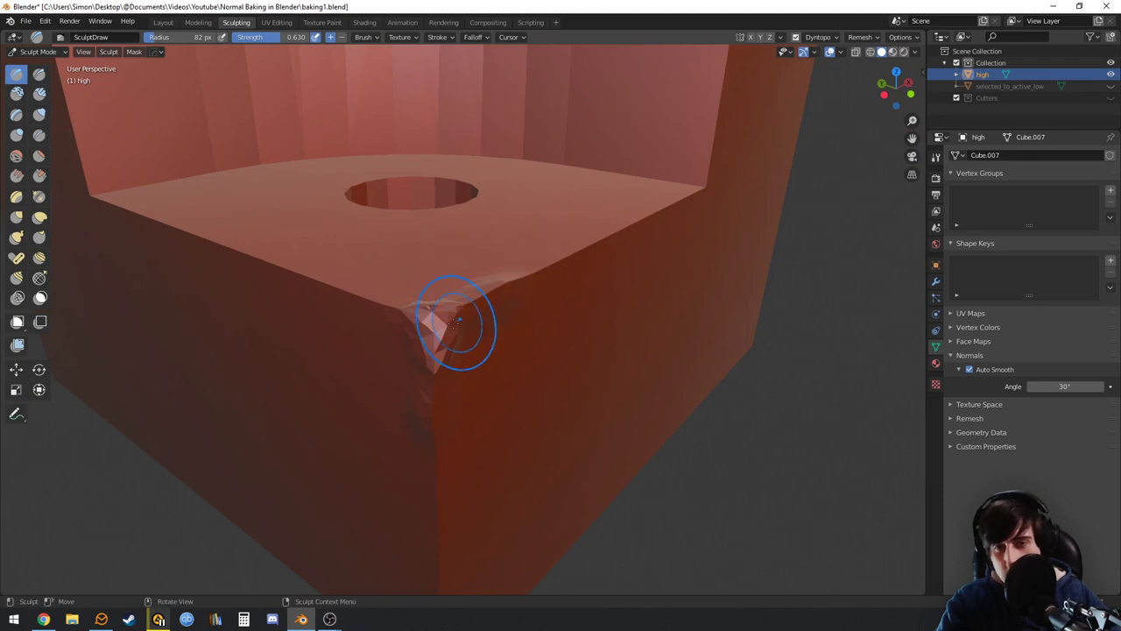
{"action": "middle_click_drag", "start_coordinate": [453, 324], "coordinate": [629, 347]}
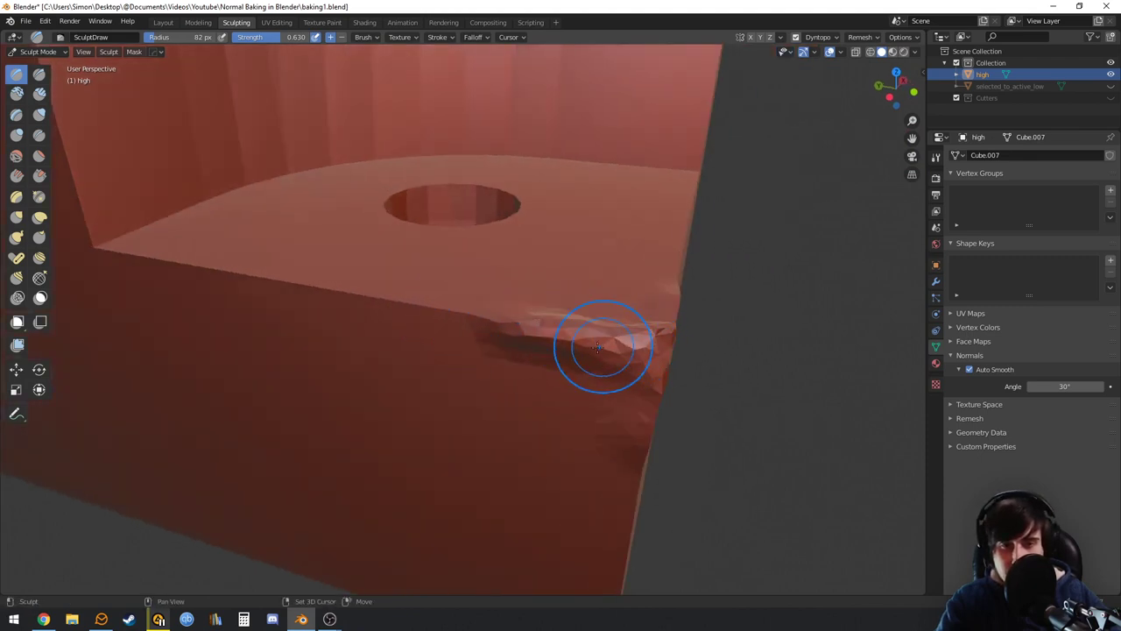
{"action": "middle_click_drag", "start_coordinate": [598, 347], "coordinate": [508, 328]}
{"action": "middle_click_drag", "start_coordinate": [478, 398], "coordinate": [446, 265]}
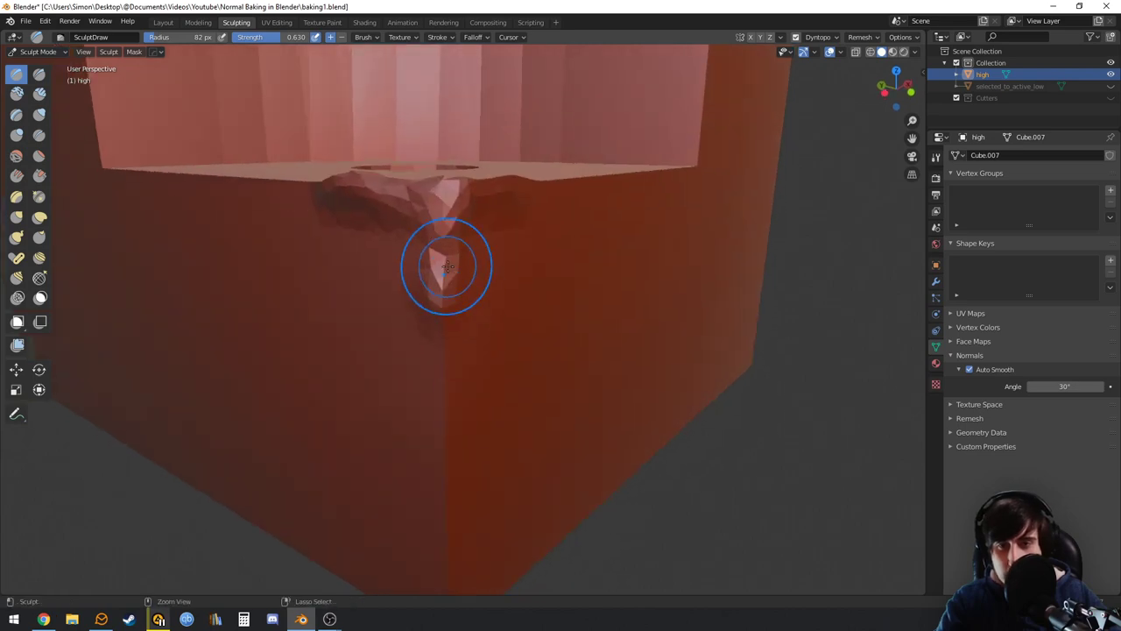
{"action": "mouse_move", "coordinate": [451, 471]}
{"action": "middle_mouse_down"}
{"action": "mouse_move", "coordinate": [430, 313]}
{"action": "mouse_move", "coordinate": [493, 303]}
{"action": "mouse_move", "coordinate": [630, 333]}
{"action": "mouse_move", "coordinate": [632, 473]}
{"action": "middle_mouse_up"}
Return to the Layout workspace and dissolve a stray edge on the inner curved wall of high in Edit Mode
{"action": "left_click", "coordinate": [164, 22]}
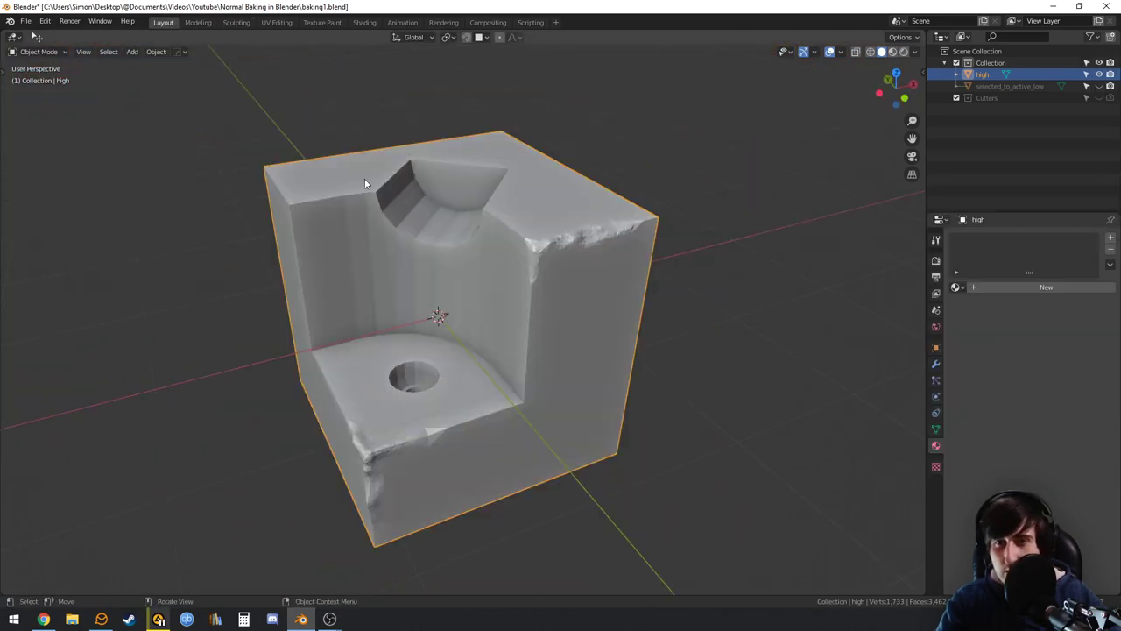
{"action": "mouse_move", "coordinate": [503, 237]}
{"action": "middle_mouse_down"}
{"action": "mouse_move", "coordinate": [553, 253]}
{"action": "mouse_move", "coordinate": [543, 231]}
{"action": "mouse_move", "coordinate": [806, 288]}
{"action": "mouse_move", "coordinate": [586, 140]}
{"action": "mouse_move", "coordinate": [525, 250]}
{"action": "mouse_move", "coordinate": [532, 278]}
{"action": "mouse_move", "coordinate": [516, 241]}
{"action": "middle_mouse_up"}
{"action": "key", "text": "Tab"}
{"action": "scroll", "coordinate": [543, 231], "scroll_direction": "up", "scroll_amount": 4}
{"action": "scroll", "coordinate": [507, 239], "scroll_direction": "down", "scroll_amount": 4}
{"action": "scroll", "coordinate": [524, 250], "scroll_direction": "up", "scroll_amount": 5}
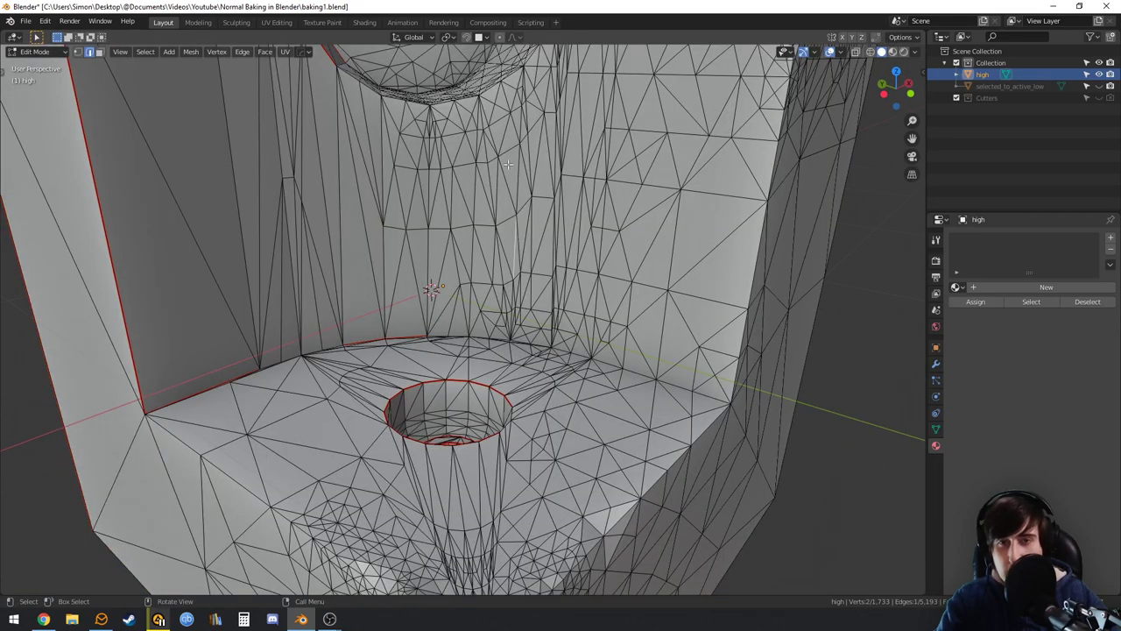
{"action": "key", "text": "ctrl+x"}
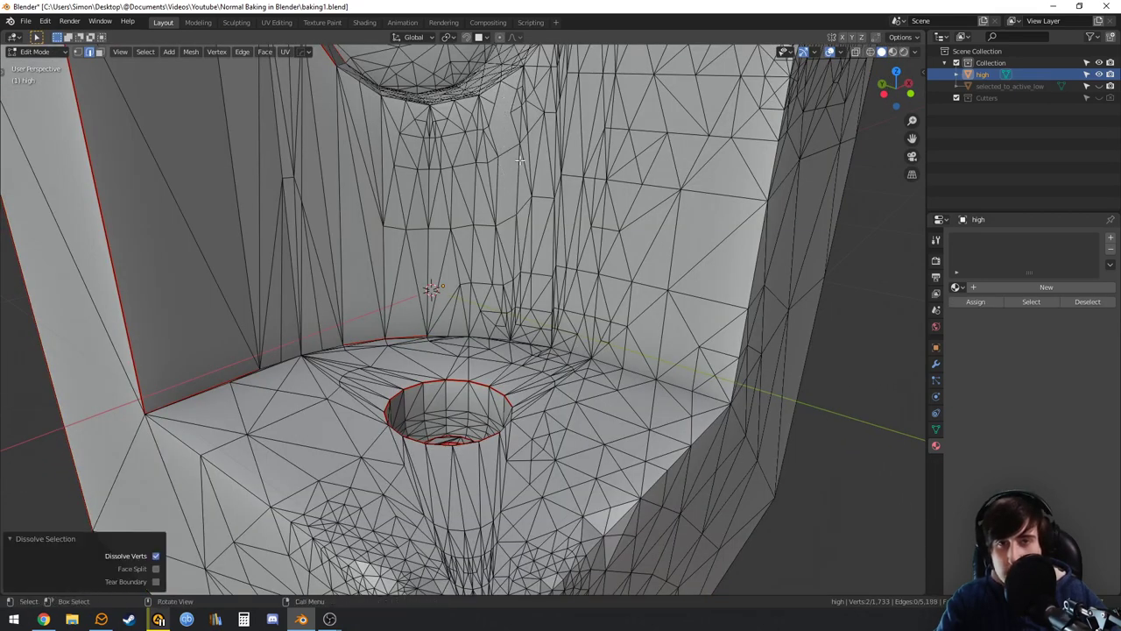
Run the HardOps Smart Apply mesh tool on the high object in Object Mode
{"action": "key", "text": "Tab"}
{"action": "key", "text": "q"}
{"action": "mouse_move", "coordinate": [525, 154]}
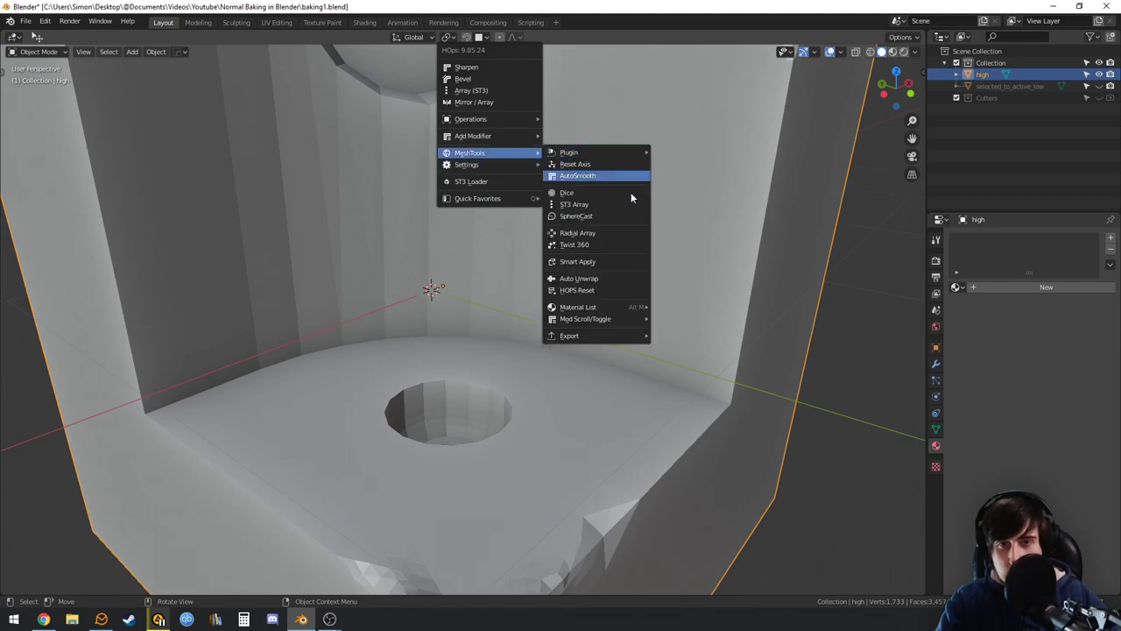
{"action": "left_click", "coordinate": [602, 261]}
Dissolve several excess edges on the top face of high near the damaged corner in Edit Mode
{"action": "key", "text": "Tab"}
{"action": "middle_click_drag", "start_coordinate": [588, 265], "coordinate": [547, 259]}
{"action": "middle_click_drag", "start_coordinate": [548, 259], "coordinate": [468, 297], "text": "shift"}
{"action": "key", "text": "ctrl+x"}
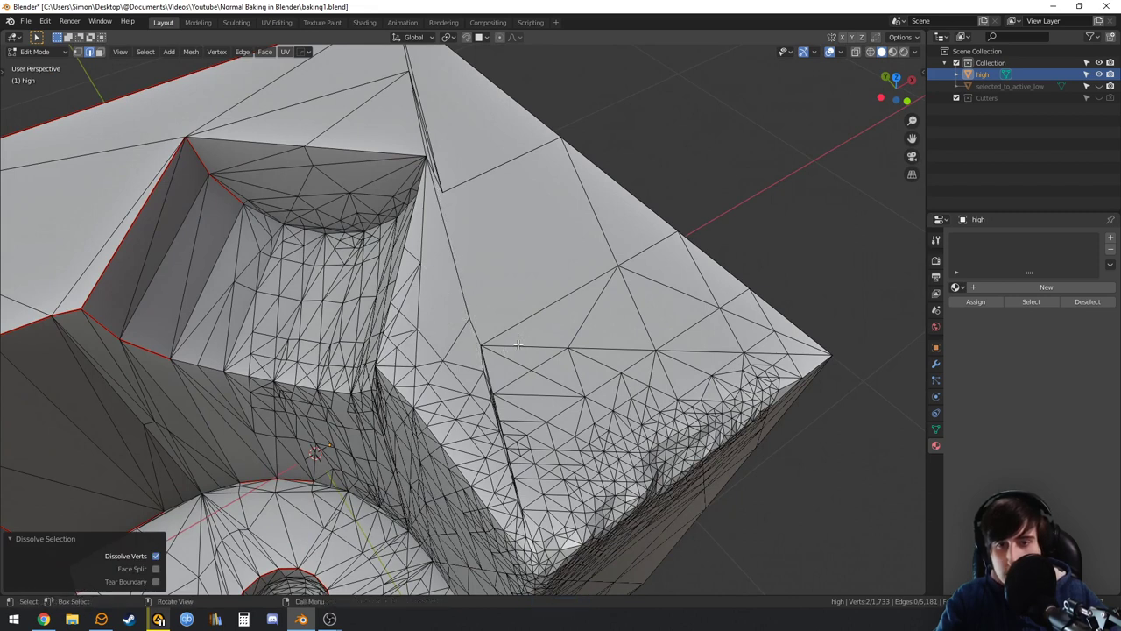
{"action": "key", "text": "ctrl+x"}
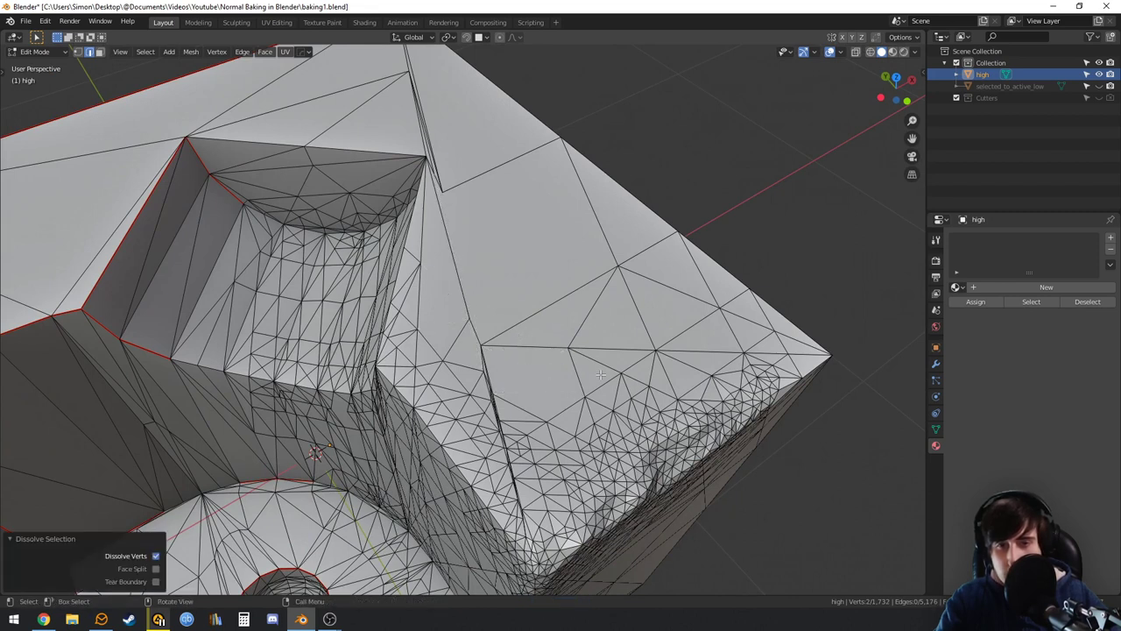
{"action": "left_click", "coordinate": [598, 366]}
{"action": "key", "text": "ctrl+x"}
{"action": "left_click", "coordinate": [595, 353]}
{"action": "key", "text": "ctrl+x"}
{"action": "left_click", "coordinate": [577, 368]}
{"action": "key", "text": "ctrl+x"}
{"action": "left_click", "coordinate": [542, 345]}
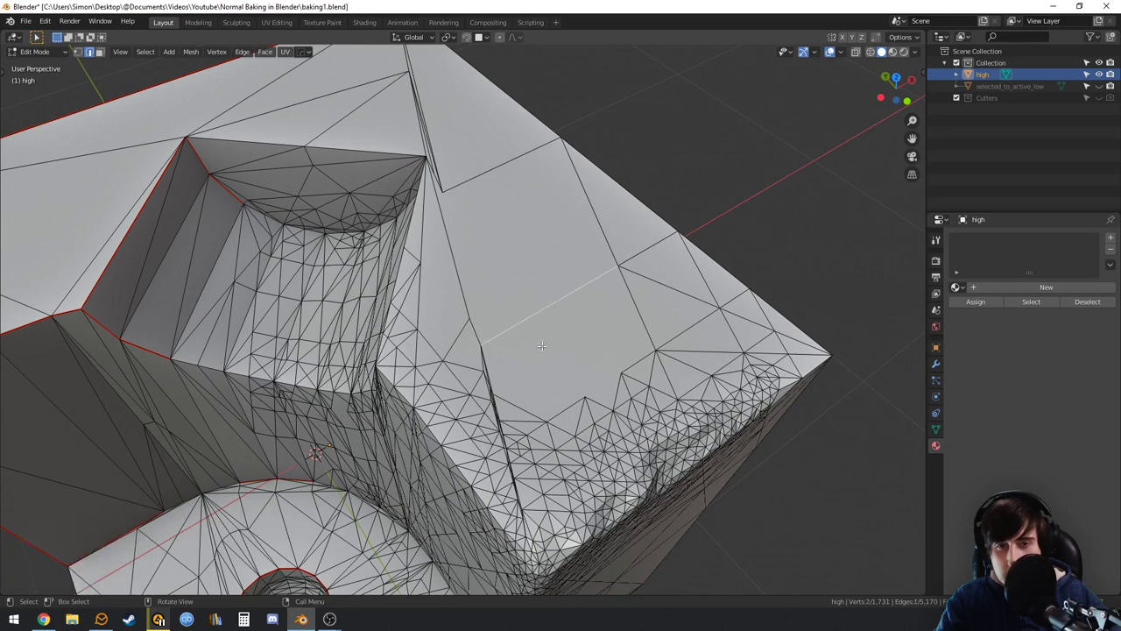
{"action": "key", "text": "ctrl+x"}
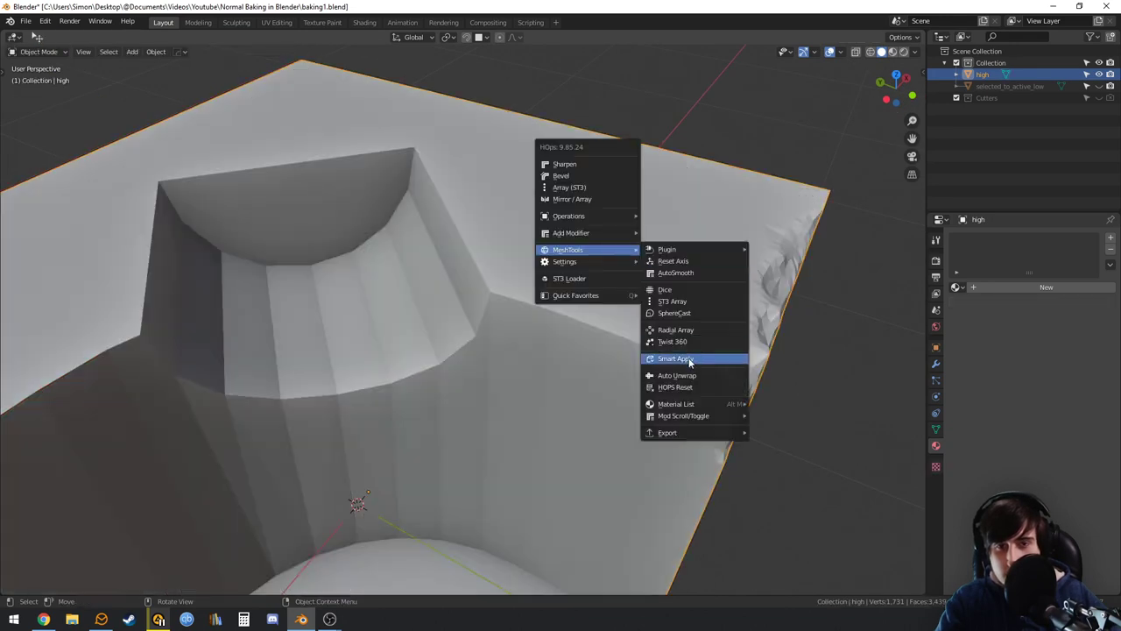
Run the HardOps Smart Apply operation on high and dissolve excess edges on its inner curved wall in Edit Mode
{"action": "mouse_move", "coordinate": [569, 215]}
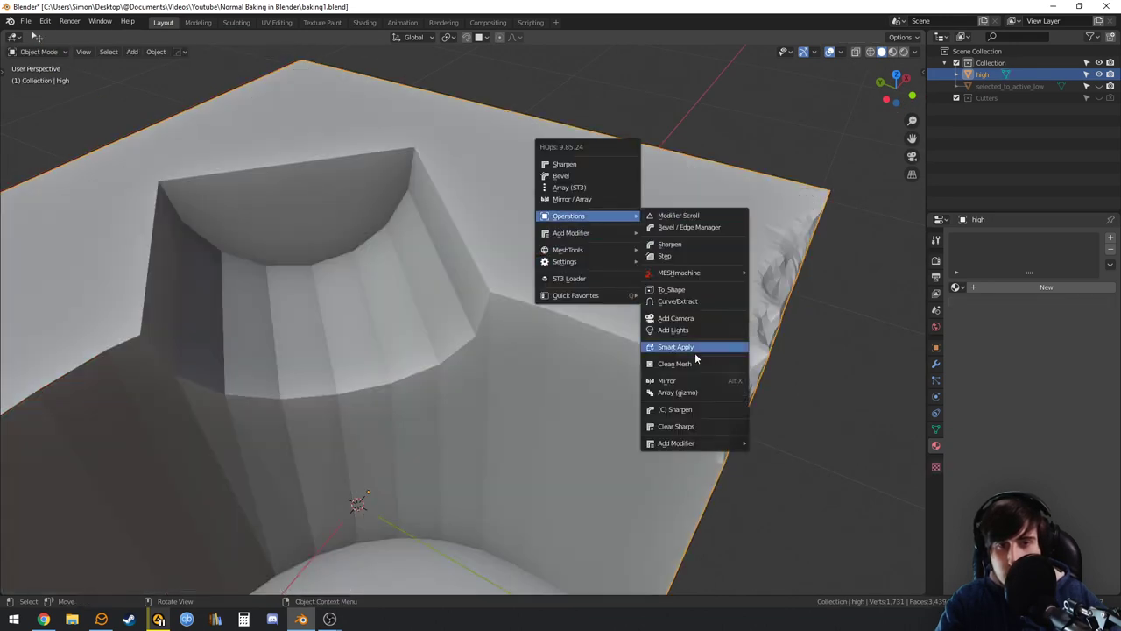
{"action": "left_click", "coordinate": [694, 349]}
{"action": "middle_click_drag", "start_coordinate": [658, 335], "coordinate": [445, 306]}
{"action": "scroll", "coordinate": [445, 305], "scroll_direction": "up", "scroll_amount": 2}
{"action": "left_click", "coordinate": [466, 326]}
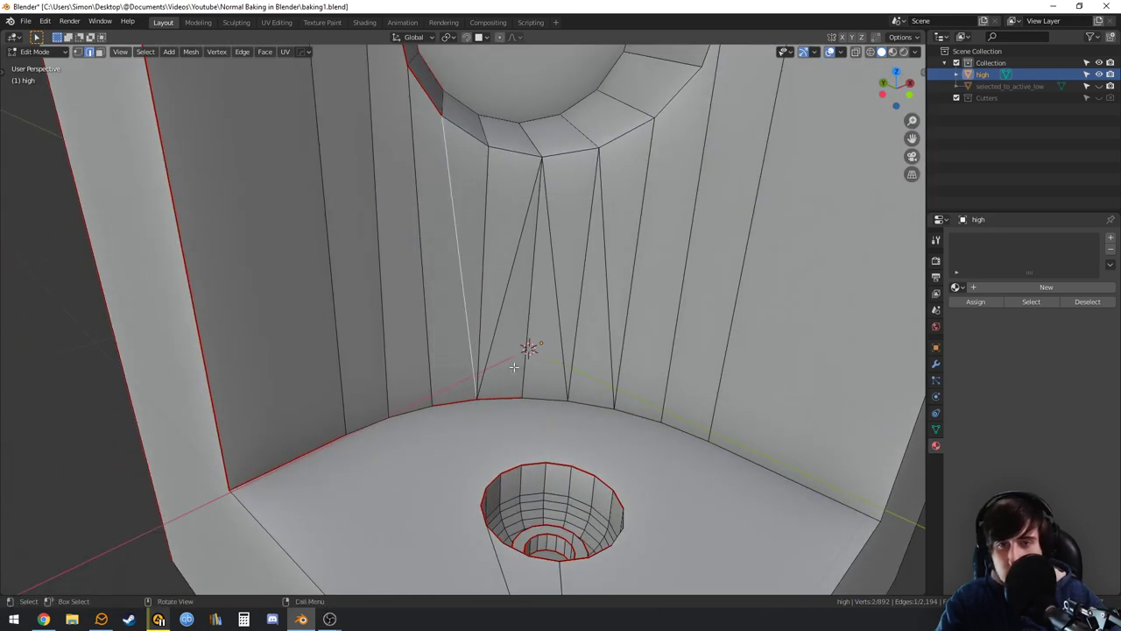
{"action": "key", "text": "ctrl+x"}
{"action": "left_click", "coordinate": [558, 300]}
{"action": "key", "text": "ctrl+x"}
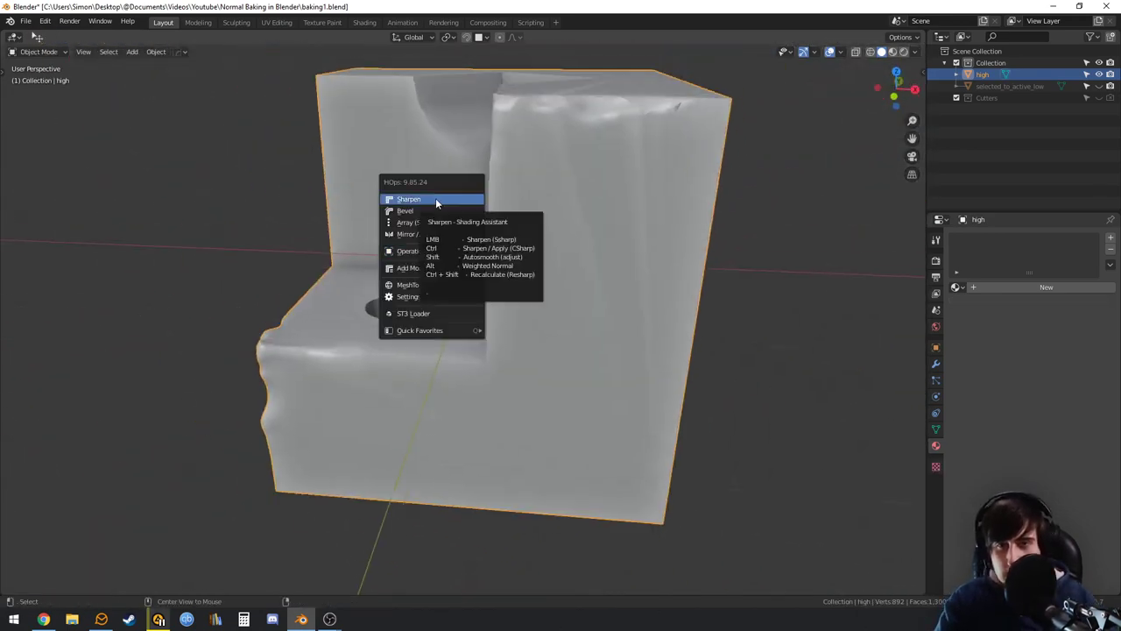
Add a Weighted Normal modifier to high with HardOps Sharpen and check its settings and the curved wall's shading
{"action": "left_click", "coordinate": [435, 199]}
{"action": "middle_click_drag", "start_coordinate": [484, 209], "coordinate": [604, 245]}
{"action": "left_click", "coordinate": [935, 363]}
{"action": "middle_click_drag", "start_coordinate": [438, 324], "coordinate": [524, 368]}
{"action": "scroll", "coordinate": [481, 395], "scroll_direction": "up", "scroll_amount": 4}
{"action": "key", "text": "Tab"}
{"action": "mouse_move", "coordinate": [595, 274]}
{"action": "middle_mouse_down"}
{"action": "mouse_move", "coordinate": [506, 306]}
{"action": "mouse_move", "coordinate": [561, 288]}
{"action": "mouse_move", "coordinate": [513, 293]}
{"action": "middle_mouse_up"}
{"action": "key", "text": "Tab"}
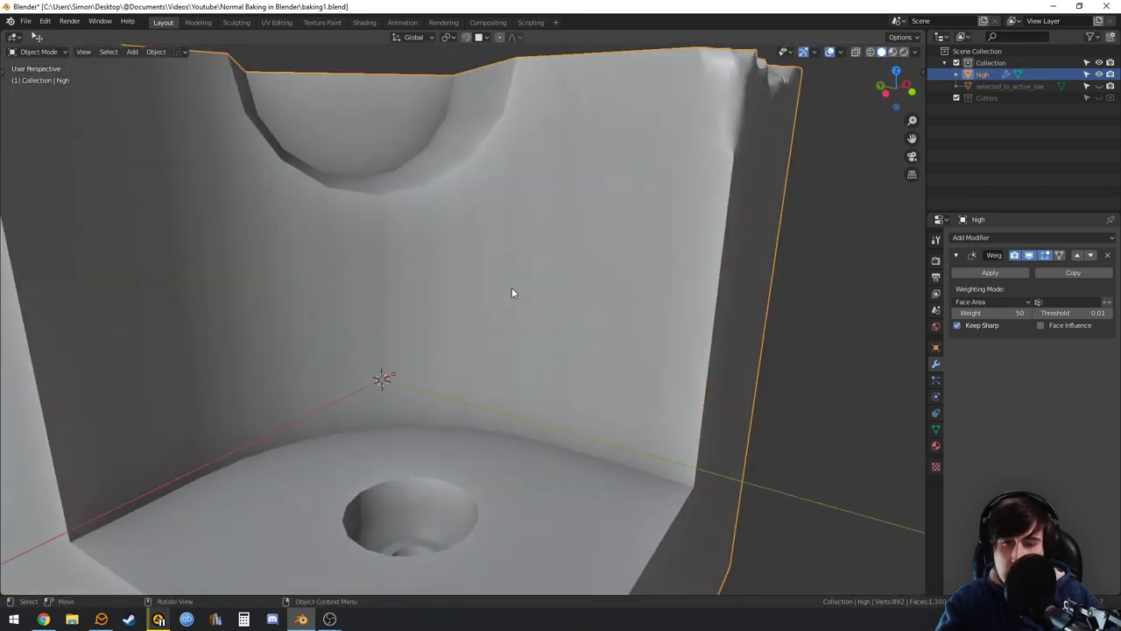
Check the mesh of high around the chipped edges in Edit Mode, then unhide selected_to_active_low in Object Mode
{"action": "key", "text": "Tab"}
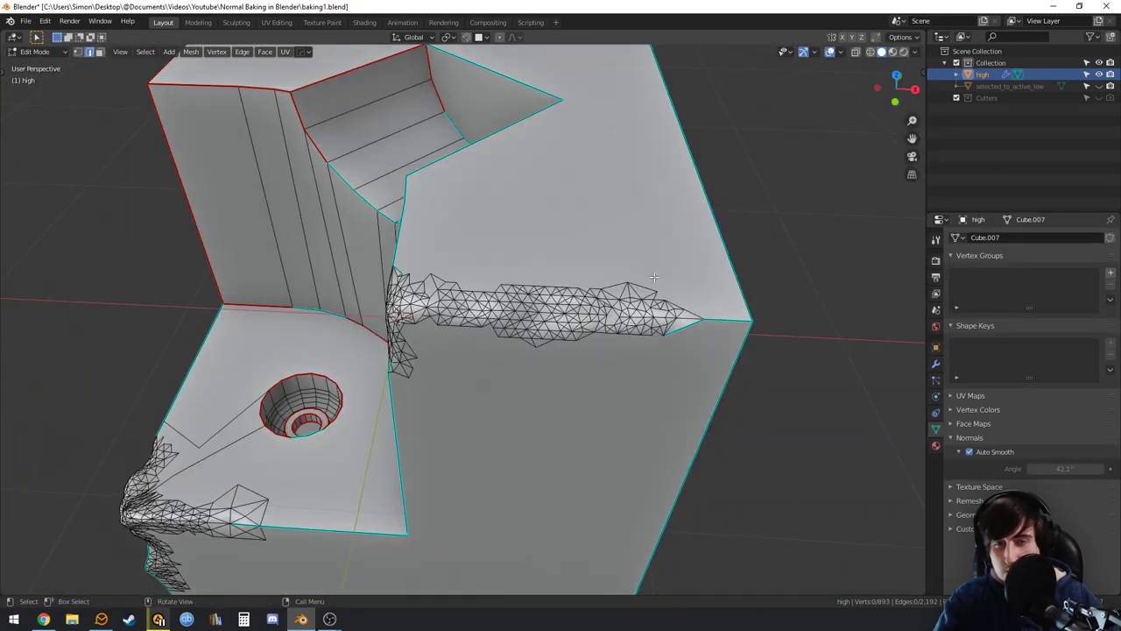
{"action": "middle_click_drag", "start_coordinate": [645, 305], "coordinate": [571, 318]}
{"action": "scroll", "coordinate": [666, 275], "scroll_direction": "down", "scroll_amount": 2}
{"action": "key", "text": "Tab"}
{"action": "middle_click_drag", "start_coordinate": [665, 275], "coordinate": [788, 254]}
{"action": "left_click", "coordinate": [1099, 86]}
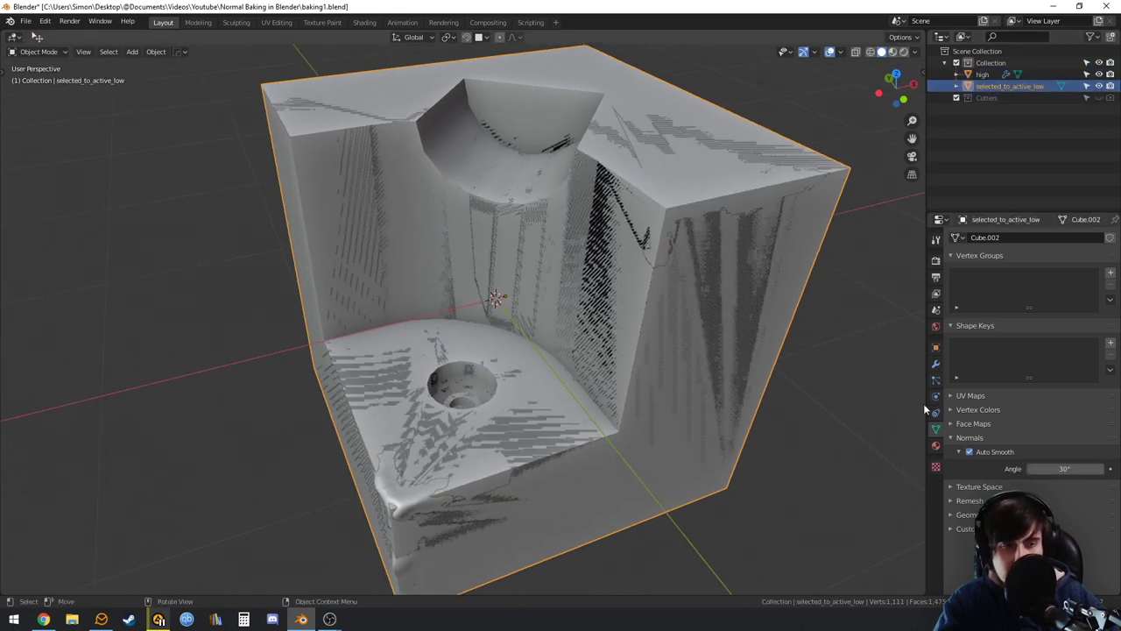
Give selected_to_active_low a new material and set its viewport display color to blue
{"action": "left_click", "coordinate": [937, 365]}
{"action": "left_click", "coordinate": [935, 447]}
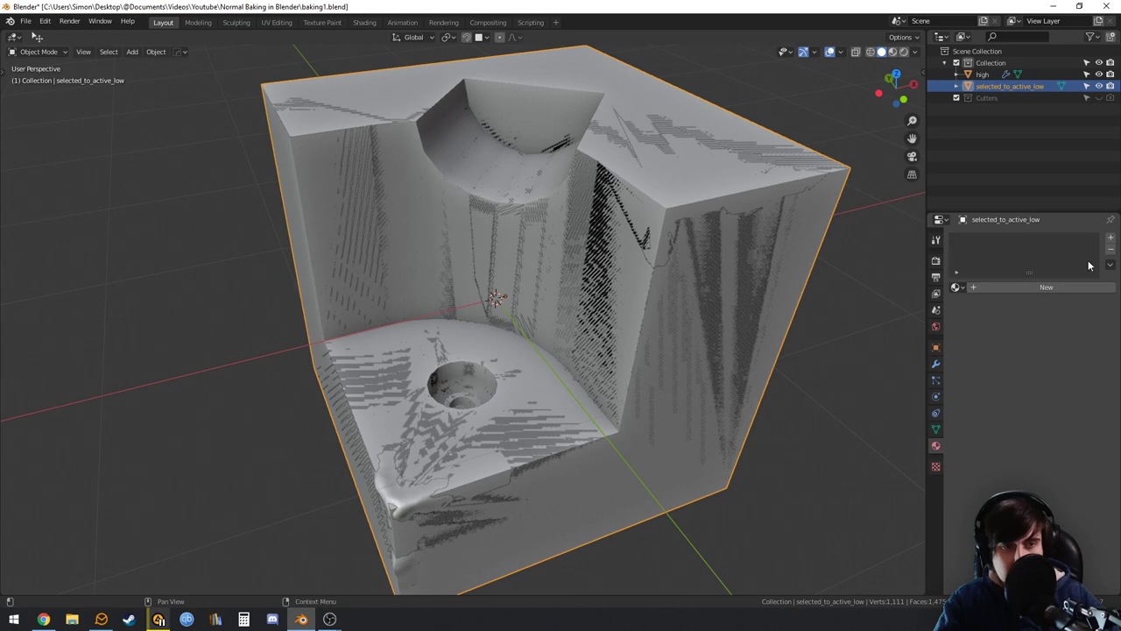
{"action": "left_click", "coordinate": [1014, 286]}
{"action": "scroll", "coordinate": [1000, 347], "scroll_direction": "down", "scroll_amount": 12}
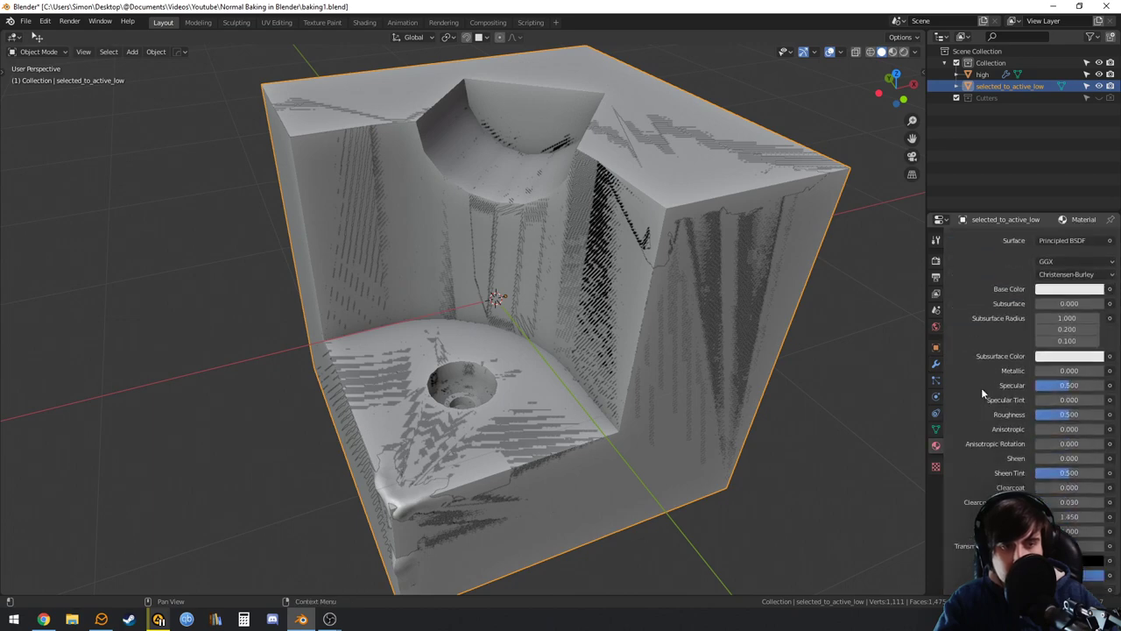
{"action": "left_click", "coordinate": [1071, 544]}
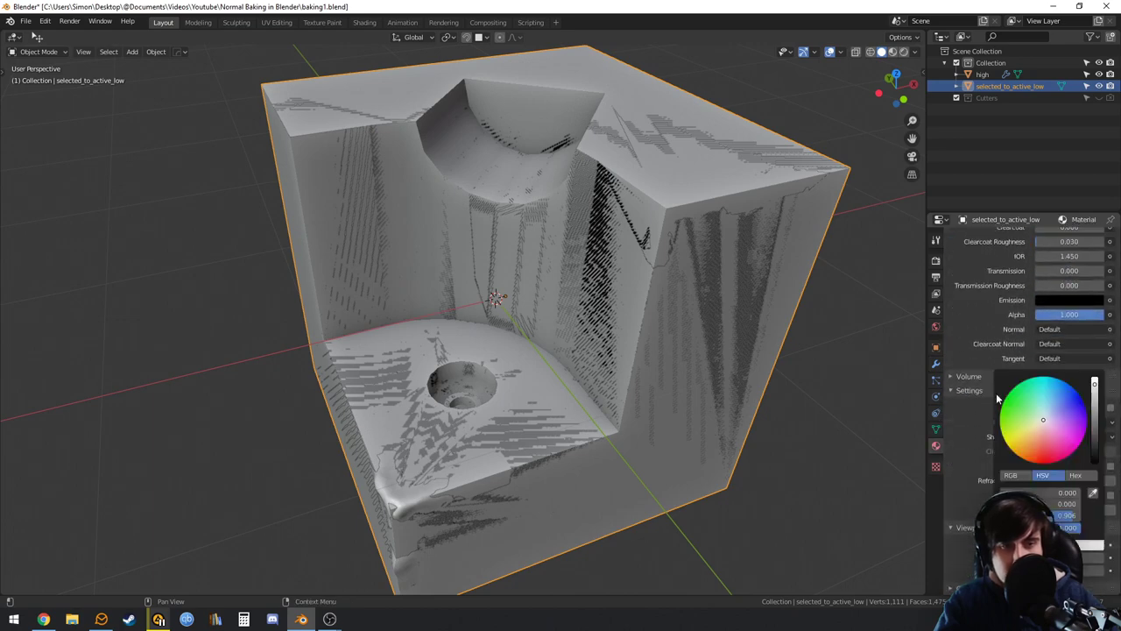
{"action": "left_click_drag", "start_coordinate": [1041, 401], "coordinate": [1009, 447]}
{"action": "left_click", "coordinate": [875, 429]}
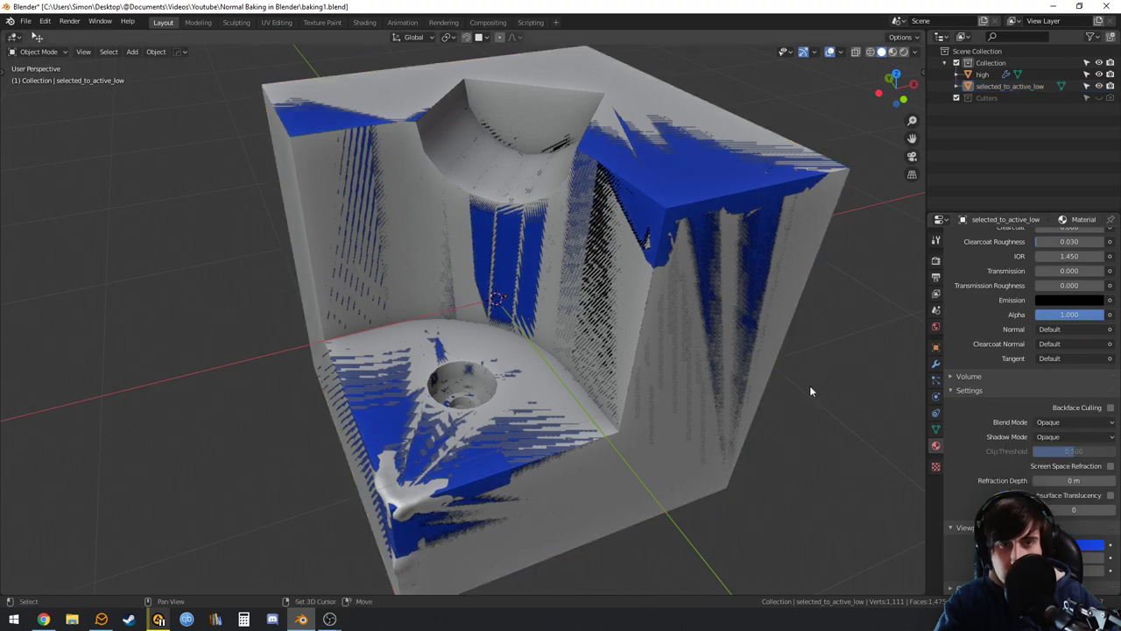
Examine where the blue low-poly and the sculpted high-poly surfaces overlap, especially around the chipped lower front corner
{"action": "mouse_move", "coordinate": [811, 388]}
{"action": "middle_mouse_down"}
{"action": "mouse_move", "coordinate": [803, 373]}
{"action": "mouse_move", "coordinate": [731, 438]}
{"action": "mouse_move", "coordinate": [714, 378]}
{"action": "middle_mouse_up"}
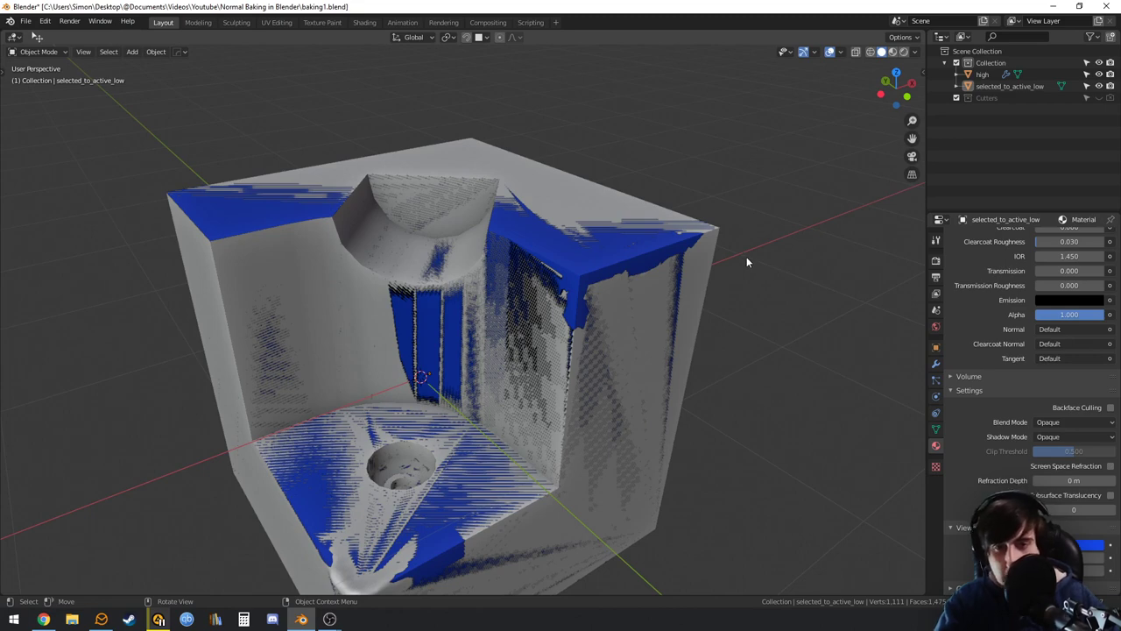
{"action": "middle_click_drag", "start_coordinate": [746, 261], "coordinate": [784, 189]}
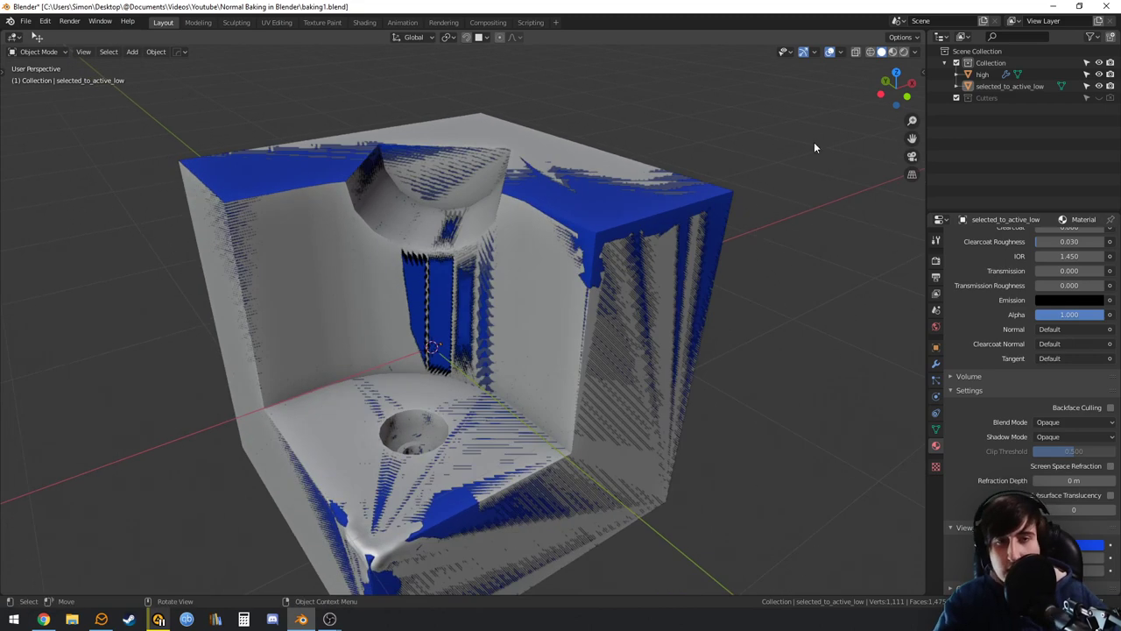
{"action": "left_click", "coordinate": [992, 87]}
{"action": "middle_click_drag", "start_coordinate": [697, 302], "coordinate": [682, 316]}
{"action": "mouse_move", "coordinate": [603, 273]}
{"action": "middle_mouse_down", "text": "shift"}
{"action": "mouse_move", "coordinate": [642, 232]}
{"action": "mouse_move", "coordinate": [578, 268]}
{"action": "mouse_move", "coordinate": [590, 277]}
{"action": "middle_mouse_up", "text": "shift"}
{"action": "scroll", "coordinate": [642, 232], "scroll_direction": "down", "scroll_amount": 2}
{"action": "scroll", "coordinate": [563, 271], "scroll_direction": "up", "scroll_amount": 8}
{"action": "scroll", "coordinate": [569, 295], "scroll_direction": "down", "scroll_amount": 8}
{"action": "scroll", "coordinate": [592, 273], "scroll_direction": "up", "scroll_amount": 8}
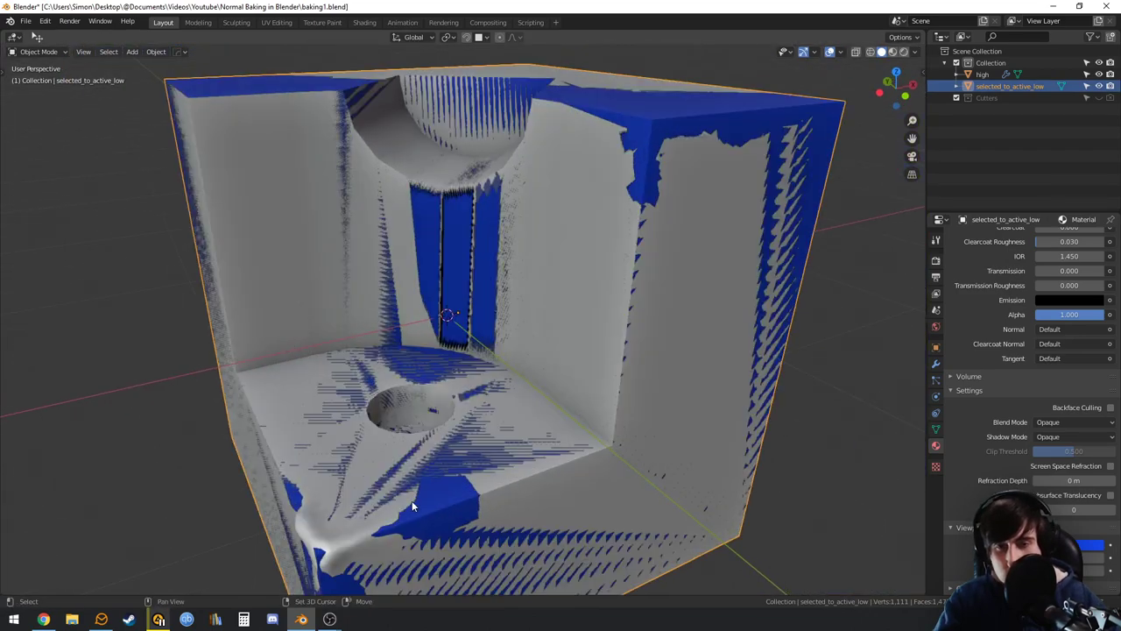
{"action": "scroll", "coordinate": [585, 357], "scroll_direction": "up", "scroll_amount": 6}
{"action": "middle_click_drag", "start_coordinate": [412, 501], "coordinate": [582, 391], "text": "shift"}
{"action": "scroll", "coordinate": [629, 289], "scroll_direction": "down", "scroll_amount": 6}
{"action": "scroll", "coordinate": [547, 417], "scroll_direction": "up", "scroll_amount": 2}
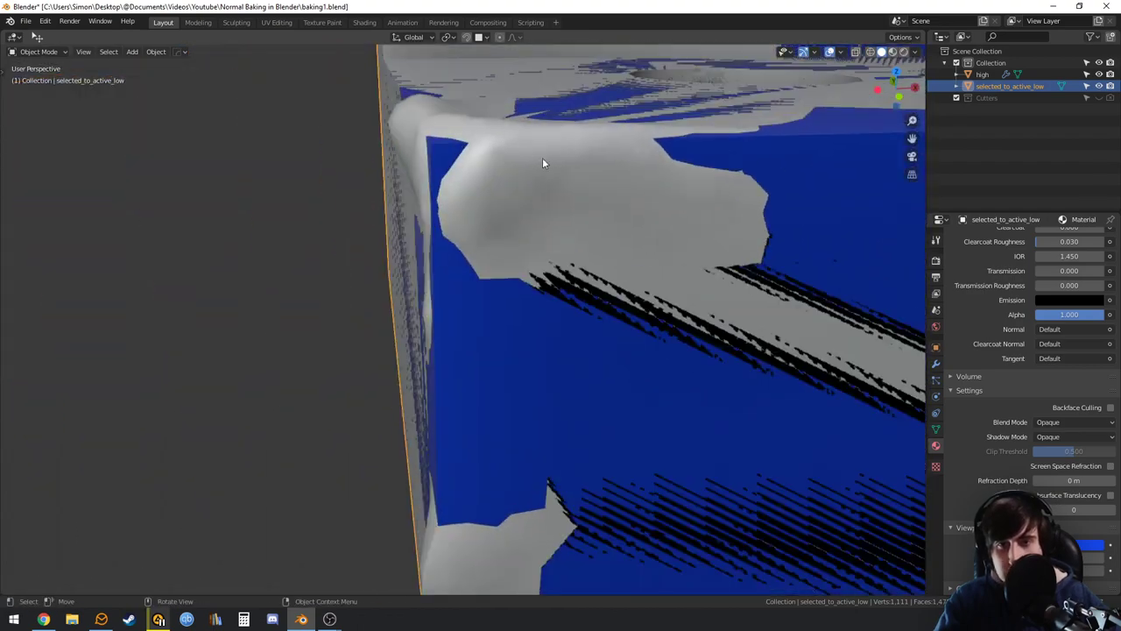
{"action": "middle_click_drag", "start_coordinate": [492, 156], "coordinate": [479, 198]}
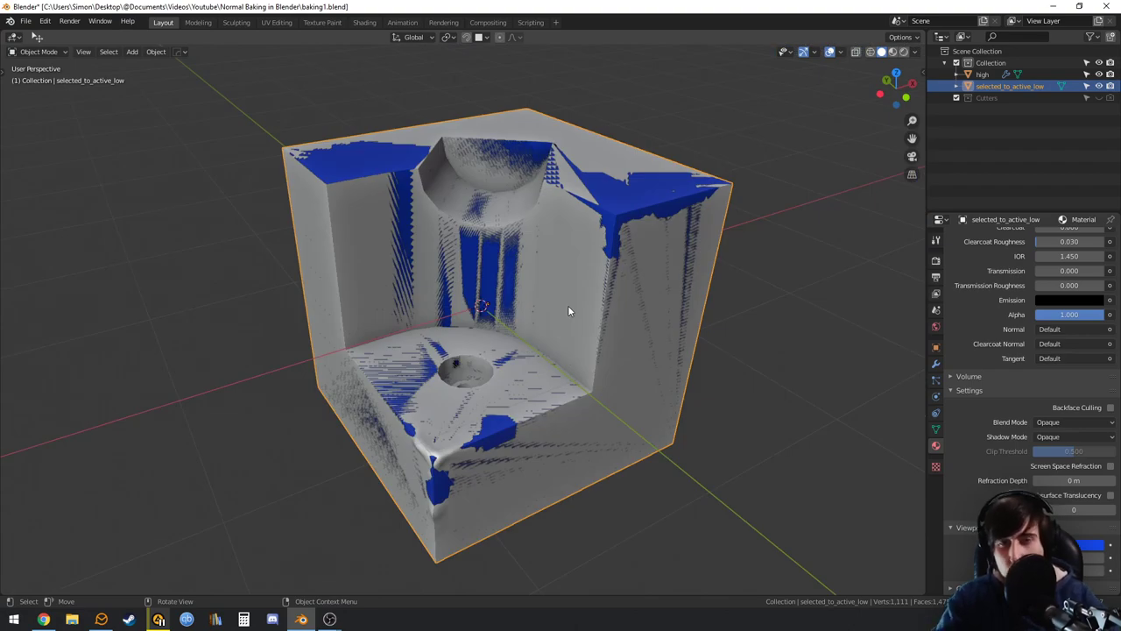
{"action": "scroll", "coordinate": [560, 306], "scroll_direction": "up", "scroll_amount": 2}
{"action": "middle_click_drag", "start_coordinate": [553, 305], "coordinate": [534, 184], "text": "shift"}
{"action": "scroll", "coordinate": [519, 248], "scroll_direction": "down", "scroll_amount": 1}
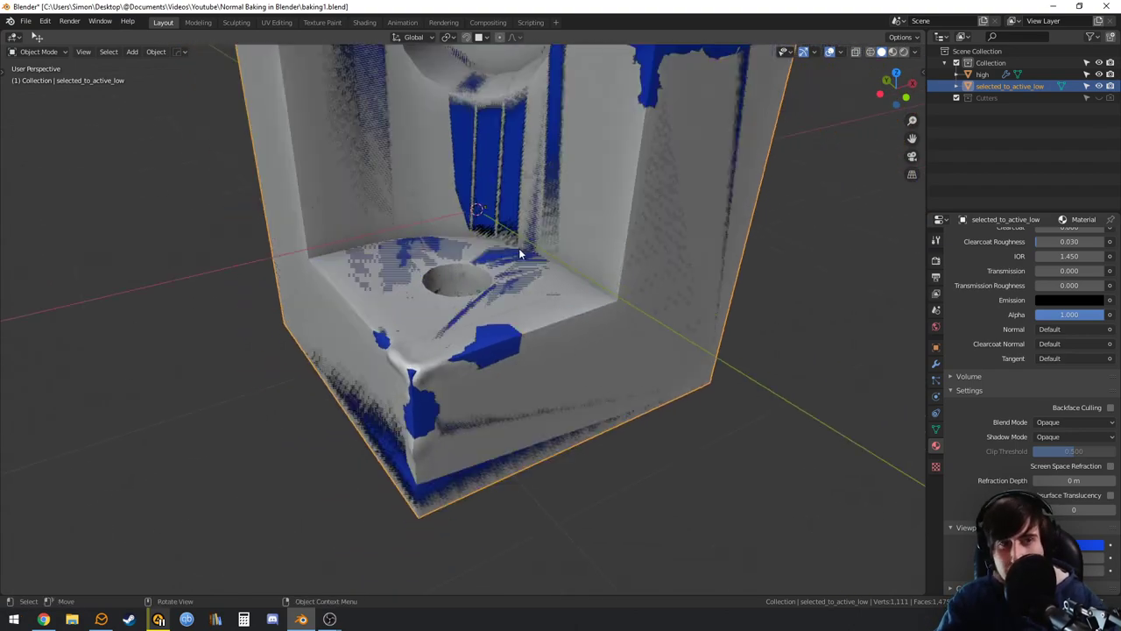
{"action": "middle_click_drag", "start_coordinate": [519, 248], "coordinate": [599, 196], "text": "shift"}
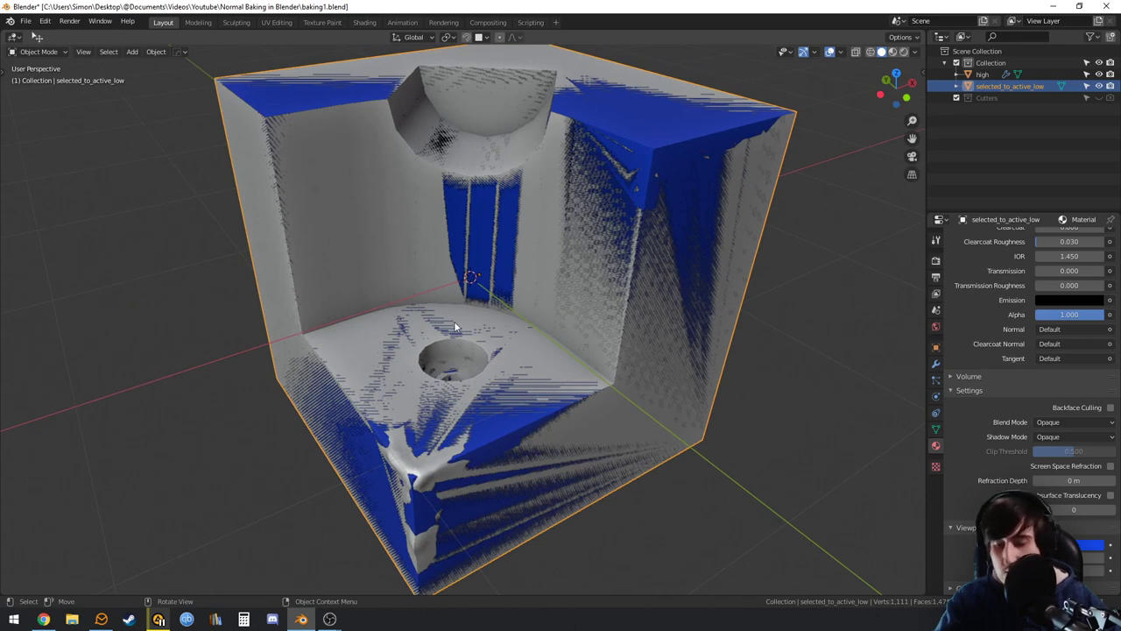
Duplicate selected_to_active_low in place, rename the copy cage, and hide the original low-poly object in the viewport
{"action": "key", "text": "shift+d"}
{"action": "key", "text": "Escape"}
{"action": "key", "text": "F2"}
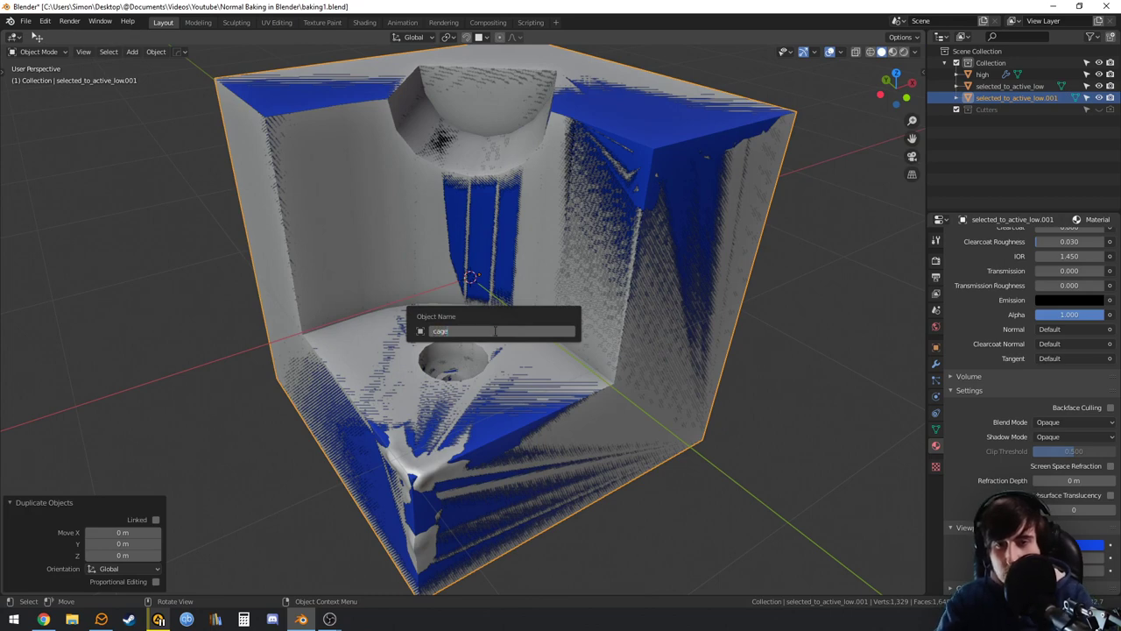
{"action": "type", "text": "cage"}
{"action": "key", "text": "Return"}
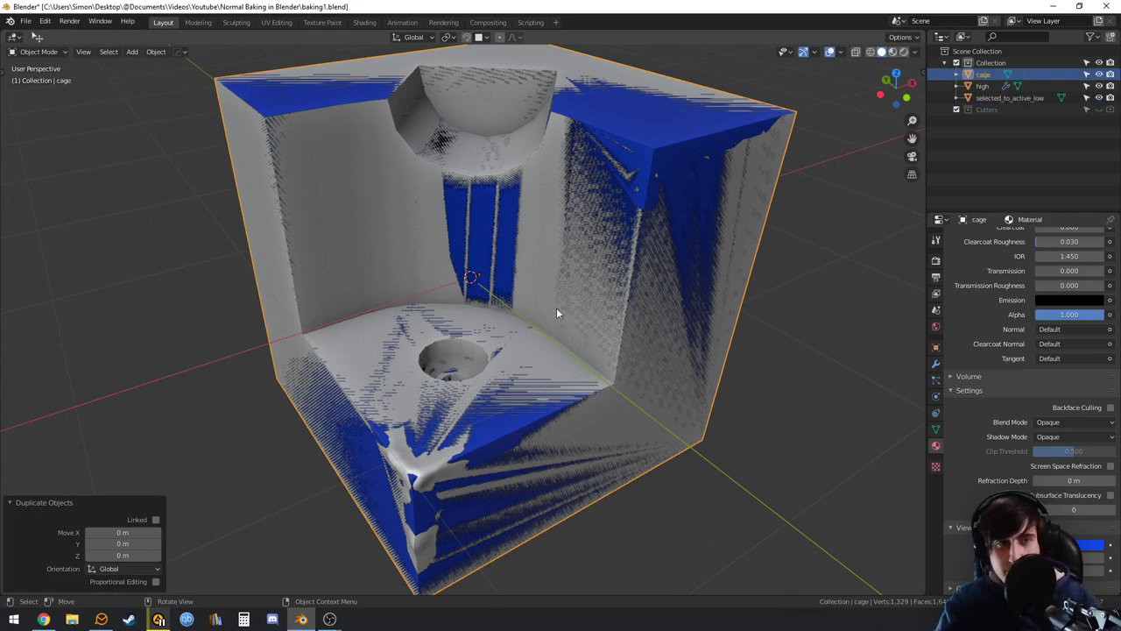
{"action": "left_click", "coordinate": [1099, 97]}
{"action": "middle_click_drag", "start_coordinate": [779, 258], "coordinate": [720, 254]}
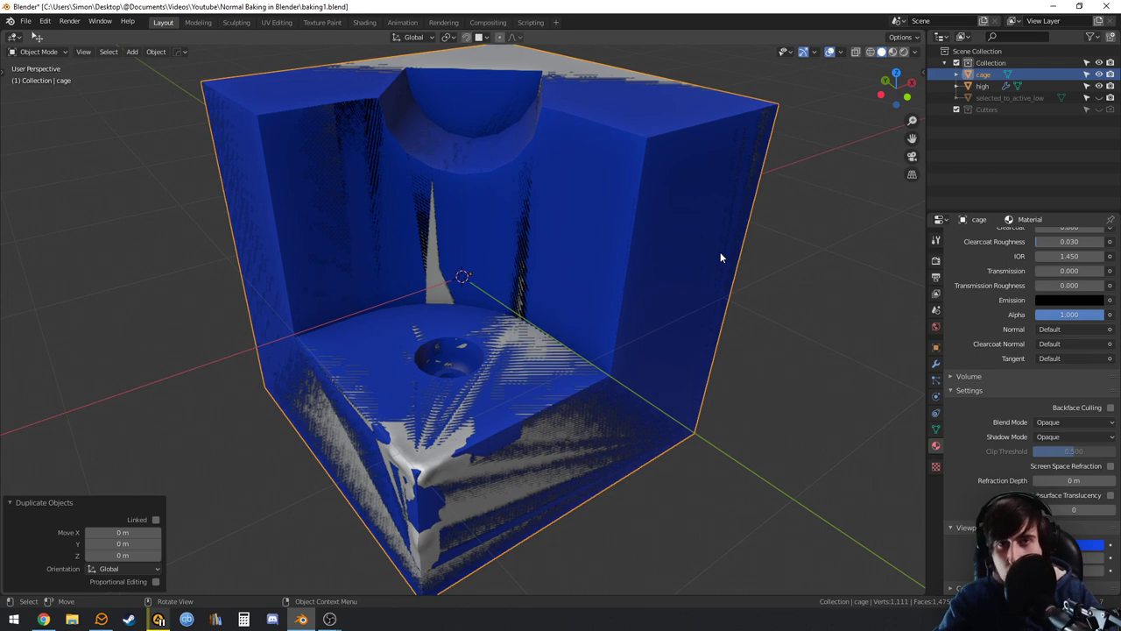
Try to move the cage's large side face freely in face-select Edit Mode
{"action": "key", "text": "Tab"}
{"action": "middle_click_drag", "start_coordinate": [719, 251], "coordinate": [682, 237]}
{"action": "key", "text": "3"}
{"action": "left_click", "coordinate": [654, 224]}
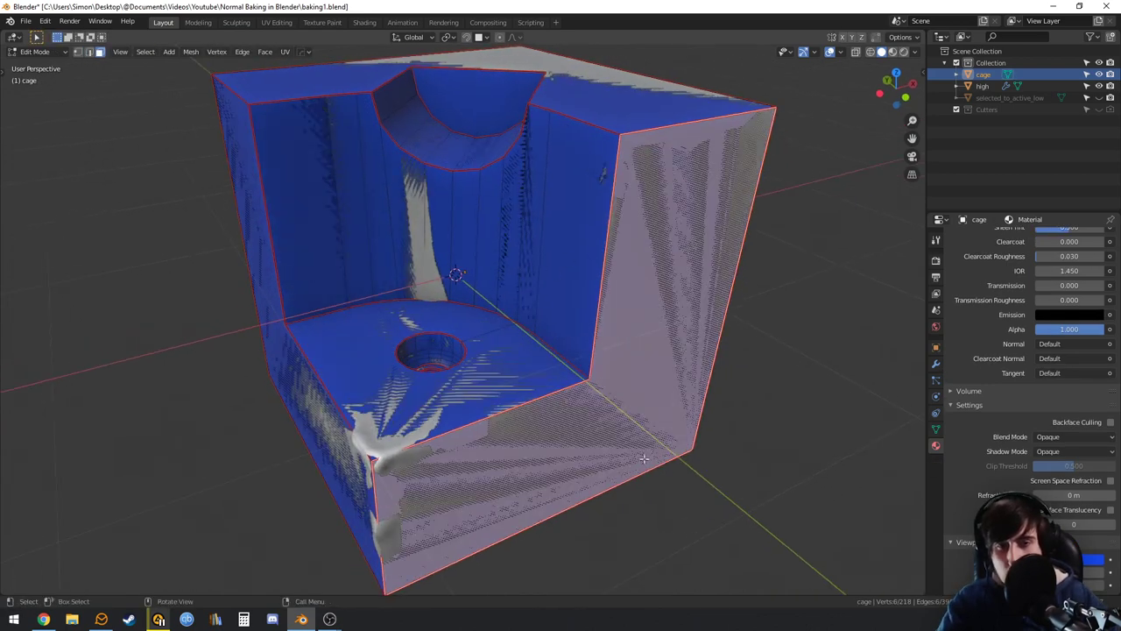
{"action": "middle_click_drag", "start_coordinate": [644, 457], "coordinate": [592, 328]}
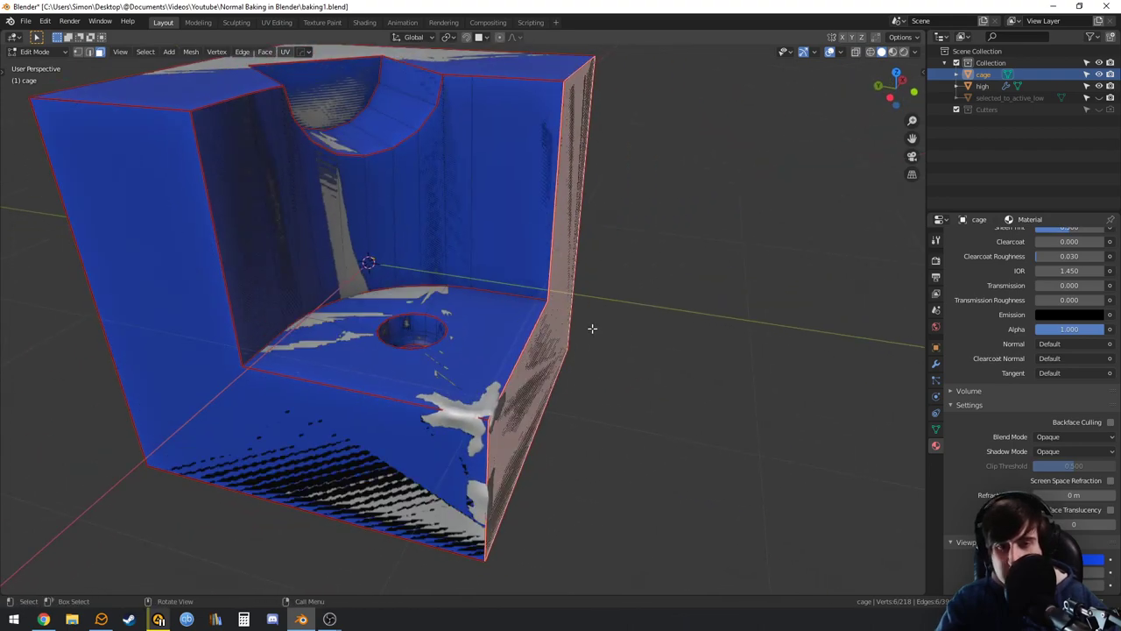
{"action": "key", "text": "g"}
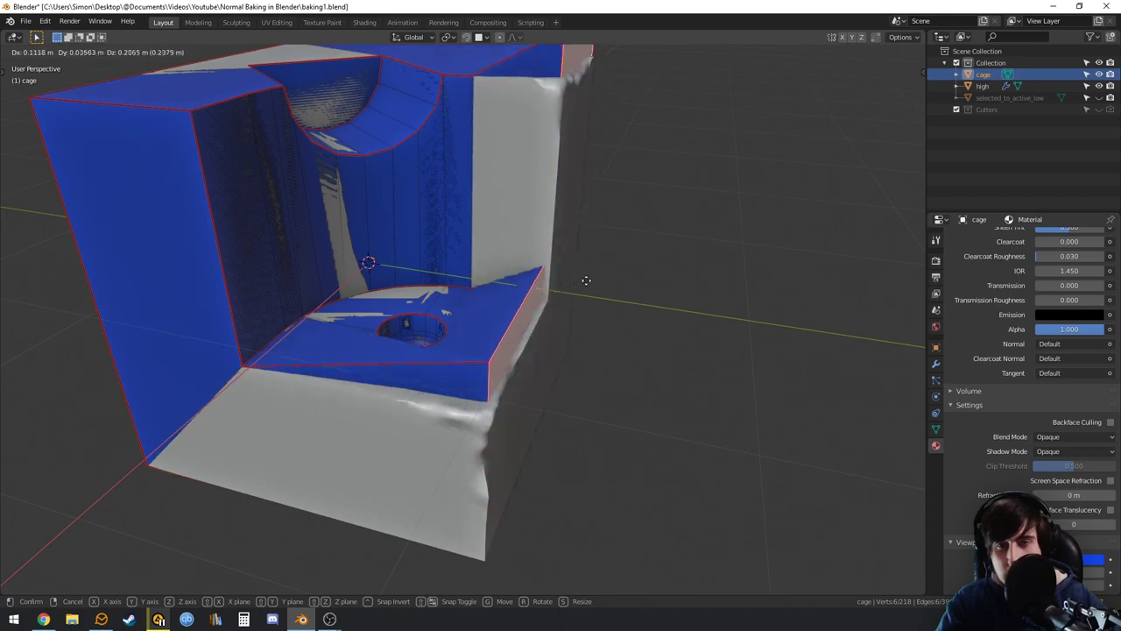
{"action": "right_click", "coordinate": [565, 303]}
{"action": "middle_click_drag", "start_coordinate": [454, 141], "coordinate": [450, 192]}
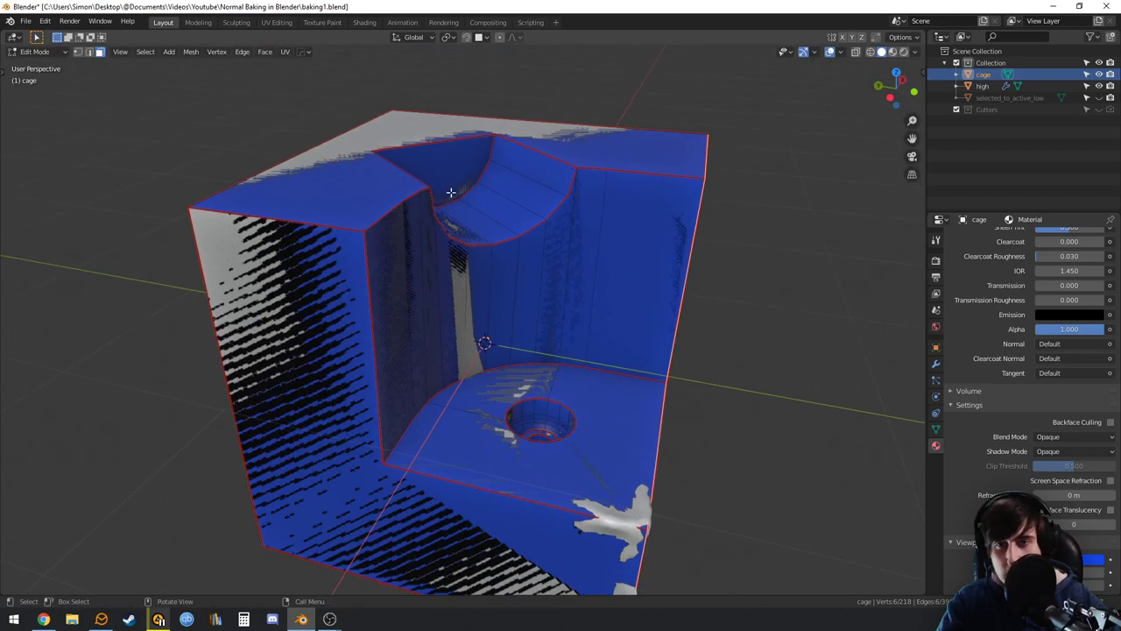
{"action": "middle_click_drag", "start_coordinate": [695, 280], "coordinate": [648, 252]}
{"action": "scroll", "coordinate": [620, 250], "scroll_direction": "up", "scroll_amount": 1}
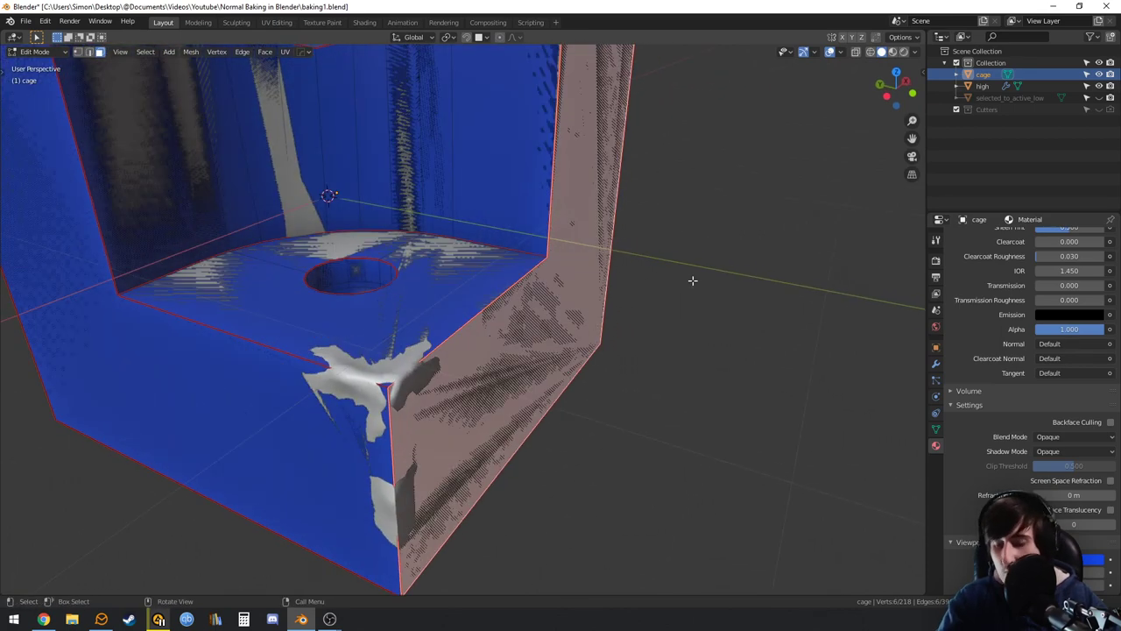
Try Shrink/Fatten on the cage's lower ledge face around the hole
{"action": "key", "text": "alt+s"}
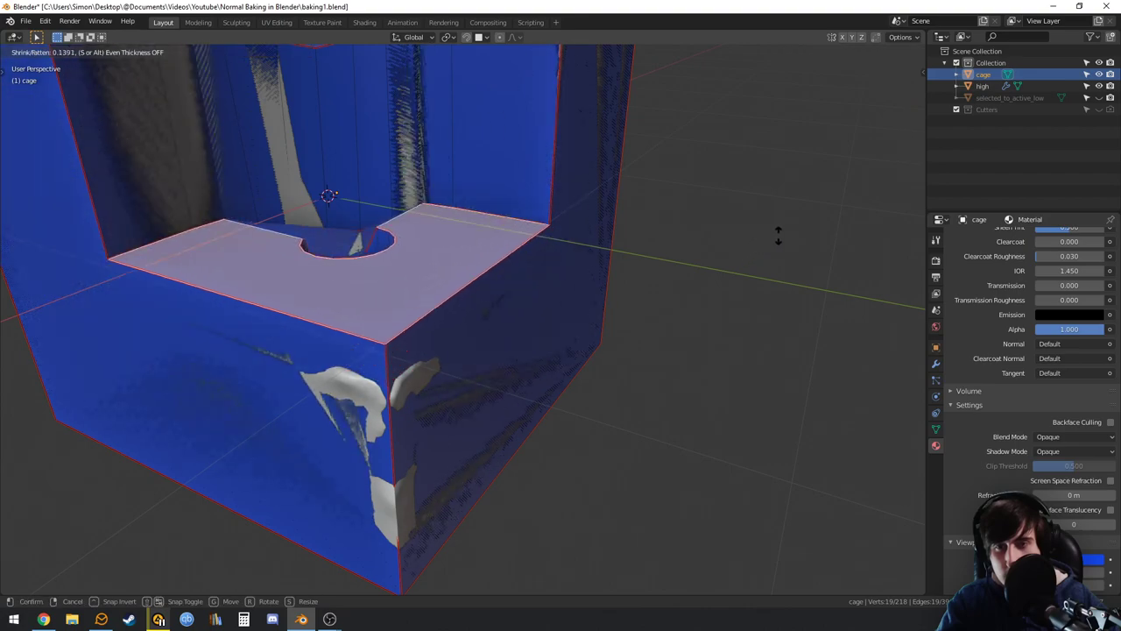
{"action": "right_click", "coordinate": [760, 233]}
{"action": "scroll", "coordinate": [712, 245], "scroll_direction": "down", "scroll_amount": 4}
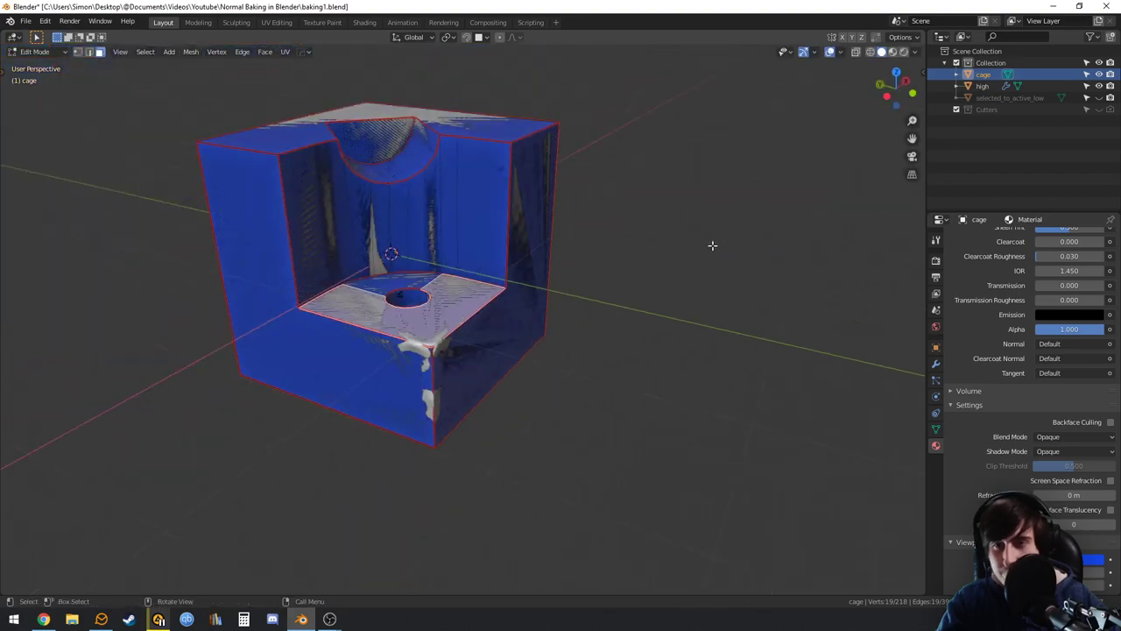
{"action": "middle_click_drag", "start_coordinate": [712, 245], "coordinate": [720, 301]}
{"action": "scroll", "coordinate": [720, 300], "scroll_direction": "up", "scroll_amount": 3}
{"action": "key", "text": "Tab"}
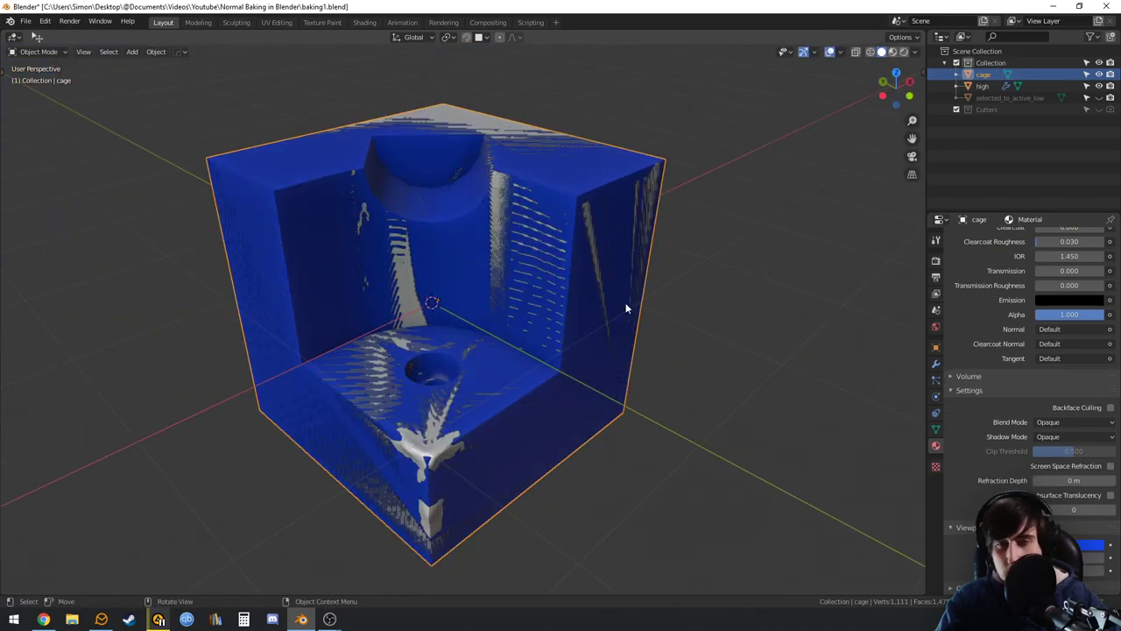
Select the whole cage mesh in Edit Mode and inflate it outward about 0.018 m with Shrink/Fatten
{"action": "scroll", "coordinate": [622, 301], "scroll_direction": "up", "scroll_amount": 1}
{"action": "mouse_move", "coordinate": [609, 301]}
{"action": "middle_mouse_down", "text": "shift"}
{"action": "mouse_move", "coordinate": [646, 283]}
{"action": "mouse_move", "coordinate": [484, 364]}
{"action": "middle_mouse_up", "text": "shift"}
{"action": "scroll", "coordinate": [618, 297], "scroll_direction": "down", "scroll_amount": 1}
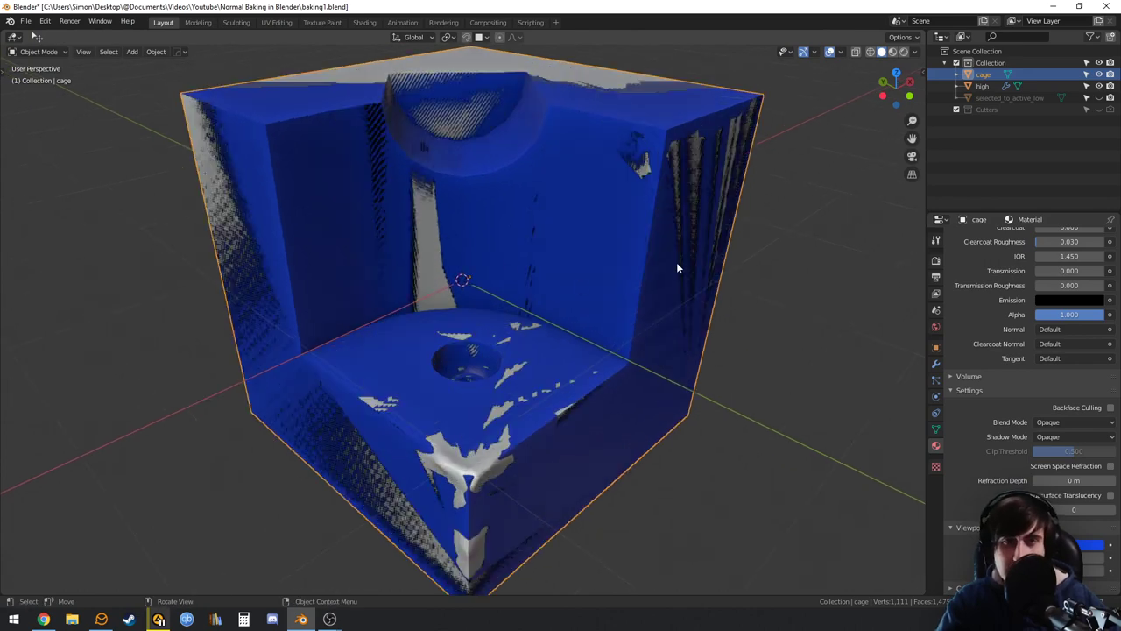
{"action": "key", "text": "Tab"}
{"action": "key", "text": "a"}
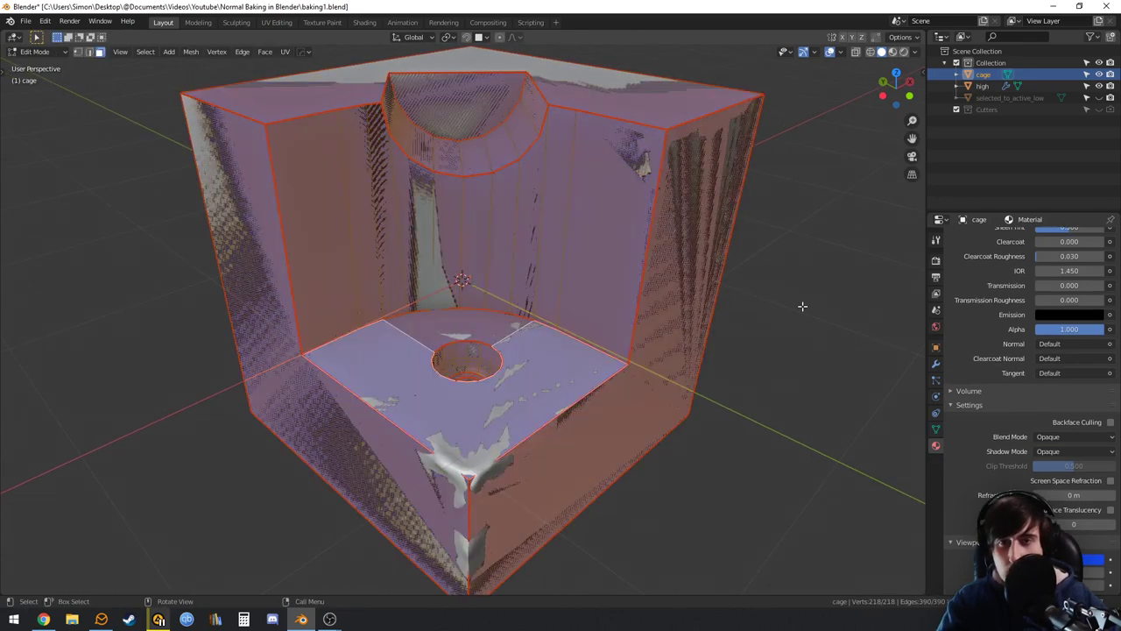
{"action": "key", "text": "alt+s"}
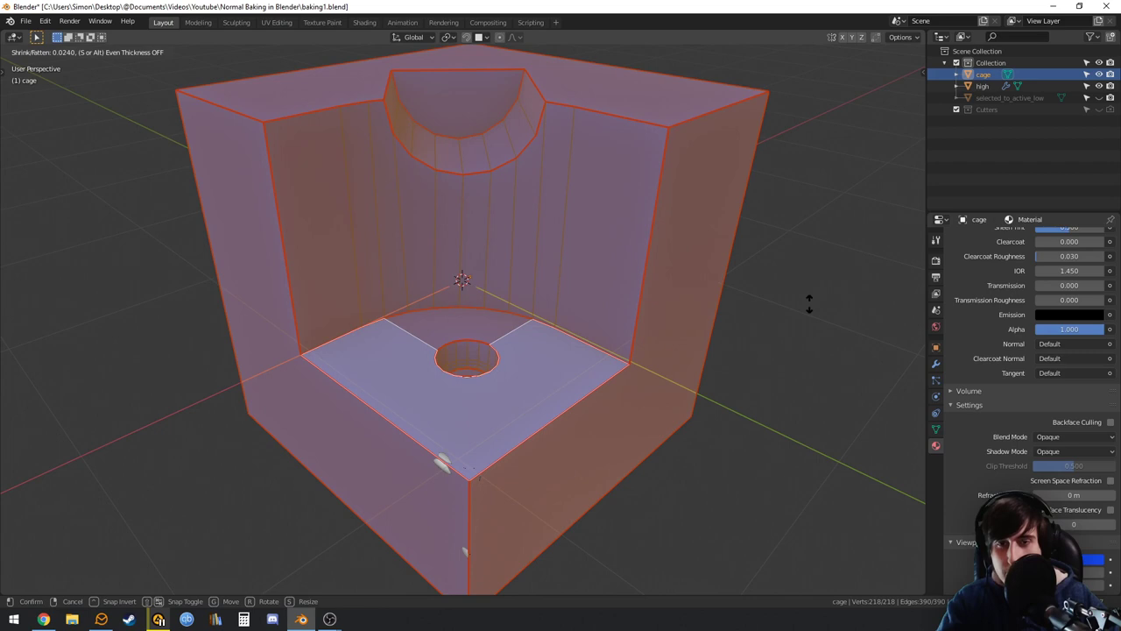
{"action": "left_click", "coordinate": [808, 302]}
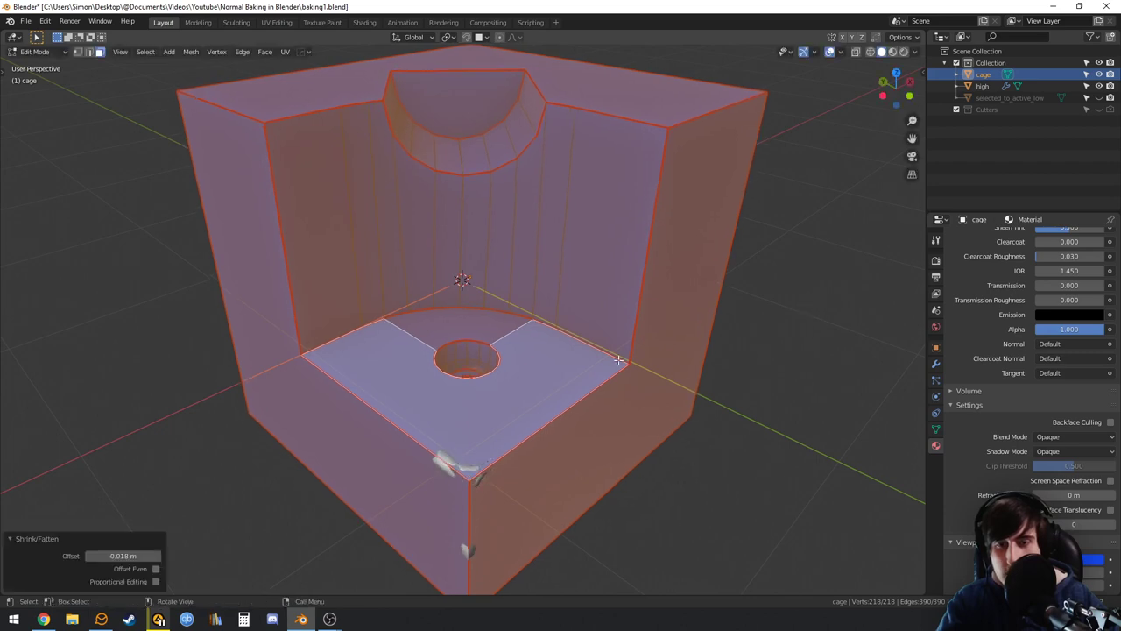
Push the three edges meeting at the cage's lower front corner outward with Shrink/Fatten to enclose high, and return to Object Mode
{"action": "middle_click_drag", "start_coordinate": [808, 302], "coordinate": [598, 266]}
{"action": "scroll", "coordinate": [598, 265], "scroll_direction": "up", "scroll_amount": 4}
{"action": "left_click", "coordinate": [626, 285]}
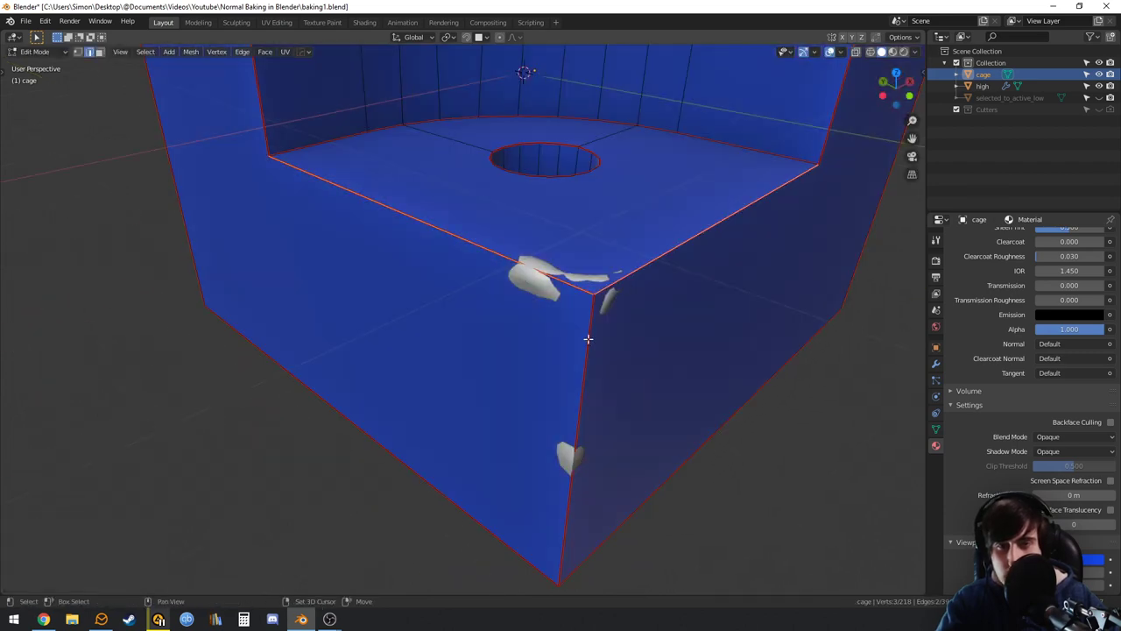
{"action": "key", "text": "alt+s"}
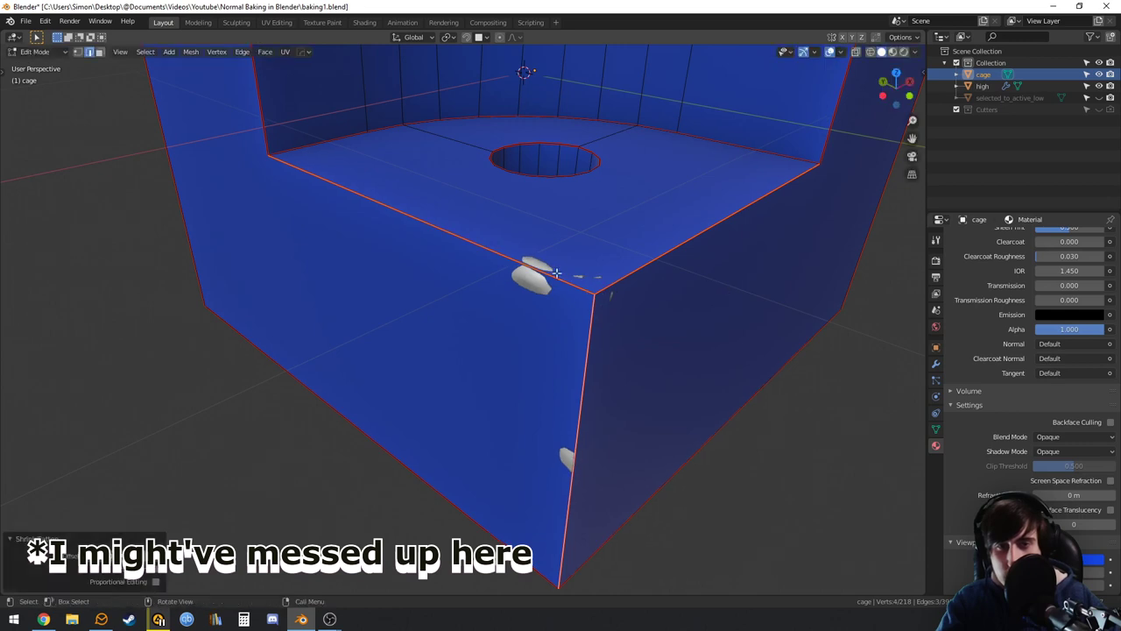
{"action": "left_click", "coordinate": [665, 253]}
{"action": "key", "text": "Tab"}
{"action": "middle_click_drag", "start_coordinate": [663, 260], "coordinate": [838, 226]}
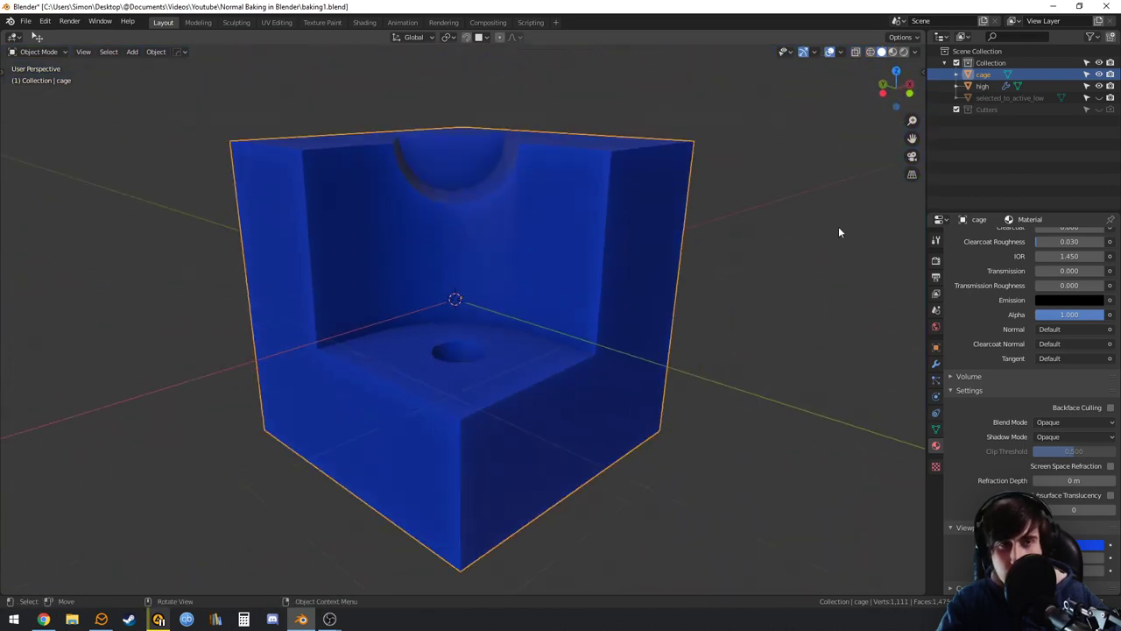
Unhide and select selected_to_active_low, and set the scene's render engine to Cycles
{"action": "left_click", "coordinate": [1109, 98]}
{"action": "left_click", "coordinate": [1007, 97]}
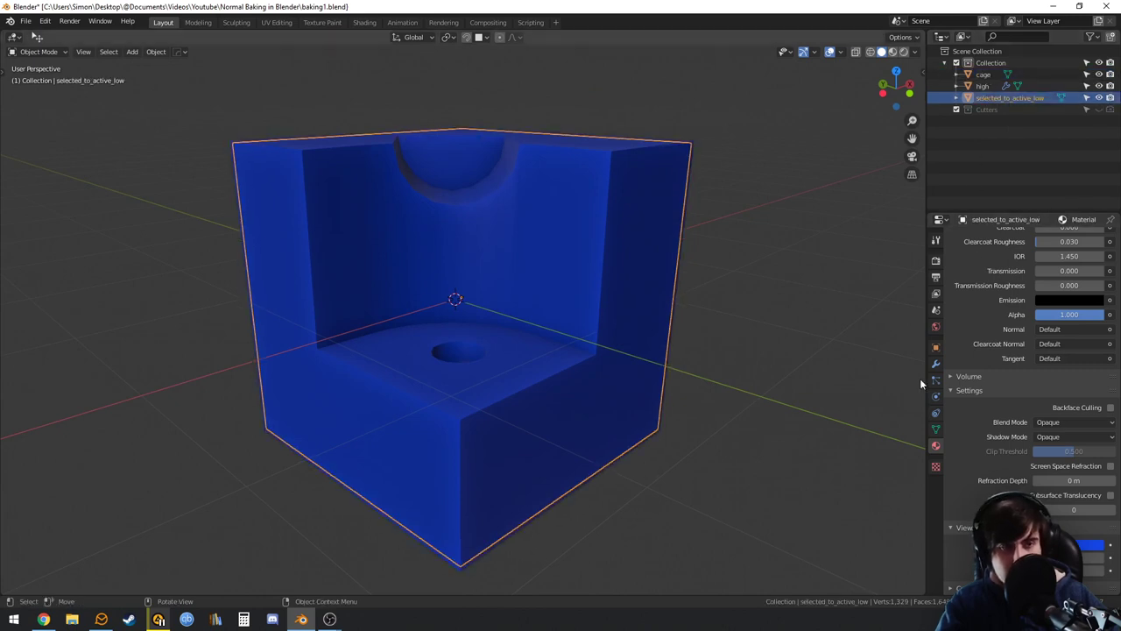
{"action": "left_click", "coordinate": [935, 260]}
{"action": "scroll", "coordinate": [917, 236], "scroll_direction": "up", "scroll_amount": 2}
{"action": "left_click", "coordinate": [1055, 237]}
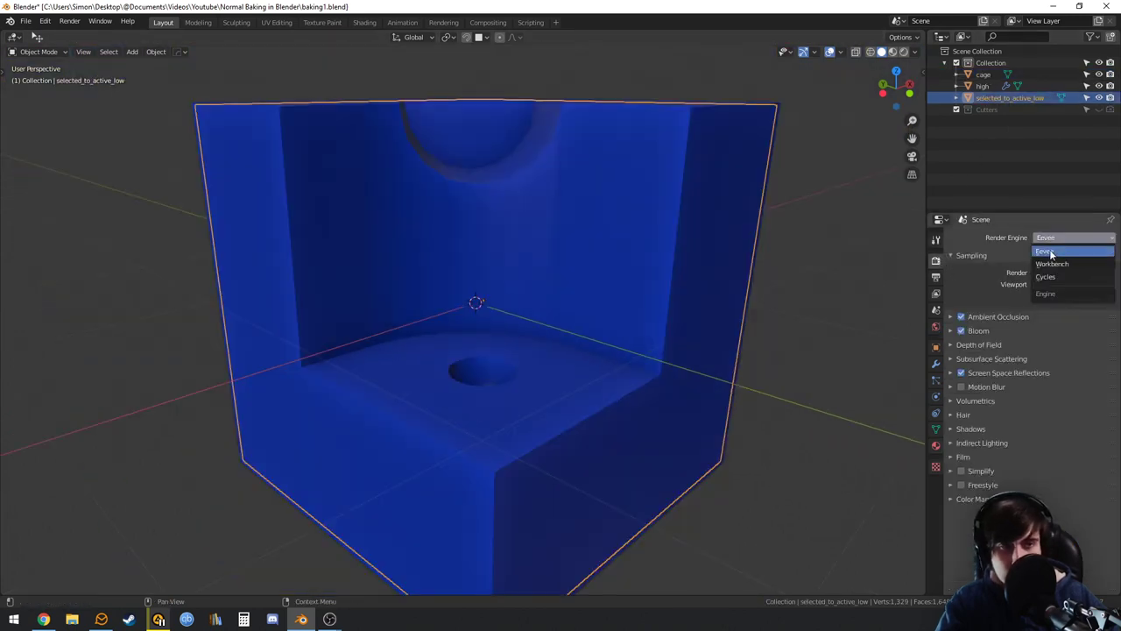
{"action": "left_click", "coordinate": [1058, 277]}
Create a material named bevel_high on the high object in the Shading workspace and set its base color to dark grey
{"action": "left_click", "coordinate": [998, 85]}
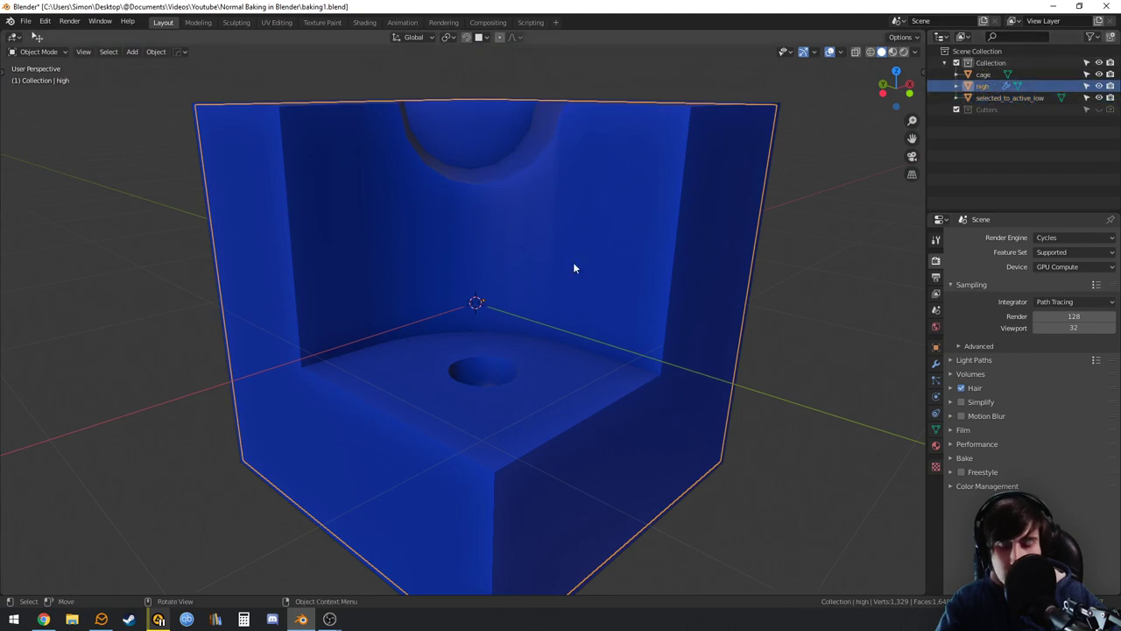
{"action": "middle_click_drag", "start_coordinate": [585, 269], "coordinate": [585, 306]}
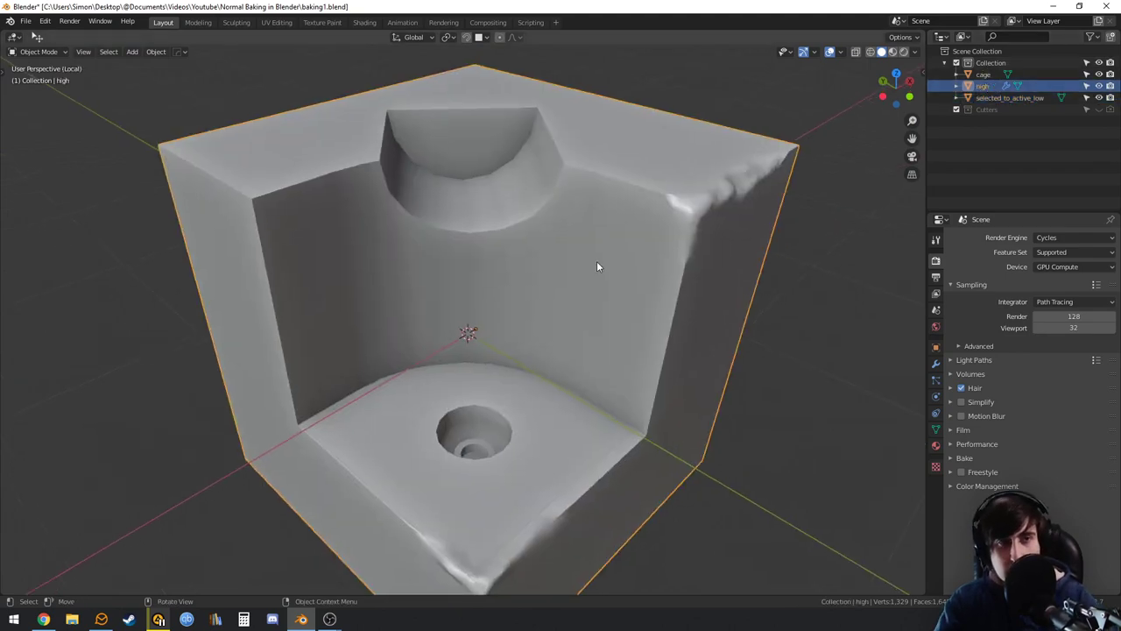
{"action": "left_click", "coordinate": [364, 22]}
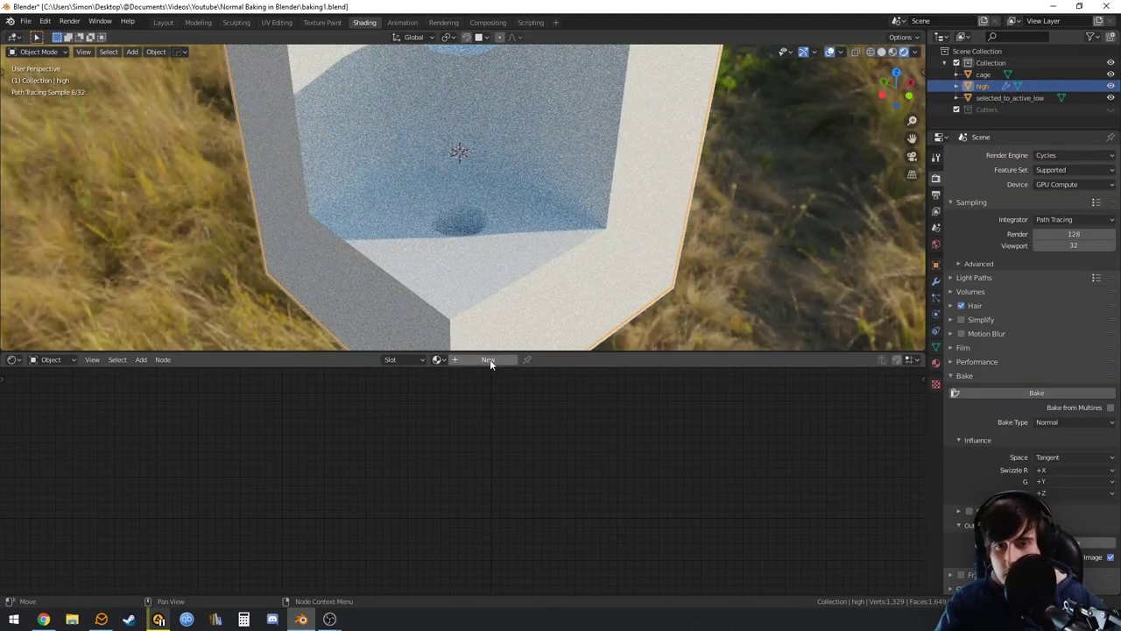
{"action": "left_click", "coordinate": [488, 359]}
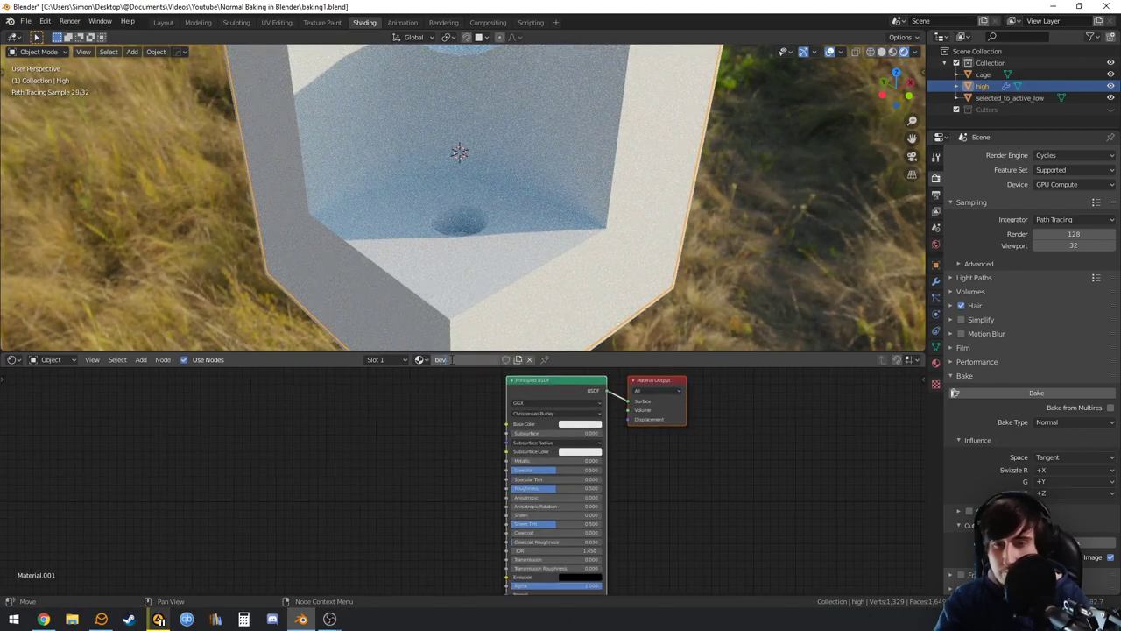
{"action": "key", "text": "Return"}
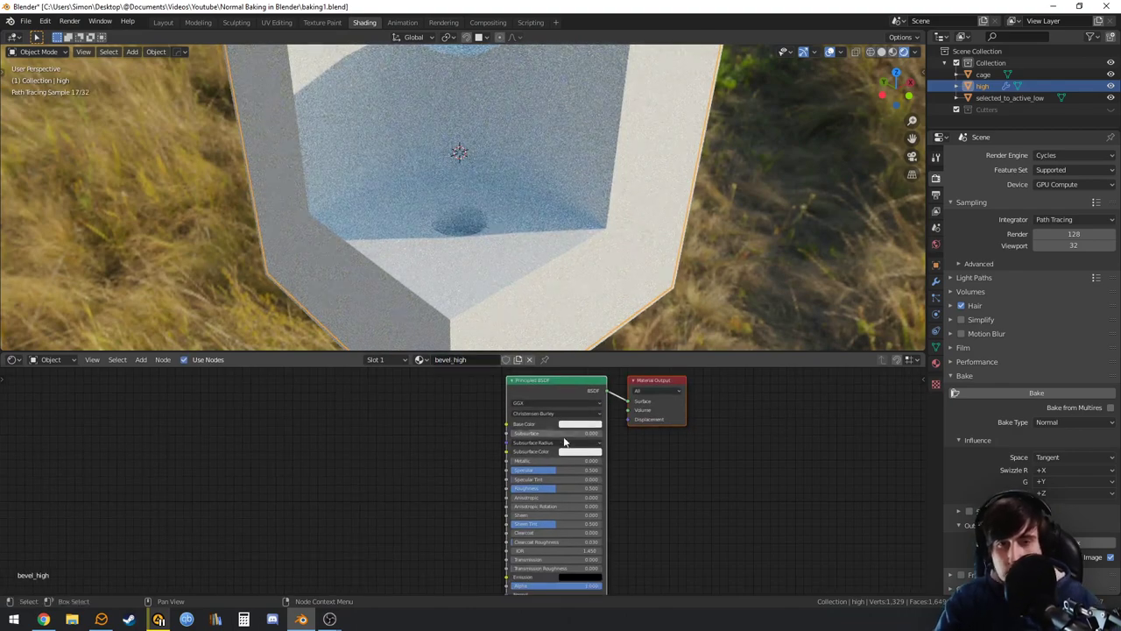
{"action": "left_click", "coordinate": [578, 424]}
{"action": "mouse_move", "coordinate": [631, 349]}
{"action": "left_mouse_down"}
{"action": "mouse_move", "coordinate": [634, 357]}
{"action": "mouse_move", "coordinate": [631, 334]}
{"action": "mouse_move", "coordinate": [632, 353]}
{"action": "left_mouse_up"}
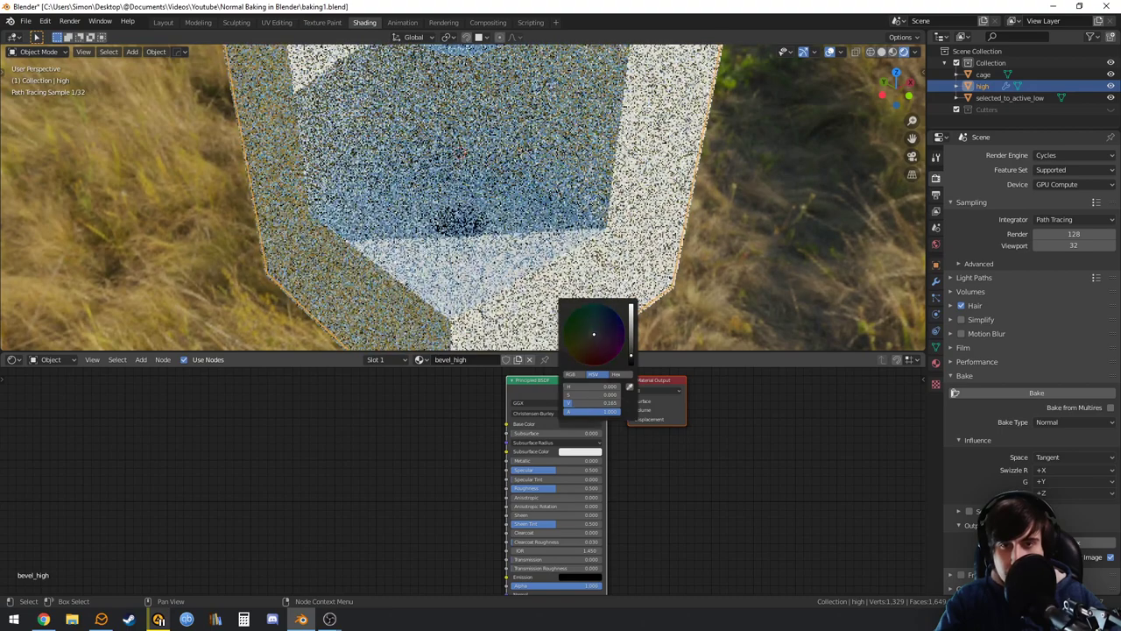
Hide the cage and selected_to_active_low objects and select high
{"action": "left_click", "coordinate": [1102, 97]}
{"action": "left_click", "coordinate": [1110, 75]}
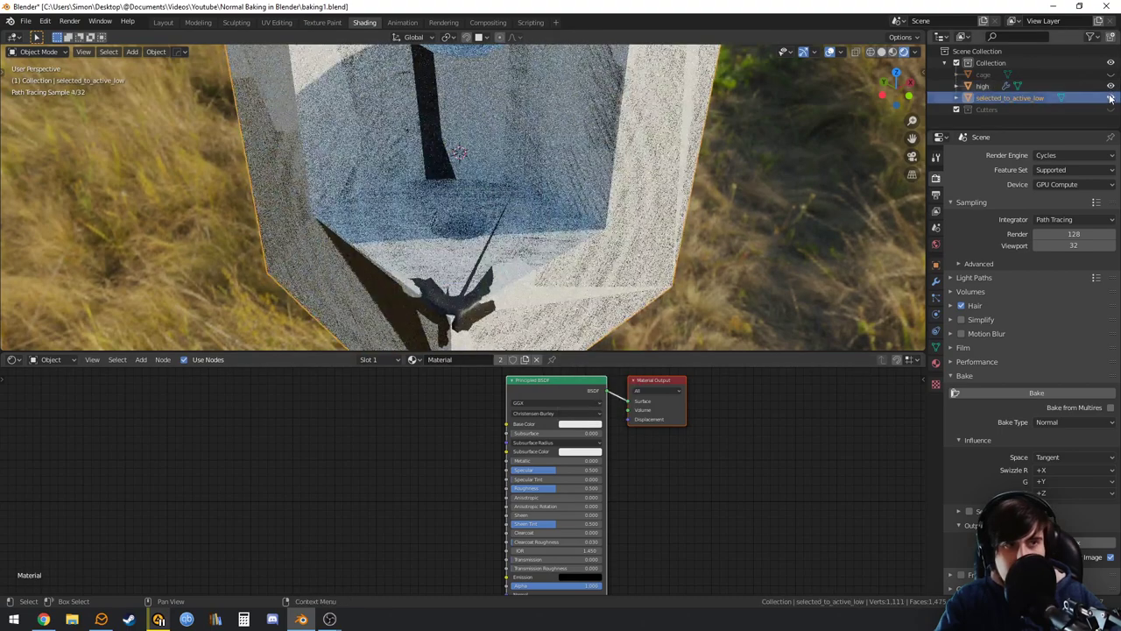
{"action": "left_click", "coordinate": [1109, 97]}
{"action": "left_click", "coordinate": [1042, 86]}
Add a Bevel node with 16 samples to bevel_high and connect it to the Principled BSDF's Normal input
{"action": "middle_click_drag", "start_coordinate": [418, 457], "coordinate": [481, 341]}
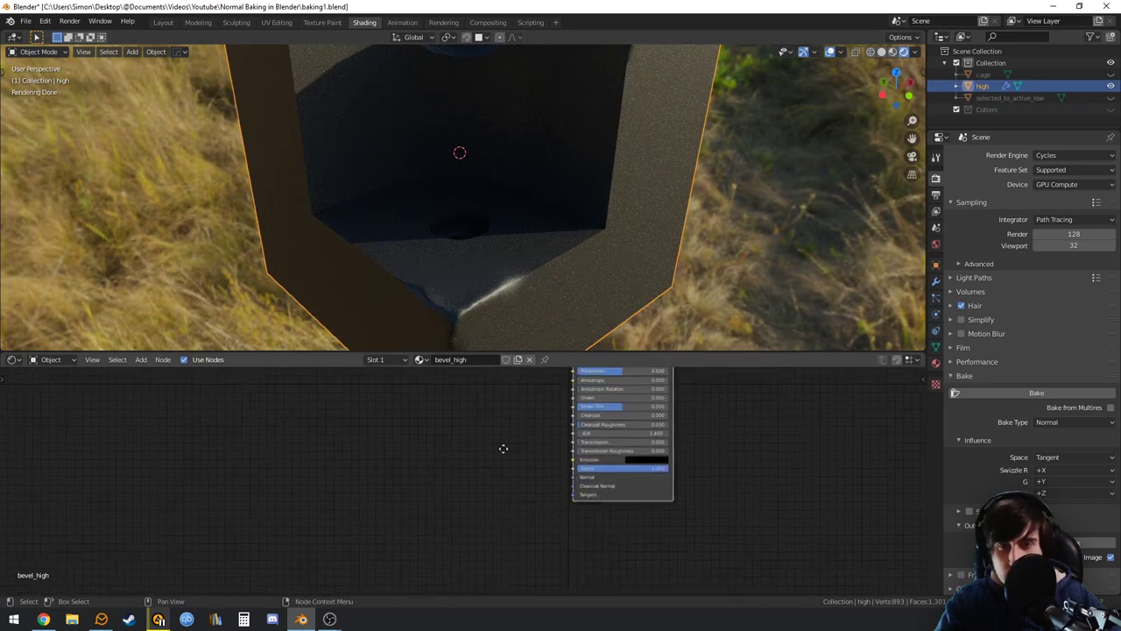
{"action": "scroll", "coordinate": [458, 453], "scroll_direction": "up", "scroll_amount": 4}
{"action": "key", "text": "shift+a"}
{"action": "type", "text": "bevel"}
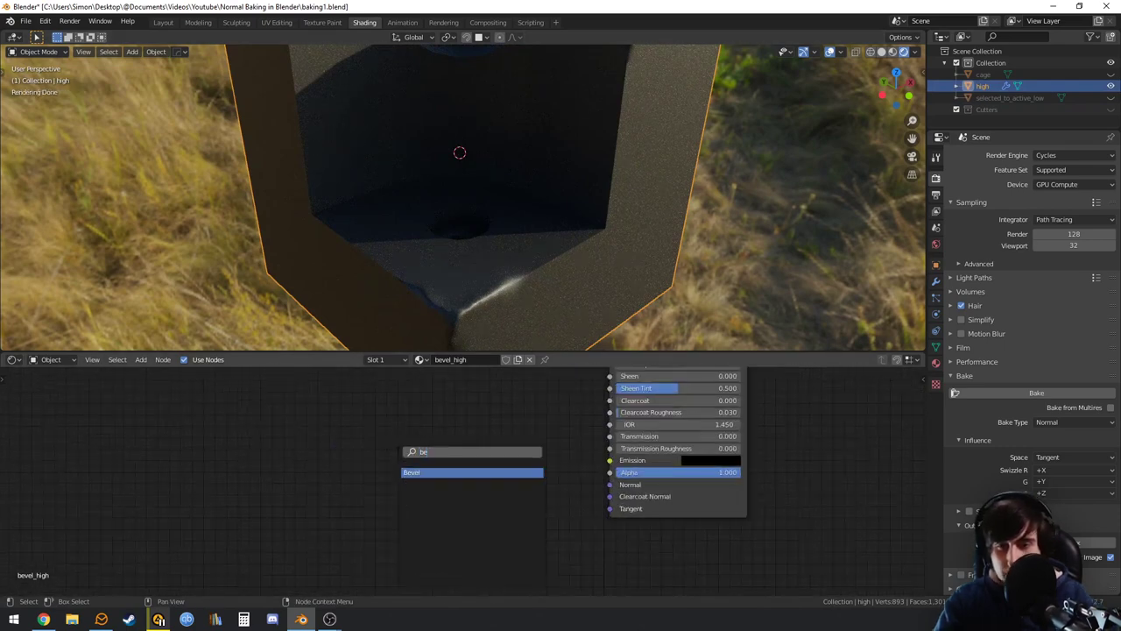
{"action": "key", "text": "Return"}
{"action": "left_click", "coordinate": [397, 452]}
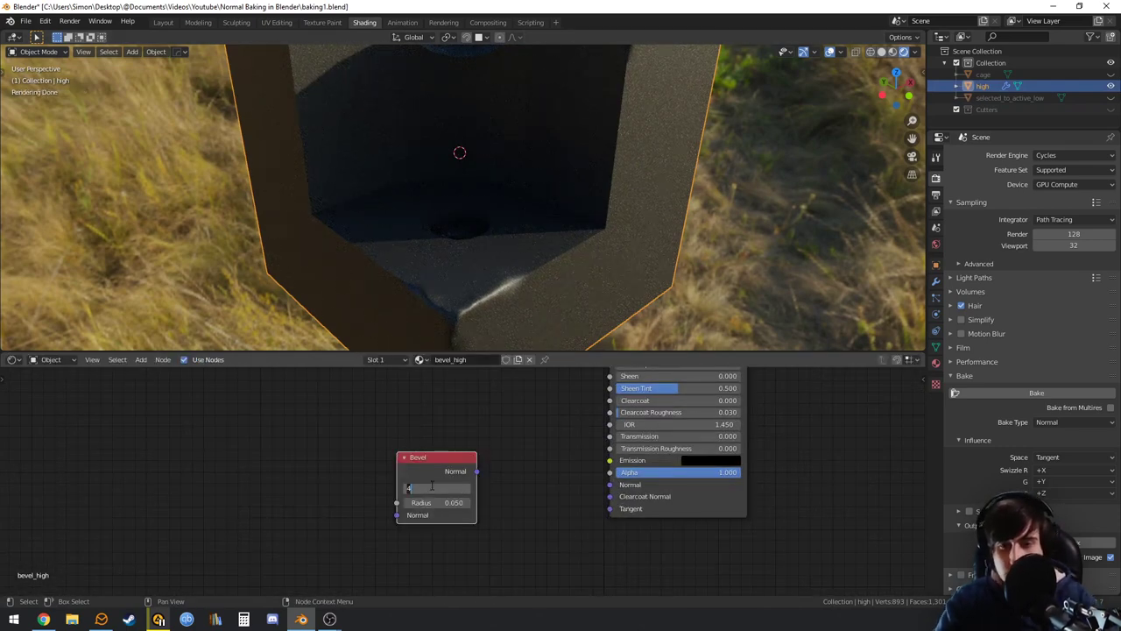
{"action": "left_click_drag", "start_coordinate": [613, 496], "coordinate": [610, 484]}
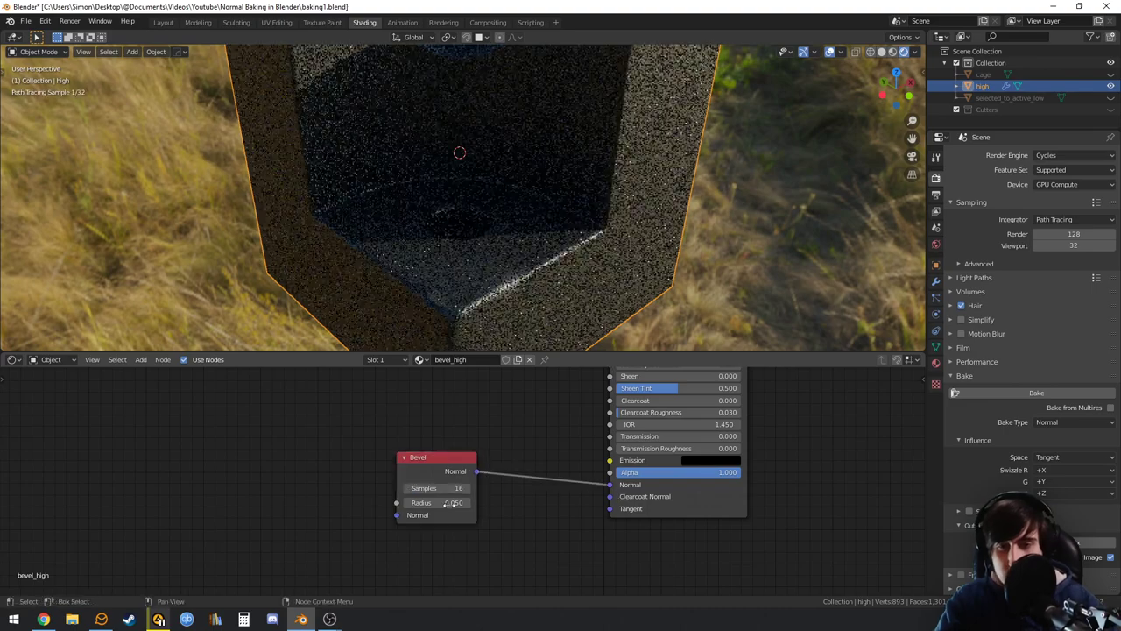
Set the Bevel node's radius to 0.03 and inspect the rounded edges on high
{"action": "left_click", "coordinate": [443, 502]}
{"action": "type", "text": ".03"}
{"action": "key", "text": "Return"}
{"action": "middle_click_drag", "start_coordinate": [618, 240], "coordinate": [521, 268]}
{"action": "scroll", "coordinate": [585, 155], "scroll_direction": "up", "scroll_amount": 3}
{"action": "middle_click_drag", "start_coordinate": [585, 158], "coordinate": [431, 152], "text": "shift"}
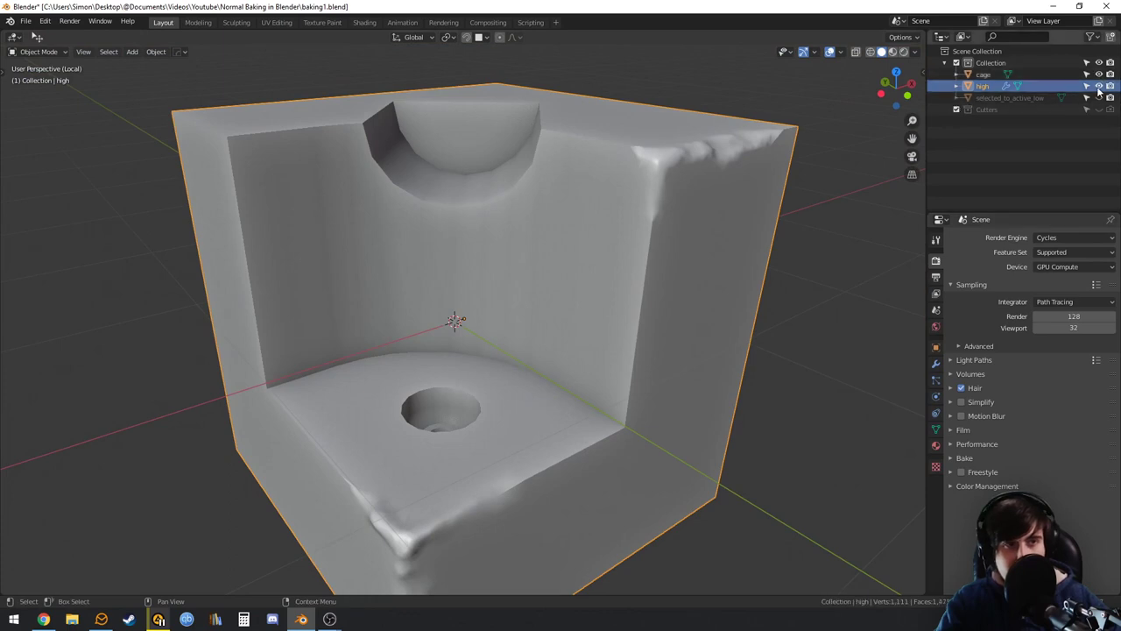
With selected_to_active_low selected, set up Selected to Active baking with Cage enabled and cage as the cage object
{"action": "left_click", "coordinate": [1010, 98]}
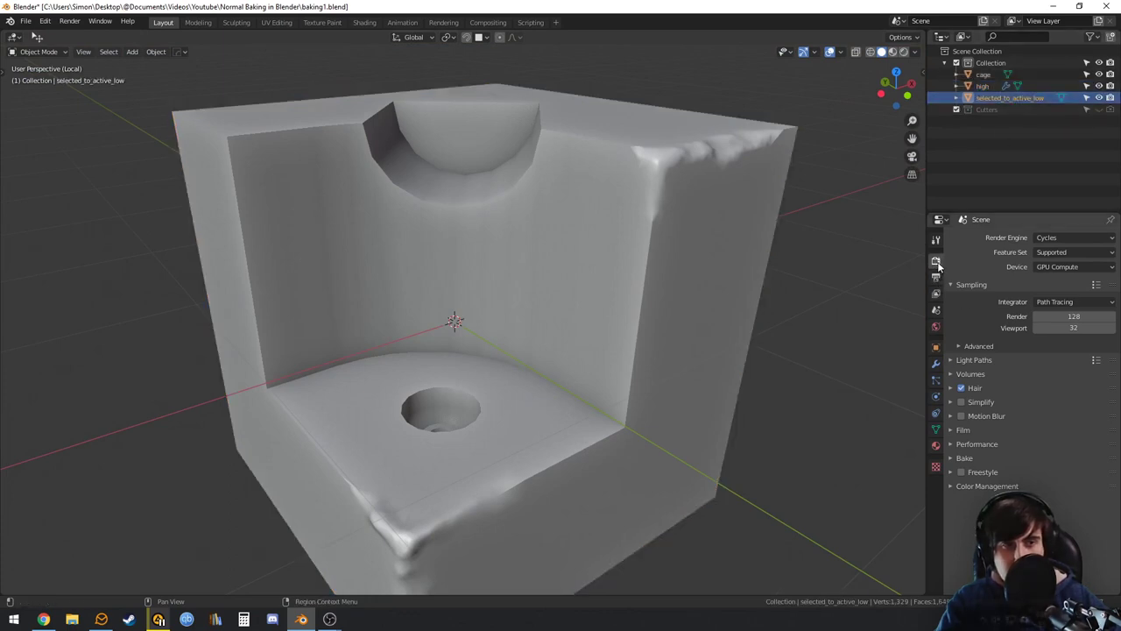
{"action": "left_click", "coordinate": [961, 458]}
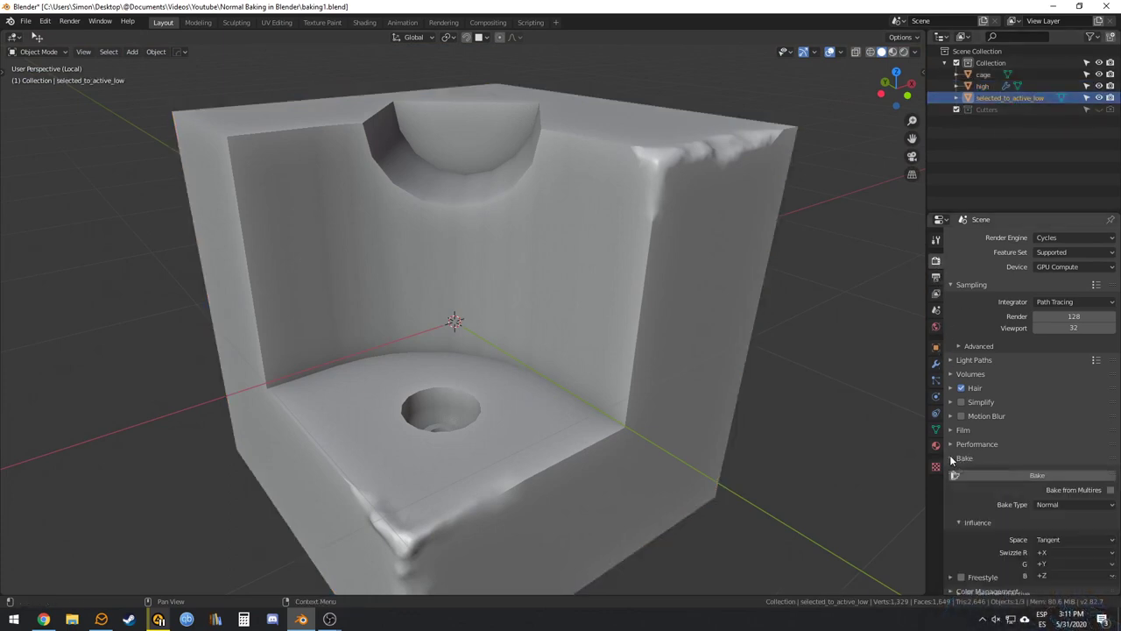
{"action": "scroll", "coordinate": [1069, 508], "scroll_direction": "down", "scroll_amount": 3}
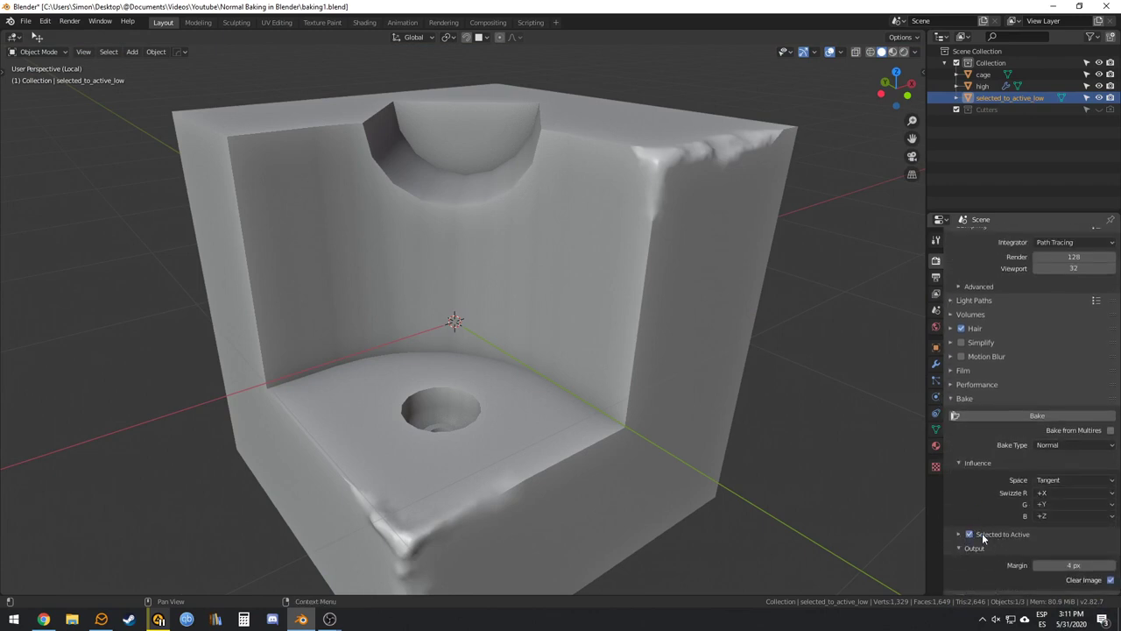
{"action": "left_click", "coordinate": [959, 534]}
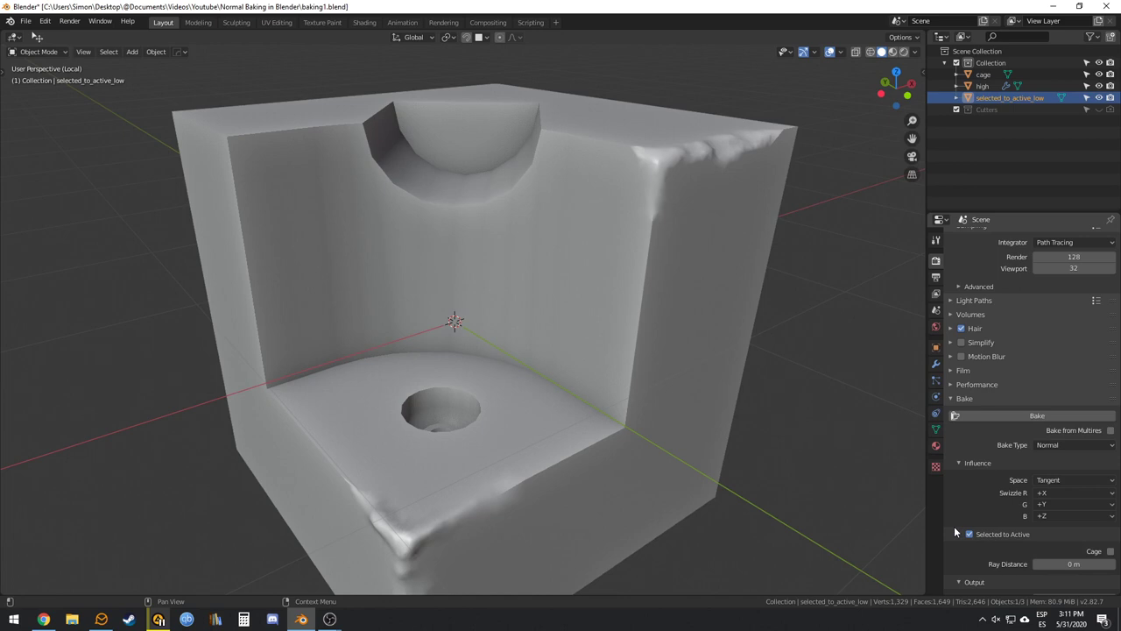
{"action": "scroll", "coordinate": [1051, 490], "scroll_direction": "down", "scroll_amount": 3}
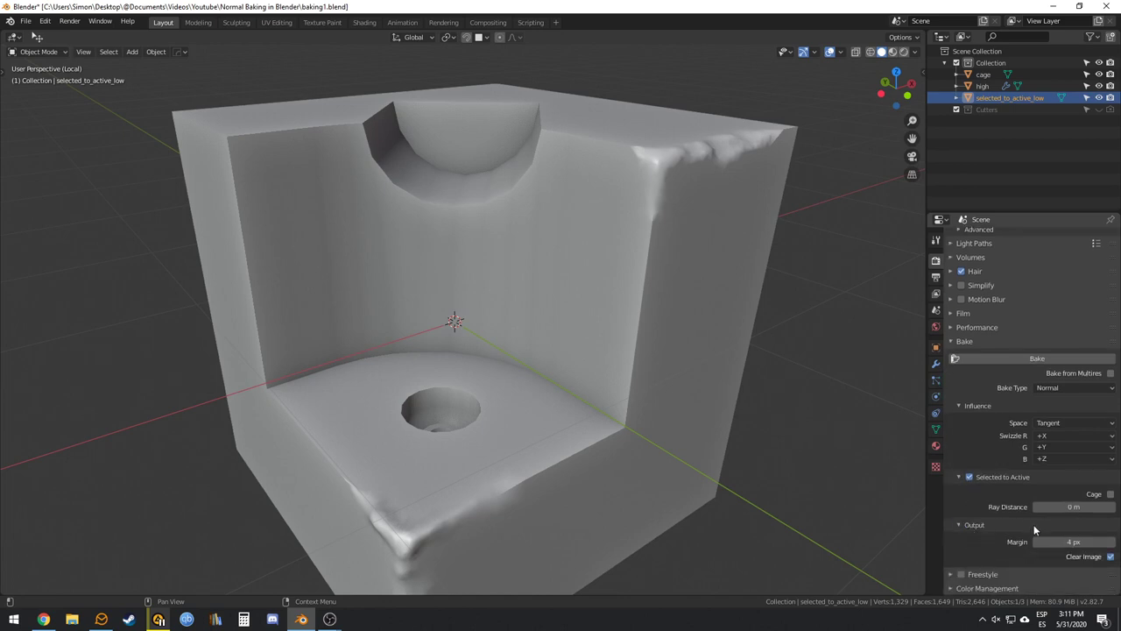
{"action": "left_click", "coordinate": [1110, 495]}
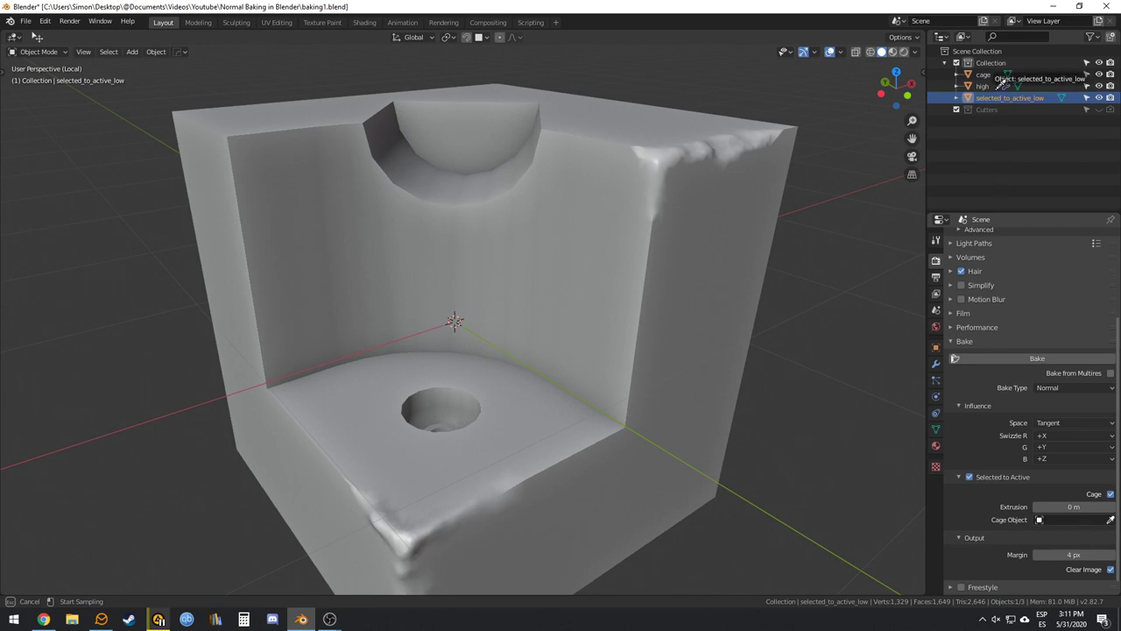
{"action": "left_click_drag", "start_coordinate": [998, 68], "coordinate": [1073, 519]}
{"action": "scroll", "coordinate": [1049, 540], "scroll_direction": "down", "scroll_amount": 1}
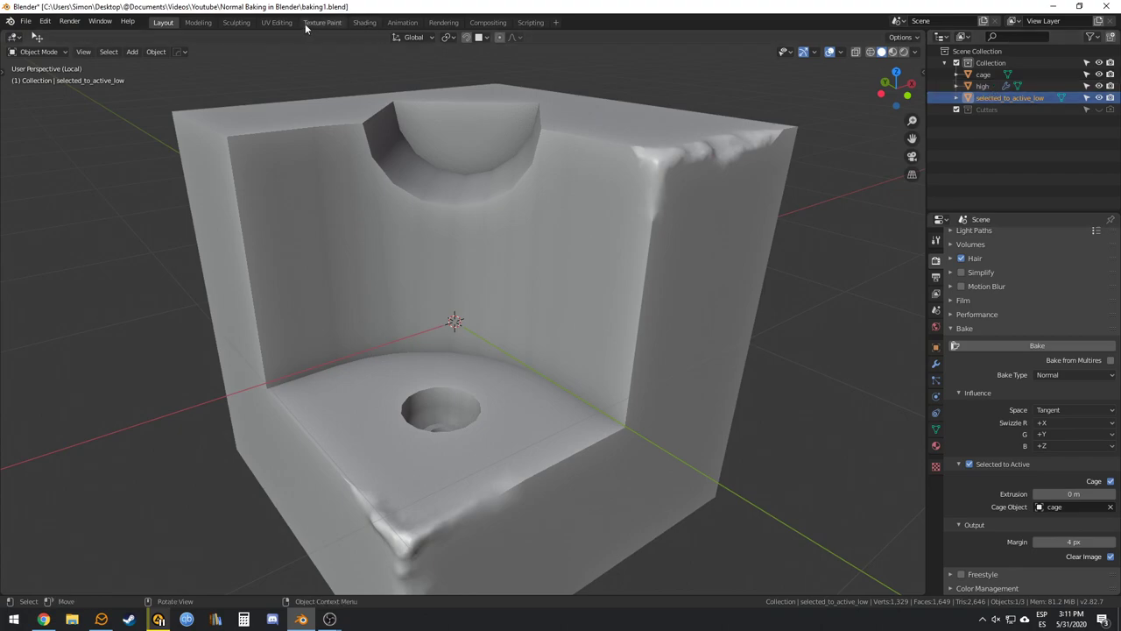
Rename the material of selected_to_active_low as low_poly and hide the other objects
{"action": "left_click", "coordinate": [354, 23]}
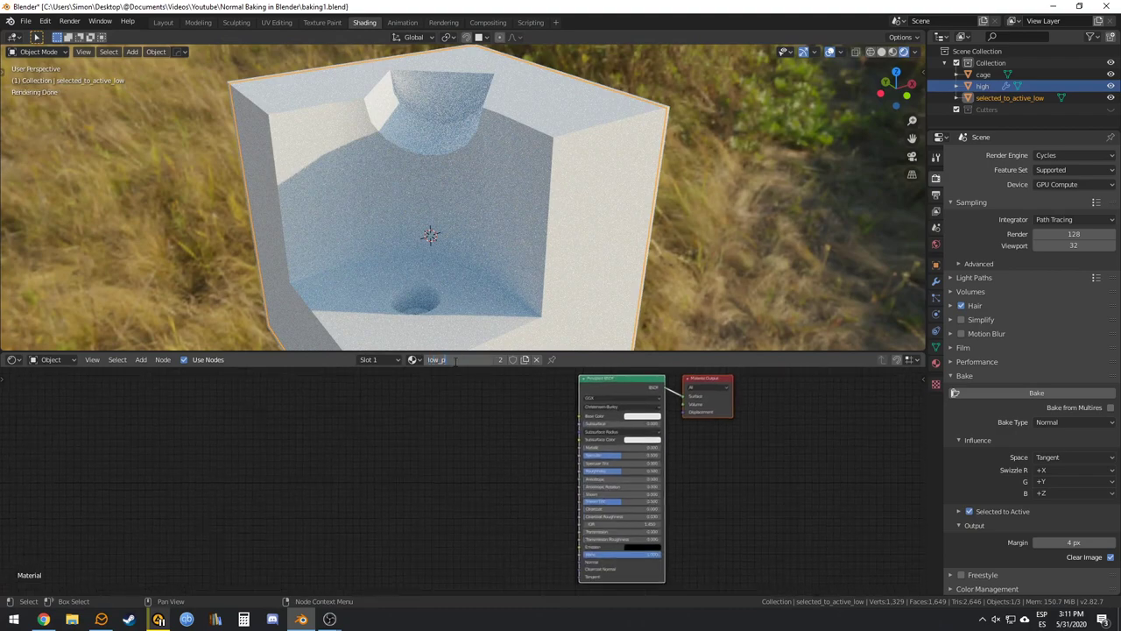
{"action": "key", "text": "Return"}
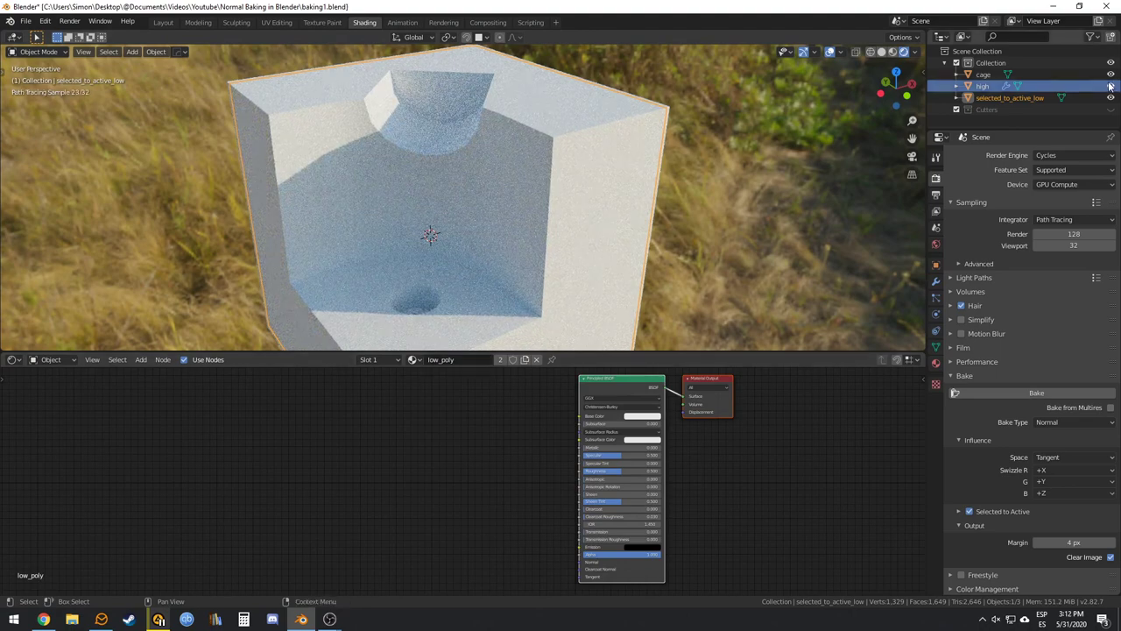
{"action": "key", "text": "shift+h"}
Add an Image Texture node to the low_poly material beside the Principled BSDF
{"action": "middle_click_drag", "start_coordinate": [428, 456], "coordinate": [477, 438]}
{"action": "key", "text": "shift+a"}
{"action": "left_click", "coordinate": [385, 416]}
{"action": "type", "text": "ima"}
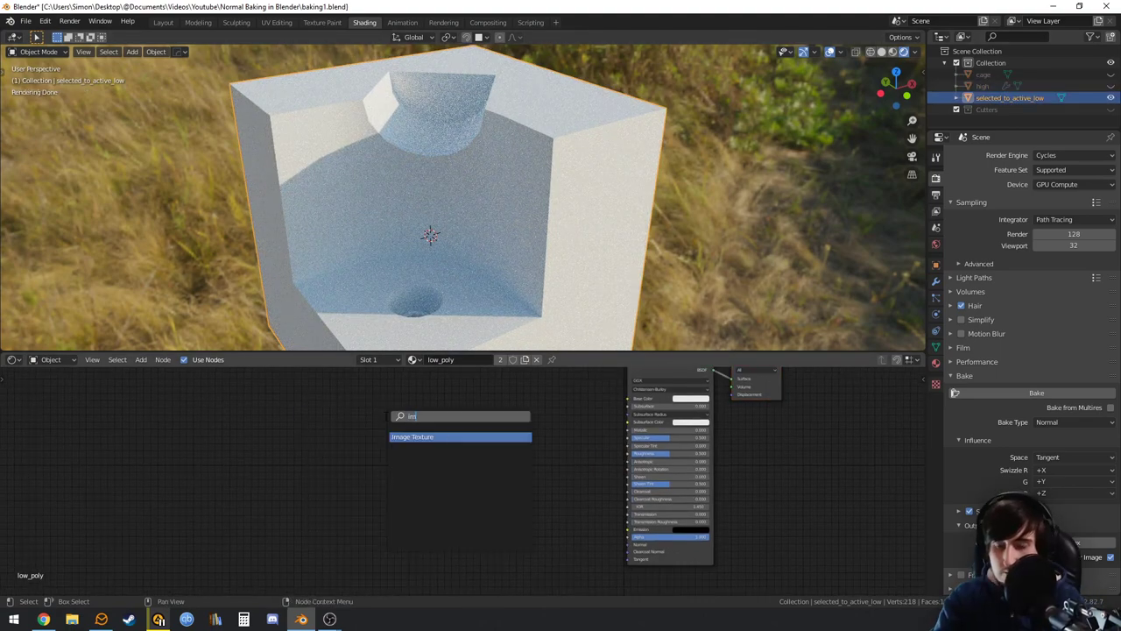
{"action": "key", "text": "Return"}
{"action": "left_click", "coordinate": [385, 416]}
{"action": "scroll", "coordinate": [386, 447], "scroll_direction": "up", "scroll_amount": 5}
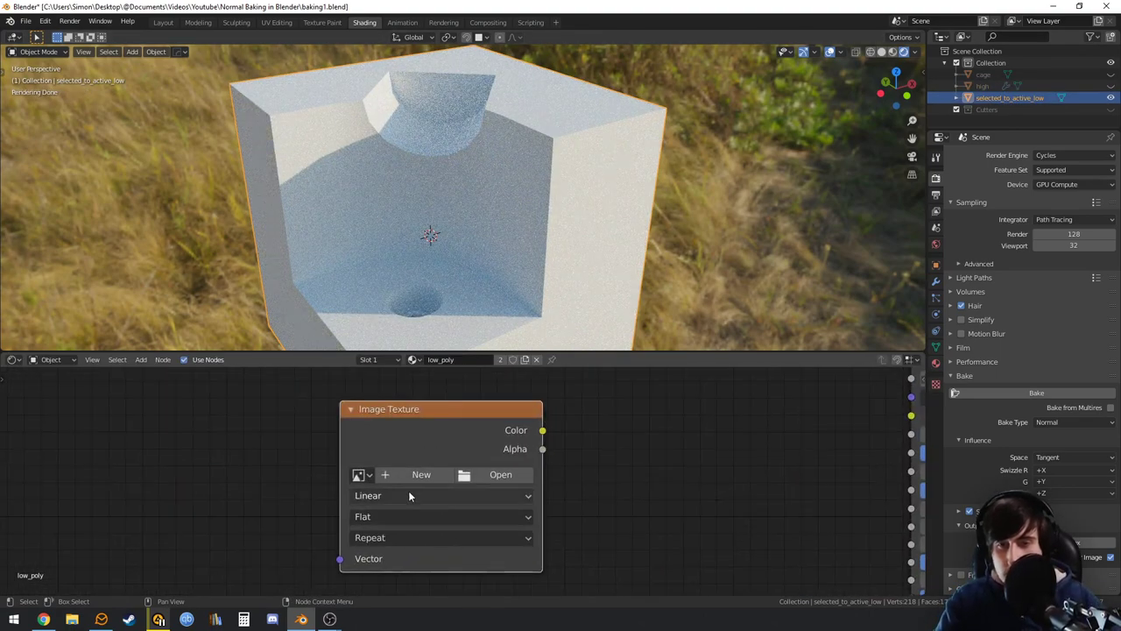
Create a 2048 x 2048 px image named normal_low without alpha in the texture node and set its color space to Non-Color
{"action": "left_click", "coordinate": [405, 478]}
{"action": "left_click", "coordinate": [429, 465]}
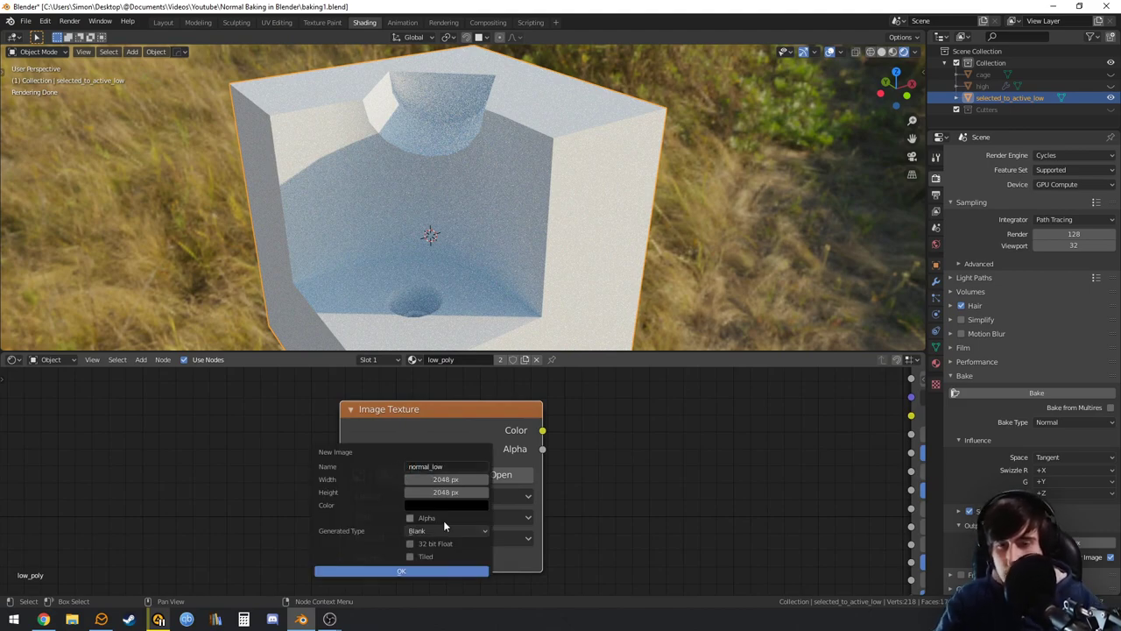
{"action": "left_click", "coordinate": [435, 571]}
{"action": "left_click", "coordinate": [497, 532]}
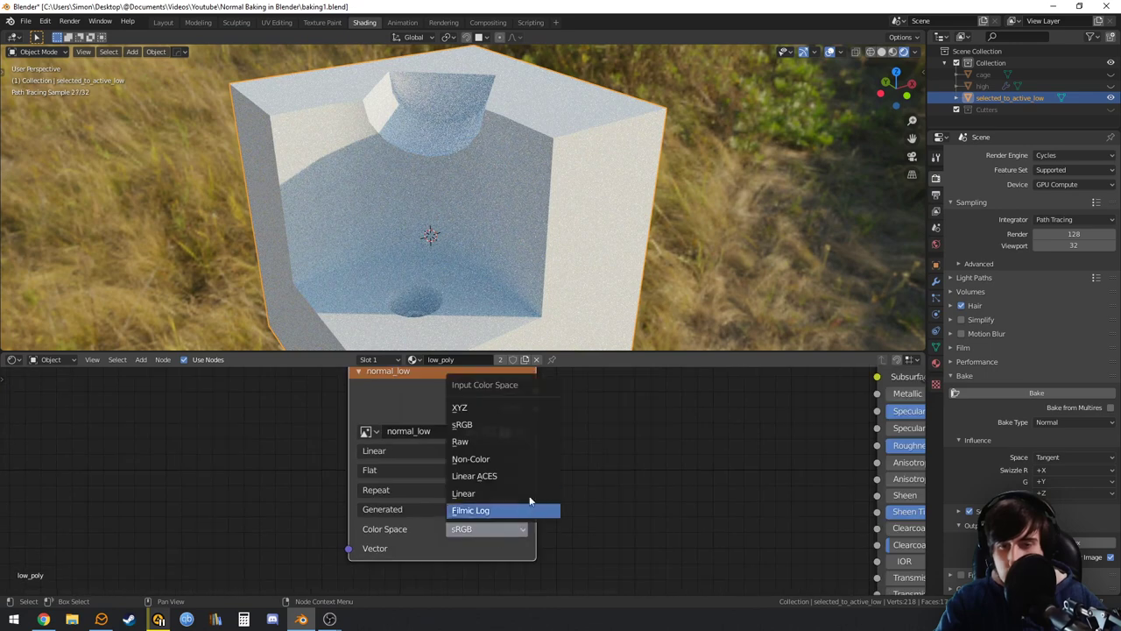
{"action": "left_click", "coordinate": [512, 465]}
{"action": "scroll", "coordinate": [560, 495], "scroll_direction": "down", "scroll_amount": 5}
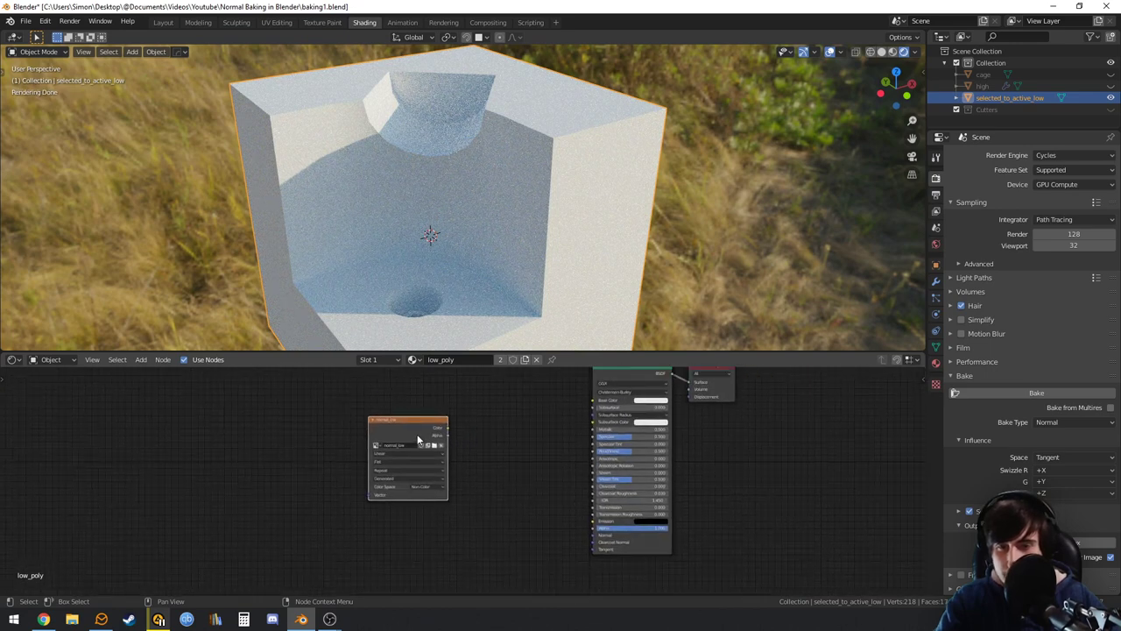
{"action": "scroll", "coordinate": [398, 463], "scroll_direction": "up", "scroll_amount": 2}
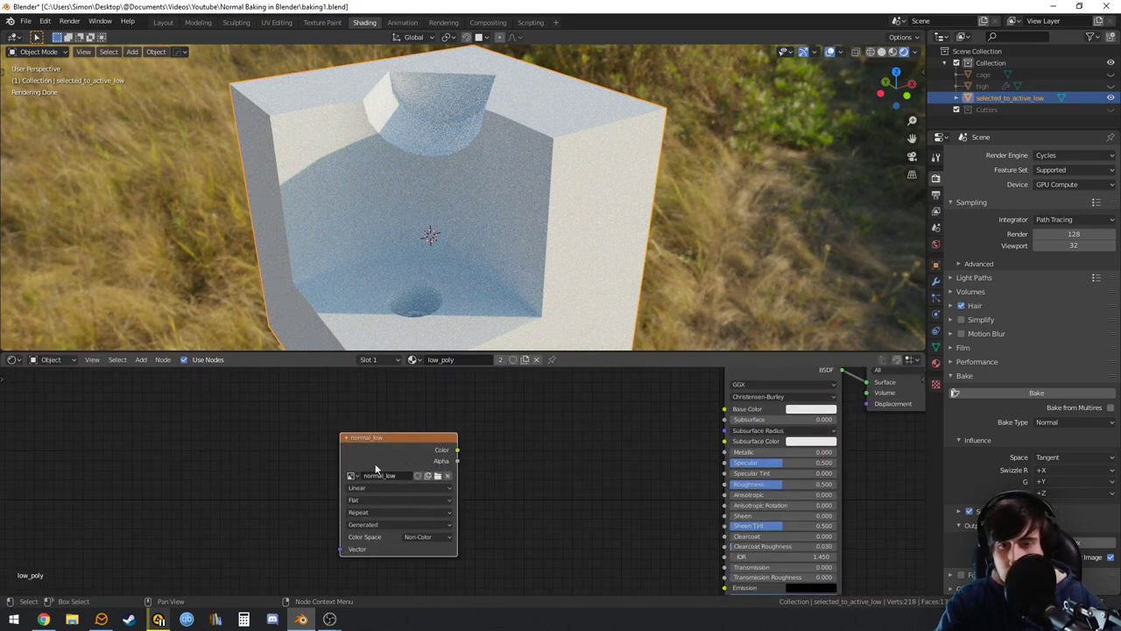
Unhide high and cage, and select high together with selected_to_active_low as the active object
{"action": "left_click", "coordinate": [1110, 86]}
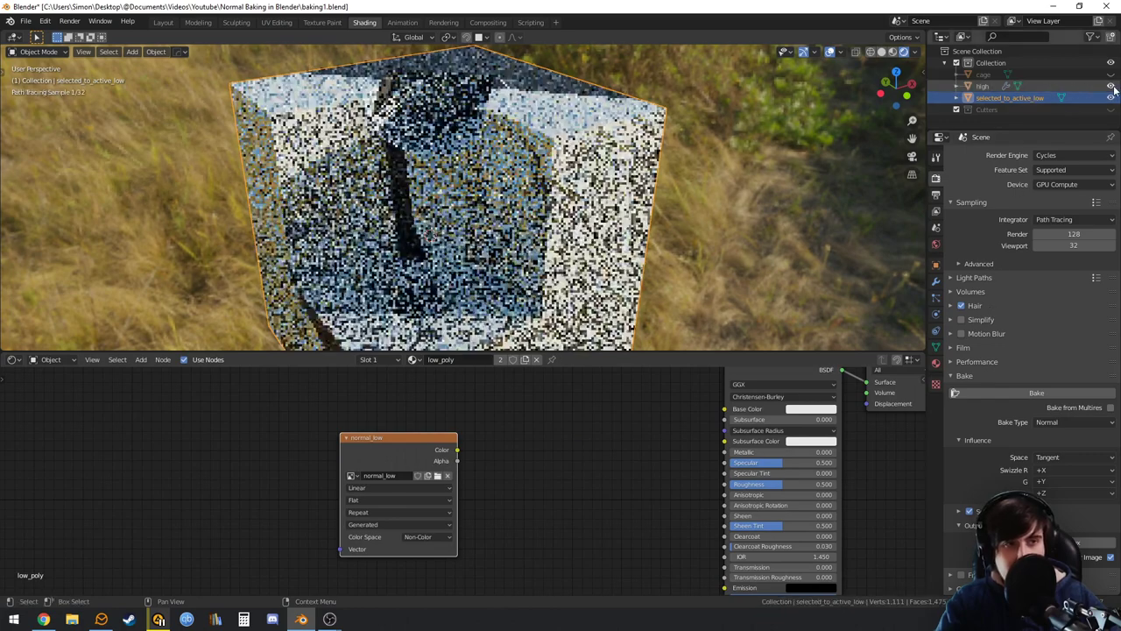
{"action": "left_click", "coordinate": [1110, 75]}
{"action": "left_click", "coordinate": [986, 85]}
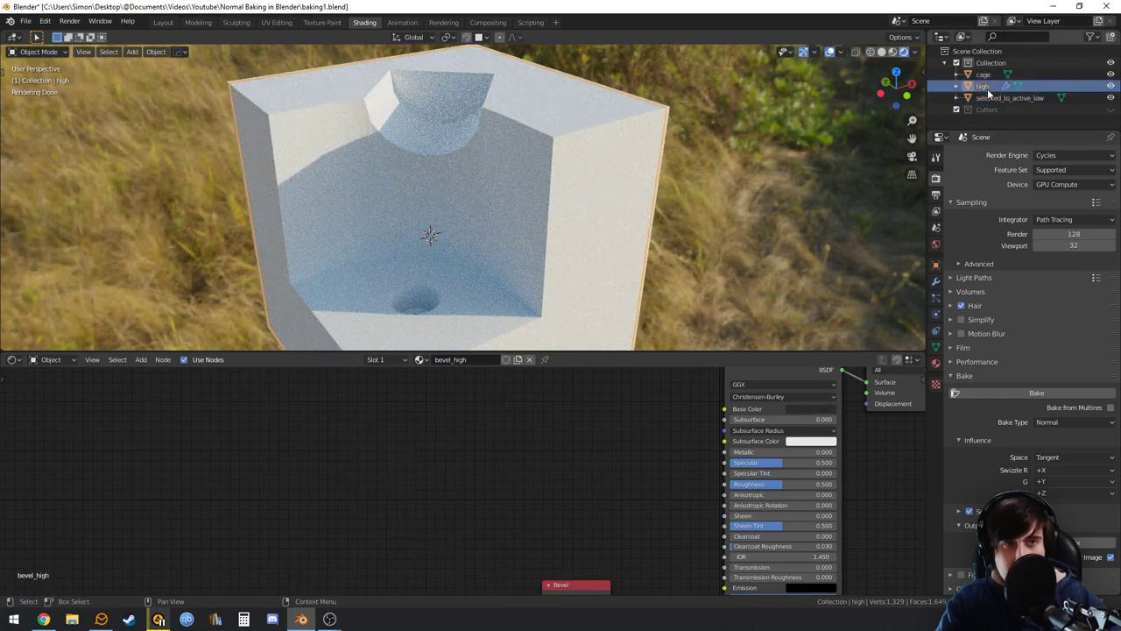
{"action": "left_click", "coordinate": [1002, 98], "text": "ctrl"}
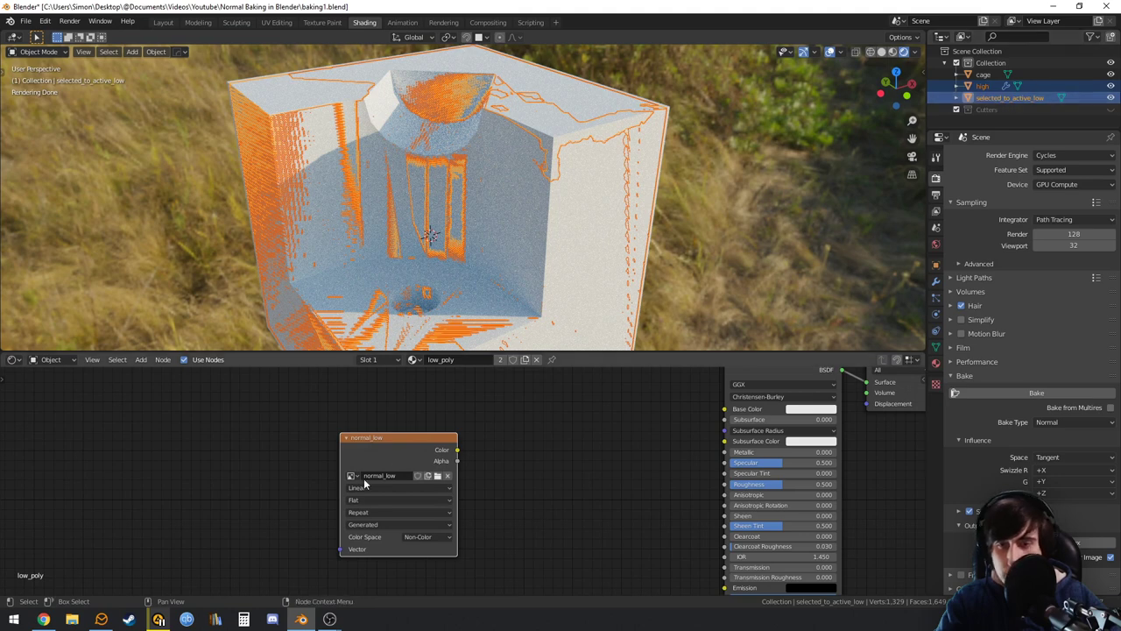
Make the normal_low texture node active and bake the normal map into it
{"action": "left_click_drag", "start_coordinate": [366, 483], "coordinate": [379, 459]}
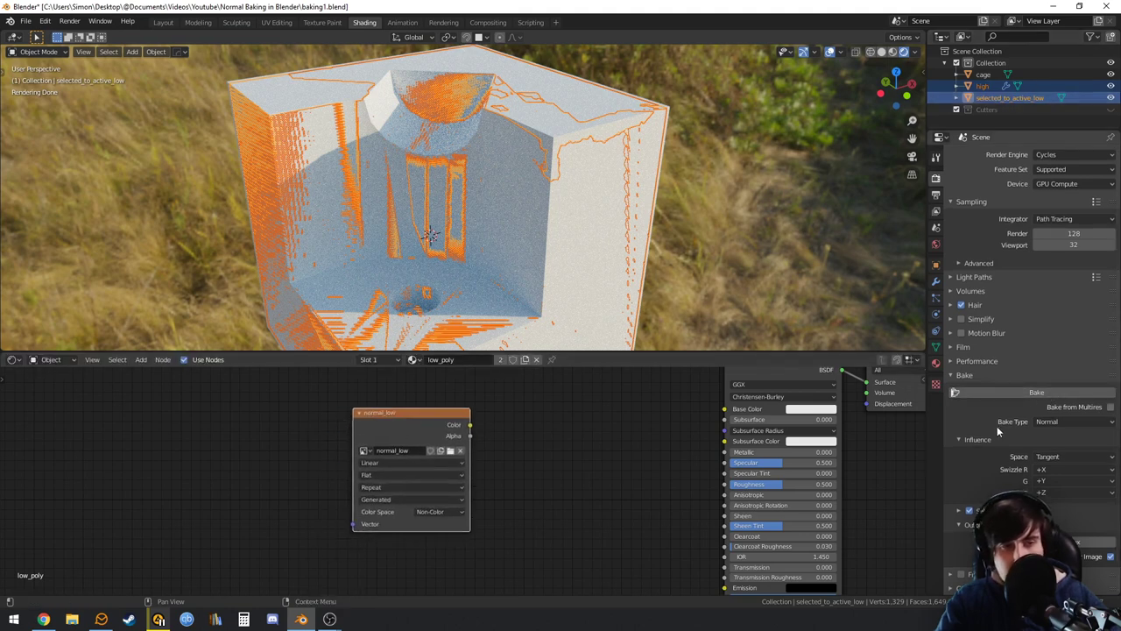
{"action": "left_click", "coordinate": [961, 526]}
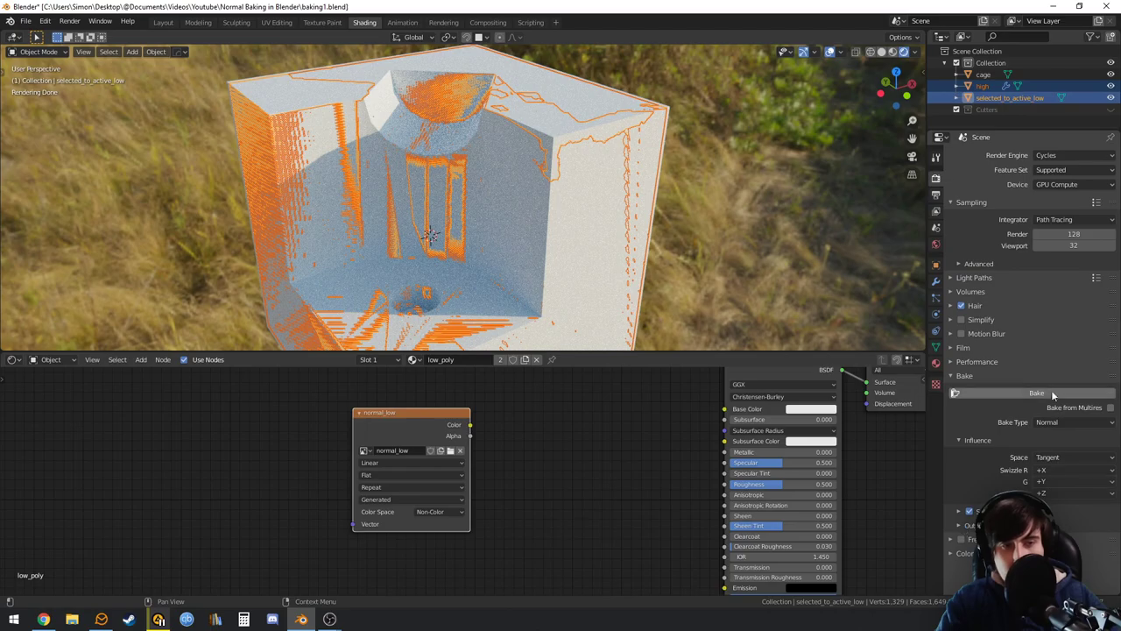
{"action": "left_click", "coordinate": [1048, 391]}
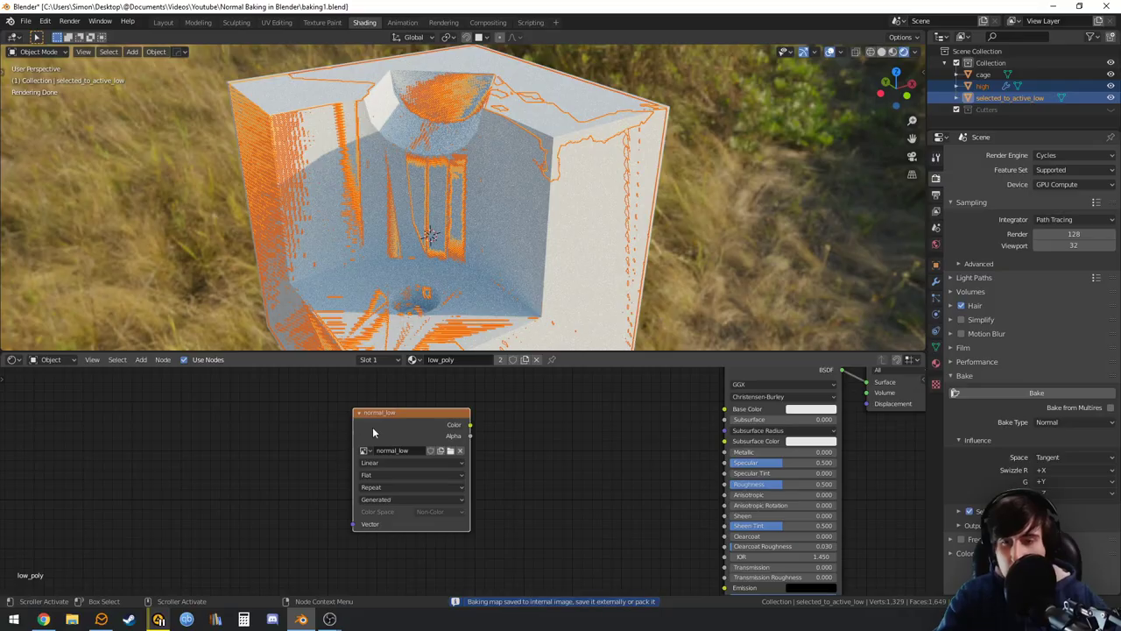
Save the baked normal_low image as normal_low.png in the Normal Baking in Blender folder
{"action": "left_click_drag", "start_coordinate": [372, 426], "coordinate": [354, 446]}
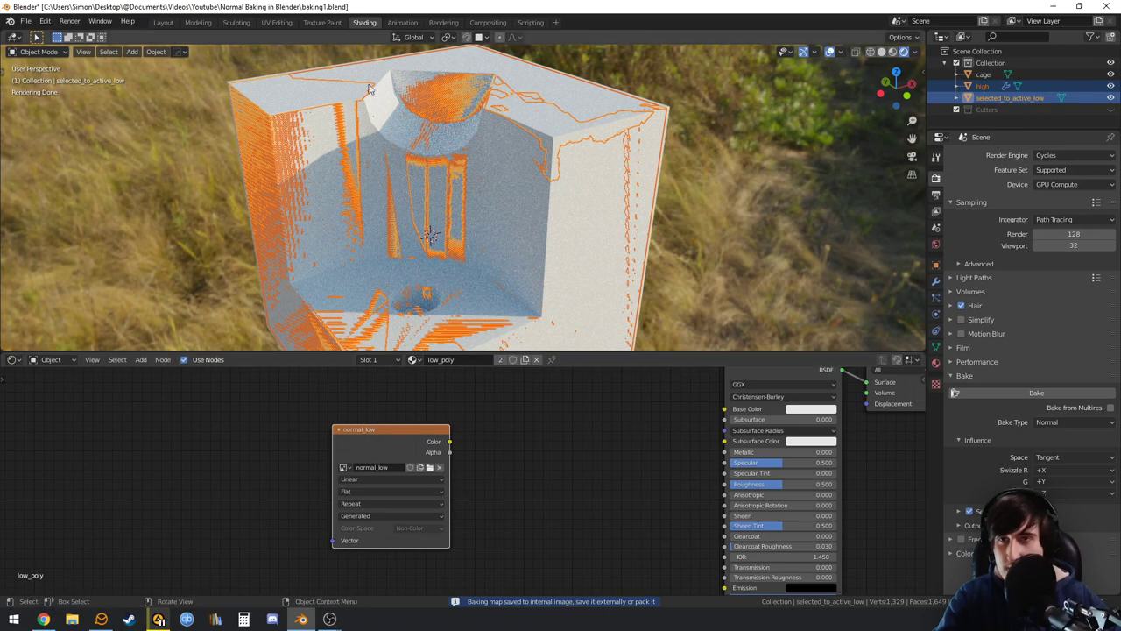
{"action": "left_click", "coordinate": [321, 22]}
{"action": "scroll", "coordinate": [245, 233], "scroll_direction": "down", "scroll_amount": 1}
{"action": "scroll", "coordinate": [230, 274], "scroll_direction": "up", "scroll_amount": 6}
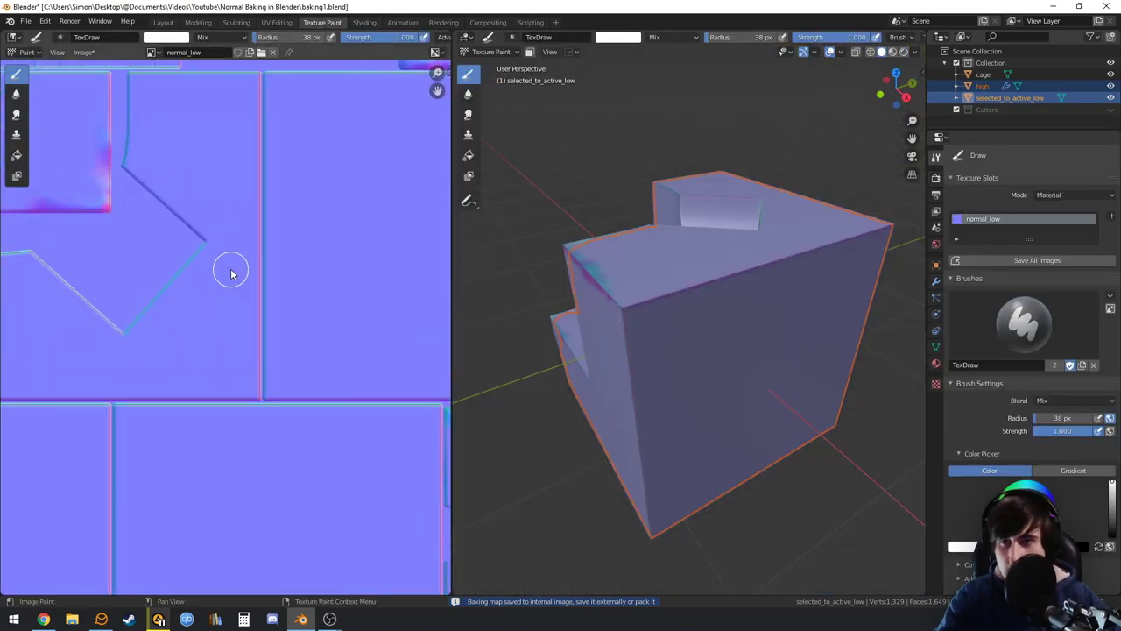
{"action": "scroll", "coordinate": [230, 274], "scroll_direction": "down", "scroll_amount": 4}
{"action": "key", "text": "shift+alt+s"}
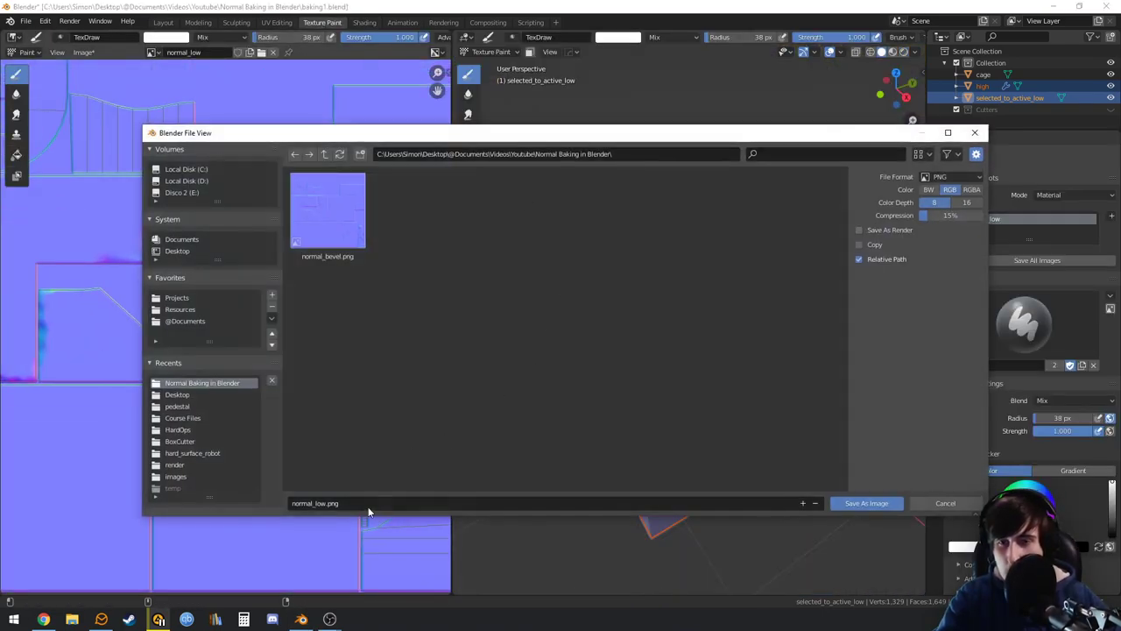
{"action": "left_click", "coordinate": [872, 504]}
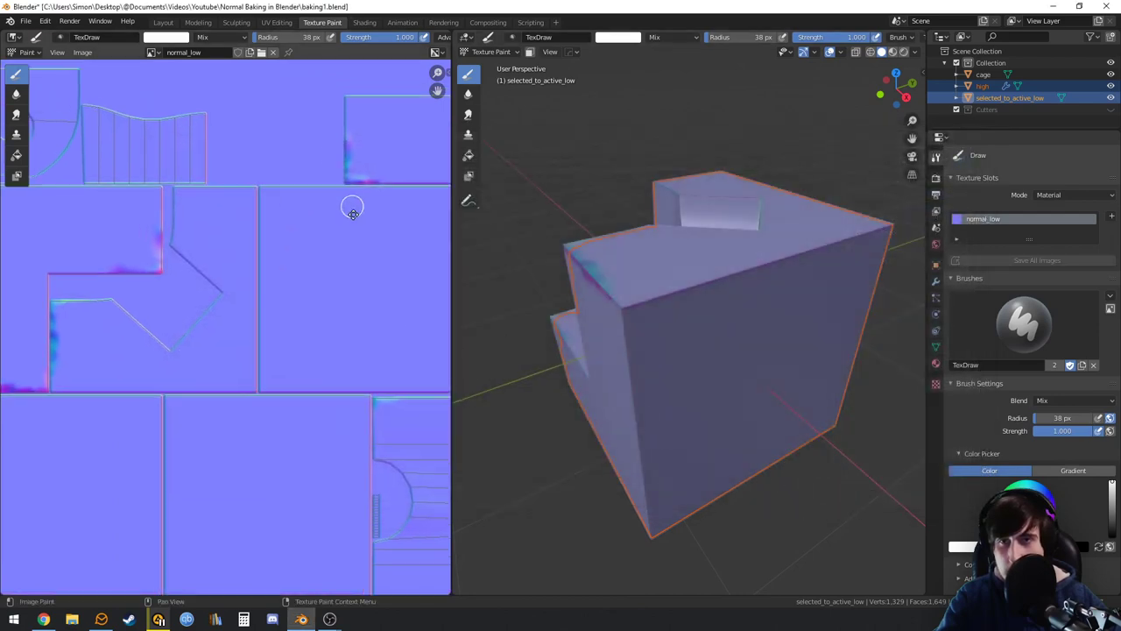
{"action": "scroll", "coordinate": [353, 207], "scroll_direction": "up", "scroll_amount": 1}
Return to the Shading workspace, set the render engine to Eevee, hide high and cage, and select selected_to_active_low
{"action": "left_click", "coordinate": [364, 22]}
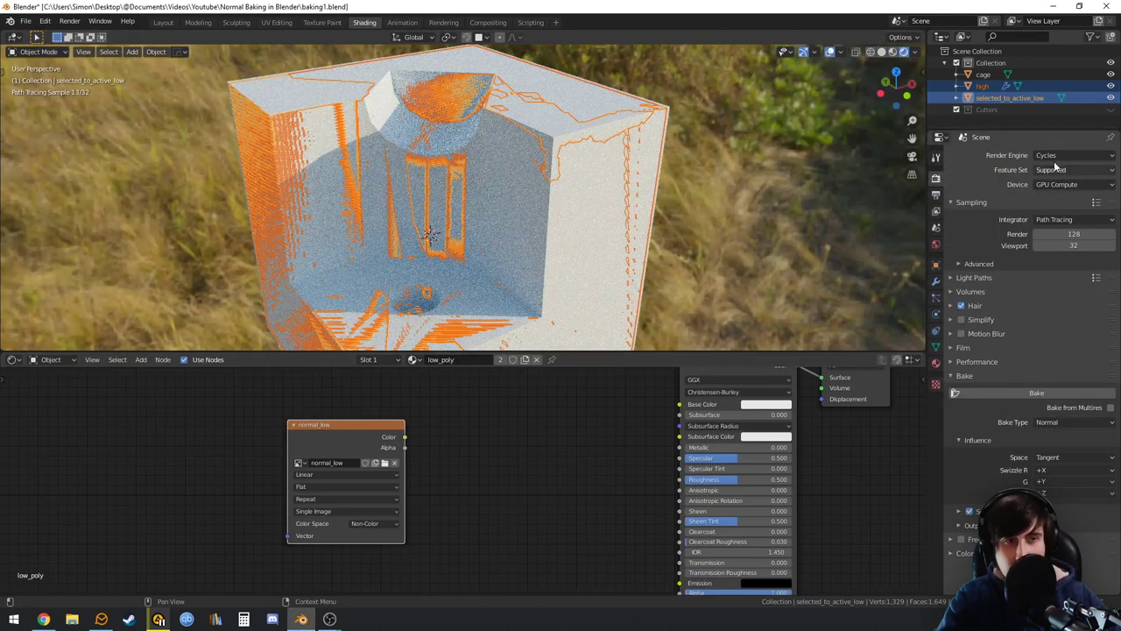
{"action": "left_click", "coordinate": [1073, 155]}
{"action": "left_click", "coordinate": [1044, 169]}
{"action": "left_click", "coordinate": [1086, 86]}
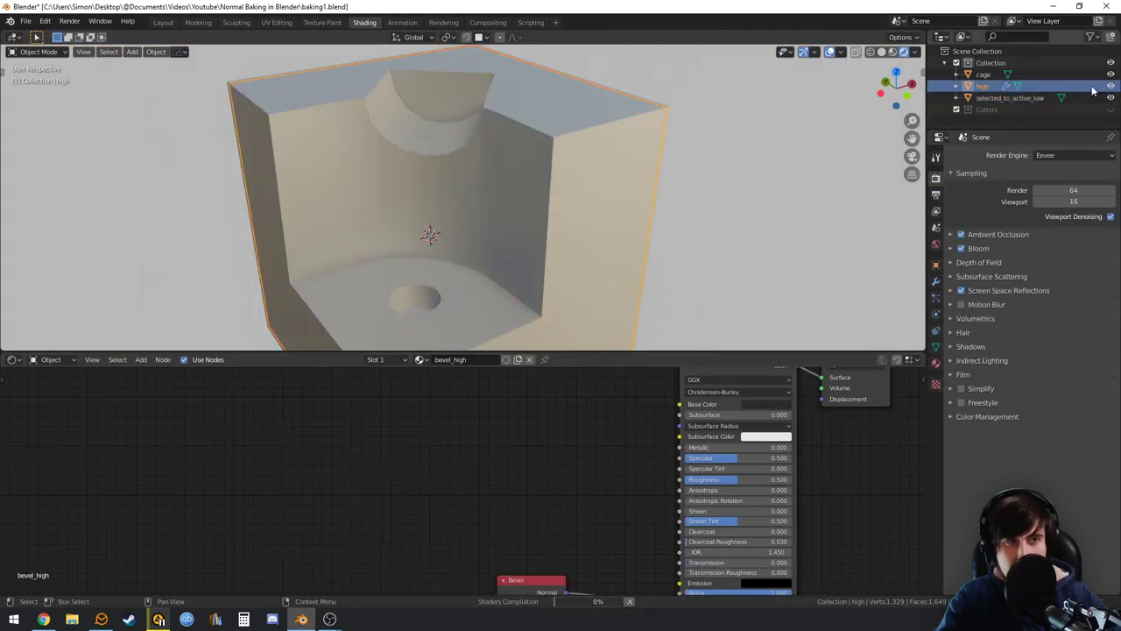
{"action": "left_click", "coordinate": [1111, 86]}
{"action": "left_click", "coordinate": [1110, 74]}
{"action": "left_click", "coordinate": [1016, 97]}
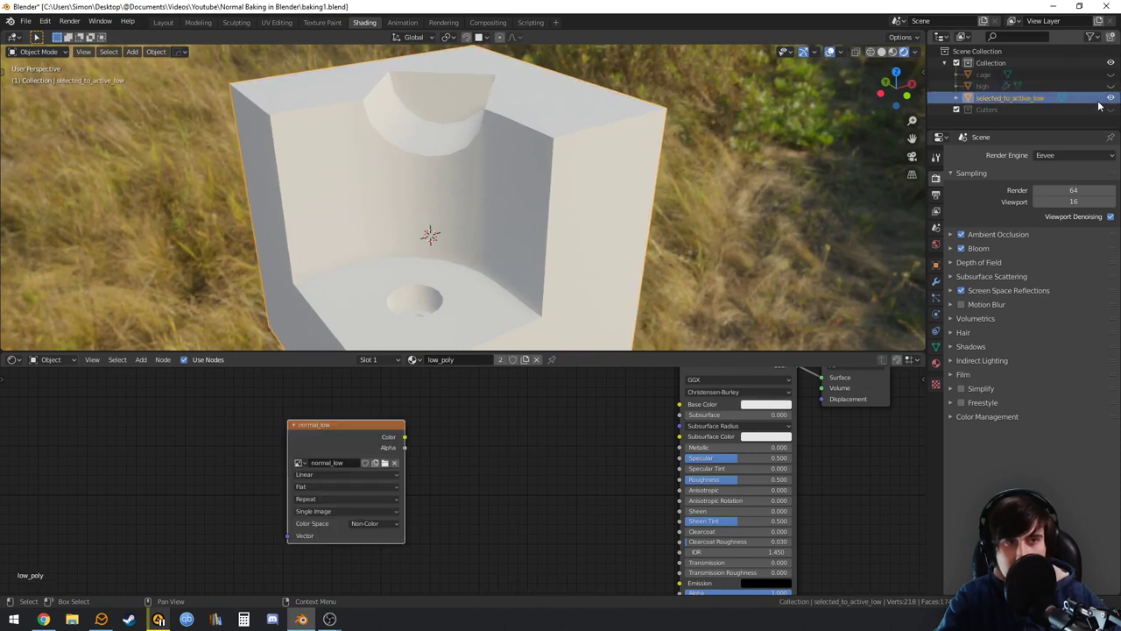
Move the normal_low texture node further from the Principled BSDF and preview its color output on the model
{"action": "middle_click_drag", "start_coordinate": [528, 437], "coordinate": [544, 430]}
{"action": "left_click_drag", "start_coordinate": [380, 424], "coordinate": [293, 428]}
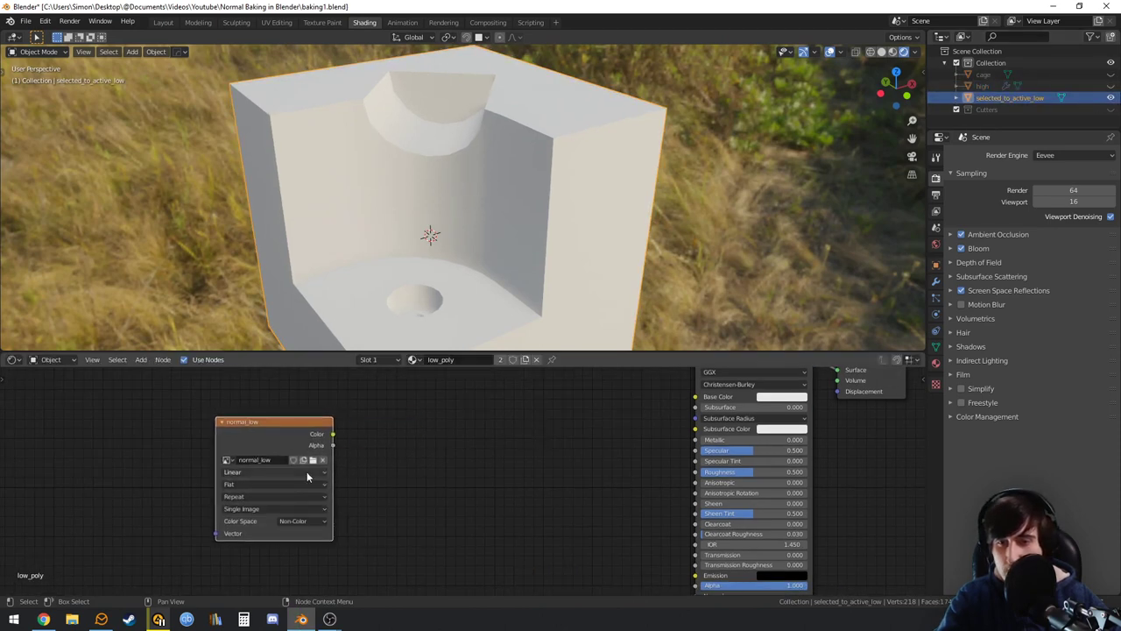
{"action": "left_click", "coordinate": [313, 447], "text": "ctrl+shift"}
{"action": "middle_click_drag", "start_coordinate": [447, 449], "coordinate": [507, 452]}
Insert a Normal Map node on the link from the normal_low texture's Color output
{"action": "key", "text": "shift+a"}
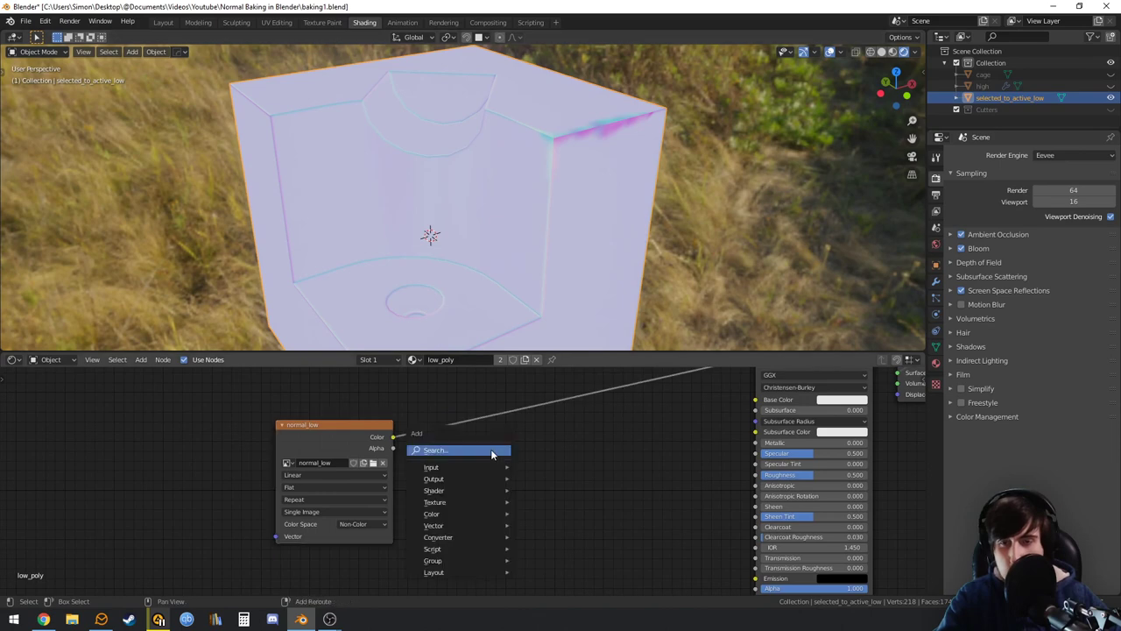
{"action": "left_click", "coordinate": [491, 450]}
{"action": "type", "text": "normal"}
{"action": "key", "text": "Down"}
{"action": "key", "text": "Return"}
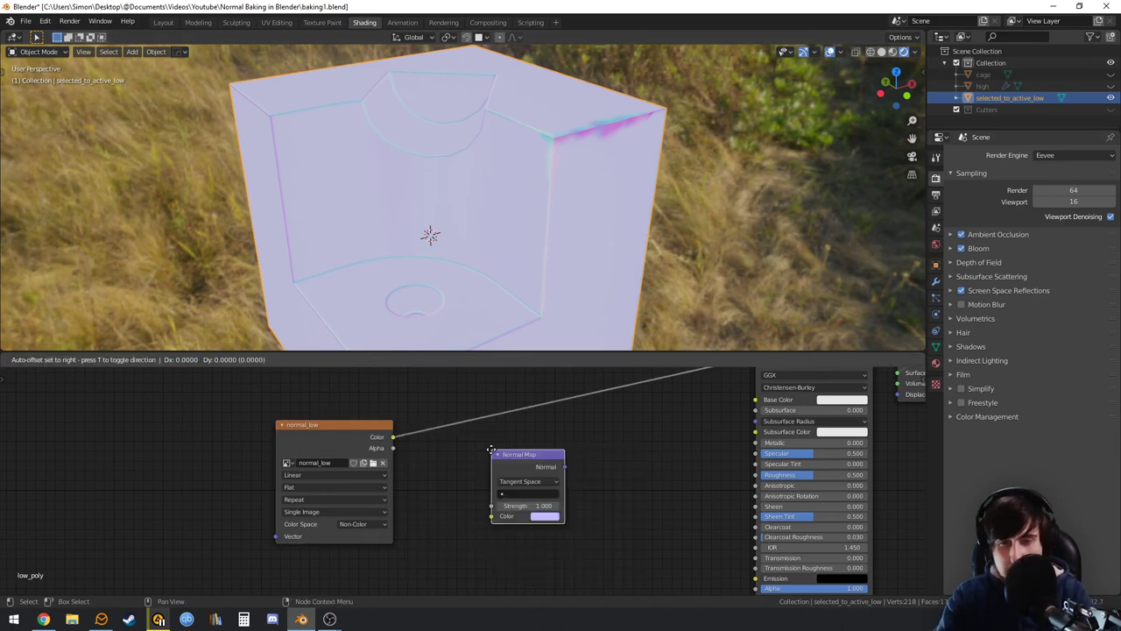
{"action": "left_click", "coordinate": [459, 418]}
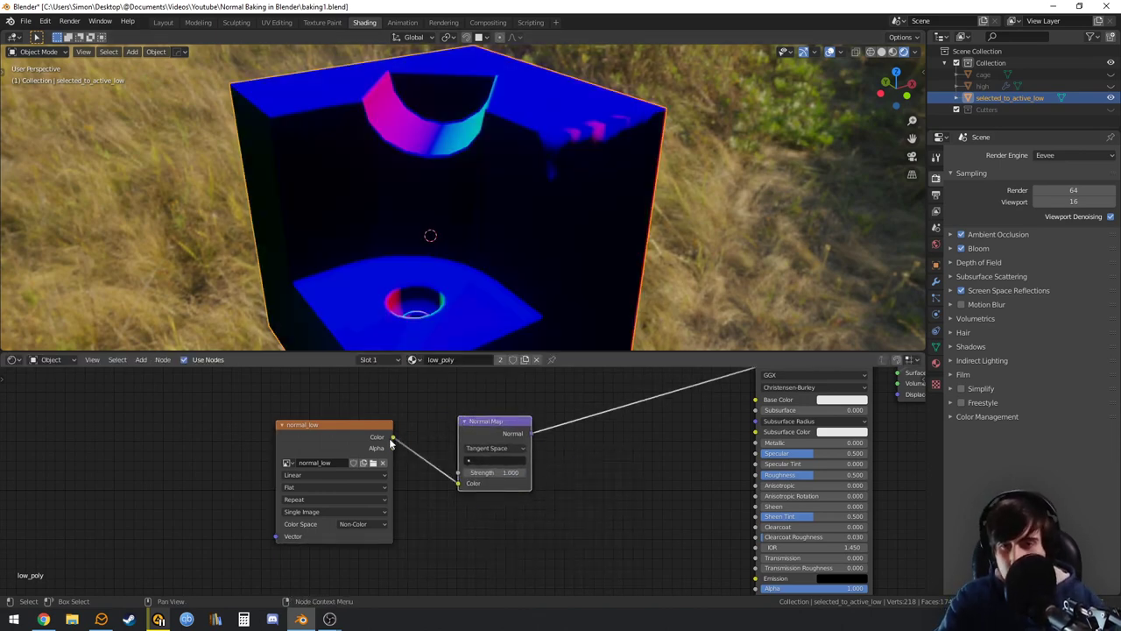
Connect the Normal Map node's Normal output to the Normal input of the Principled BSDF
{"action": "left_click_drag", "start_coordinate": [490, 436], "coordinate": [496, 490]}
{"action": "middle_click_drag", "start_coordinate": [548, 517], "coordinate": [341, 441]}
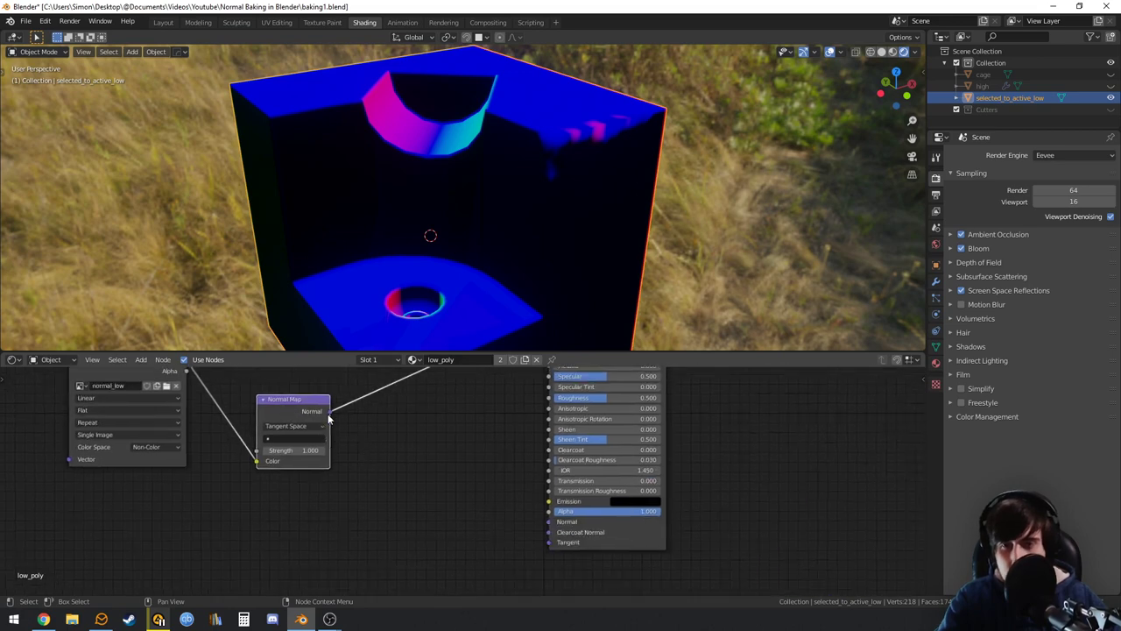
{"action": "mouse_move", "coordinate": [329, 411]}
{"action": "left_mouse_down"}
{"action": "mouse_move", "coordinate": [516, 523]}
{"action": "mouse_move", "coordinate": [549, 521]}
{"action": "left_mouse_up"}
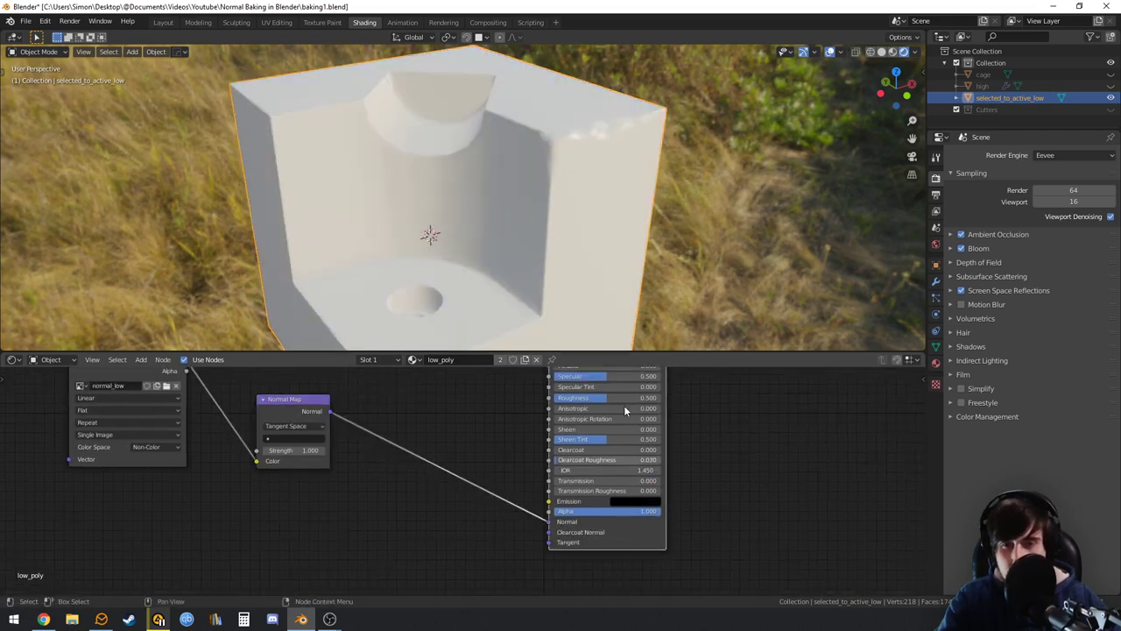
Darken the Principled BSDF's Base Color to a near-black grey with a value of about 0.126
{"action": "middle_click_drag", "start_coordinate": [532, 239], "coordinate": [452, 166]}
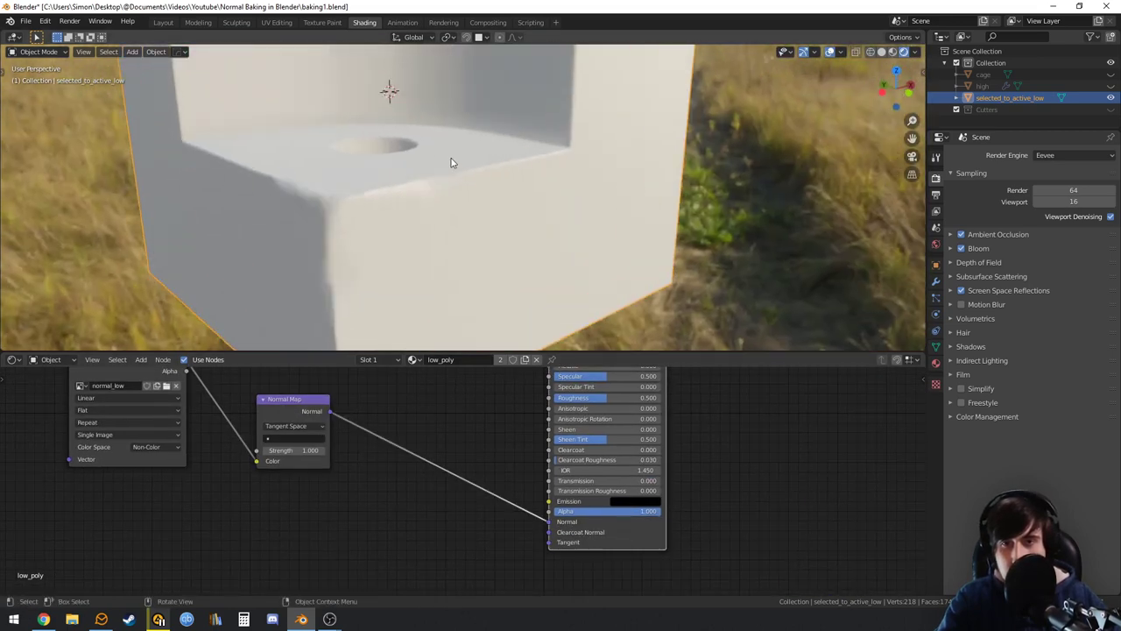
{"action": "middle_click_drag", "start_coordinate": [726, 451], "coordinate": [717, 629]}
{"action": "scroll", "coordinate": [648, 510], "scroll_direction": "up", "scroll_amount": 4}
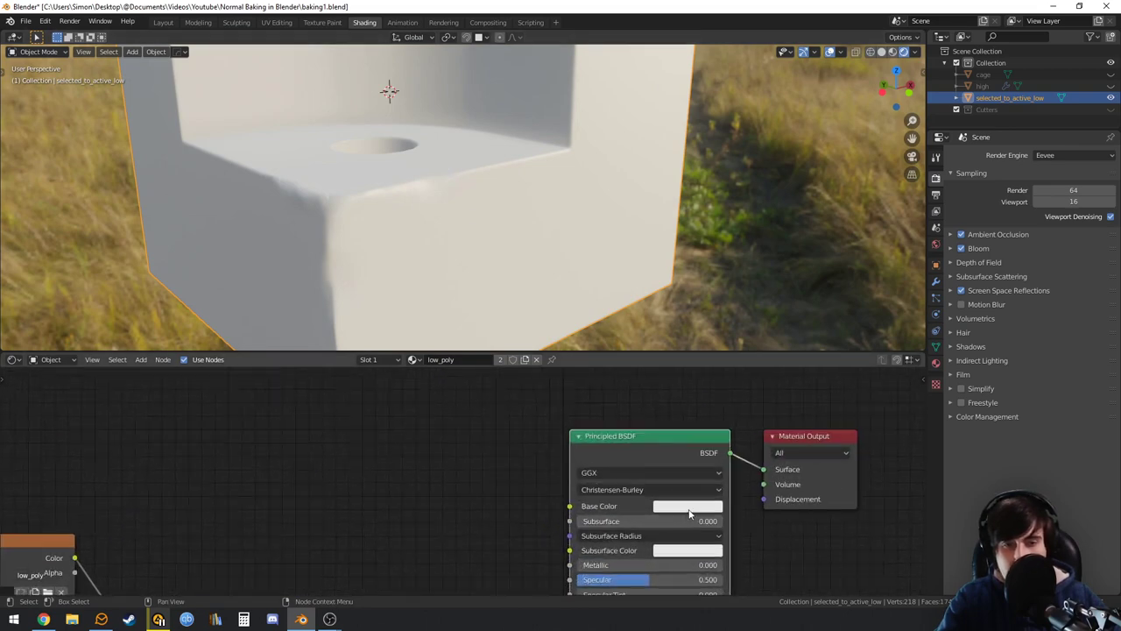
{"action": "left_click", "coordinate": [691, 508]}
{"action": "left_click_drag", "start_coordinate": [767, 364], "coordinate": [767, 393]}
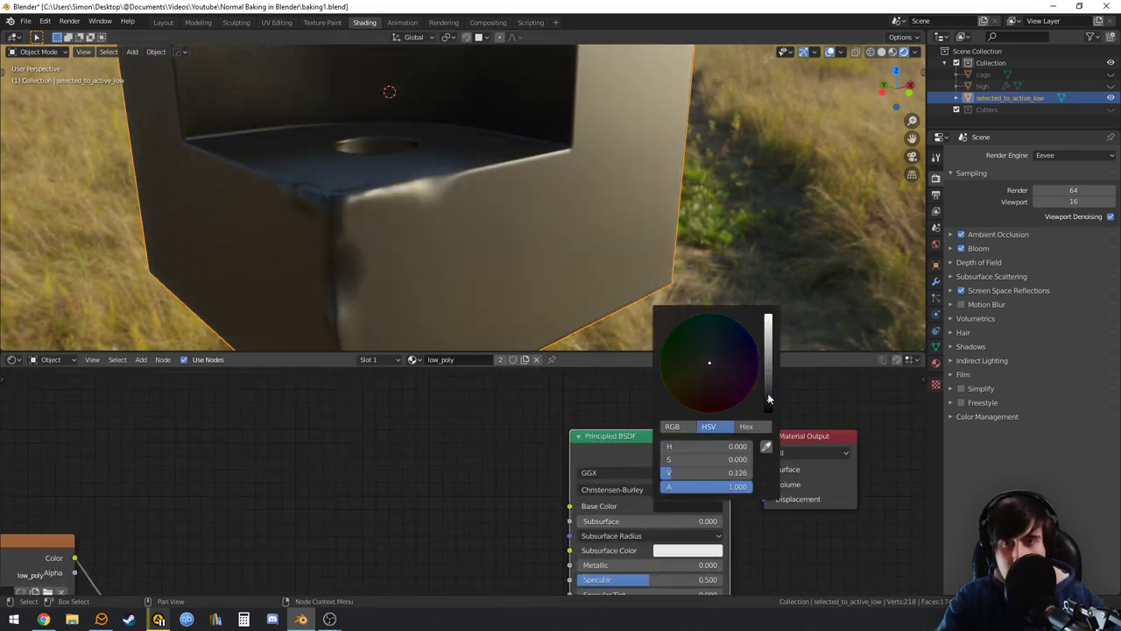
Examine the baked corner and edge shading on the low-poly model up close, toggling the cage's visibility for comparison
{"action": "middle_click_drag", "start_coordinate": [632, 177], "coordinate": [522, 178]}
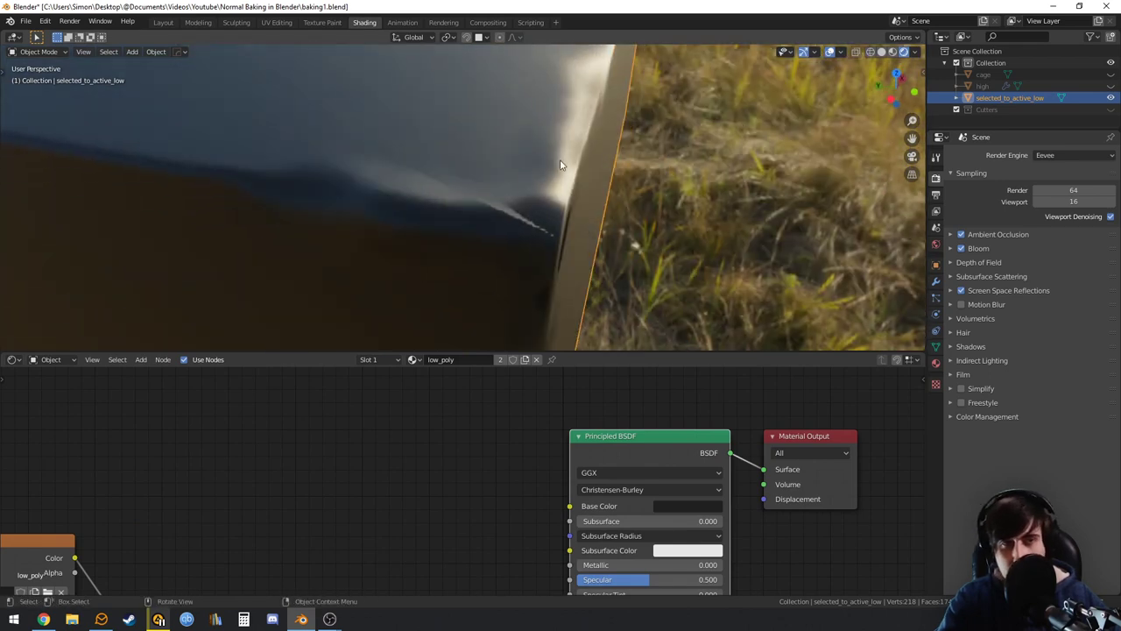
{"action": "left_click", "coordinate": [1111, 75]}
{"action": "left_click", "coordinate": [1111, 74]}
{"action": "left_click", "coordinate": [1111, 75]}
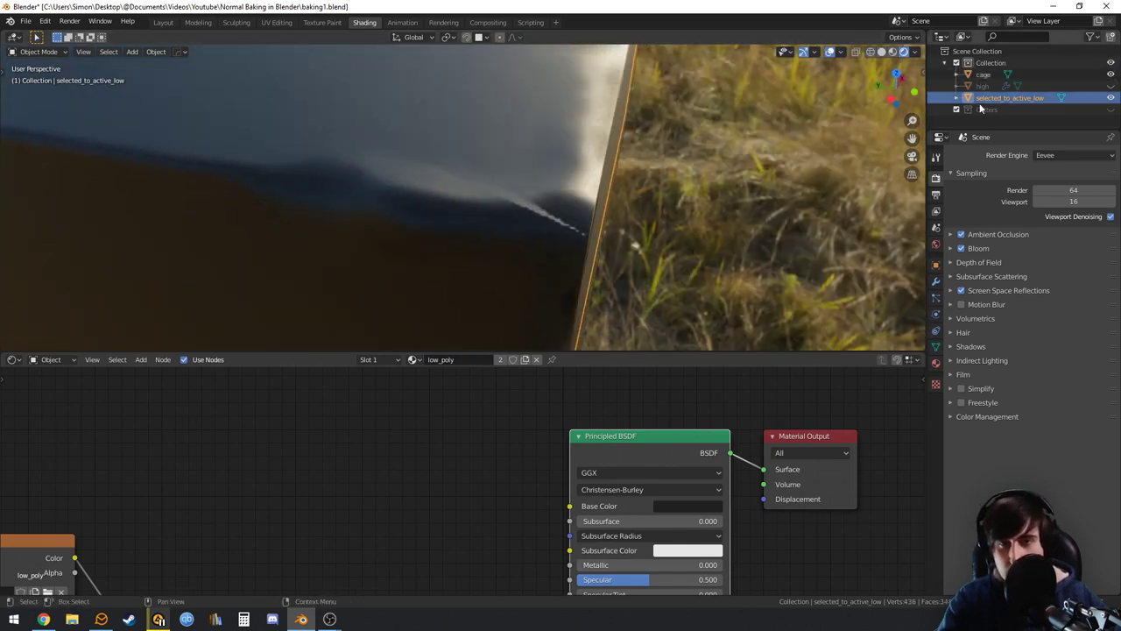
{"action": "left_click", "coordinate": [1111, 75]}
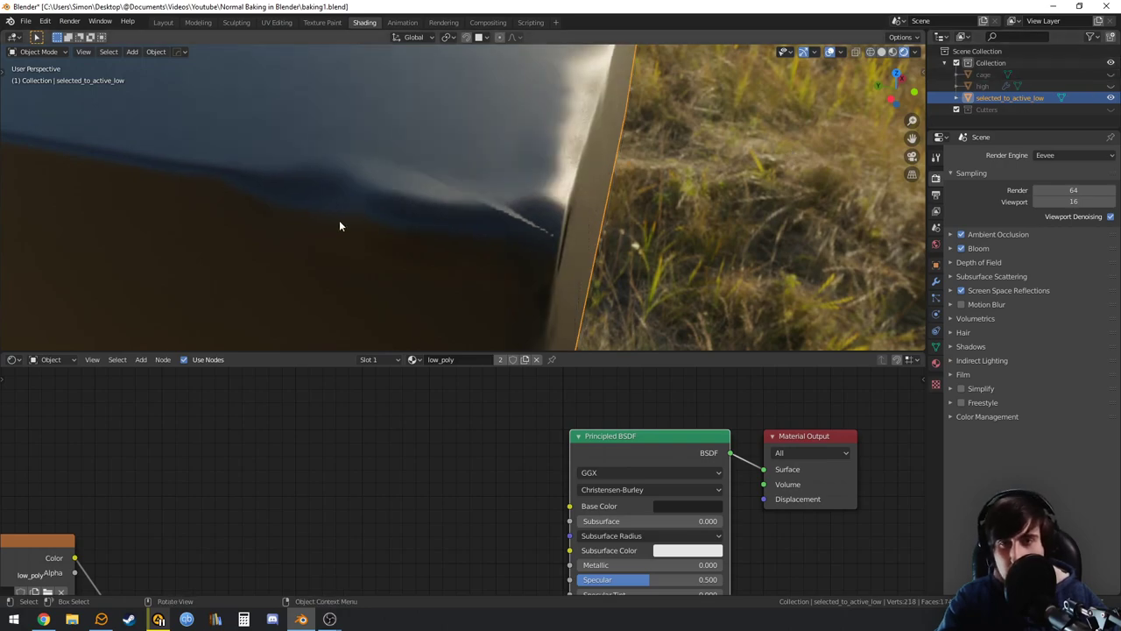
{"action": "middle_click_drag", "start_coordinate": [341, 225], "coordinate": [479, 171]}
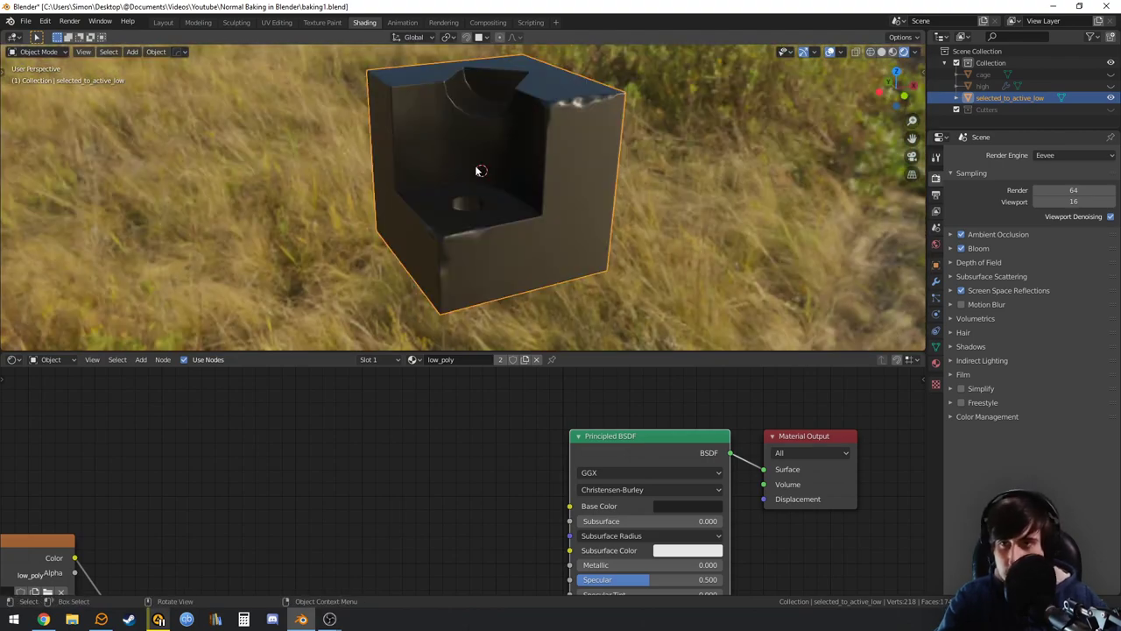
Switch to the Layout workspace and leave local view with only selected_to_active_low visible and selected
{"action": "left_click", "coordinate": [163, 22]}
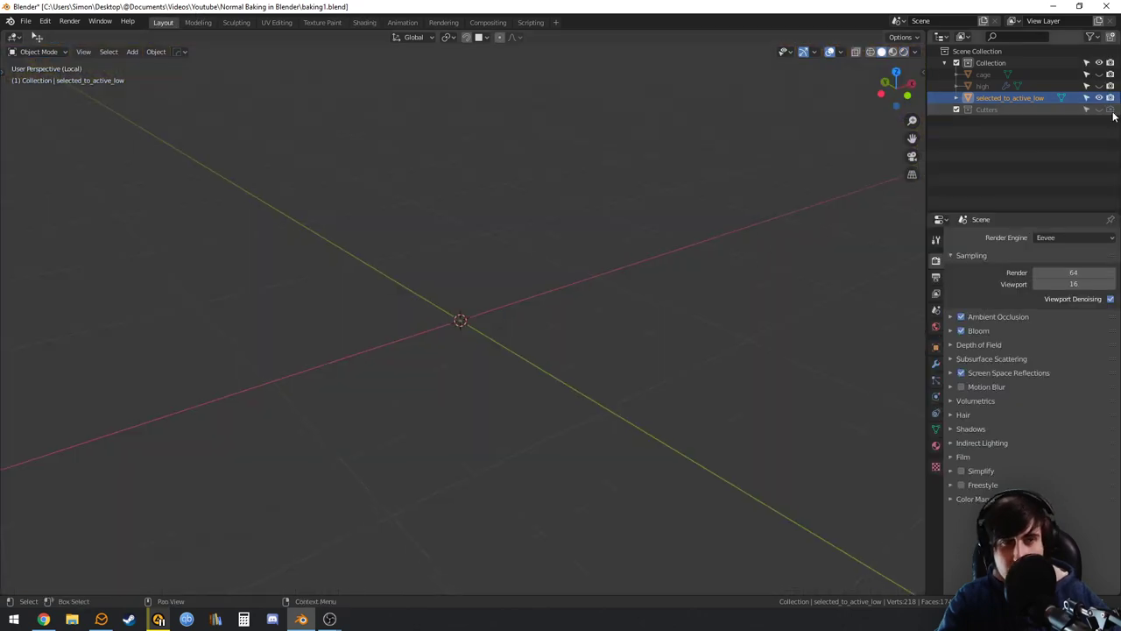
{"action": "middle_click_drag", "start_coordinate": [484, 255], "coordinate": [535, 256], "text": "shift"}
{"action": "left_click_drag", "start_coordinate": [1099, 86], "coordinate": [1098, 74]}
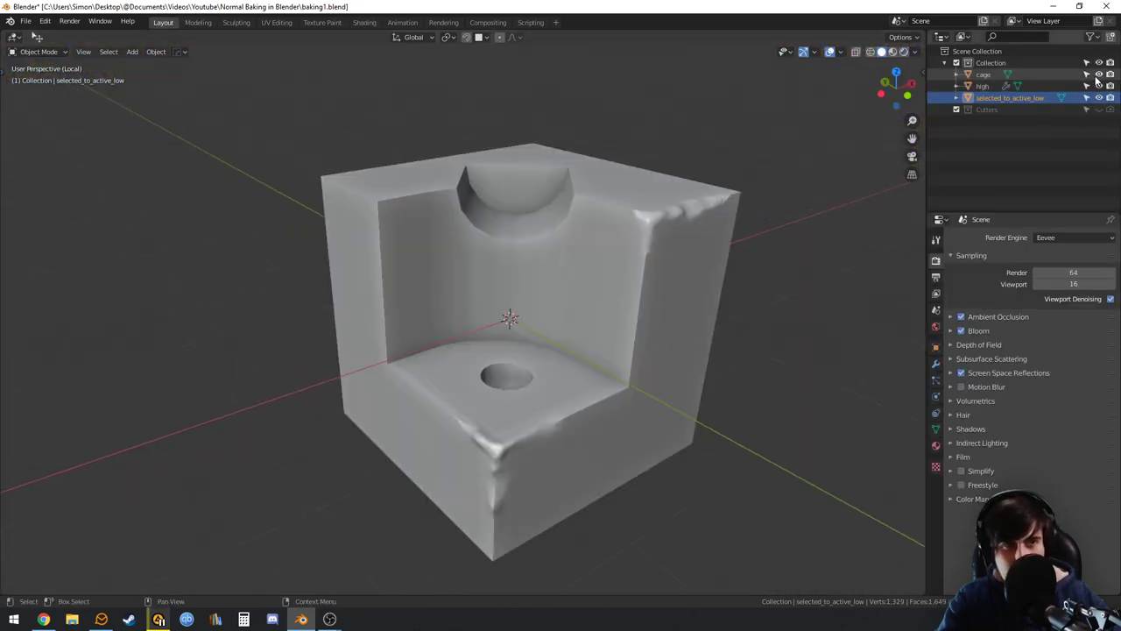
{"action": "middle_click_drag", "start_coordinate": [742, 214], "coordinate": [731, 213], "text": "shift"}
{"action": "left_click", "coordinate": [995, 110]}
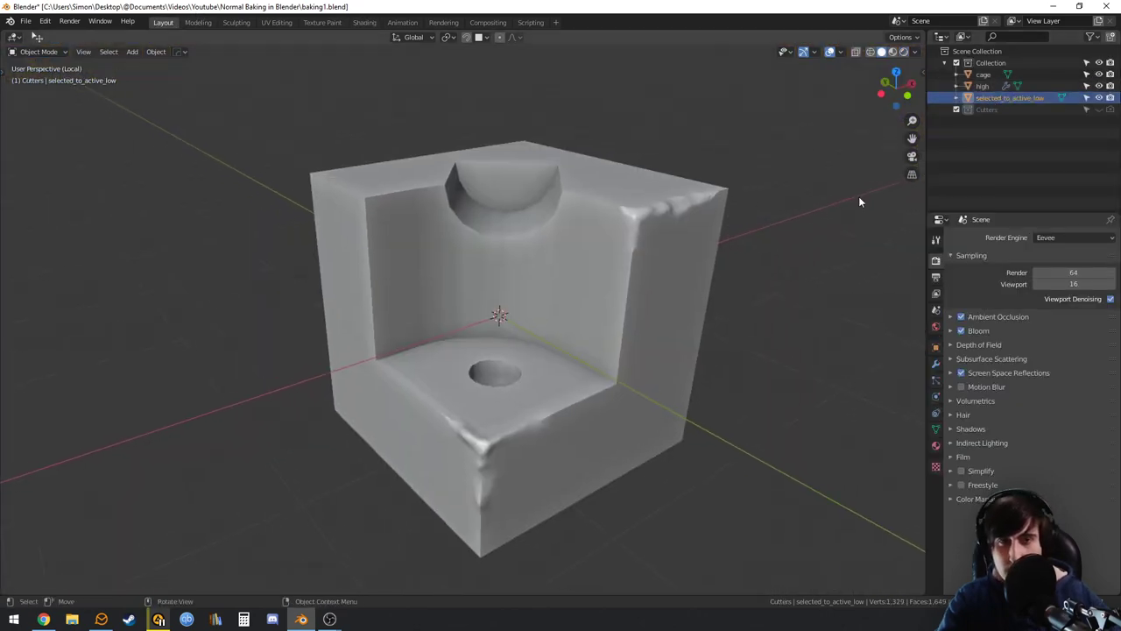
{"action": "left_click", "coordinate": [562, 340]}
{"action": "left_click", "coordinate": [1007, 97]}
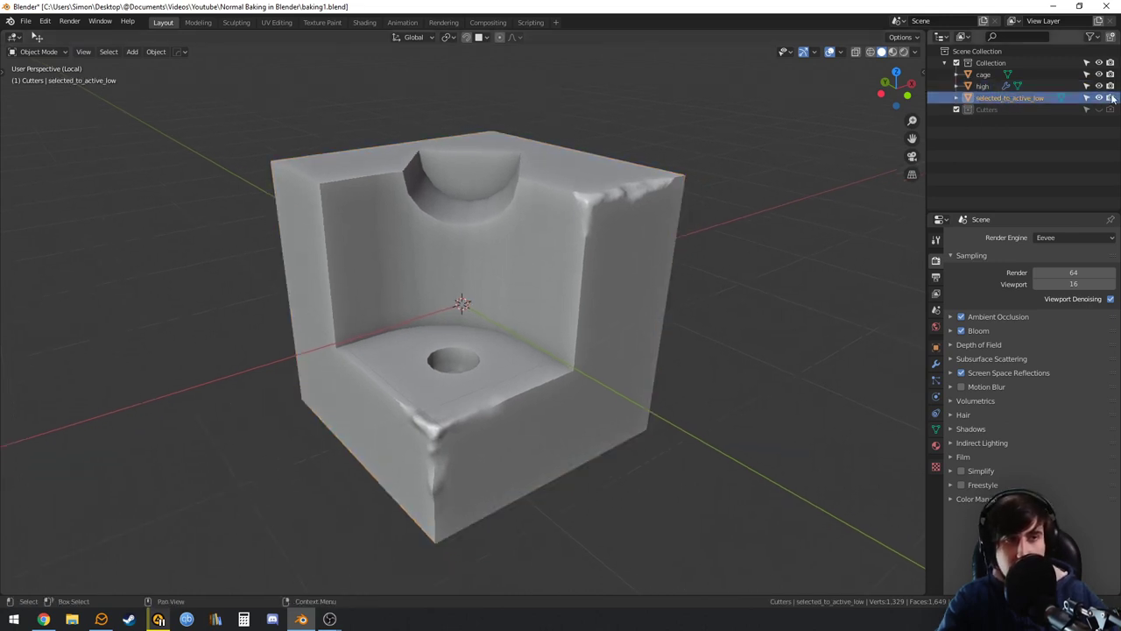
{"action": "left_click_drag", "start_coordinate": [1099, 86], "coordinate": [1099, 74]}
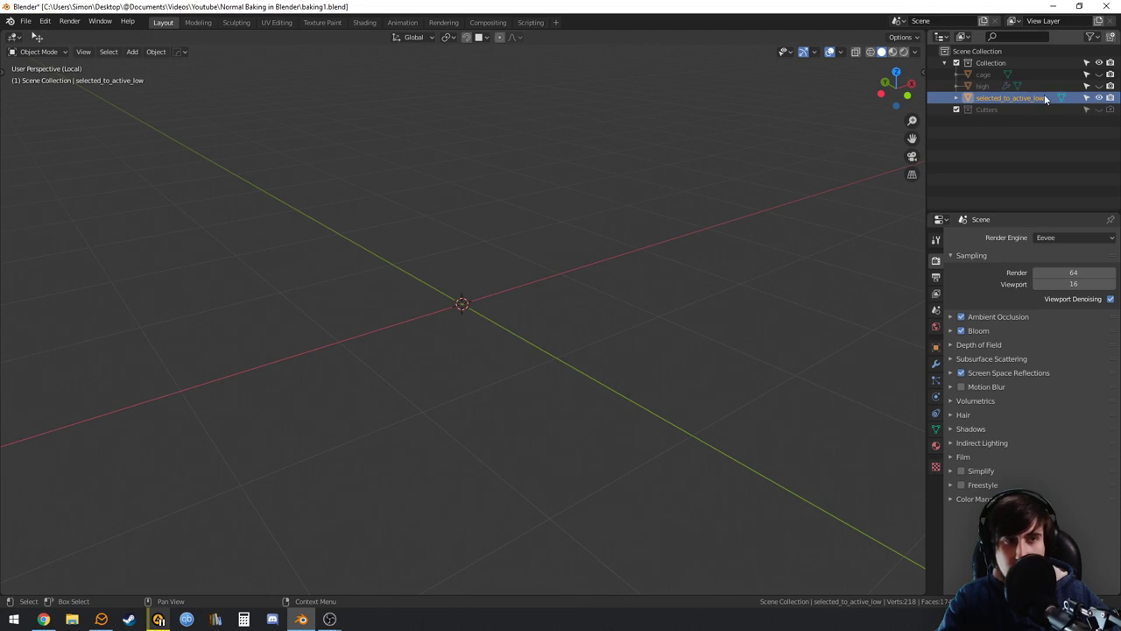
{"action": "key", "text": "KP_Divide"}
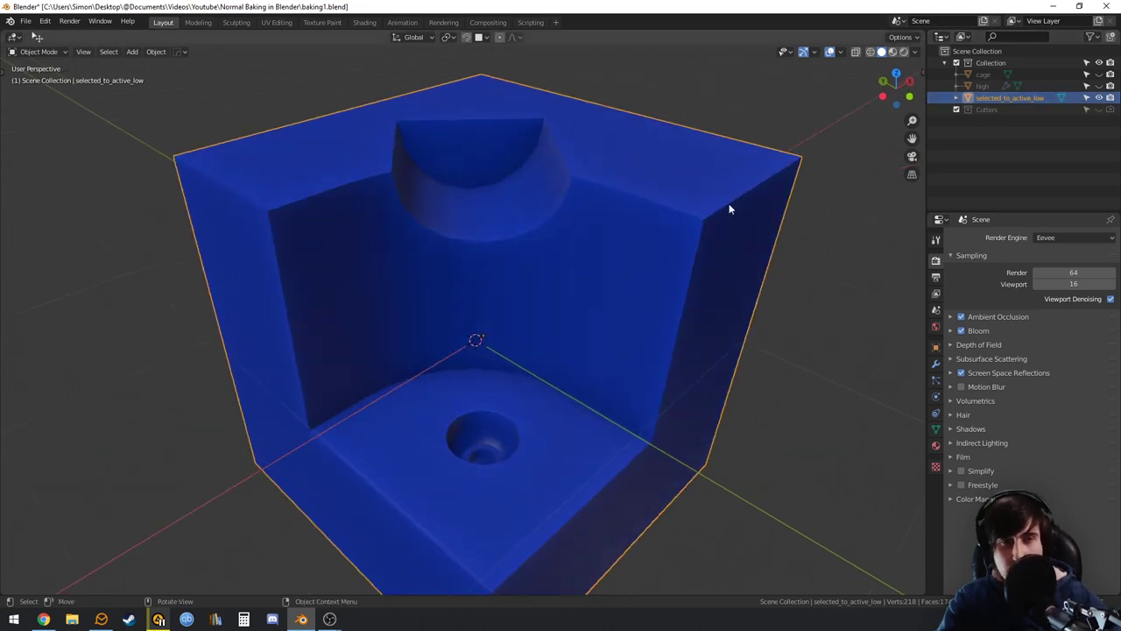
{"action": "scroll", "coordinate": [665, 218], "scroll_direction": "down", "scroll_amount": 6}
{"action": "scroll", "coordinate": [515, 260], "scroll_direction": "up", "scroll_amount": 5}
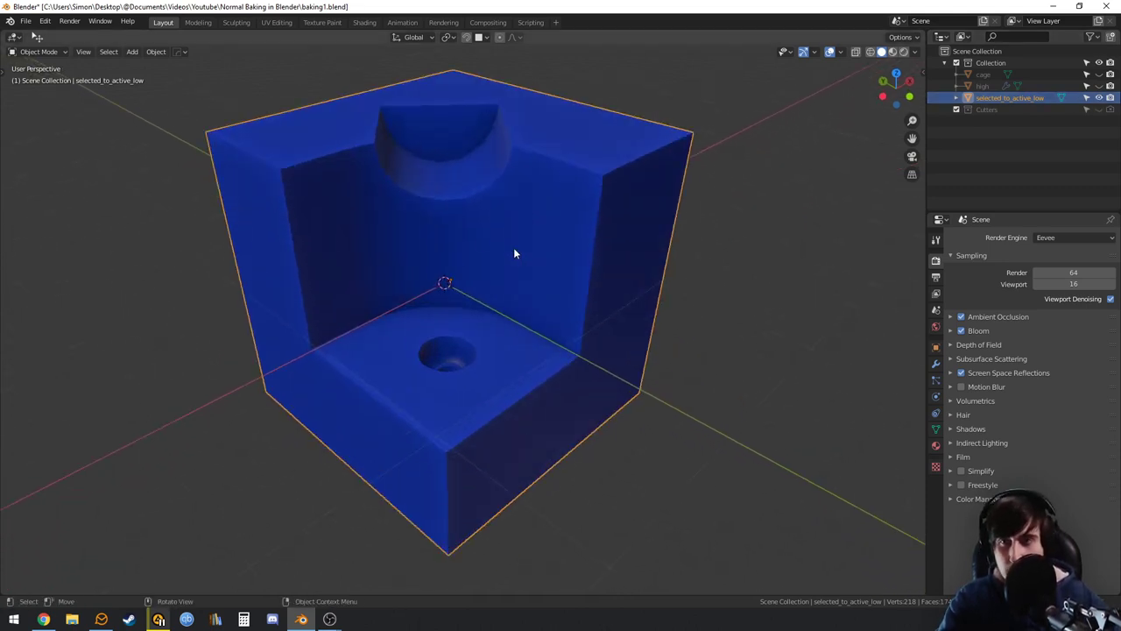
Export the selected low-poly object in Wavefront OBJ format as low_poly.obj to the Normal Baking in Blender folder
{"action": "left_click", "coordinate": [26, 21]}
{"action": "mouse_move", "coordinate": [84, 191]}
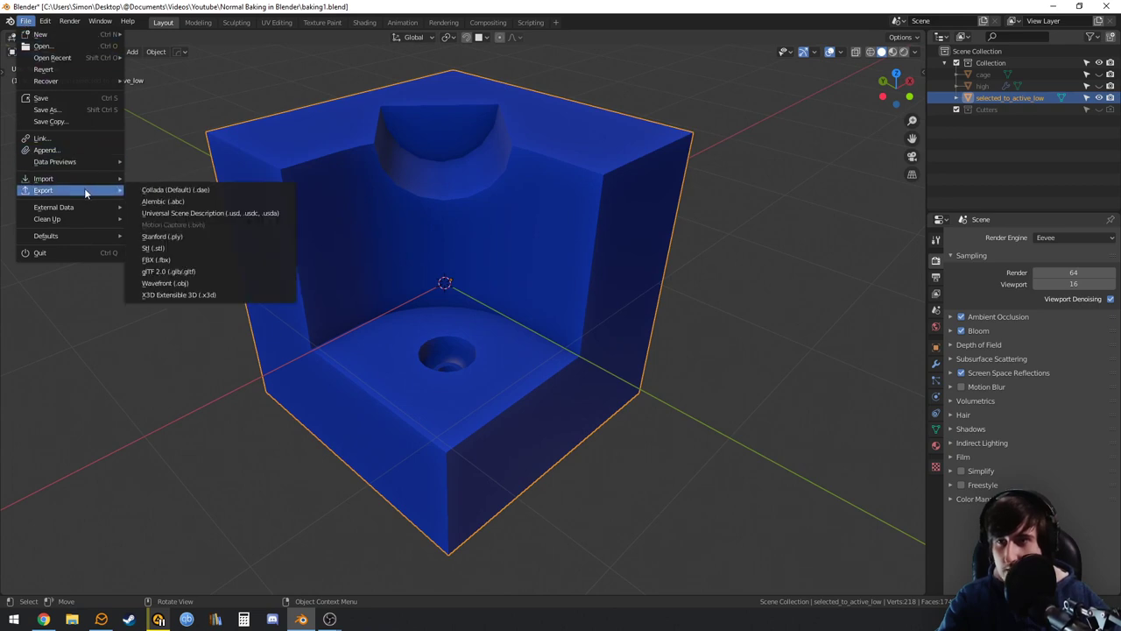
{"action": "left_click", "coordinate": [165, 283]}
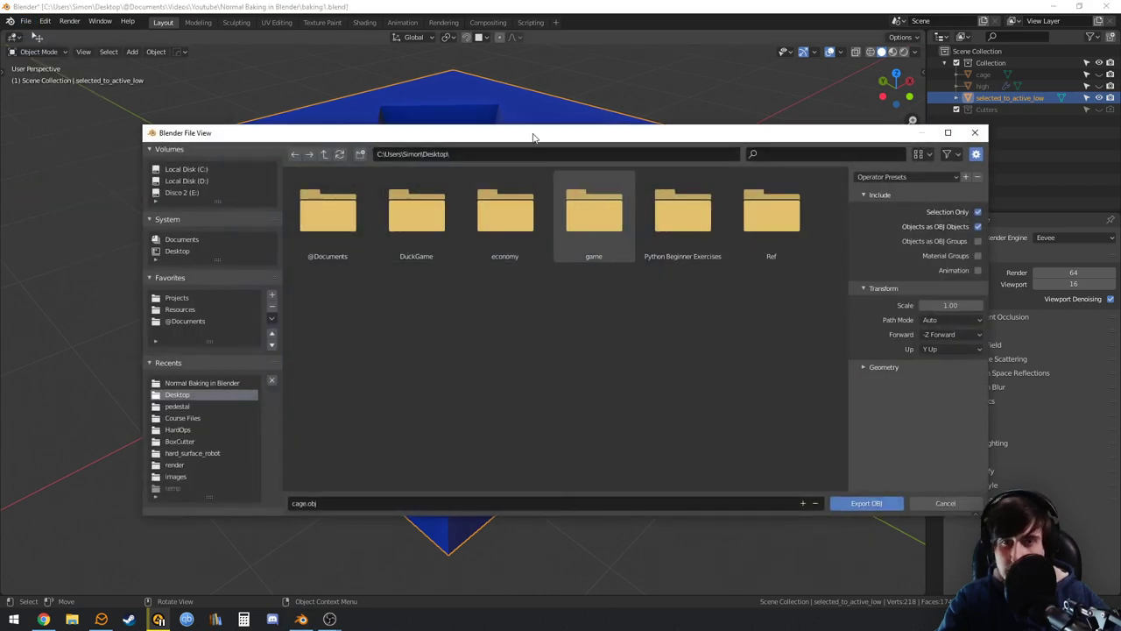
{"action": "double_click", "coordinate": [307, 249]}
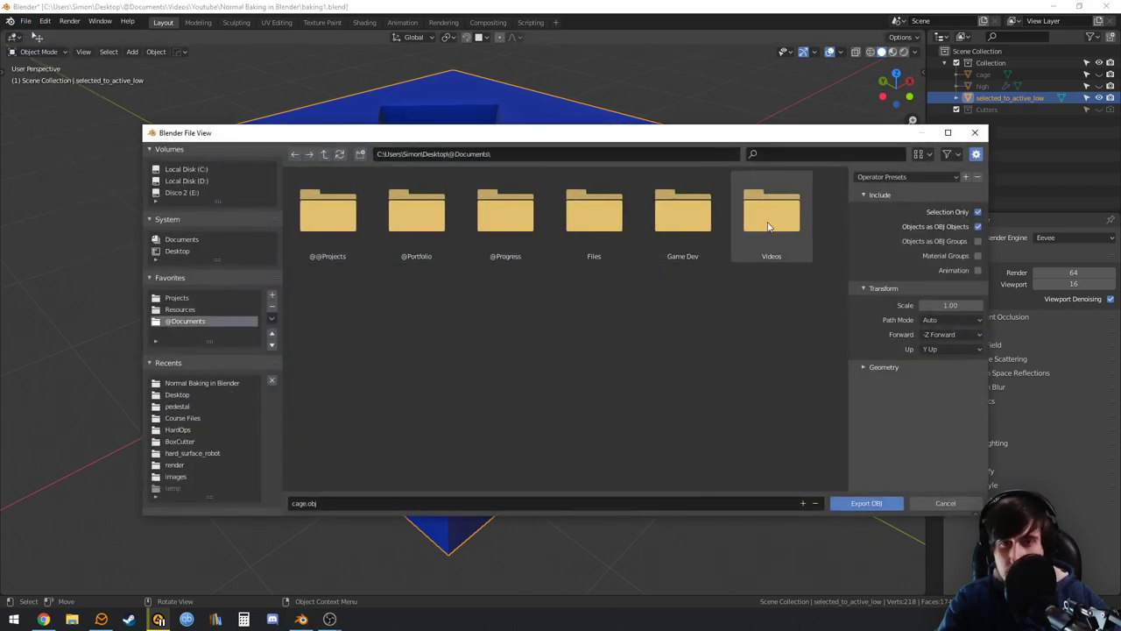
{"action": "double_click", "coordinate": [768, 227]}
{"action": "double_click", "coordinate": [338, 238]}
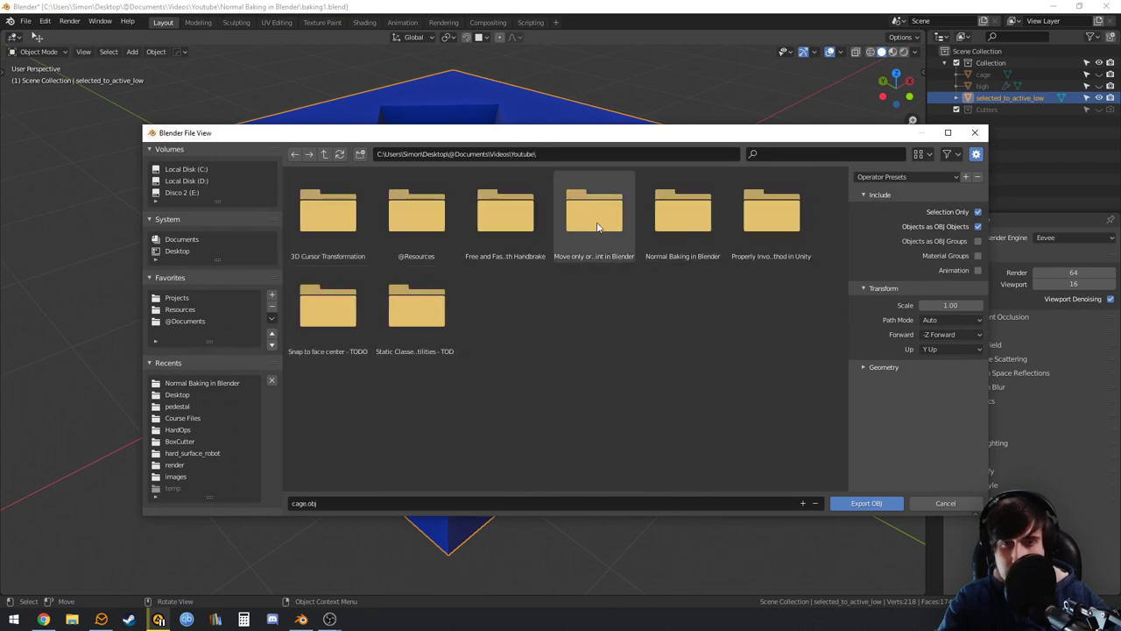
{"action": "double_click", "coordinate": [683, 213]}
{"action": "left_click", "coordinate": [348, 502]}
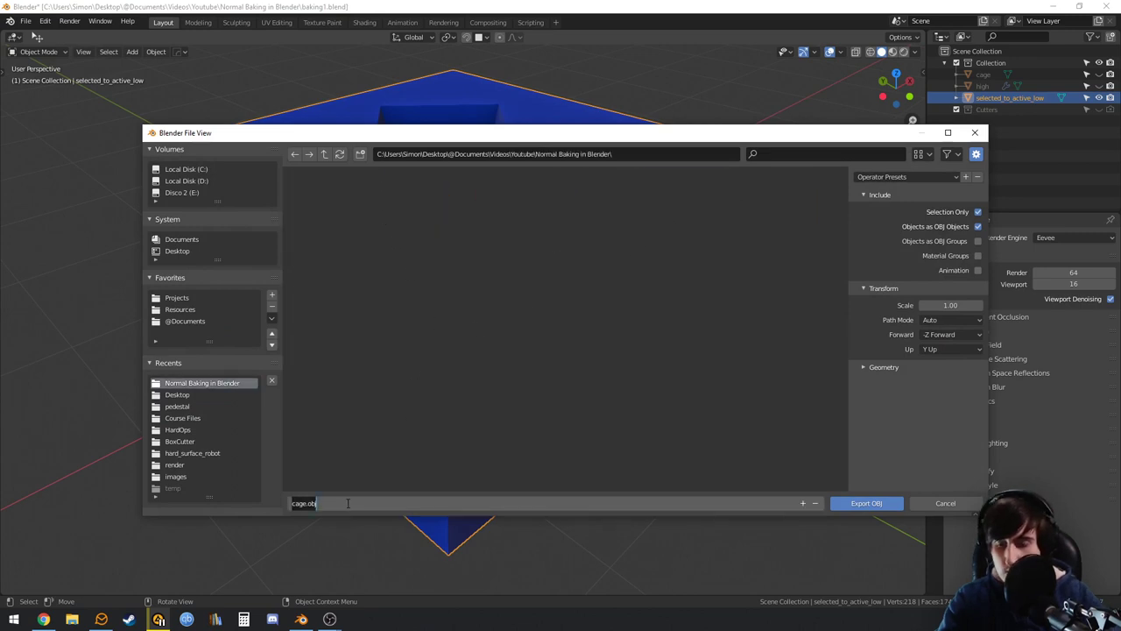
{"action": "key", "text": "Return"}
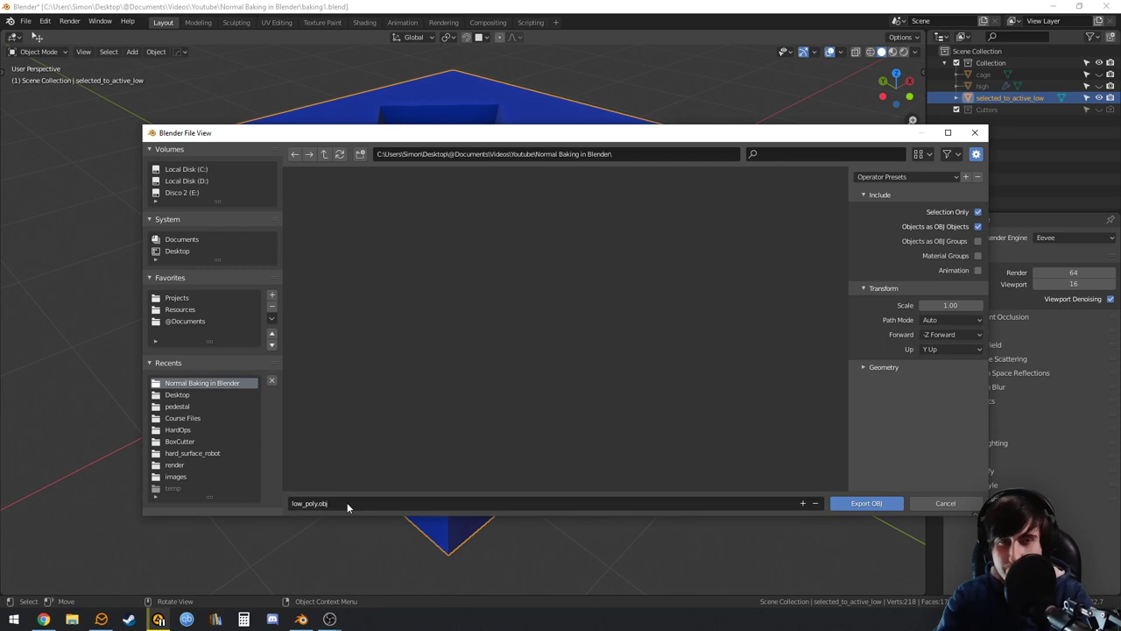
{"action": "left_click", "coordinate": [871, 504]}
Hide selected_to_active_low, unhide high and make high the active object
{"action": "left_click", "coordinate": [1099, 97]}
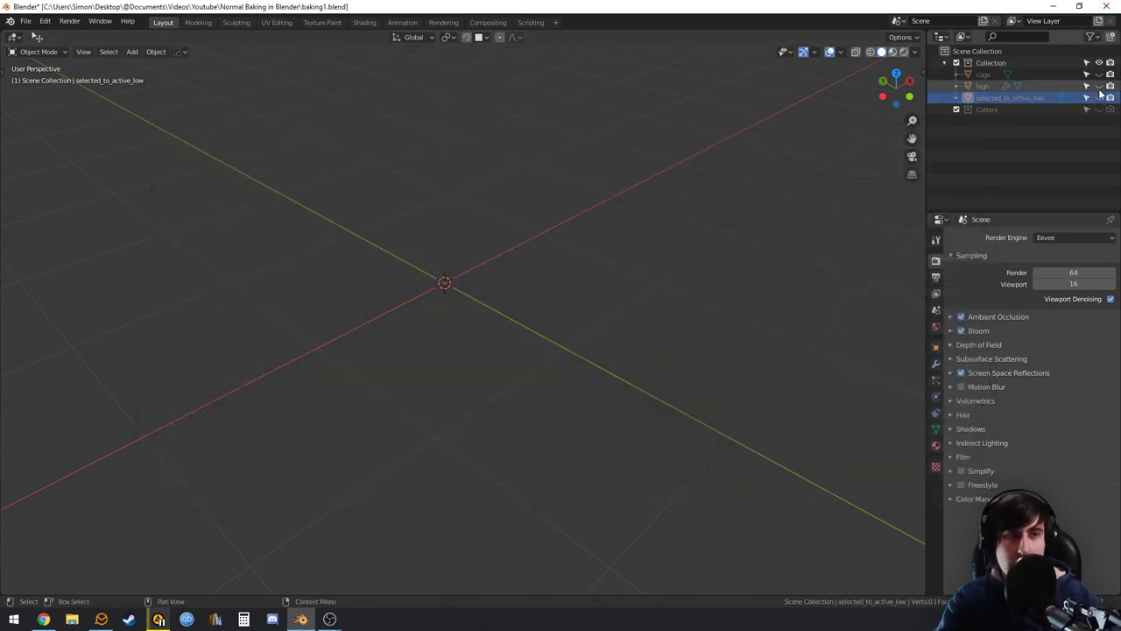
{"action": "left_click", "coordinate": [1099, 86]}
{"action": "left_click", "coordinate": [986, 86]}
{"action": "left_click", "coordinate": [803, 257]}
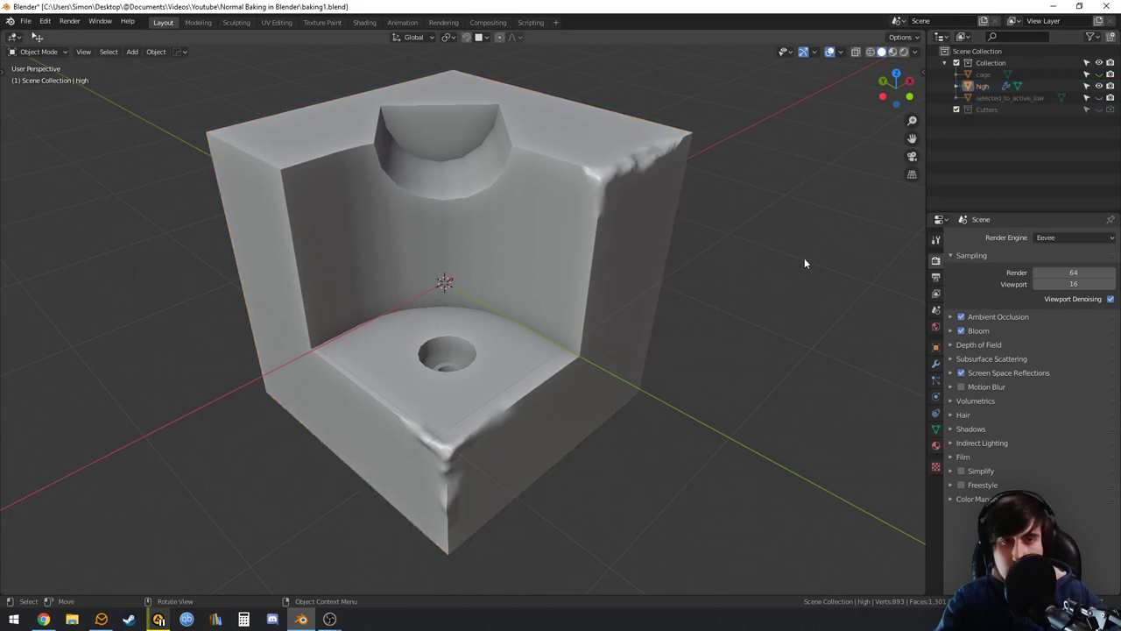
Export the high object in Wavefront OBJ format as high_poly.obj to the Normal Baking in Blender folder
{"action": "left_click", "coordinate": [586, 208]}
{"action": "key", "text": "q"}
{"action": "mouse_move", "coordinate": [584, 341]}
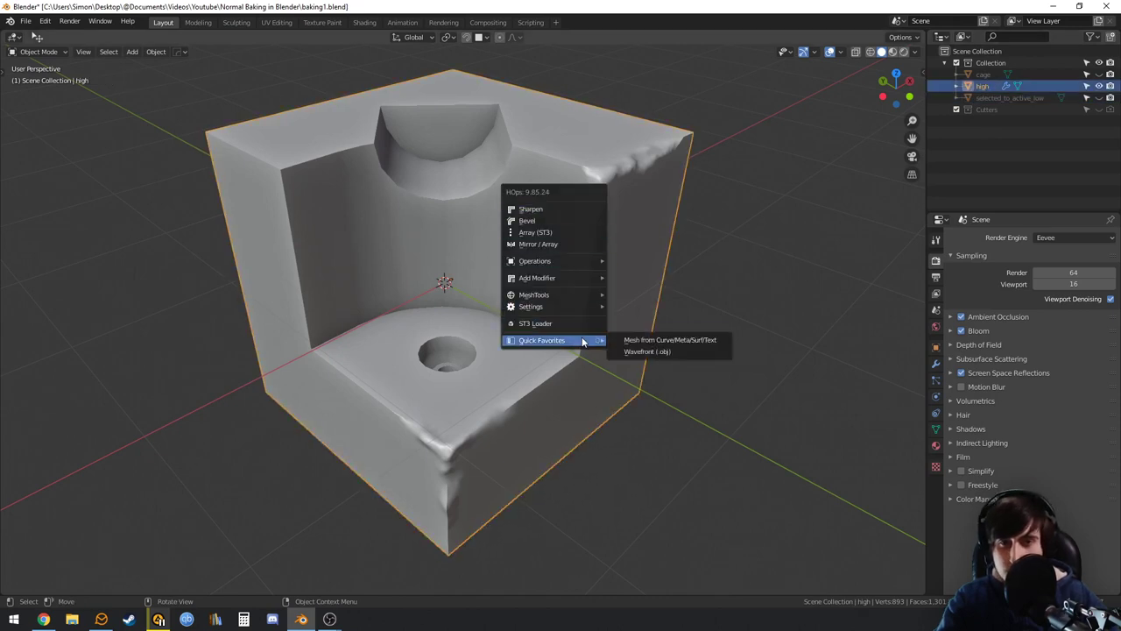
{"action": "left_click", "coordinate": [663, 349]}
{"action": "left_click", "coordinate": [405, 503]}
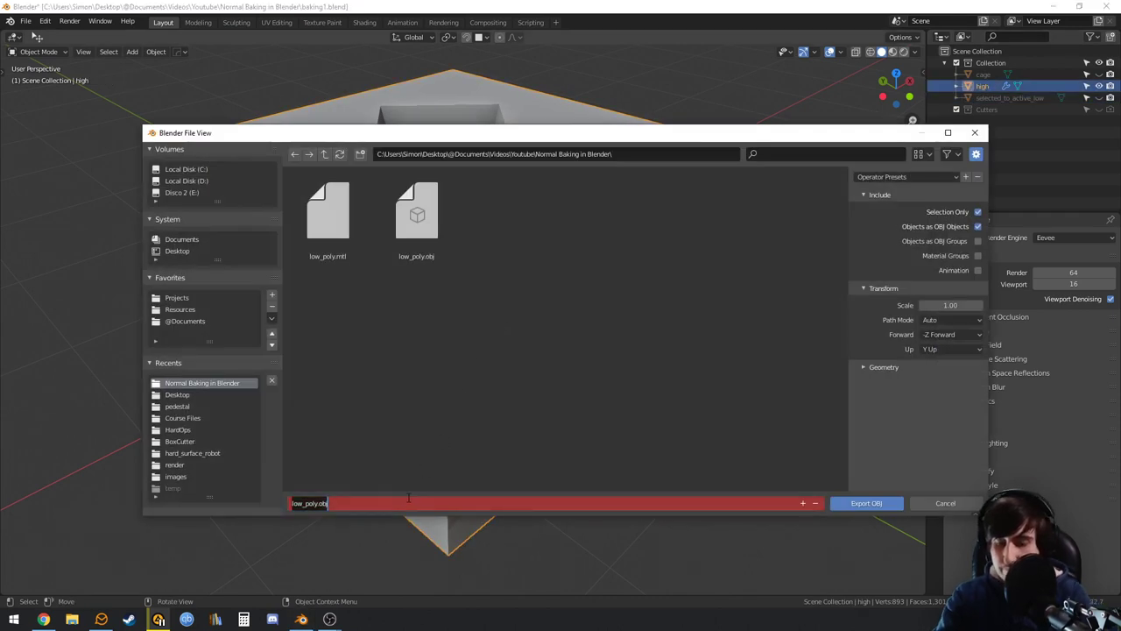
{"action": "type", "text": "high_poly"}
{"action": "key", "text": "Return"}
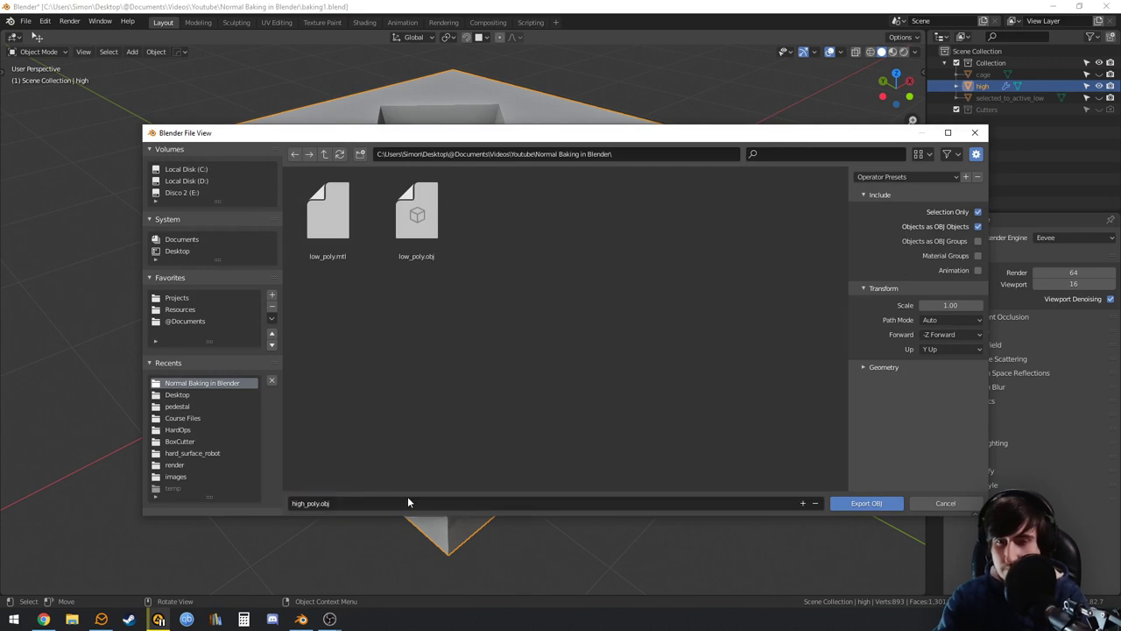
{"action": "left_click", "coordinate": [866, 502]}
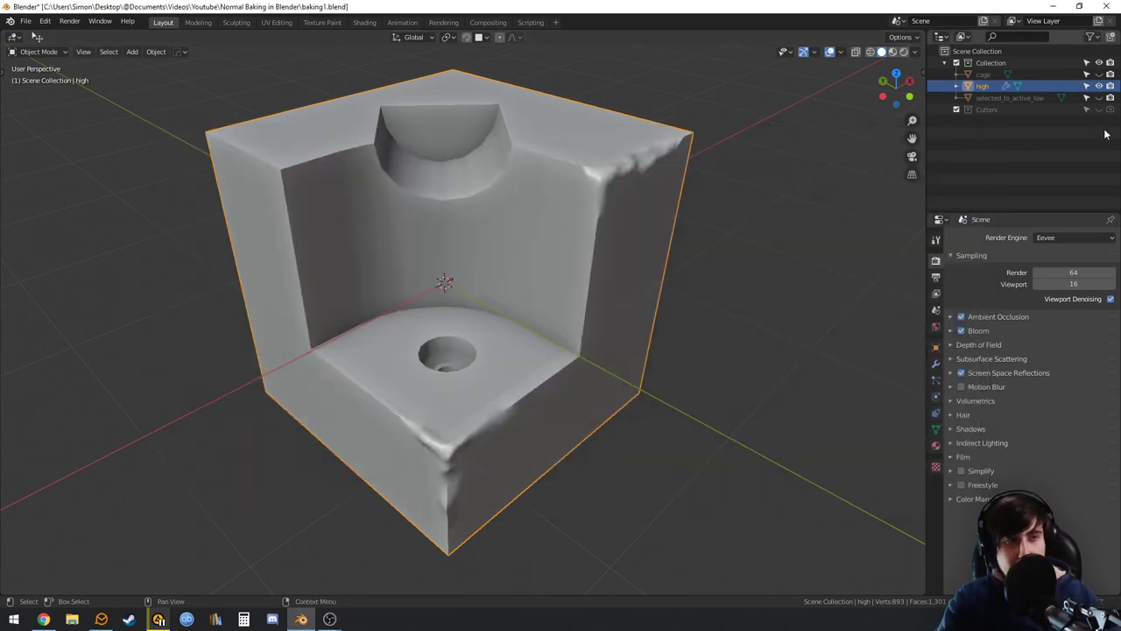
Hide the high object, unhide cage and select it
{"action": "left_click", "coordinate": [1098, 86]}
{"action": "left_click", "coordinate": [1098, 75]}
{"action": "left_click", "coordinate": [984, 74]}
Export the selected cage object in Wavefront OBJ format as cage.obj to the Normal Baking in Blender folder
{"action": "key", "text": "q"}
{"action": "mouse_move", "coordinate": [575, 238]}
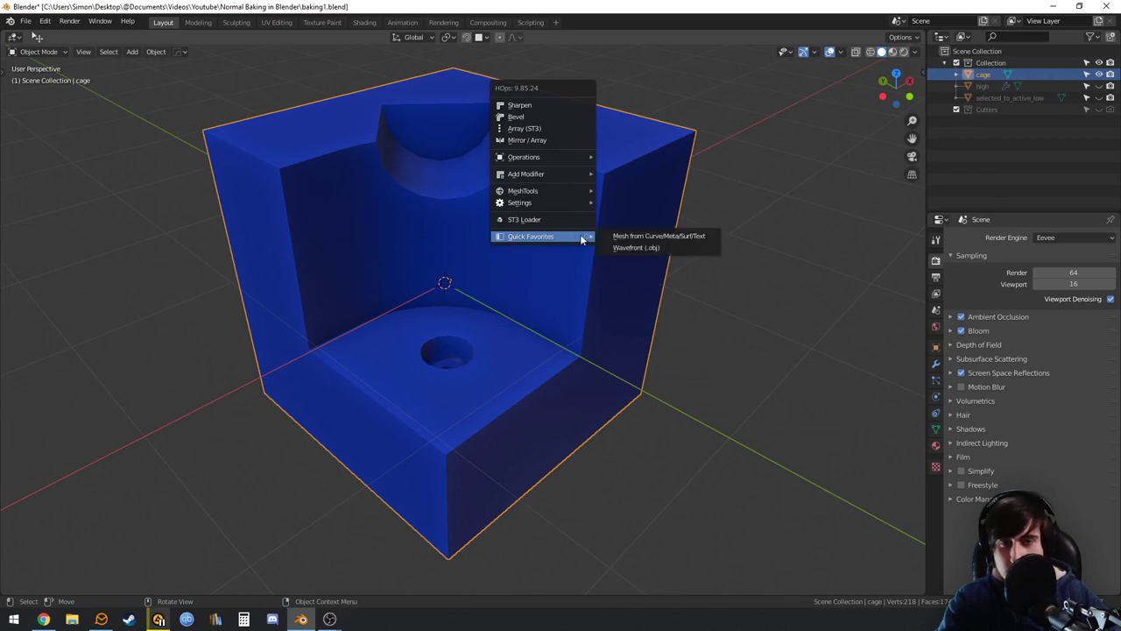
{"action": "left_click", "coordinate": [650, 249]}
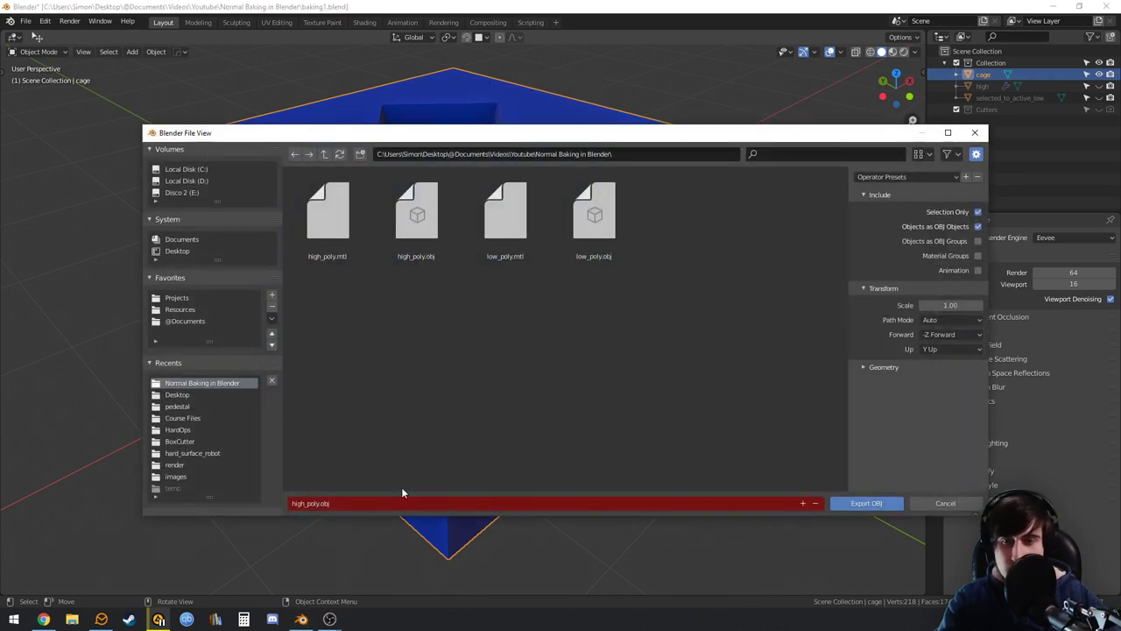
{"action": "left_click", "coordinate": [394, 499]}
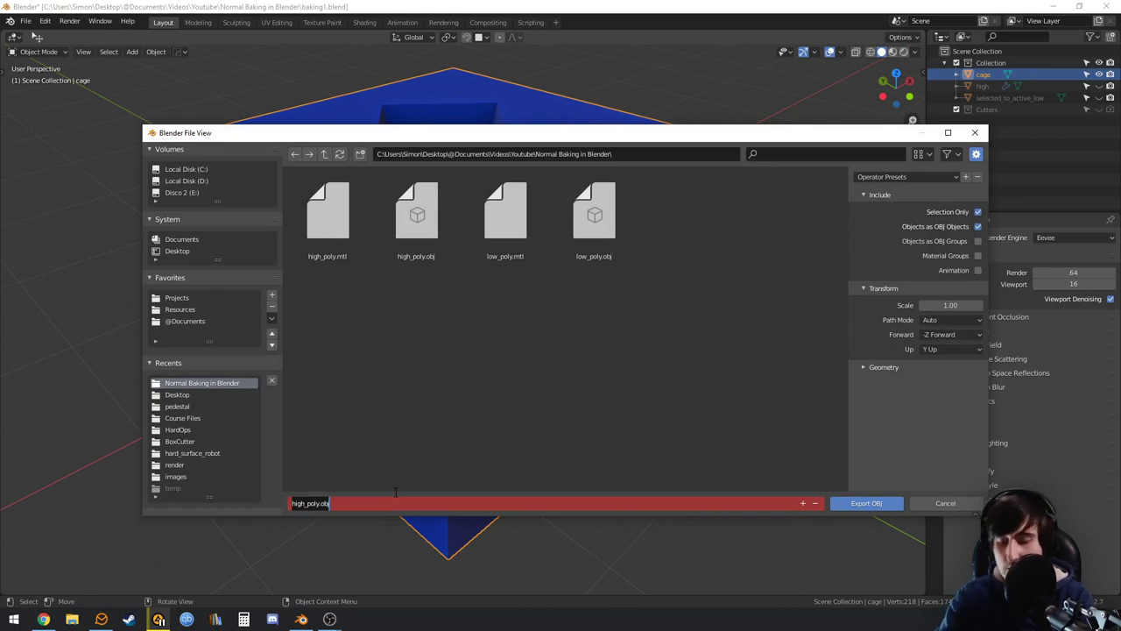
{"action": "key", "text": "Return"}
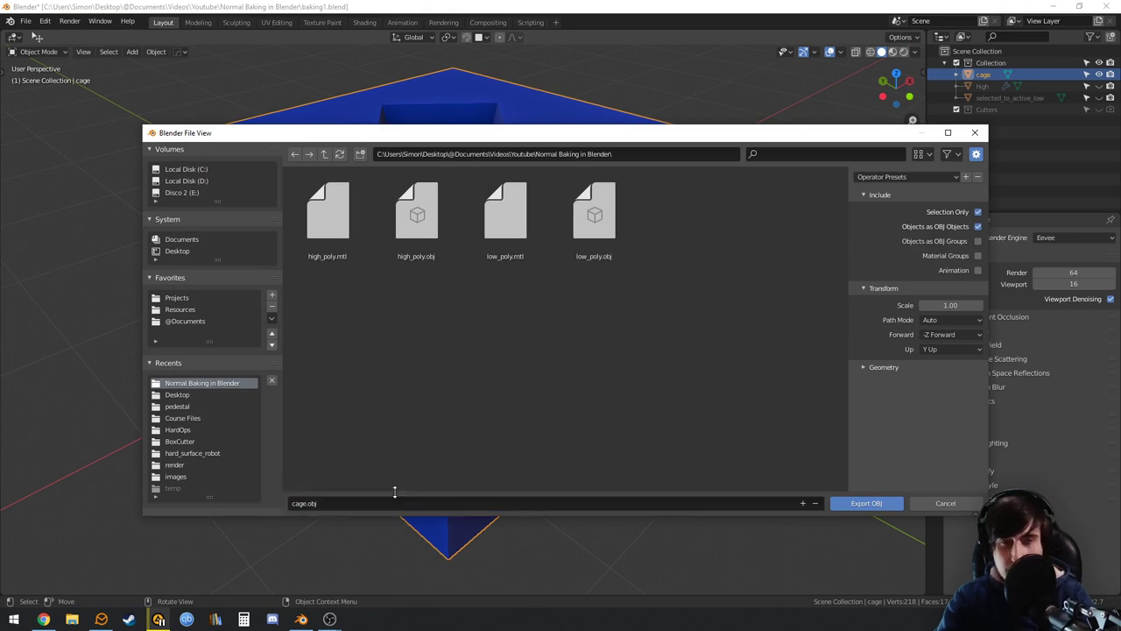
{"action": "left_click", "coordinate": [853, 508]}
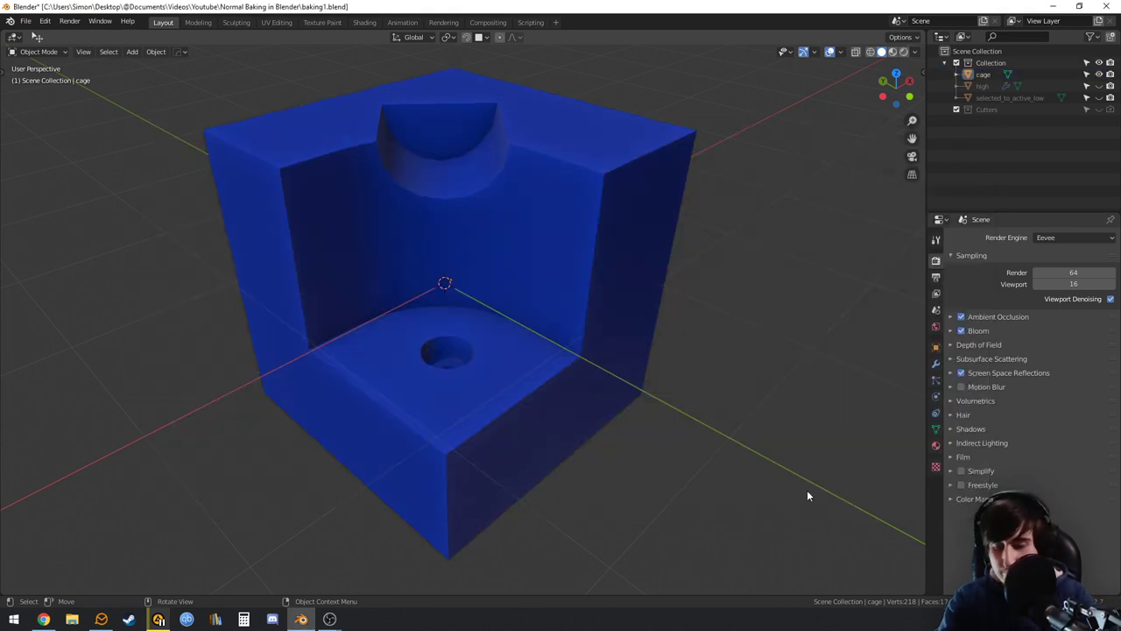
Launch Substance Painter and start a new project
{"action": "key", "text": "super"}
{"action": "type", "text": "substance"}
{"action": "key", "text": "Return"}
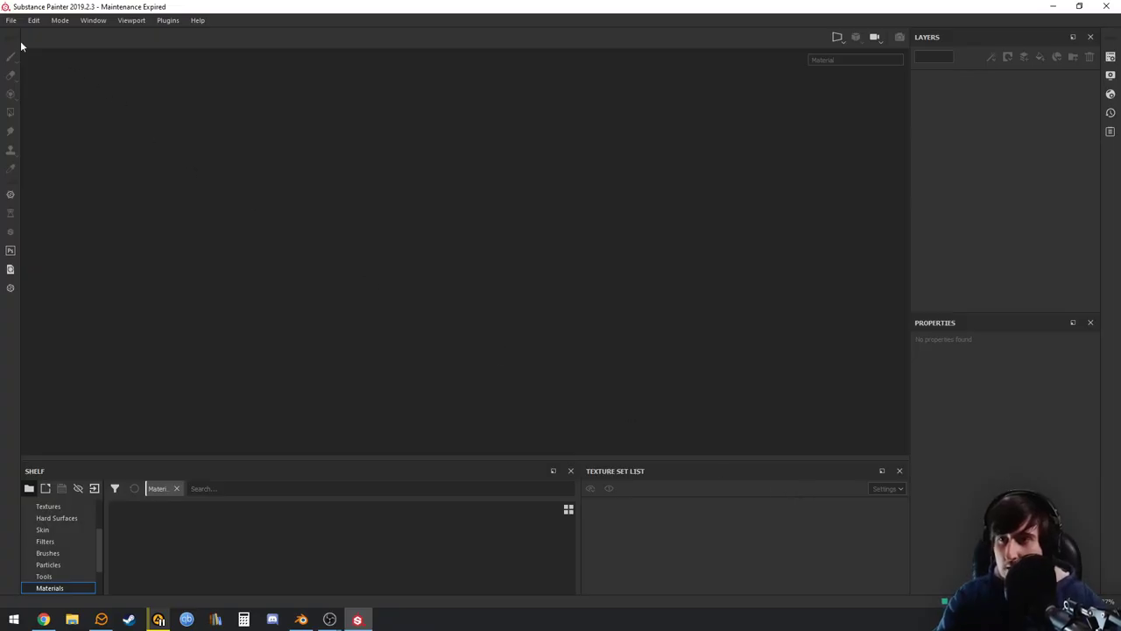
{"action": "left_click", "coordinate": [12, 20]}
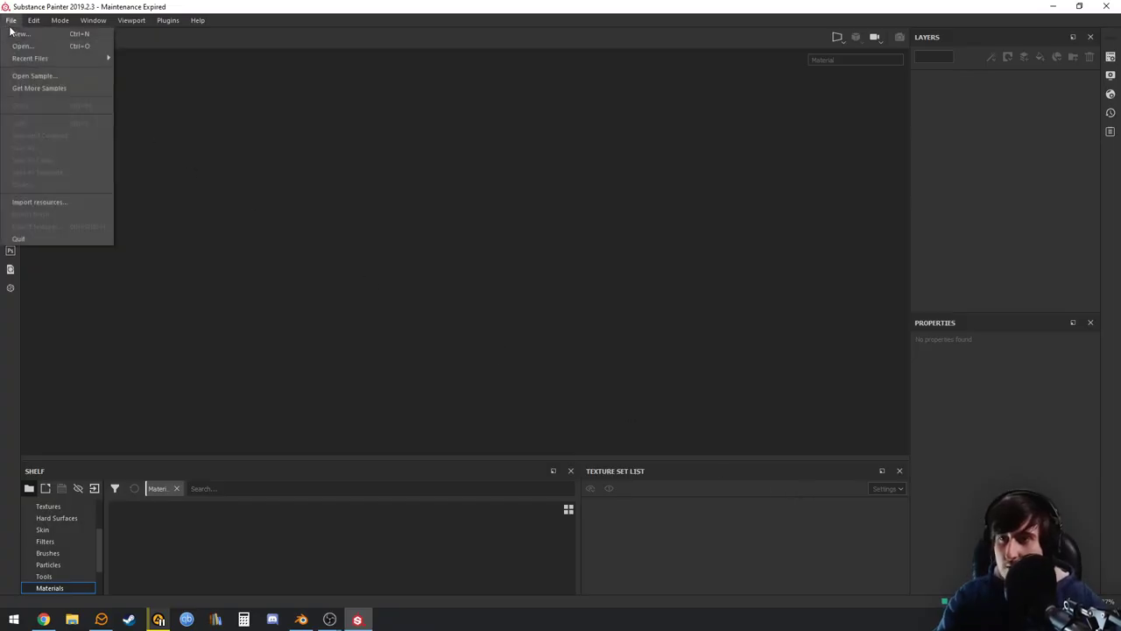
{"action": "left_click", "coordinate": [22, 39]}
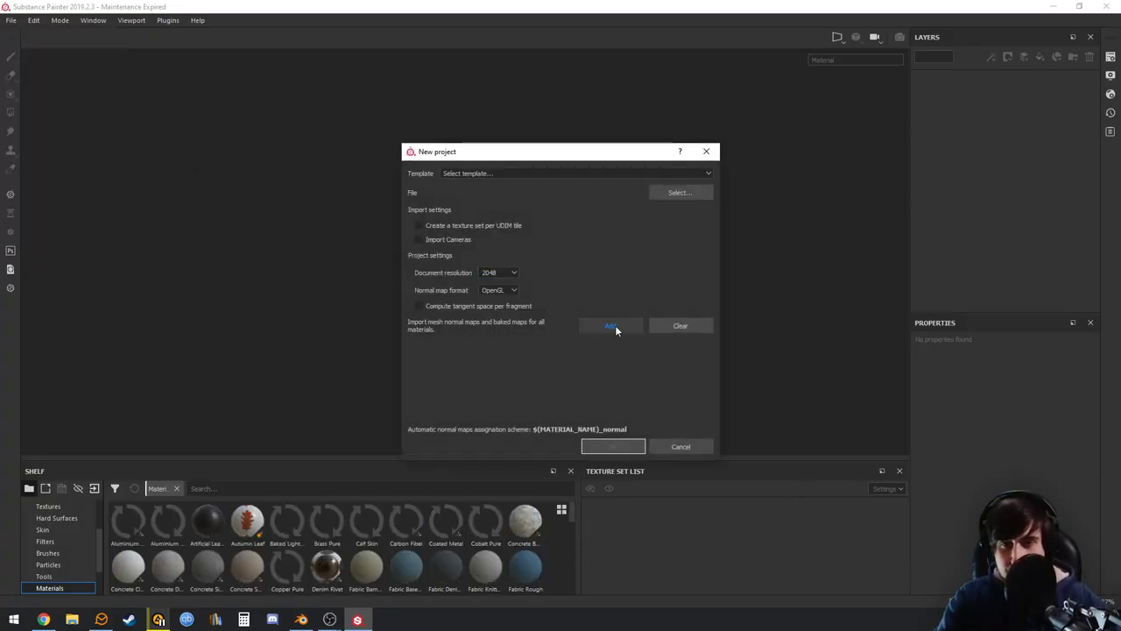
Add normal_low.png from the Normal Baking in Blender folder to the new project's imported maps, keeping the OpenGL normal map format
{"action": "left_click", "coordinate": [611, 326]}
{"action": "double_click", "coordinate": [544, 259]}
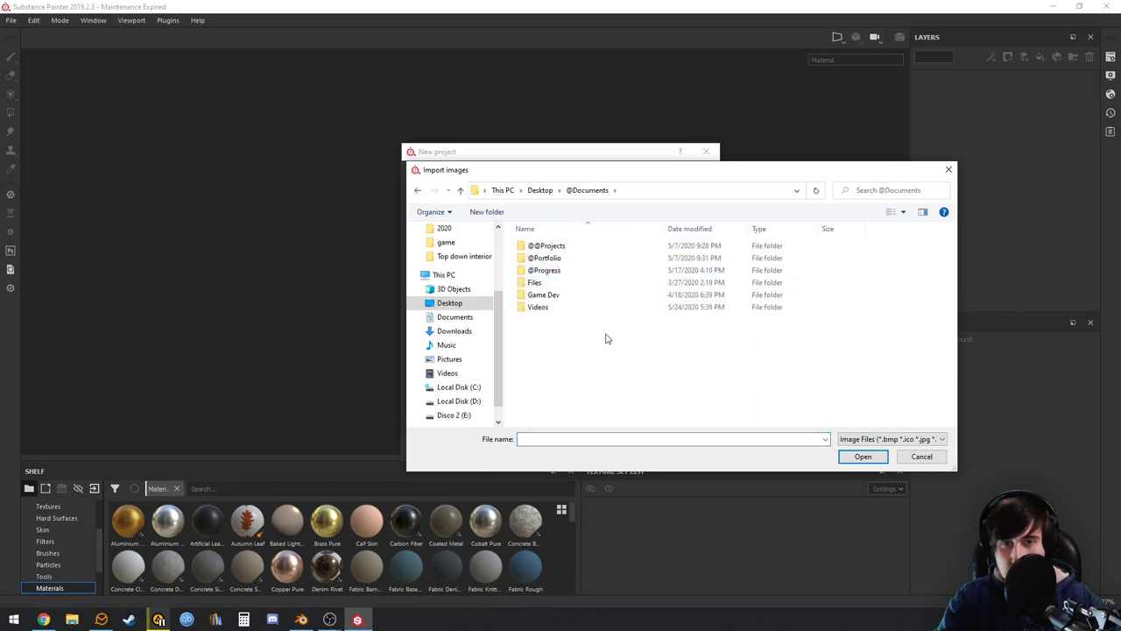
{"action": "double_click", "coordinate": [590, 314]}
{"action": "double_click", "coordinate": [544, 245]}
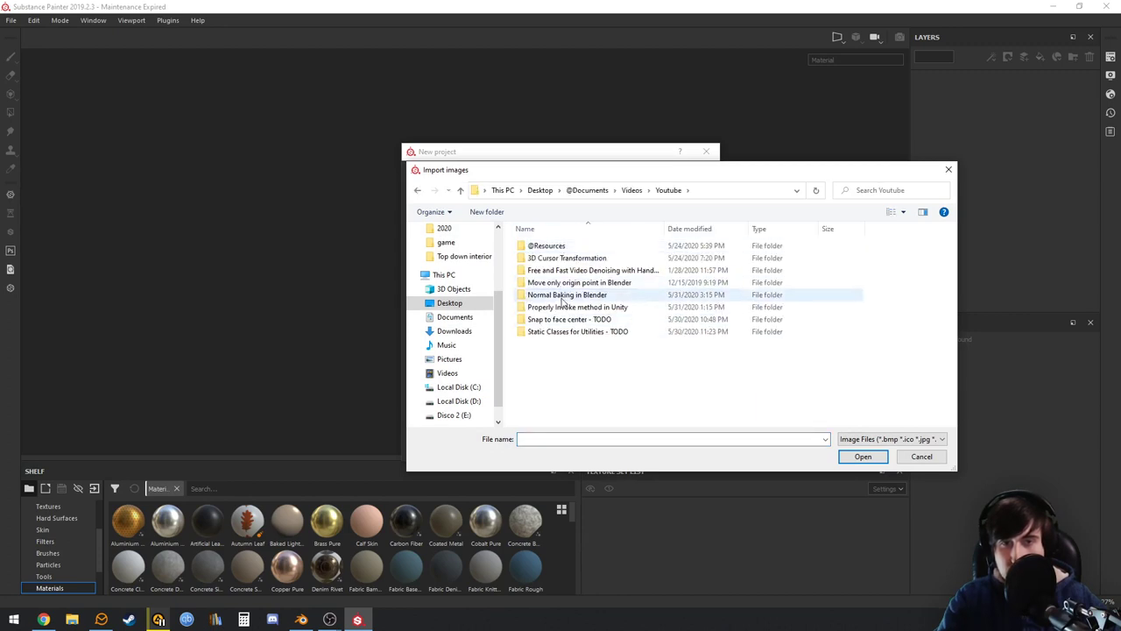
{"action": "double_click", "coordinate": [564, 293]}
{"action": "double_click", "coordinate": [610, 236]}
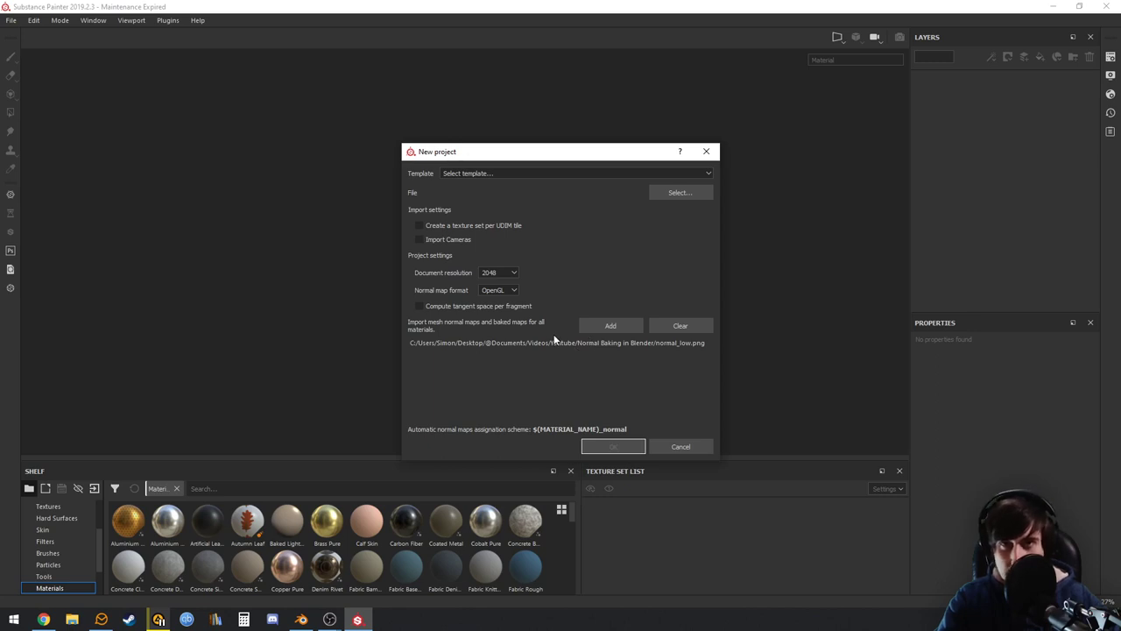
{"action": "left_click", "coordinate": [515, 290]}
{"action": "left_click", "coordinate": [517, 292]}
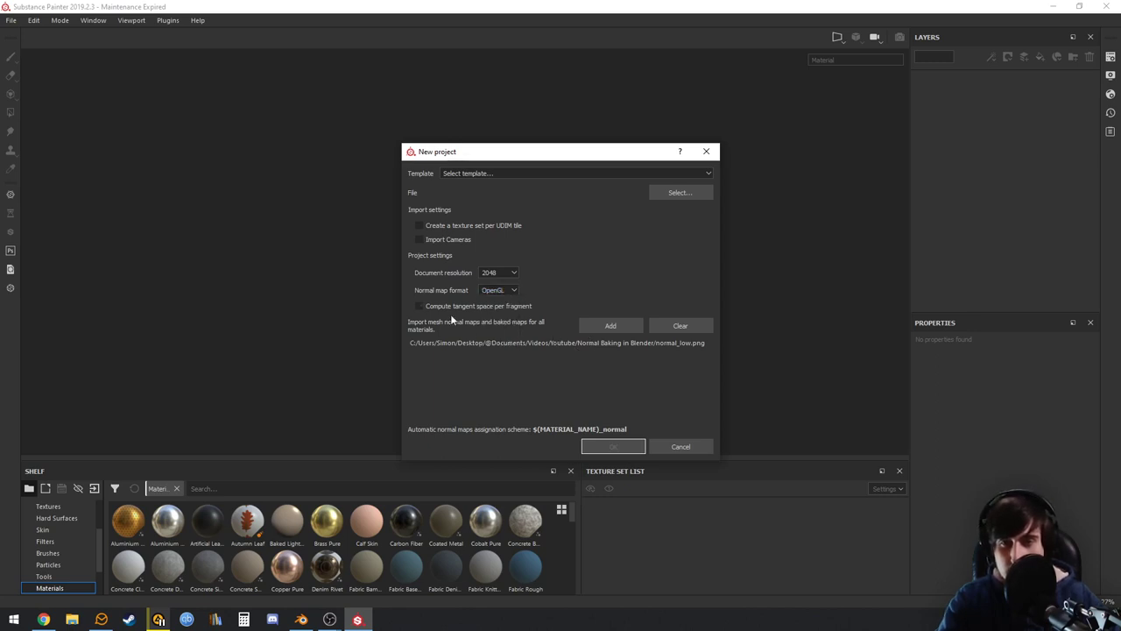
Switch to Blender, set the render engine to Cycles and examine the normal bake's swizzle settings
{"action": "left_click", "coordinate": [301, 619]}
{"action": "left_click", "coordinate": [1093, 240]}
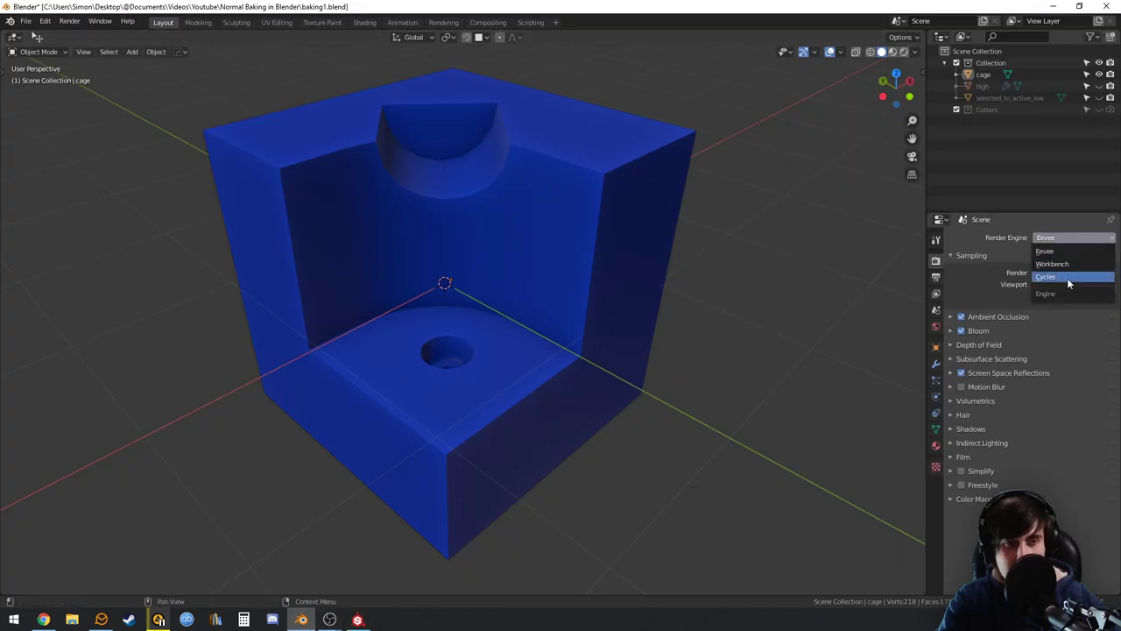
{"action": "left_click", "coordinate": [1067, 278]}
{"action": "scroll", "coordinate": [981, 420], "scroll_direction": "down", "scroll_amount": 3}
{"action": "scroll", "coordinate": [967, 436], "scroll_direction": "down", "scroll_amount": 1}
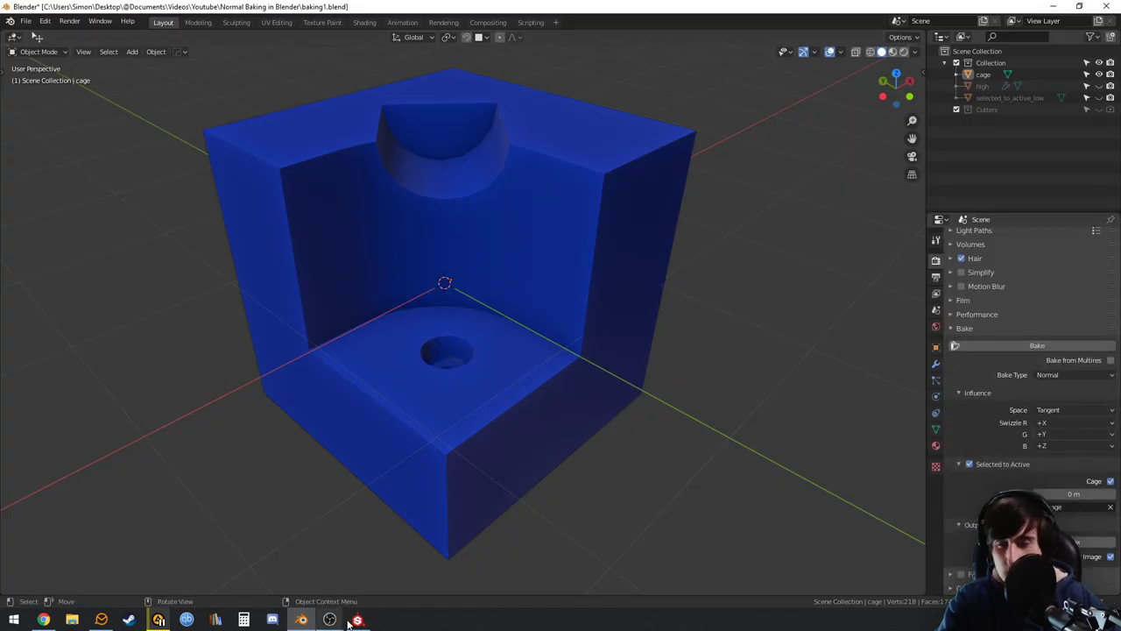
Return to Substance Painter, choose low_poly.obj as the project's mesh and create the project
{"action": "key", "text": "alt+Tab"}
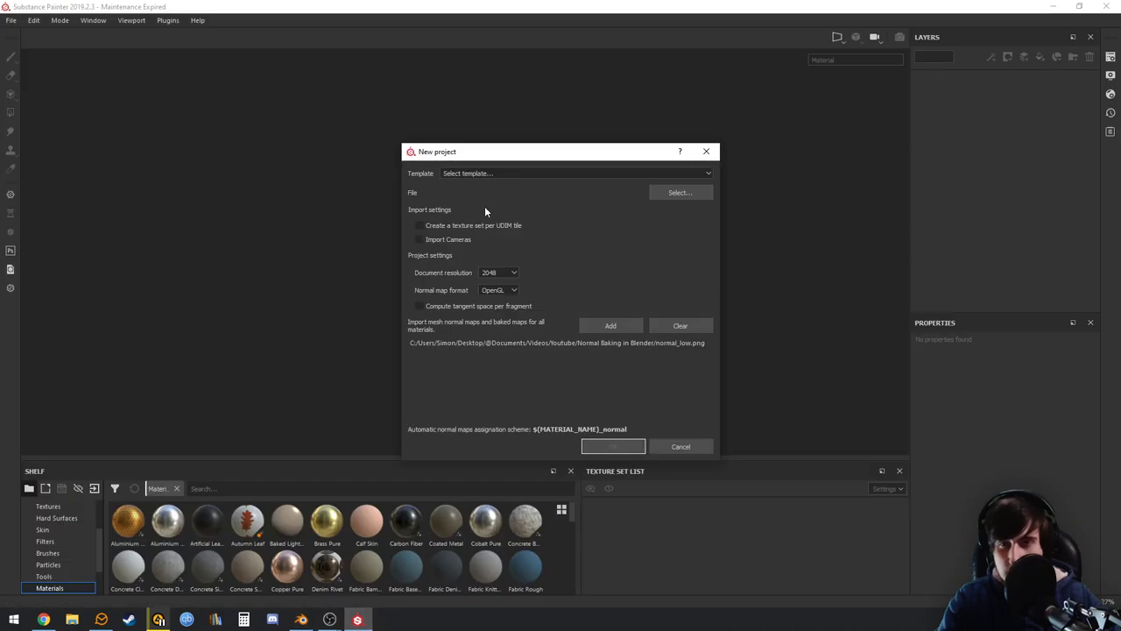
{"action": "left_click", "coordinate": [680, 192]}
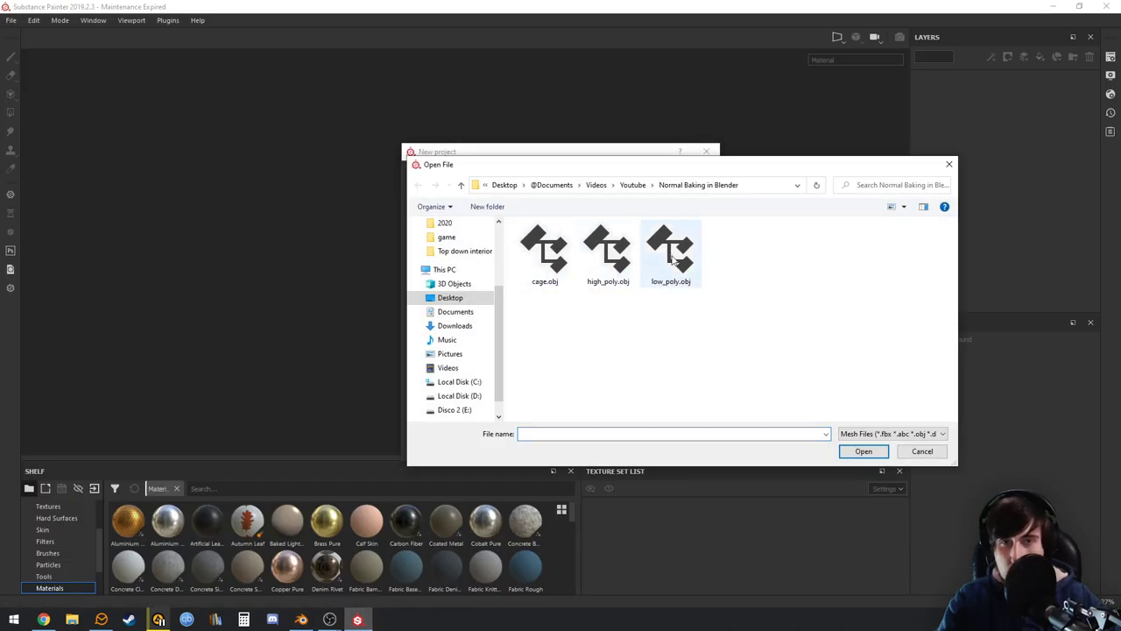
{"action": "double_click", "coordinate": [671, 254]}
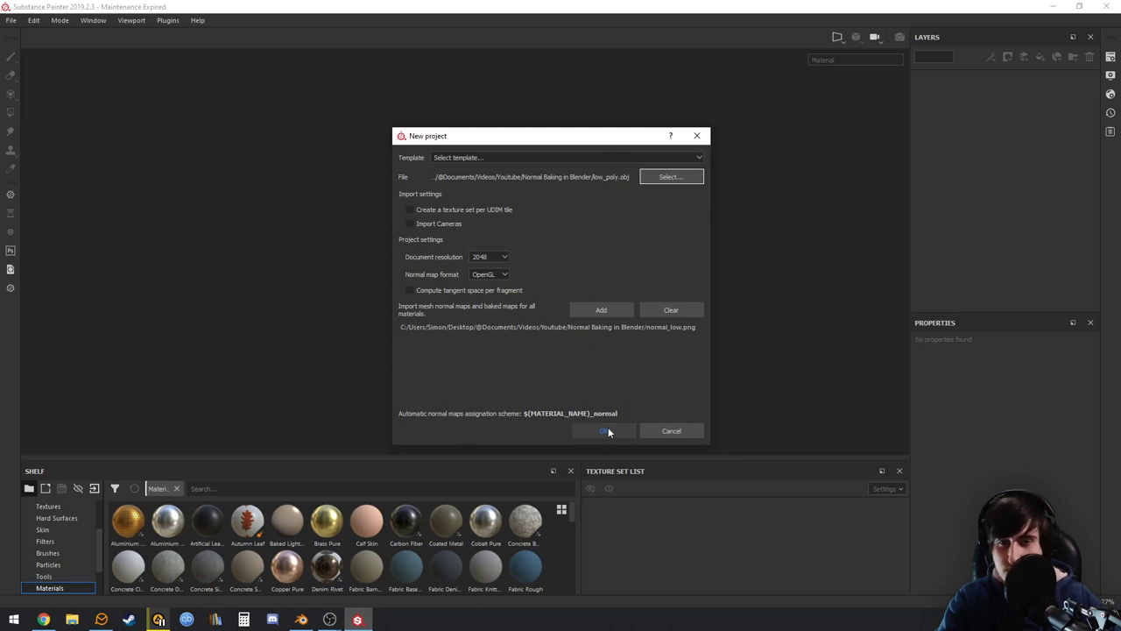
{"action": "left_click", "coordinate": [608, 431]}
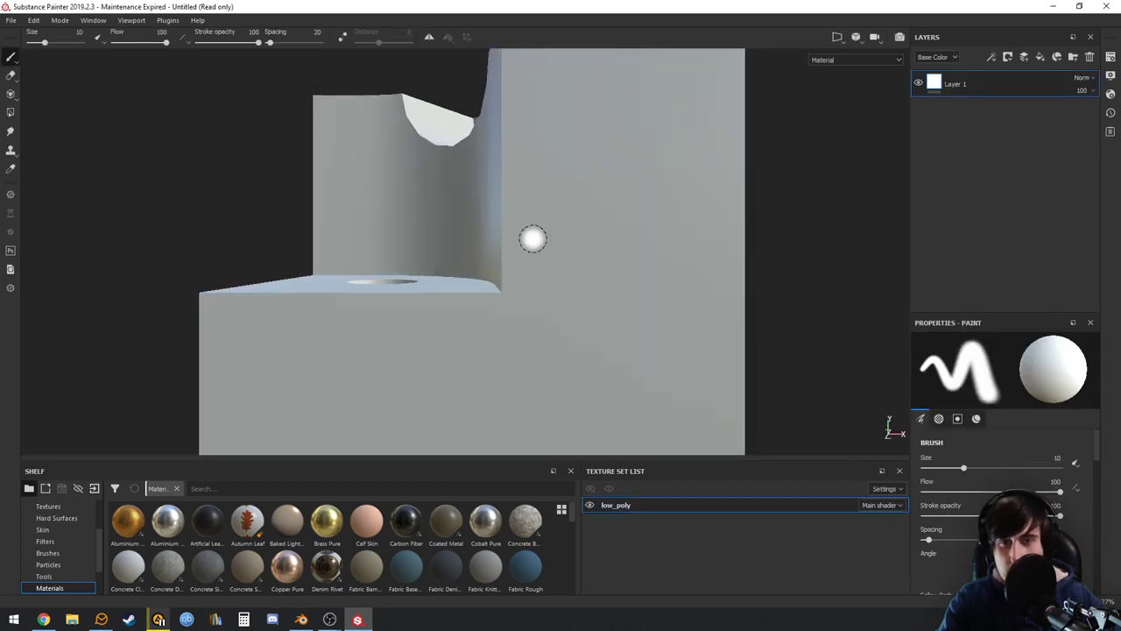
Try normal_low as the low_poly texture set's Normal mesh map and inspect the edge detail on the model
{"action": "scroll", "coordinate": [592, 280], "scroll_direction": "down", "scroll_amount": 2}
{"action": "scroll", "coordinate": [561, 287], "scroll_direction": "up", "scroll_amount": 2}
{"action": "mouse_move", "coordinate": [560, 288]}
{"action": "middle_mouse_down", "text": "alt"}
{"action": "mouse_move", "coordinate": [543, 286]}
{"action": "mouse_move", "coordinate": [550, 298]}
{"action": "middle_mouse_up", "text": "alt"}
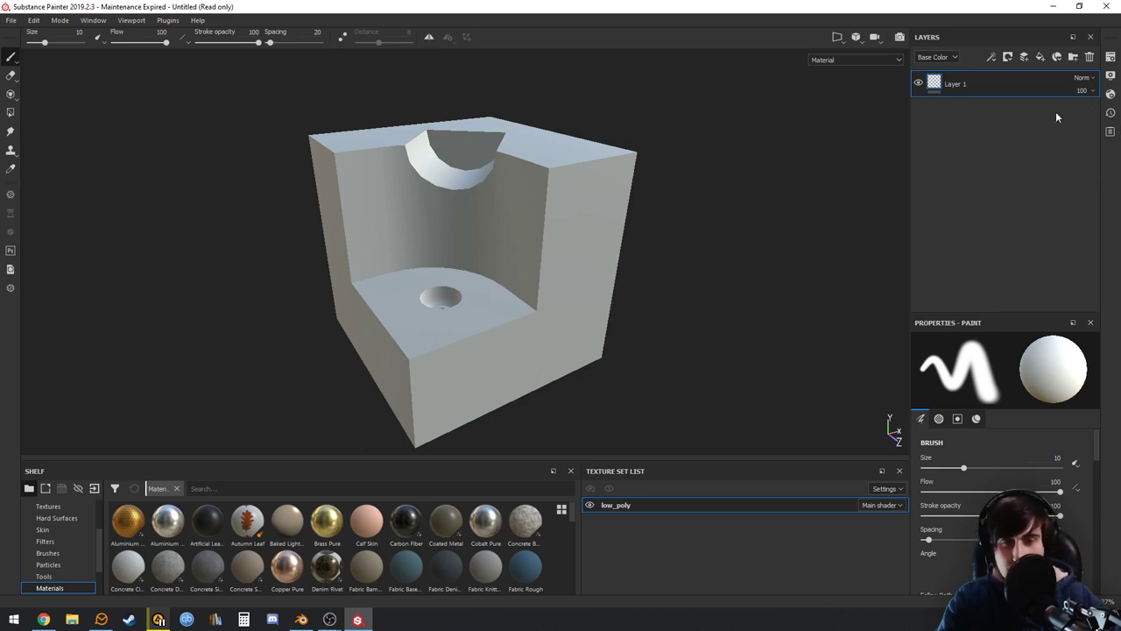
{"action": "left_click", "coordinate": [1109, 56]}
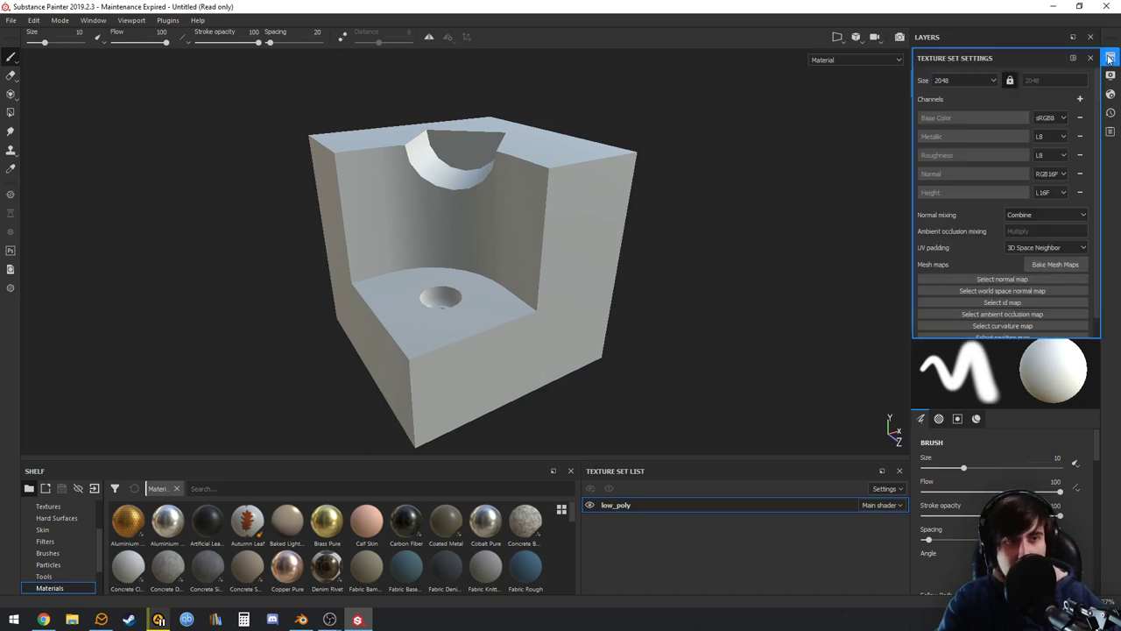
{"action": "left_click", "coordinate": [1007, 278]}
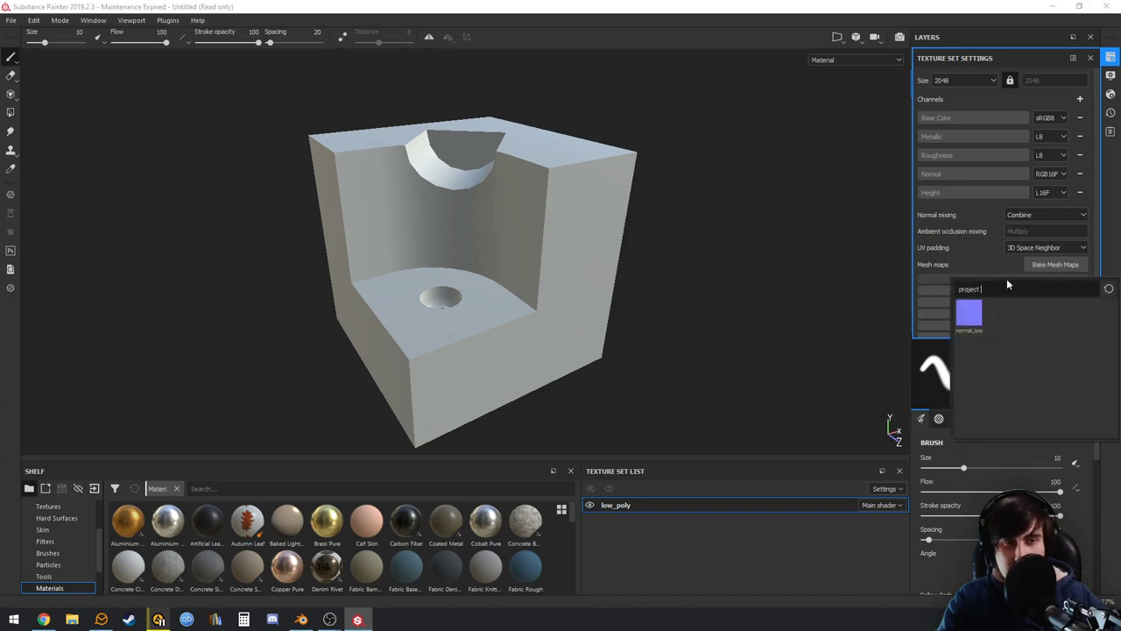
{"action": "left_click", "coordinate": [969, 314]}
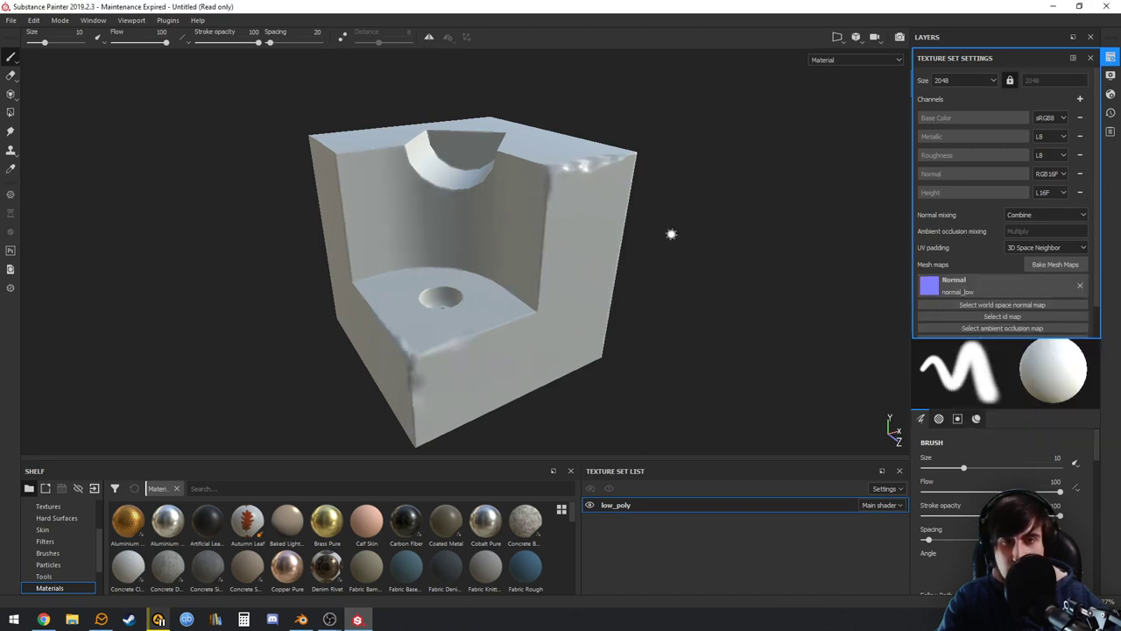
{"action": "left_click_drag", "start_coordinate": [670, 235], "coordinate": [626, 220], "text": "alt"}
{"action": "scroll", "coordinate": [578, 214], "scroll_direction": "up", "scroll_amount": 2}
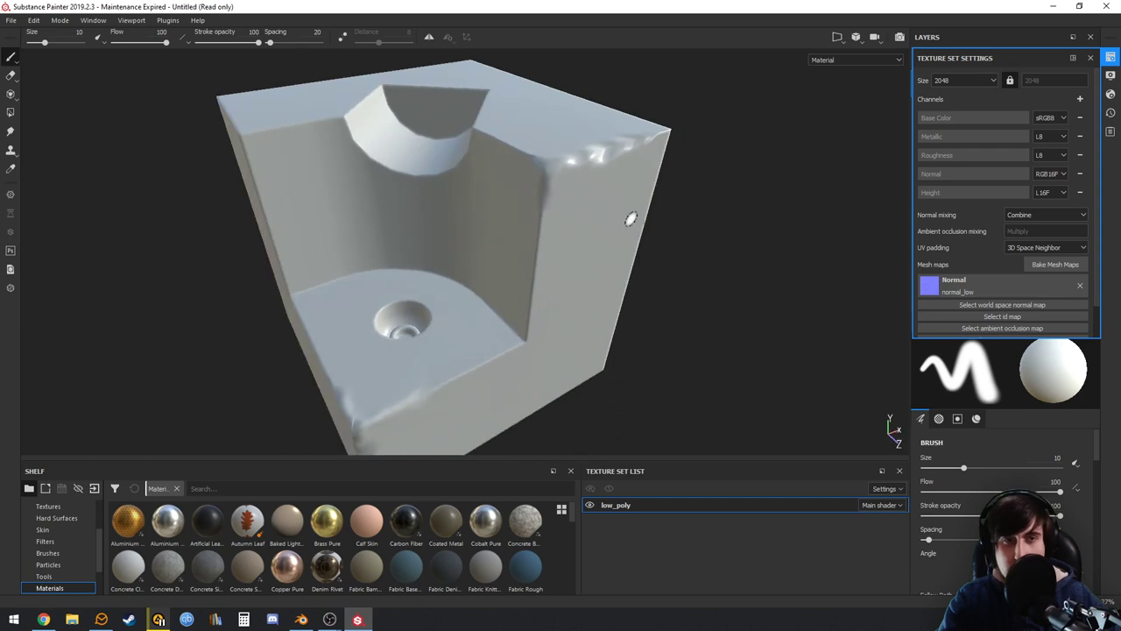
{"action": "left_click", "coordinate": [1090, 58]}
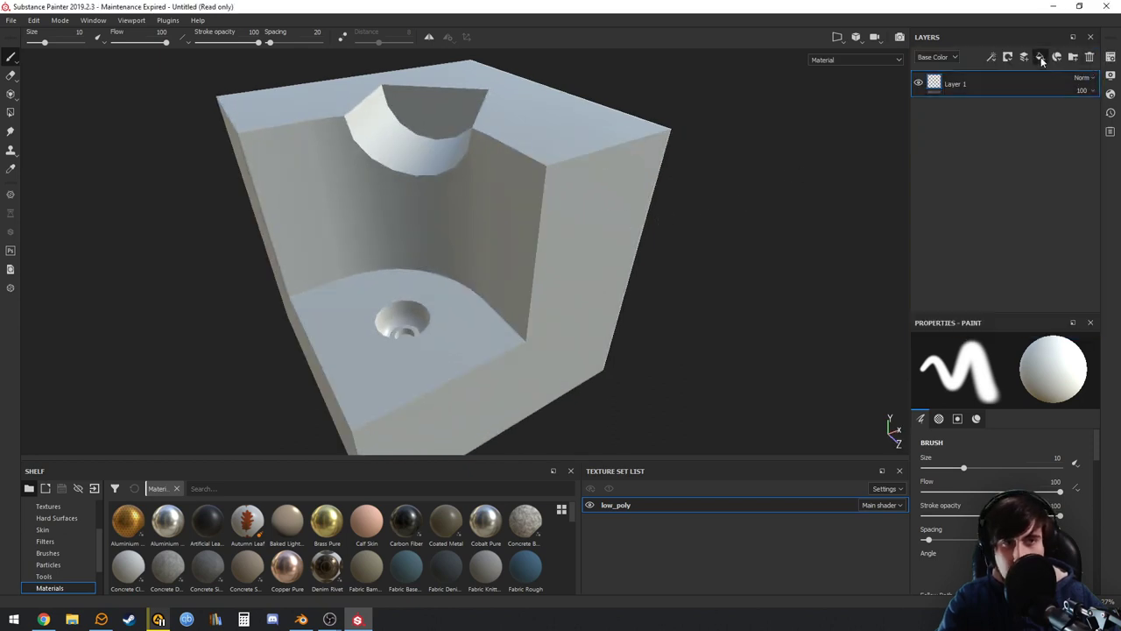
Add a fill layer above Layer 1 with only its normal channel enabled
{"action": "left_click", "coordinate": [1040, 57]}
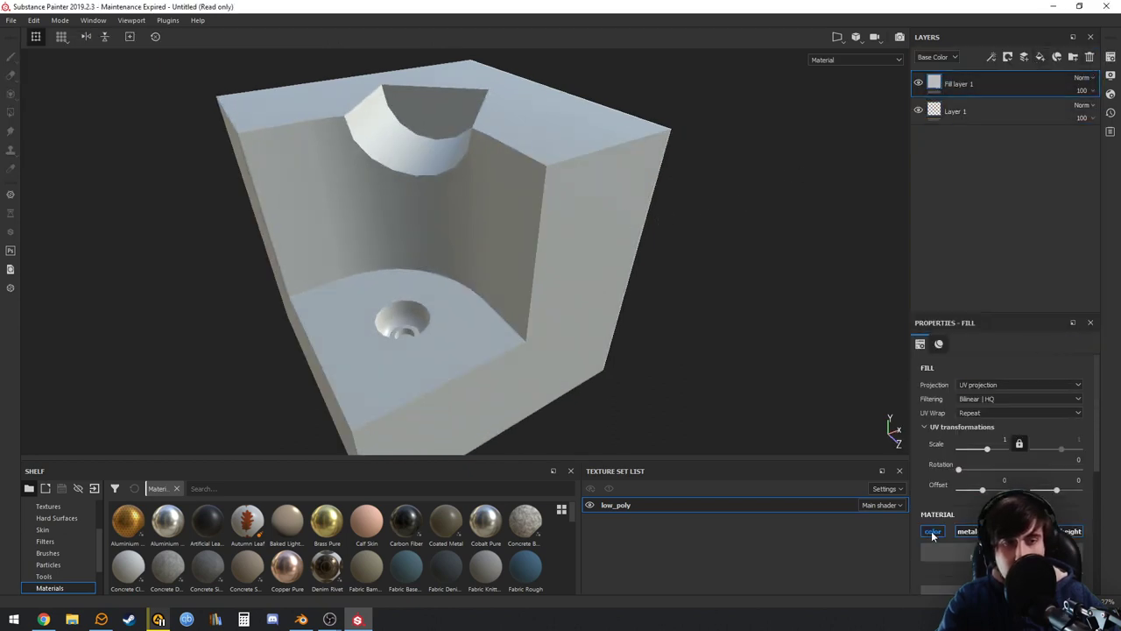
{"action": "left_click", "coordinate": [933, 532]}
{"action": "scroll", "coordinate": [1055, 516], "scroll_direction": "down", "scroll_amount": 2}
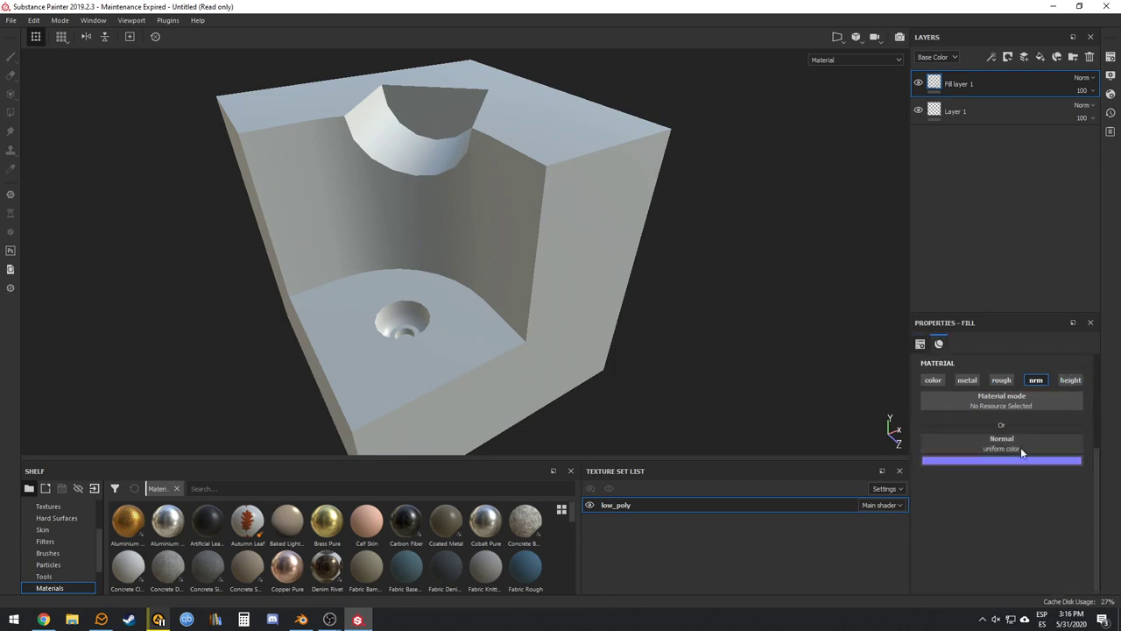
Assign the project's normal_low texture to the fill layer's normal channel and inspect the shading on the model's edges and corners
{"action": "left_click", "coordinate": [1012, 437]}
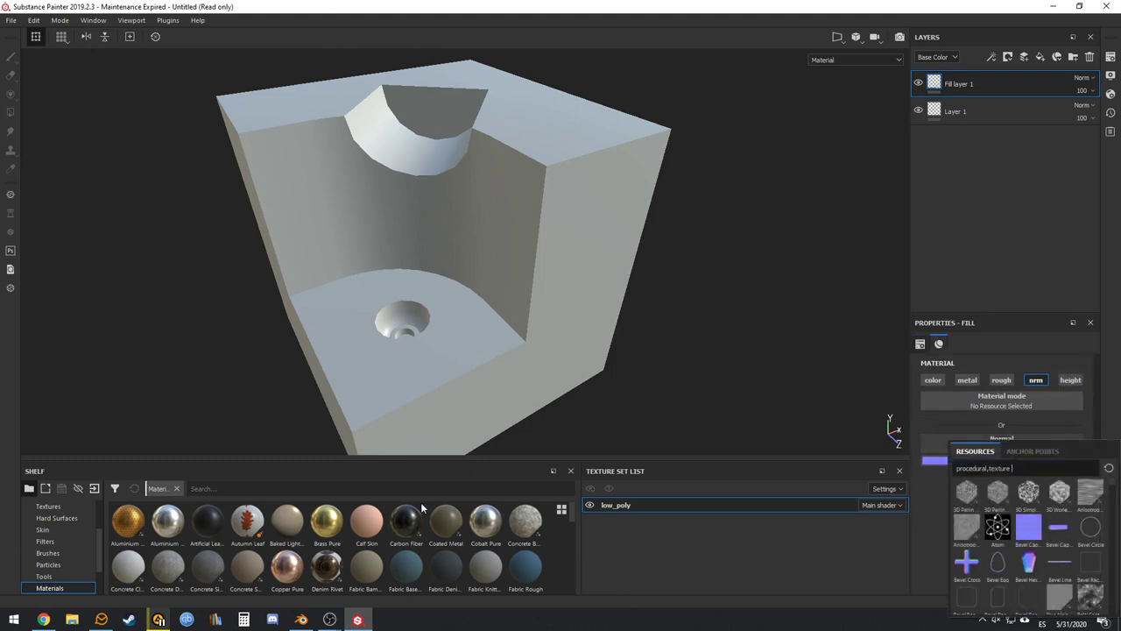
{"action": "left_click", "coordinate": [54, 527]}
{"action": "scroll", "coordinate": [55, 524], "scroll_direction": "up", "scroll_amount": 2}
{"action": "left_click", "coordinate": [56, 519]}
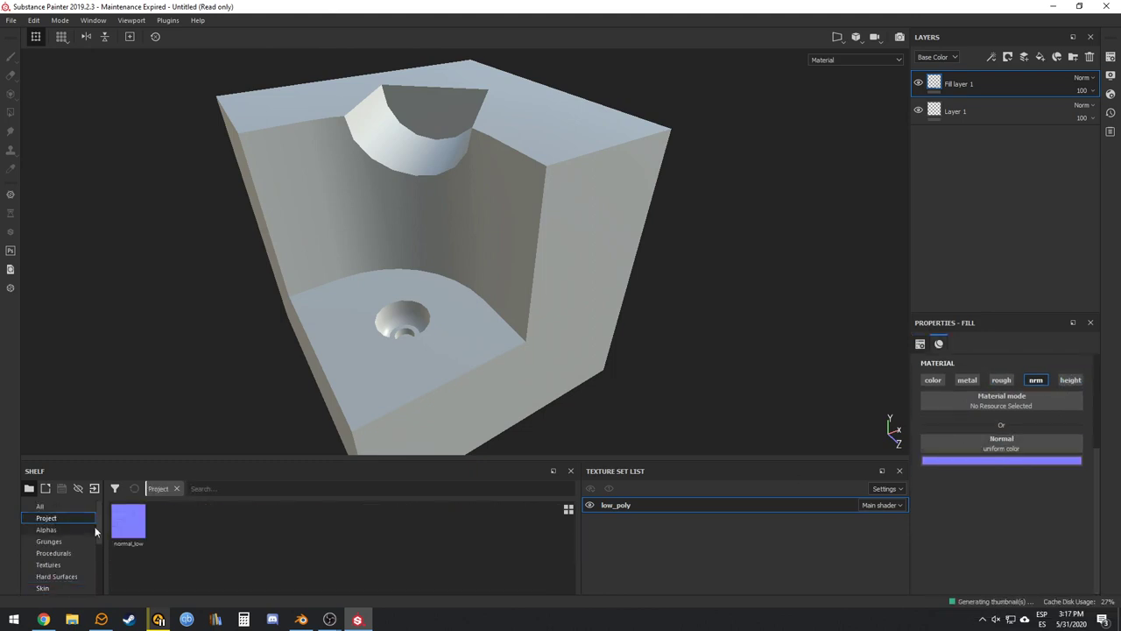
{"action": "mouse_move", "coordinate": [128, 522]}
{"action": "left_mouse_down"}
{"action": "mouse_move", "coordinate": [832, 490]}
{"action": "mouse_move", "coordinate": [982, 446]}
{"action": "left_mouse_up"}
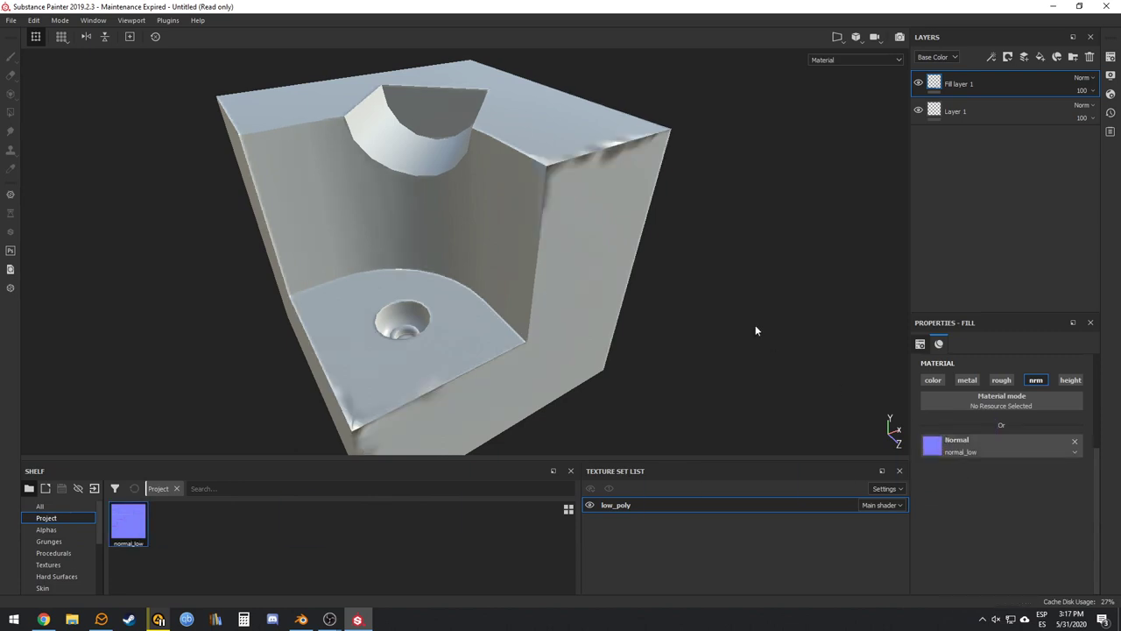
{"action": "mouse_move", "coordinate": [623, 301]}
{"action": "left_mouse_down", "text": "alt"}
{"action": "mouse_move", "coordinate": [535, 226]}
{"action": "mouse_move", "coordinate": [601, 299]}
{"action": "left_mouse_up", "text": "alt"}
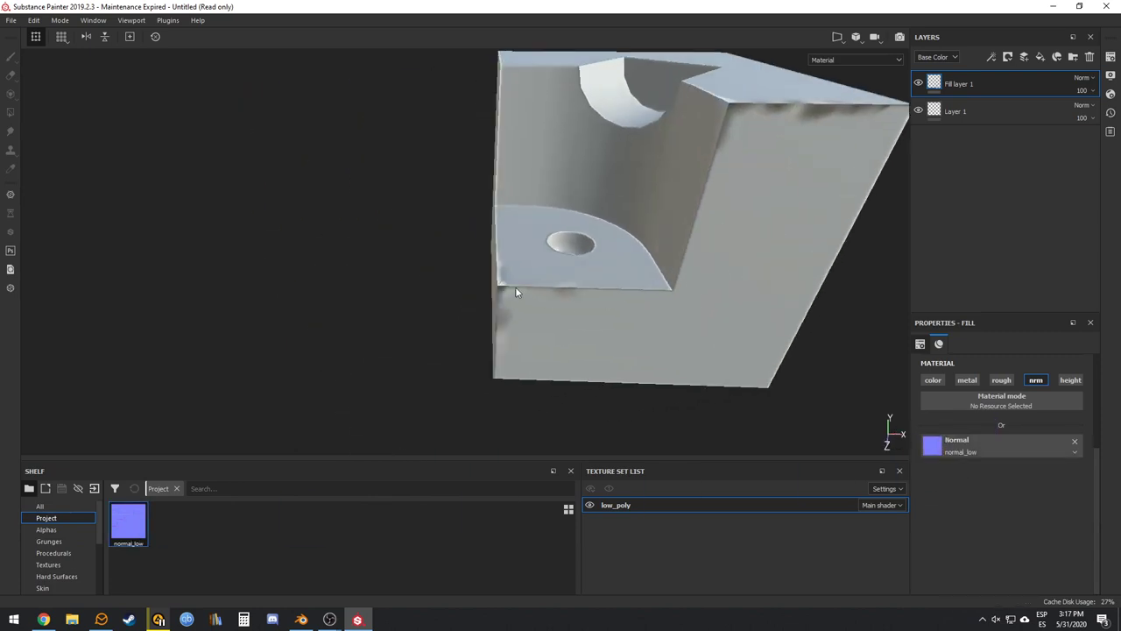
{"action": "left_click_drag", "start_coordinate": [515, 291], "coordinate": [621, 276], "text": "alt"}
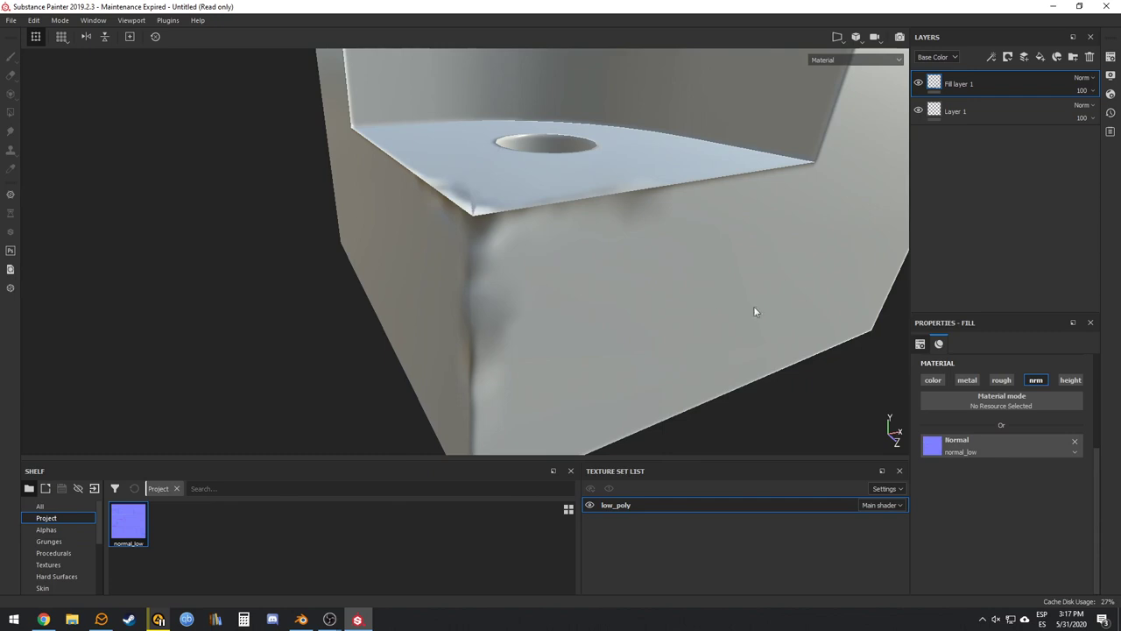
Set the color space of the fill layer's normal_low texture to OpenGL normal and check the model's shading
{"action": "left_click_drag", "start_coordinate": [590, 278], "coordinate": [610, 262], "text": "alt"}
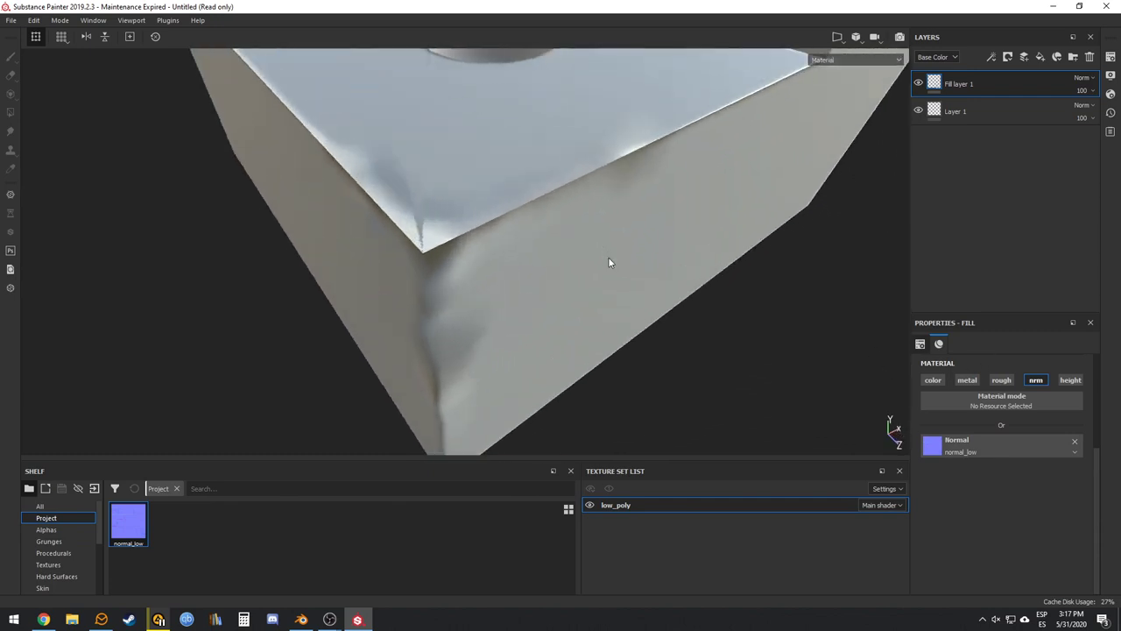
{"action": "left_click", "coordinate": [1075, 452]}
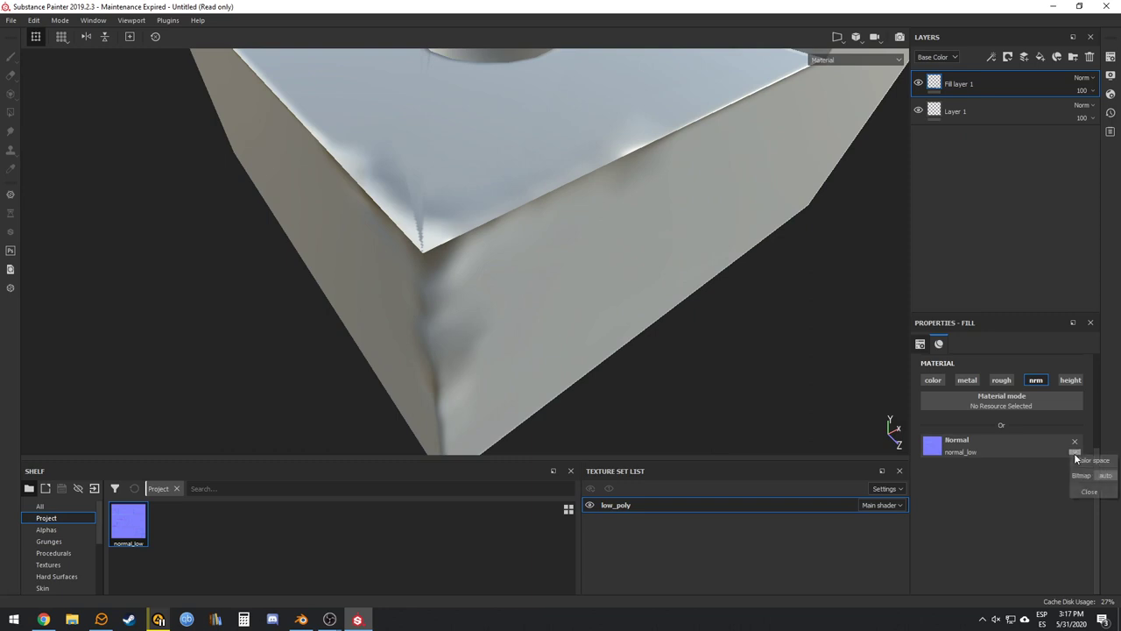
{"action": "left_click", "coordinate": [1105, 476]}
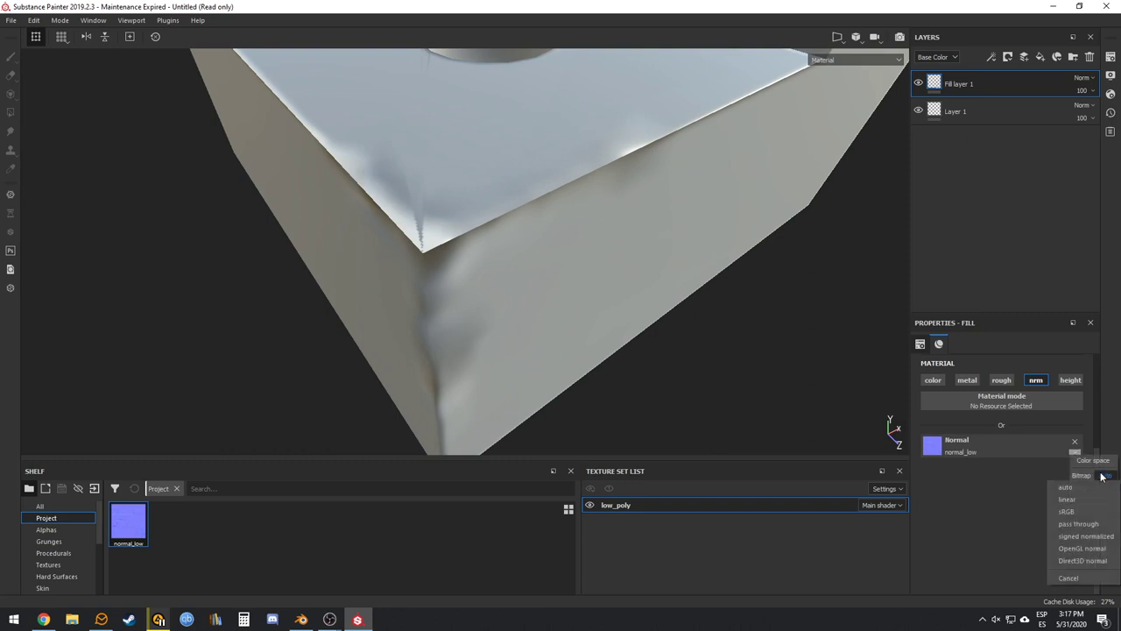
{"action": "left_click", "coordinate": [1086, 549]}
{"action": "mouse_move", "coordinate": [643, 225]}
{"action": "left_mouse_down", "text": "alt"}
{"action": "mouse_move", "coordinate": [719, 139]}
{"action": "mouse_move", "coordinate": [621, 323]}
{"action": "mouse_move", "coordinate": [551, 334]}
{"action": "mouse_move", "coordinate": [158, 576]}
{"action": "left_mouse_up", "text": "alt"}
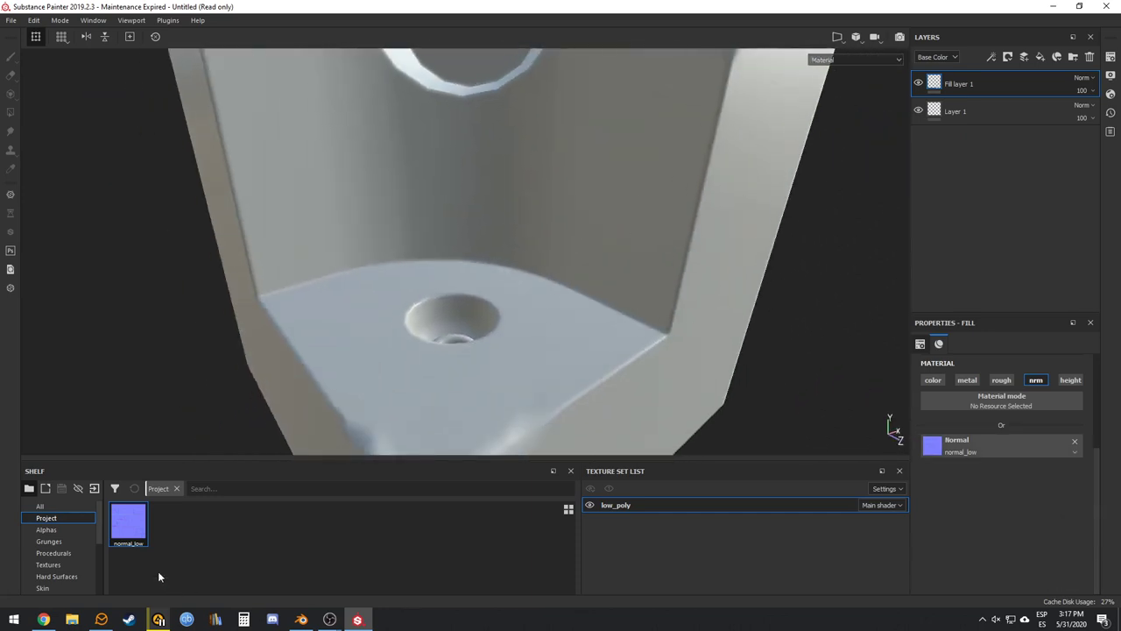
Apply the Bronze Armor smart material to the model and frame the whole mesh
{"action": "scroll", "coordinate": [61, 537], "scroll_direction": "down", "scroll_amount": 3}
{"action": "left_click", "coordinate": [66, 552]}
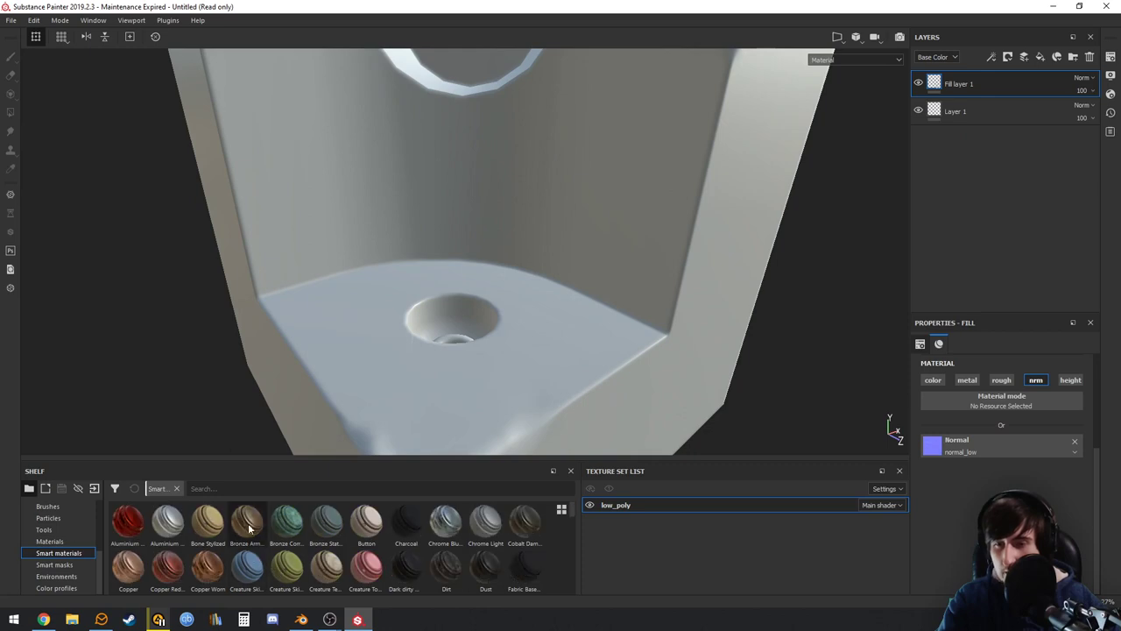
{"action": "left_click_drag", "start_coordinate": [248, 526], "coordinate": [510, 338]}
{"action": "key", "text": "f"}
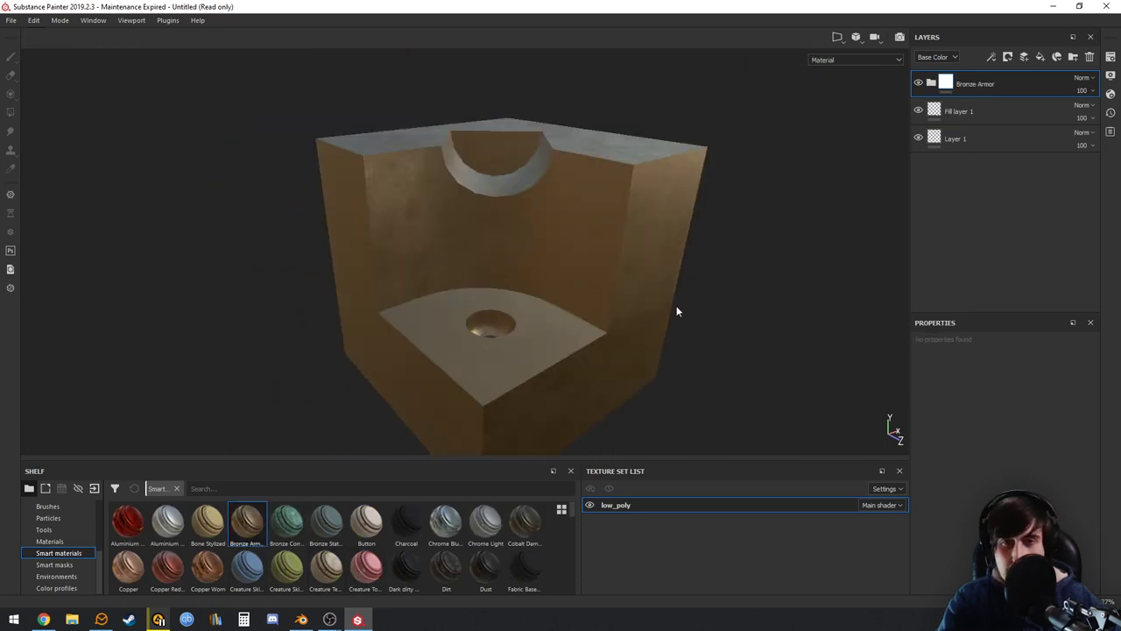
Move the Bronze Armor folder below Fill layer 1 and inspect the edges and corners of the model
{"action": "mouse_move", "coordinate": [676, 310]}
{"action": "left_mouse_down", "text": "alt"}
{"action": "mouse_move", "coordinate": [565, 288]}
{"action": "mouse_move", "coordinate": [661, 326]}
{"action": "left_mouse_up", "text": "alt"}
{"action": "middle_click_drag", "start_coordinate": [620, 410], "coordinate": [594, 301], "text": "alt"}
{"action": "scroll", "coordinate": [594, 301], "scroll_direction": "up", "scroll_amount": 2}
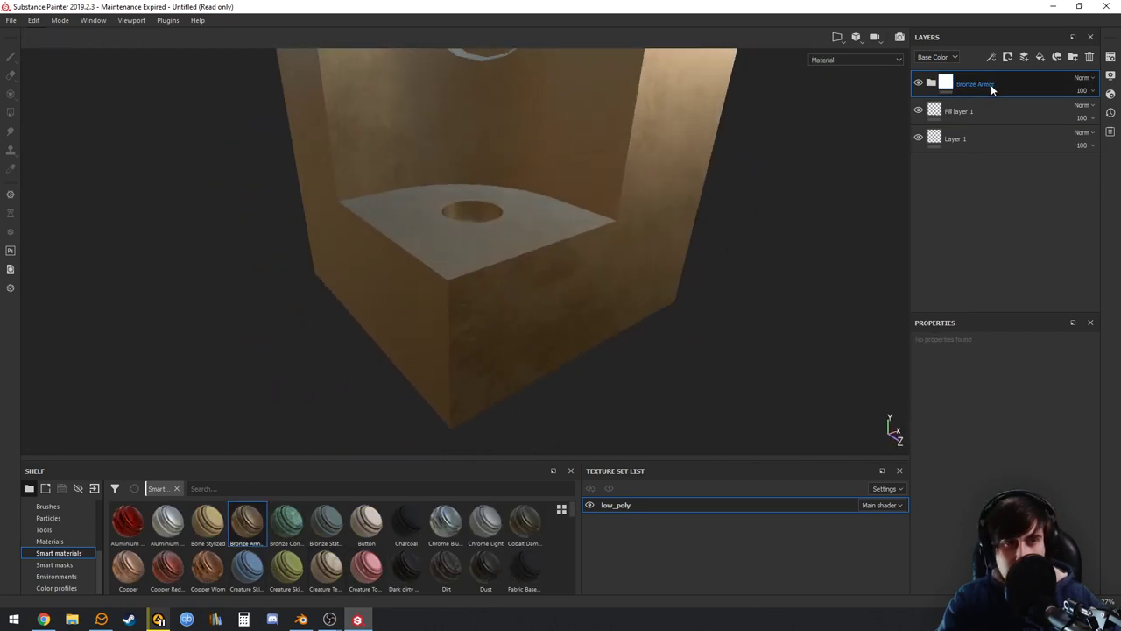
{"action": "left_click_drag", "start_coordinate": [991, 84], "coordinate": [993, 119]}
{"action": "left_click_drag", "start_coordinate": [583, 260], "coordinate": [553, 315], "text": "alt"}
{"action": "mouse_move", "coordinate": [553, 315]}
{"action": "right_mouse_down", "text": "alt"}
{"action": "mouse_move", "coordinate": [528, 296]}
{"action": "mouse_move", "coordinate": [543, 307]}
{"action": "right_mouse_up", "text": "alt"}
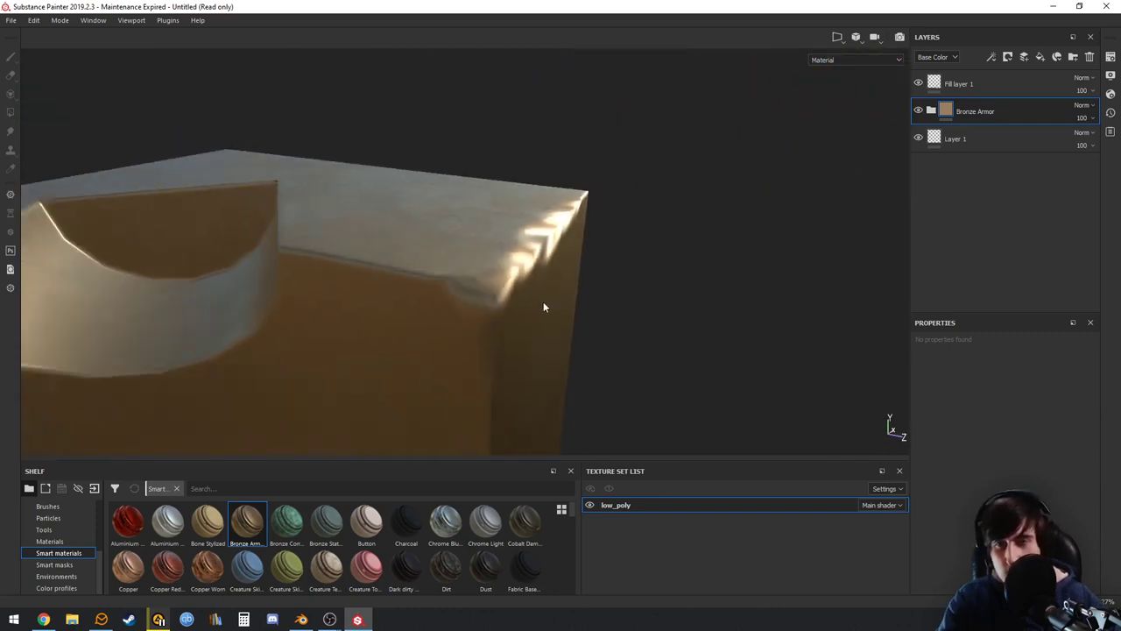
{"action": "left_click_drag", "start_coordinate": [543, 306], "coordinate": [544, 208], "text": "alt"}
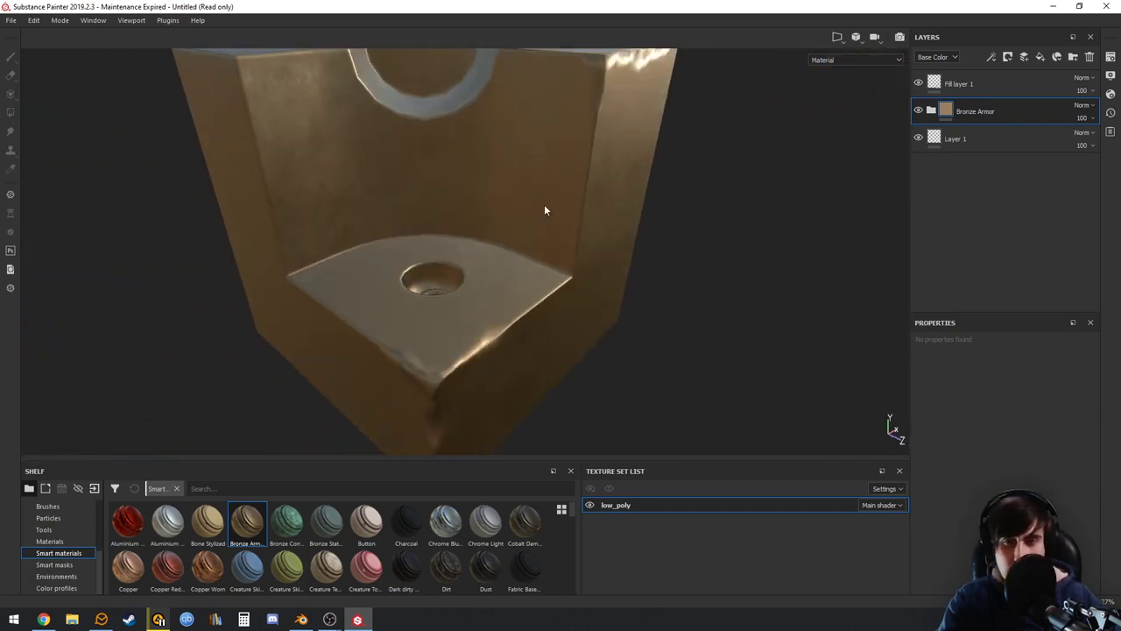
Open the mesh map baking settings for the low_poly texture set and set the output size to 2048
{"action": "left_click", "coordinate": [1110, 77]}
{"action": "left_click", "coordinate": [1109, 57]}
{"action": "scroll", "coordinate": [1051, 246], "scroll_direction": "down", "scroll_amount": 1}
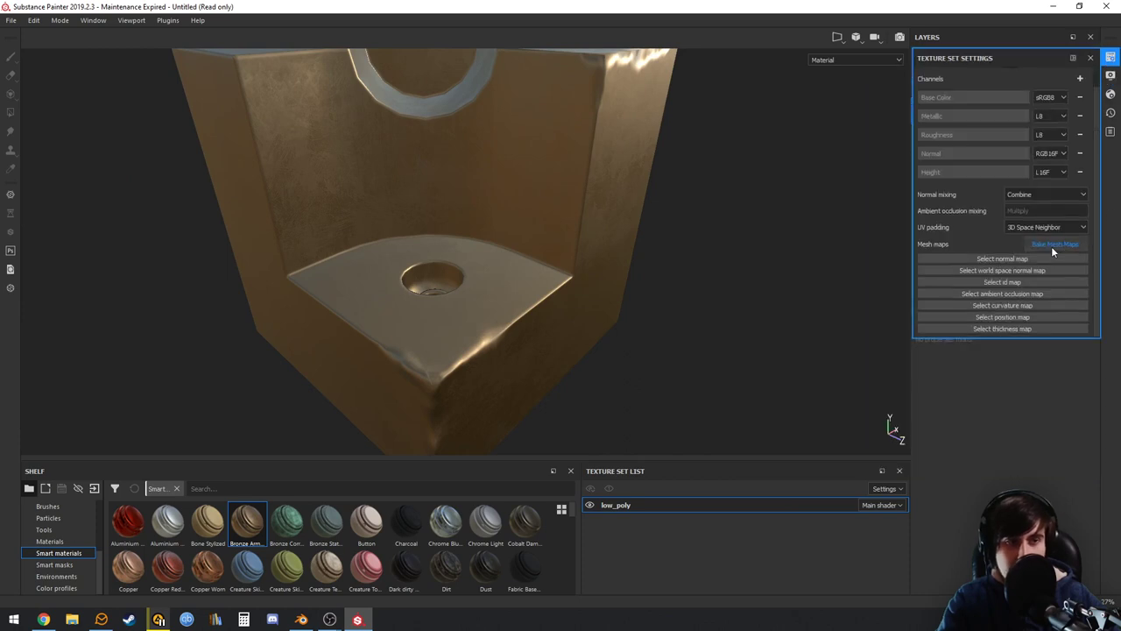
{"action": "left_click", "coordinate": [1051, 246]}
{"action": "left_click_drag", "start_coordinate": [599, 120], "coordinate": [634, 120]}
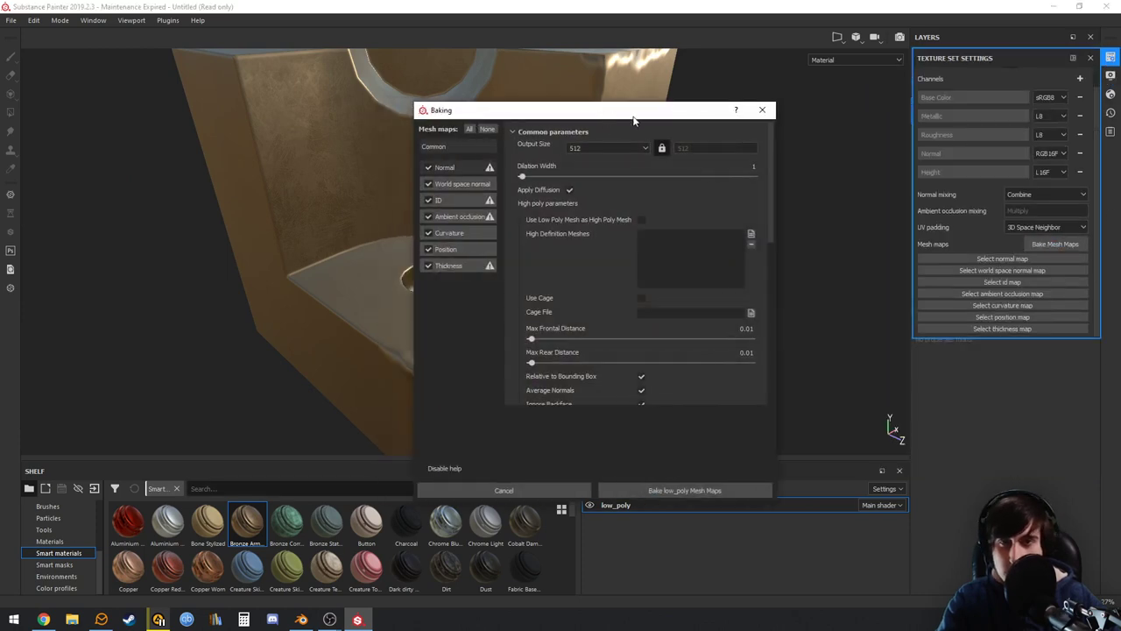
{"action": "left_click", "coordinate": [629, 149]}
{"action": "left_click", "coordinate": [604, 204]}
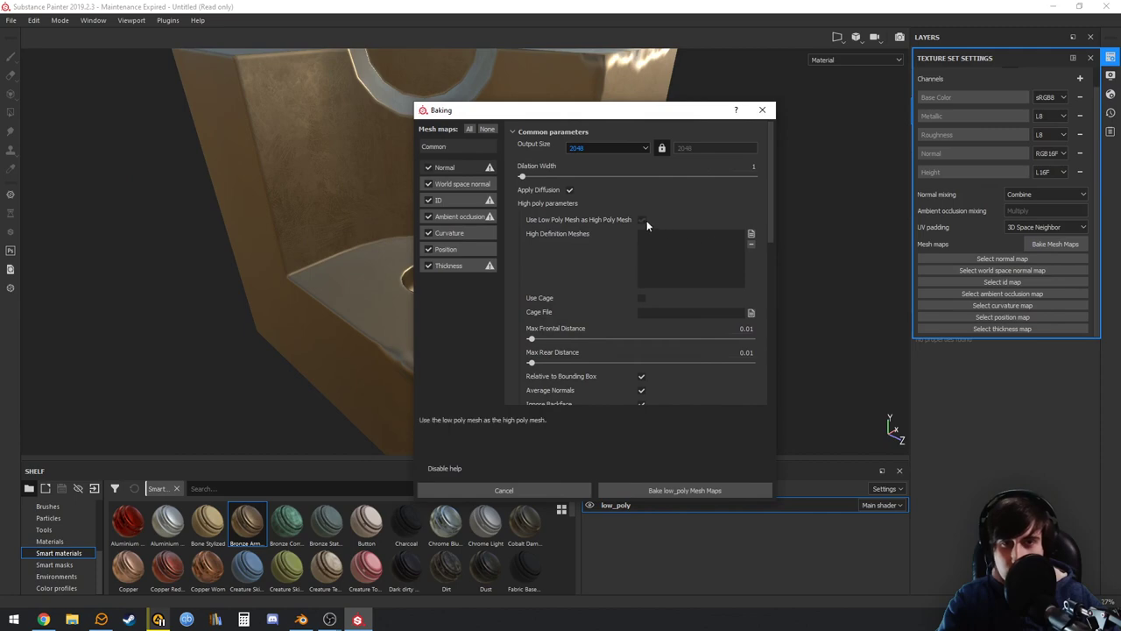
Load high_poly.obj as the high definition mesh and enable the cage with cage.obj as its file
{"action": "left_click", "coordinate": [751, 233]}
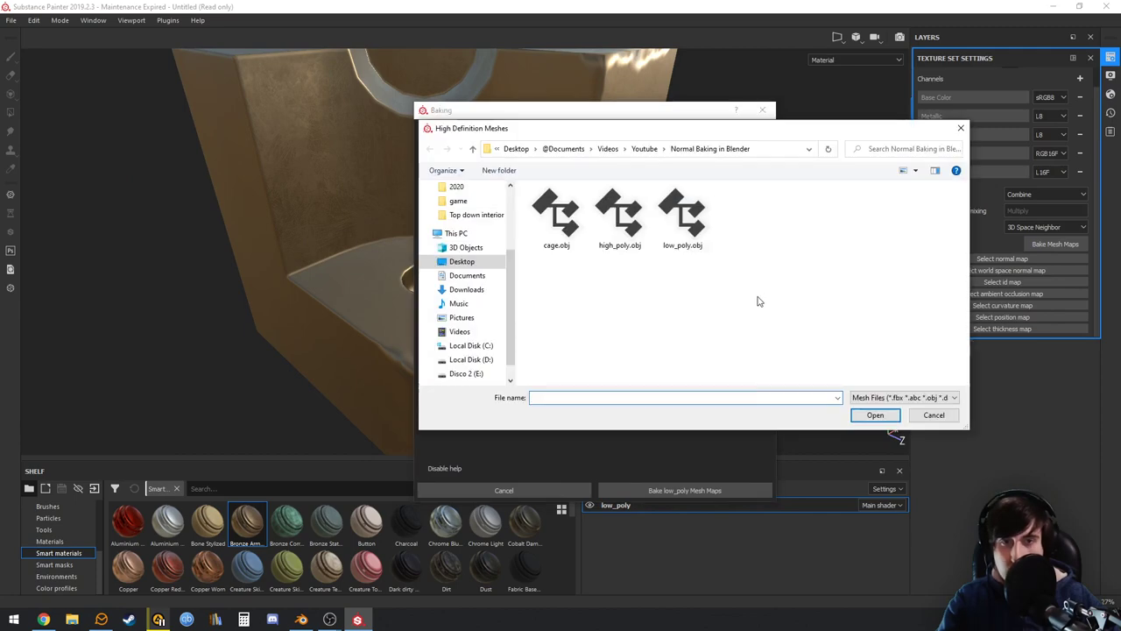
{"action": "double_click", "coordinate": [624, 238]}
{"action": "left_click", "coordinate": [641, 298]}
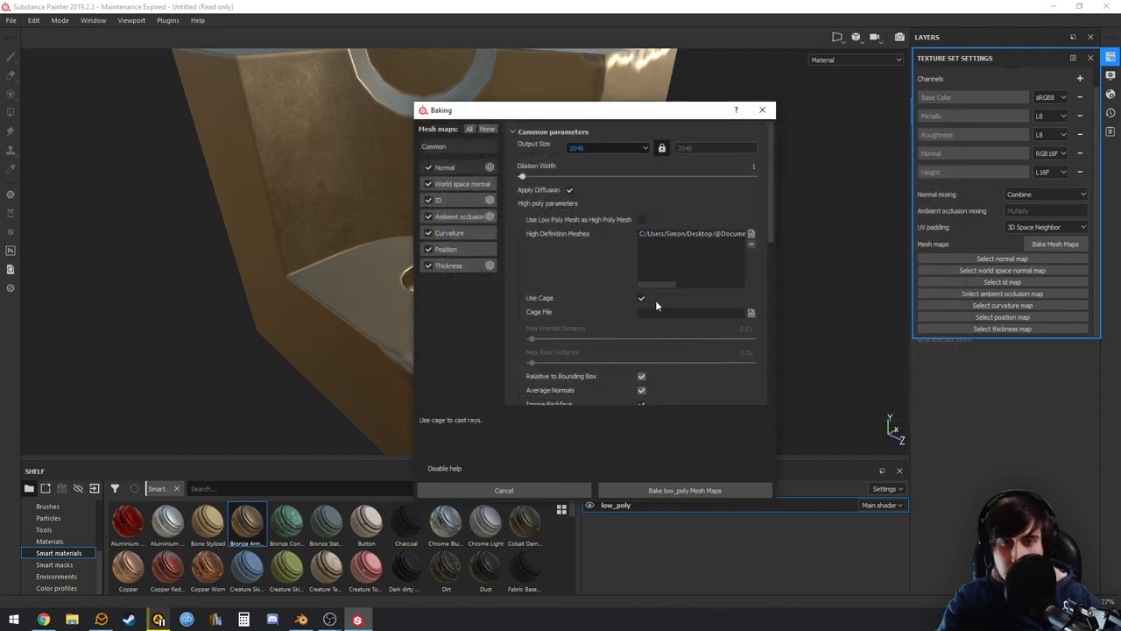
{"action": "left_click", "coordinate": [751, 312]}
{"action": "double_click", "coordinate": [557, 214]}
Set the bake's antialiasing to Subsampling 2x2 and review the remaining common parameters
{"action": "scroll", "coordinate": [663, 296], "scroll_direction": "down", "scroll_amount": 2}
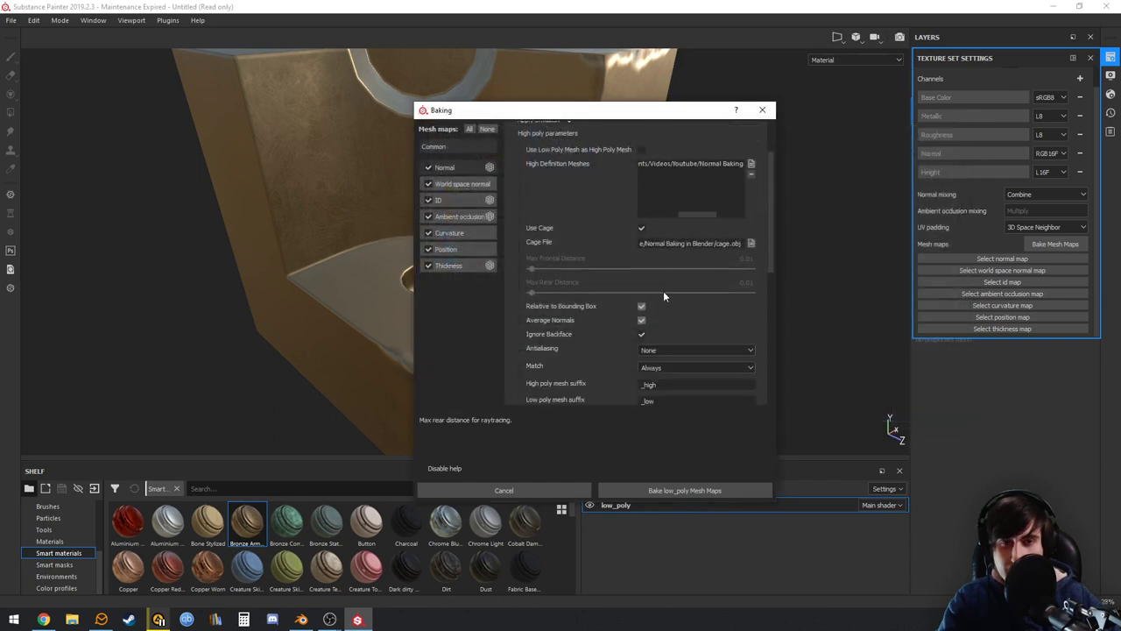
{"action": "scroll", "coordinate": [664, 293], "scroll_direction": "down", "scroll_amount": 3}
{"action": "scroll", "coordinate": [670, 286], "scroll_direction": "up", "scroll_amount": 2}
{"action": "left_click", "coordinate": [674, 282]}
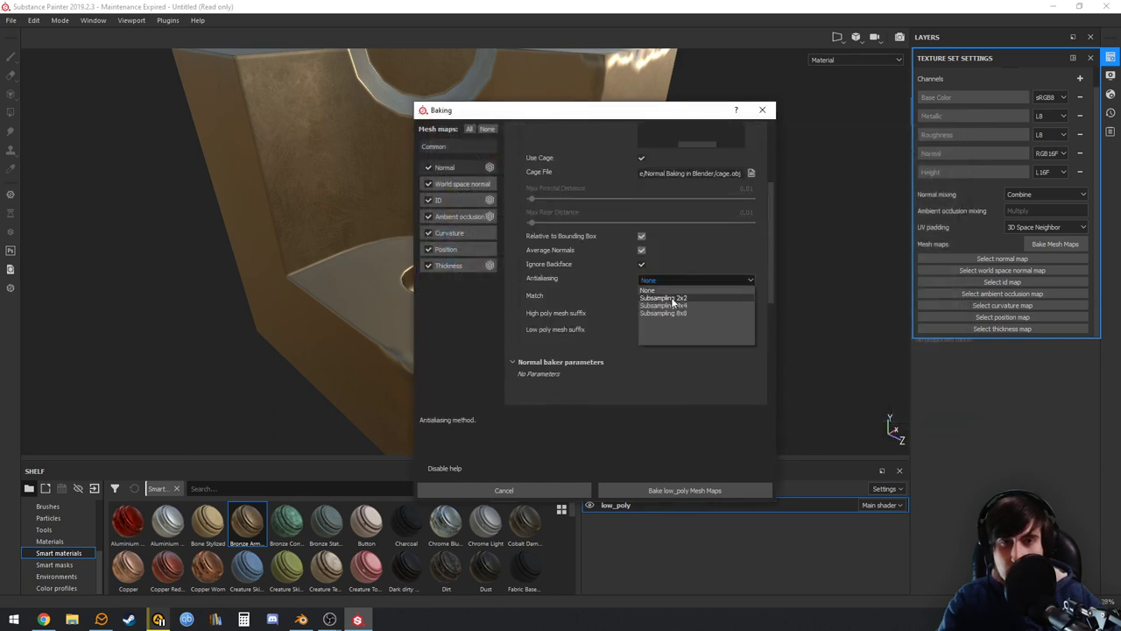
{"action": "left_click", "coordinate": [673, 299]}
{"action": "scroll", "coordinate": [624, 281], "scroll_direction": "up", "scroll_amount": 2}
{"action": "scroll", "coordinate": [625, 281], "scroll_direction": "down", "scroll_amount": 3}
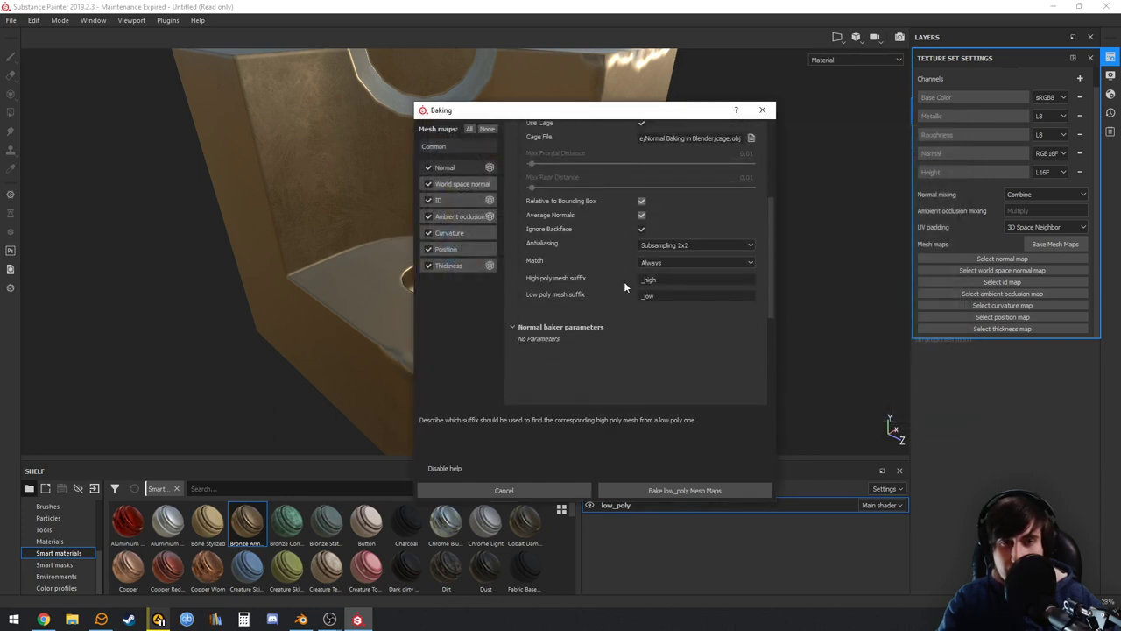
{"action": "scroll", "coordinate": [623, 281], "scroll_direction": "up", "scroll_amount": 5}
{"action": "scroll", "coordinate": [520, 218], "scroll_direction": "down", "scroll_amount": 2}
Set the curvature baker's algorithm to Per Vertex and disable its seams
{"action": "left_click", "coordinate": [471, 194]}
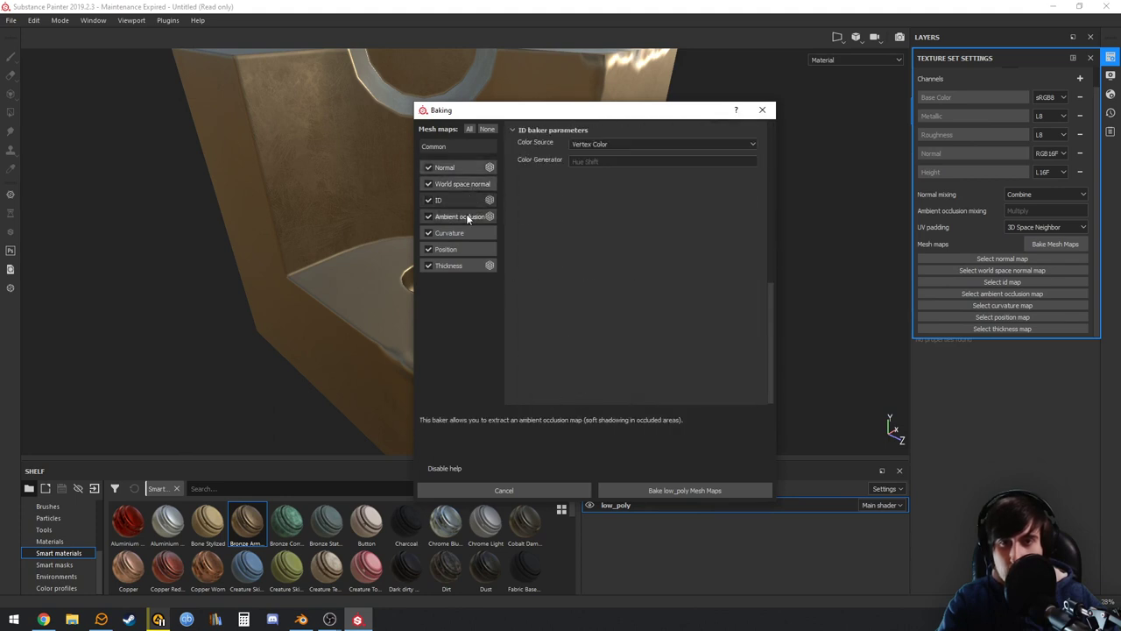
{"action": "left_click", "coordinate": [466, 216]}
{"action": "left_click", "coordinate": [464, 233]}
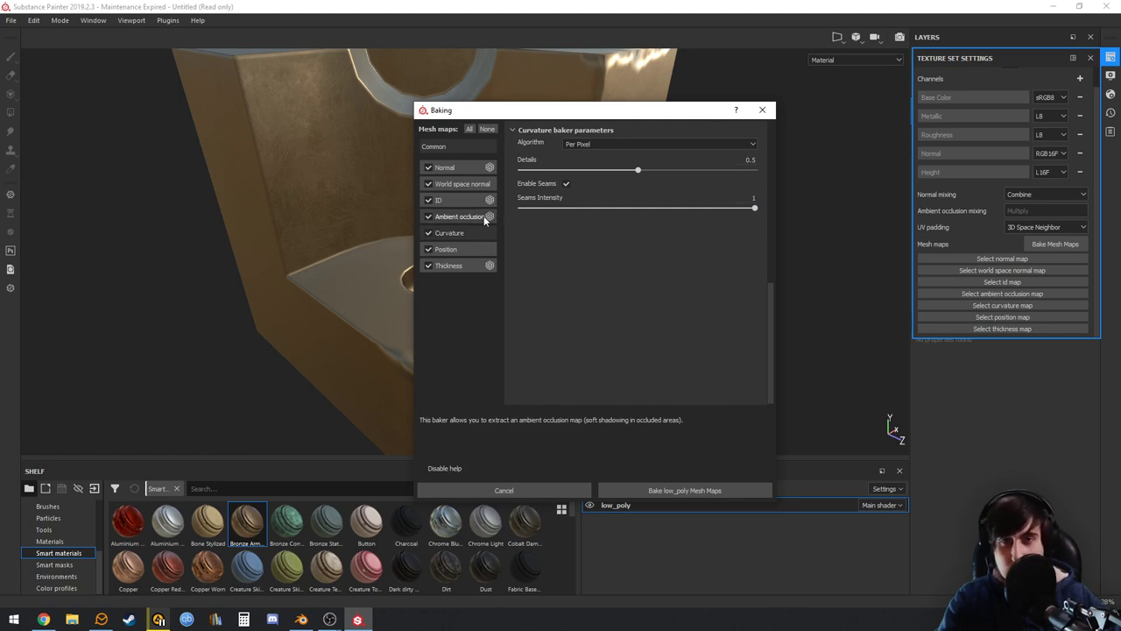
{"action": "left_click_drag", "start_coordinate": [591, 115], "coordinate": [639, 106]}
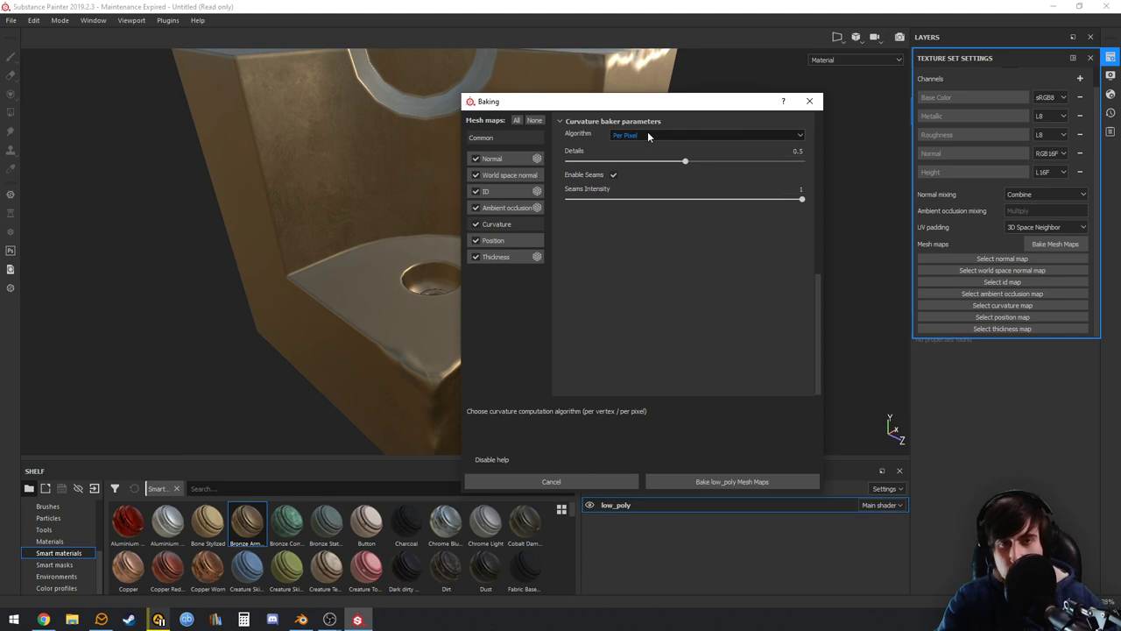
{"action": "left_click", "coordinate": [649, 136]}
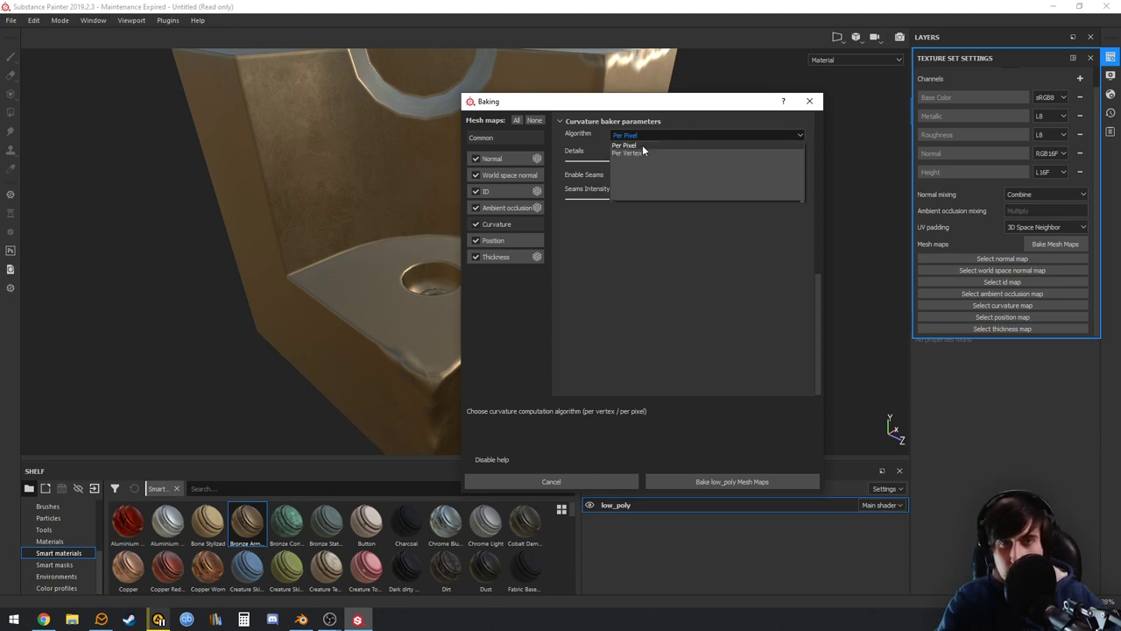
{"action": "left_click", "coordinate": [642, 150]}
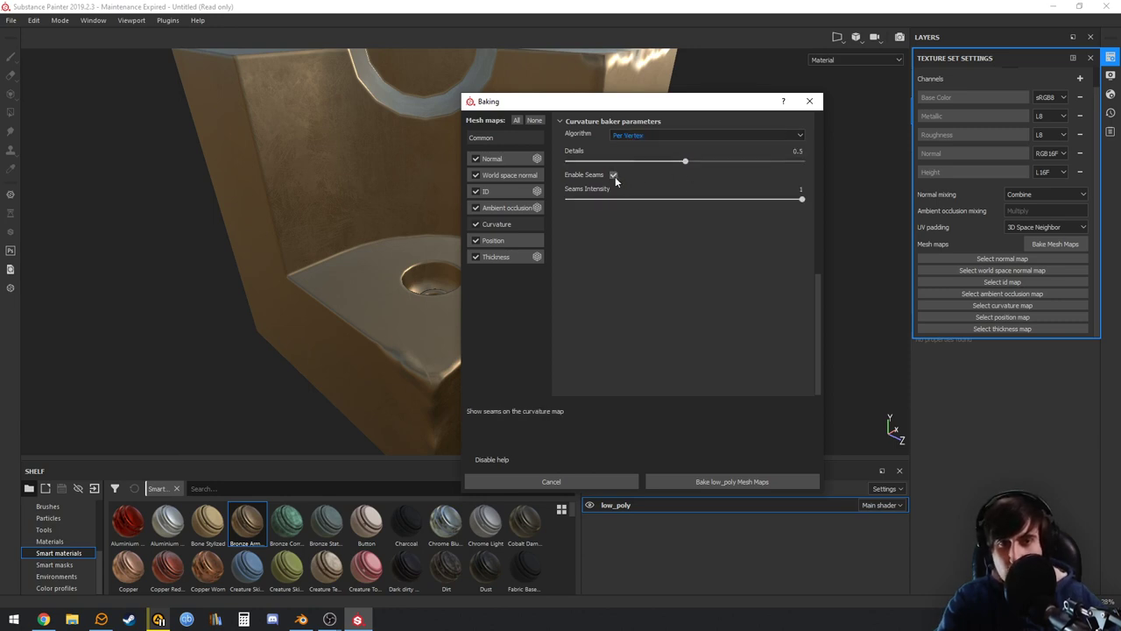
{"action": "left_click", "coordinate": [612, 176]}
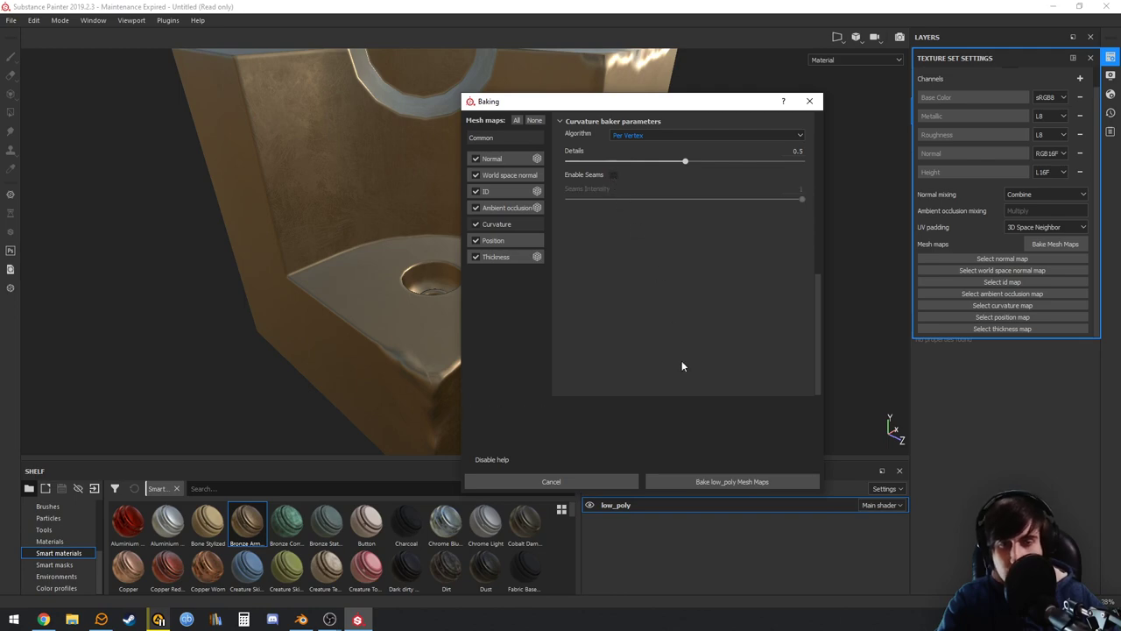
Check the position and thickness baker parameters, then bake the low_poly mesh maps and inspect the model
{"action": "left_click", "coordinate": [506, 241]}
{"action": "left_click", "coordinate": [496, 257]}
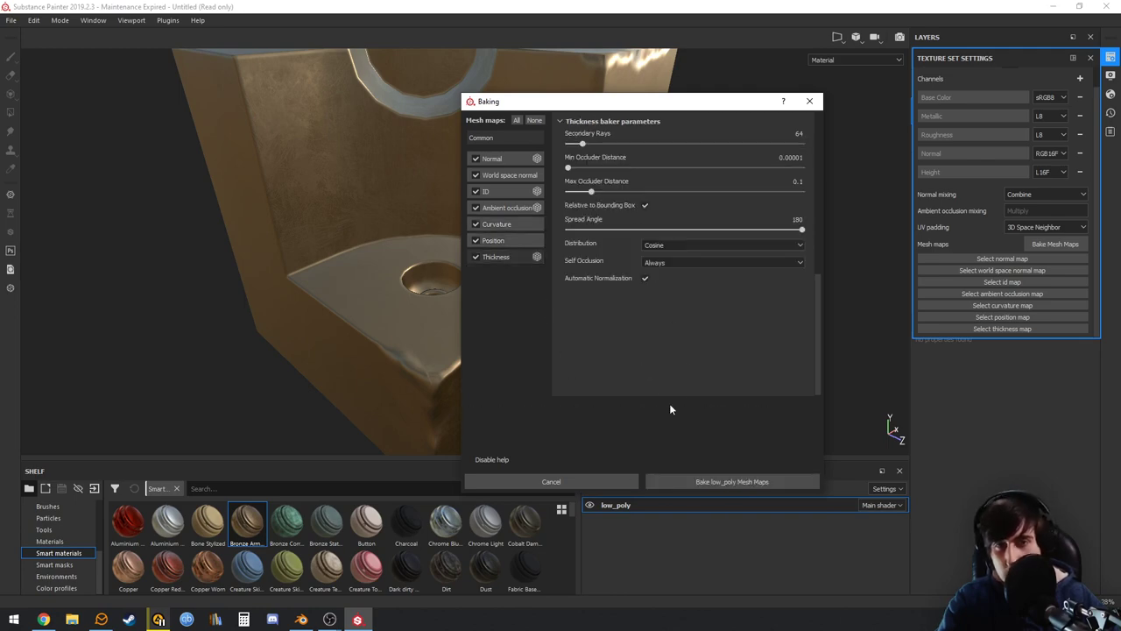
{"action": "left_click", "coordinate": [679, 478]}
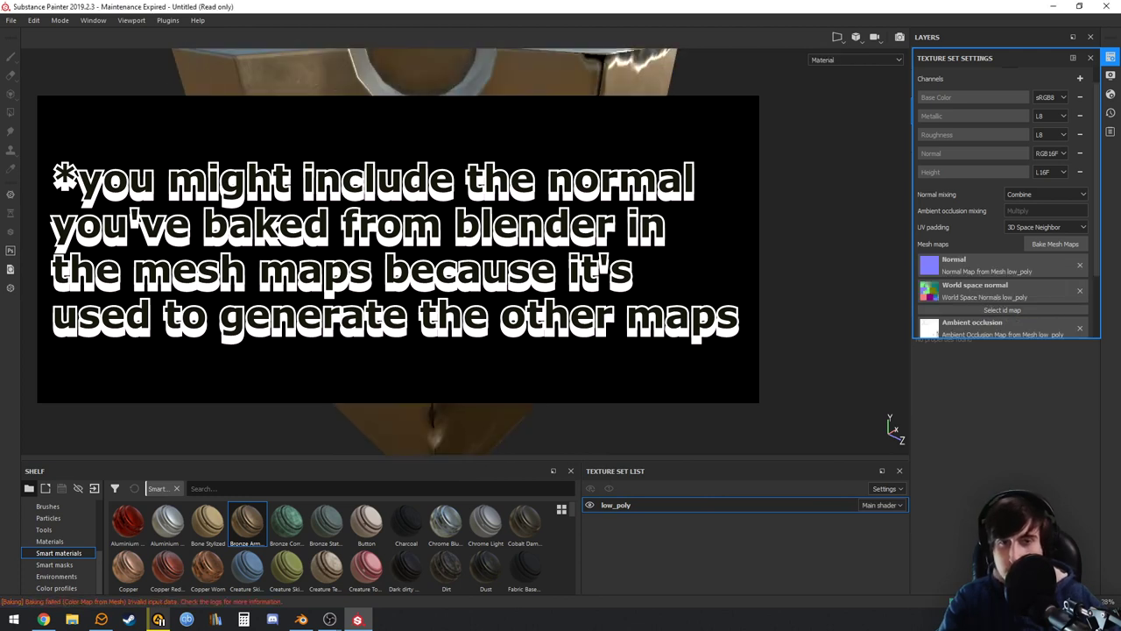
{"action": "left_click_drag", "start_coordinate": [683, 315], "coordinate": [753, 317], "text": "alt"}
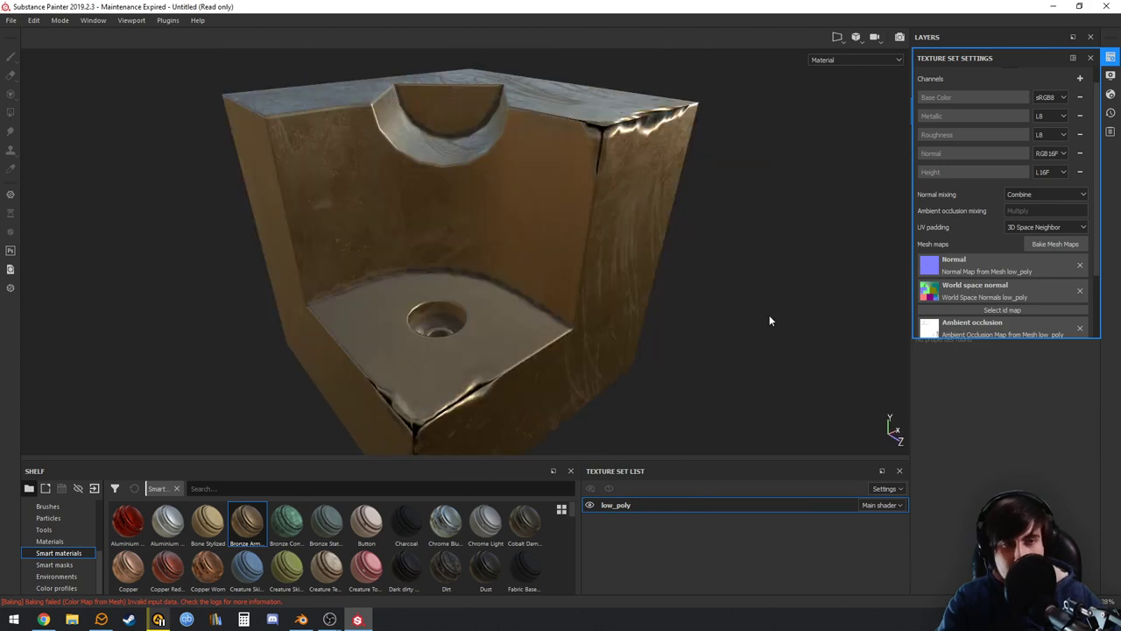
Remove the baked Normal map from the low_poly texture set's mesh maps and inspect the whole model
{"action": "left_click", "coordinate": [1064, 244]}
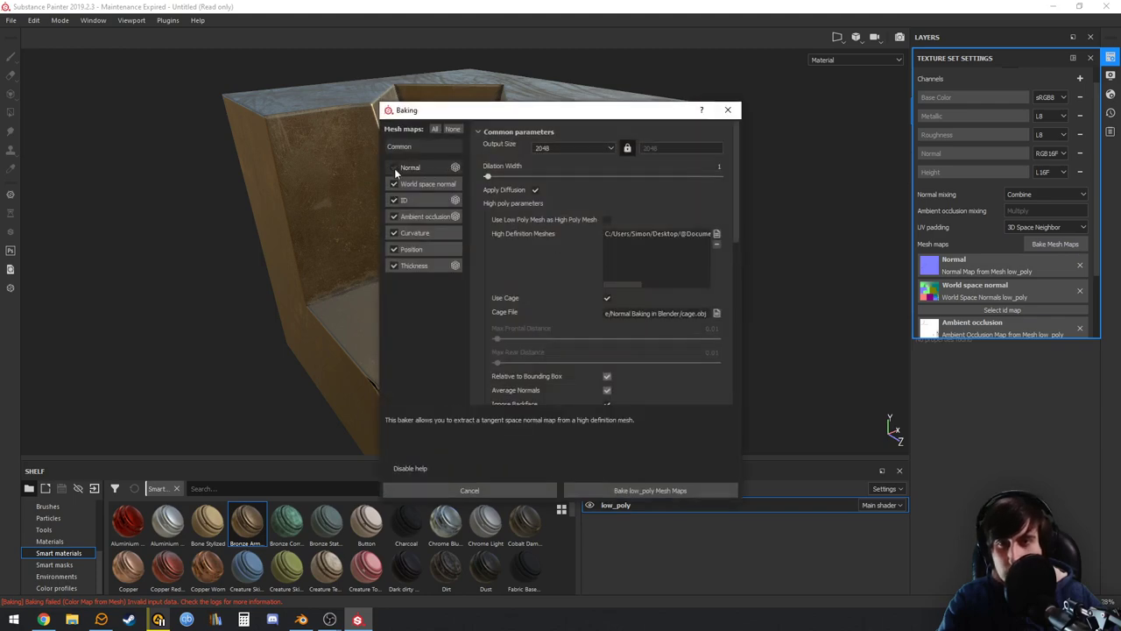
{"action": "left_click", "coordinate": [726, 109]}
{"action": "left_click", "coordinate": [1077, 264]}
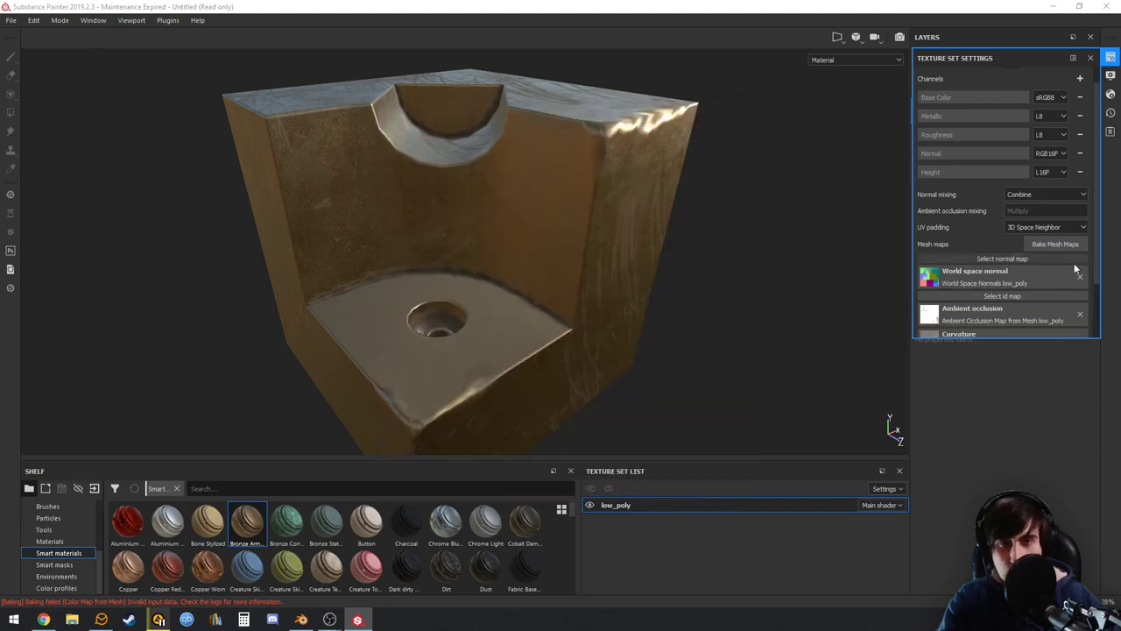
{"action": "mouse_move", "coordinate": [728, 298]}
{"action": "left_mouse_down", "text": "alt"}
{"action": "mouse_move", "coordinate": [543, 303]}
{"action": "mouse_move", "coordinate": [586, 330]}
{"action": "mouse_move", "coordinate": [681, 325]}
{"action": "mouse_move", "coordinate": [663, 242]}
{"action": "mouse_move", "coordinate": [613, 253]}
{"action": "mouse_move", "coordinate": [678, 278]}
{"action": "mouse_move", "coordinate": [663, 359]}
{"action": "mouse_move", "coordinate": [505, 333]}
{"action": "mouse_move", "coordinate": [581, 268]}
{"action": "mouse_move", "coordinate": [711, 266]}
{"action": "mouse_move", "coordinate": [598, 286]}
{"action": "mouse_move", "coordinate": [530, 347]}
{"action": "mouse_move", "coordinate": [555, 423]}
{"action": "mouse_move", "coordinate": [543, 321]}
{"action": "mouse_move", "coordinate": [590, 305]}
{"action": "mouse_move", "coordinate": [548, 305]}
{"action": "mouse_move", "coordinate": [584, 319]}
{"action": "mouse_move", "coordinate": [476, 229]}
{"action": "mouse_move", "coordinate": [603, 233]}
{"action": "mouse_move", "coordinate": [348, 320]}
{"action": "mouse_move", "coordinate": [408, 275]}
{"action": "mouse_move", "coordinate": [348, 363]}
{"action": "mouse_move", "coordinate": [490, 381]}
{"action": "mouse_move", "coordinate": [627, 195]}
{"action": "mouse_move", "coordinate": [688, 143]}
{"action": "mouse_move", "coordinate": [524, 338]}
{"action": "mouse_move", "coordinate": [538, 348]}
{"action": "mouse_move", "coordinate": [513, 295]}
{"action": "mouse_move", "coordinate": [573, 290]}
{"action": "mouse_move", "coordinate": [584, 318]}
{"action": "mouse_move", "coordinate": [713, 301]}
{"action": "mouse_move", "coordinate": [485, 306]}
{"action": "mouse_move", "coordinate": [625, 315]}
{"action": "mouse_move", "coordinate": [430, 325]}
{"action": "mouse_move", "coordinate": [455, 360]}
{"action": "mouse_move", "coordinate": [541, 249]}
{"action": "left_mouse_up", "text": "alt"}
{"action": "scroll", "coordinate": [431, 320], "scroll_direction": "down", "scroll_amount": 6}
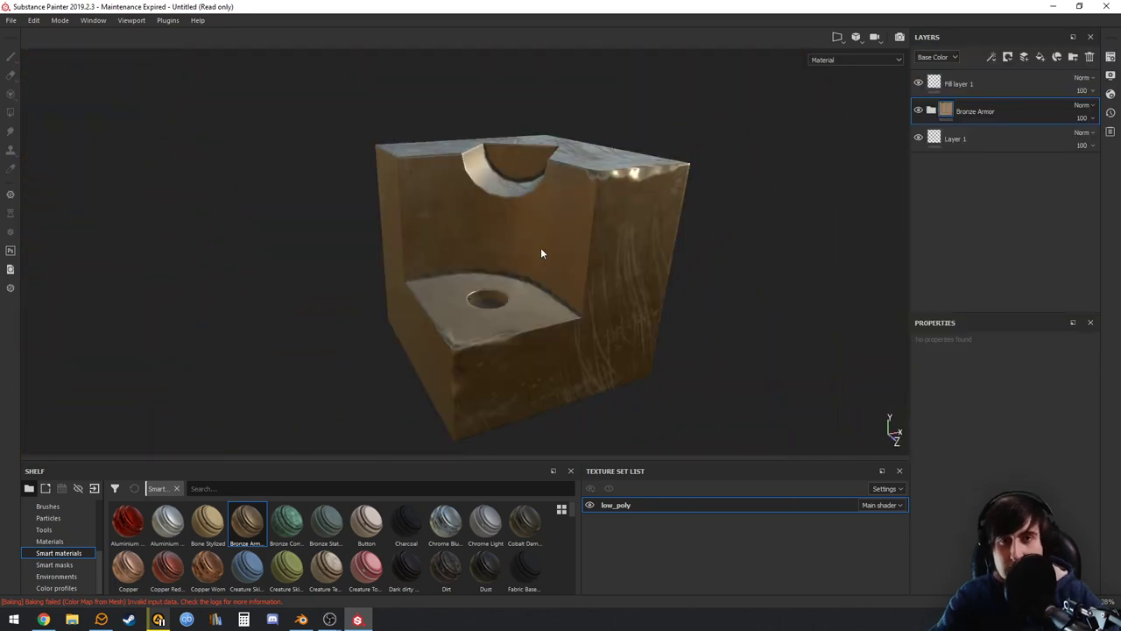